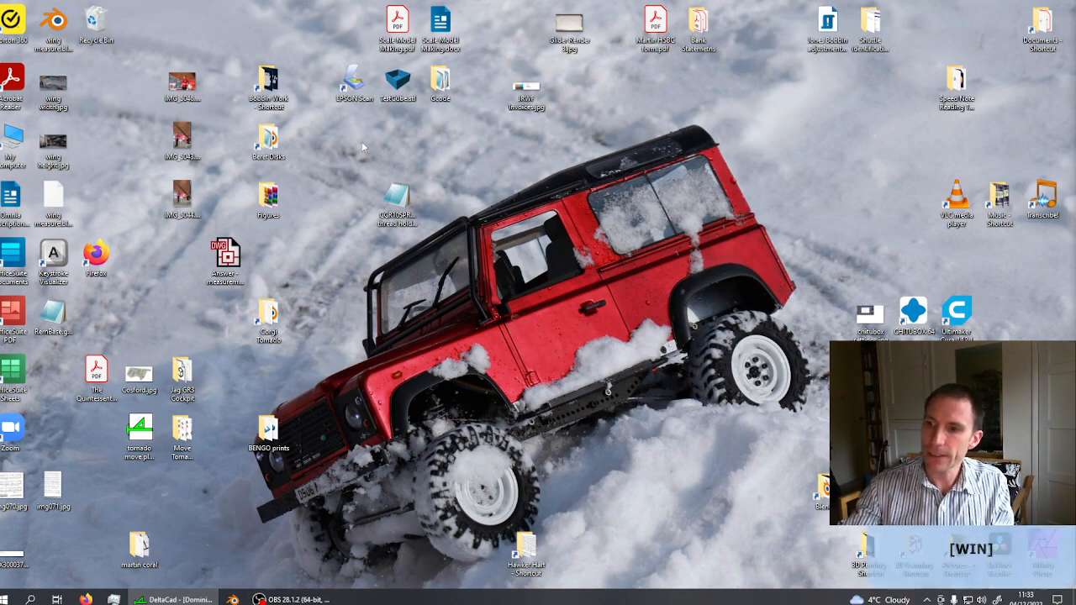
- Bring up the Dominium Update Box drawing in DeltaCad and maximize its window
{"action": "key", "text": "super+Up"}
{"action": "key", "text": "super+Left"}
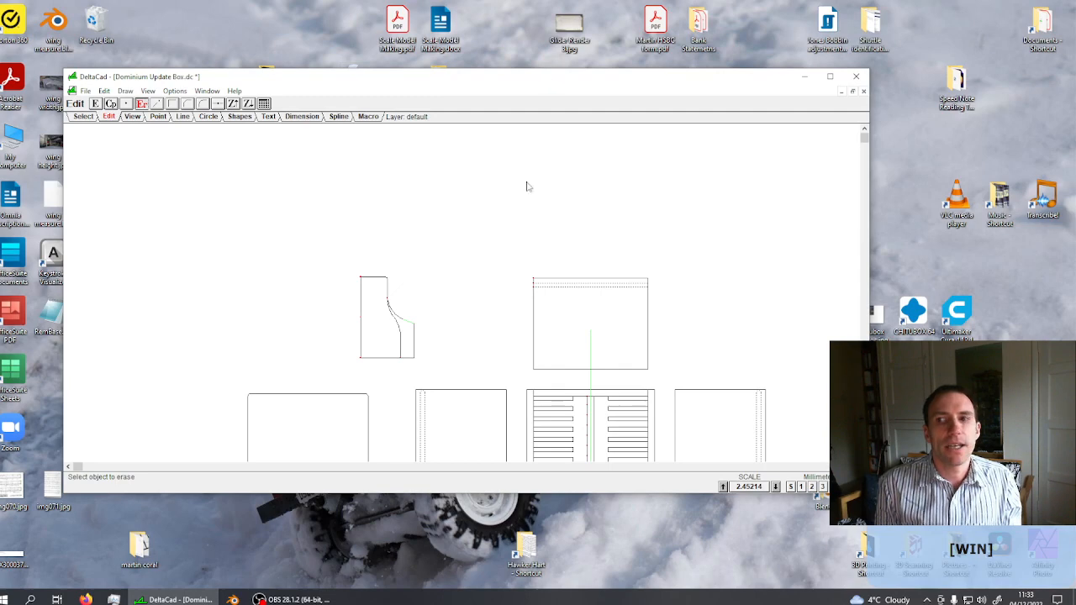
{"action": "key", "text": "super+Up"}
- Examine the box drawing's side profile, plain panels and central slotted view, comparing how the separate parts are laid out
{"action": "scroll", "coordinate": [382, 408], "scroll_direction": "up", "scroll_amount": 2}
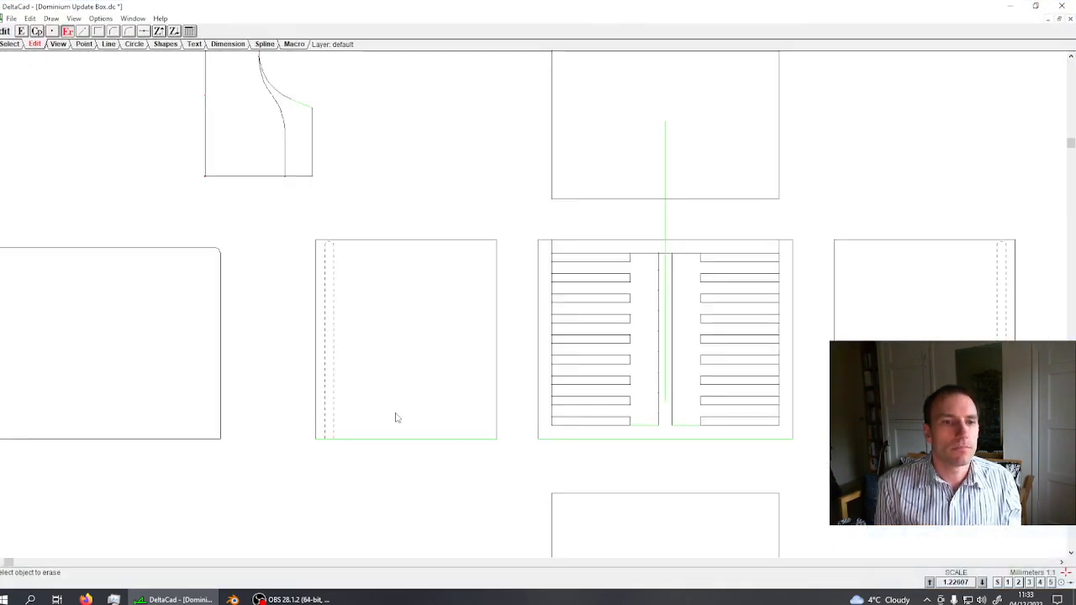
{"action": "scroll", "coordinate": [497, 333], "scroll_direction": "down", "scroll_amount": 2}
{"action": "middle_click", "coordinate": [539, 325]}
{"action": "middle_click", "coordinate": [621, 178]}
{"action": "middle_click", "coordinate": [558, 431]}
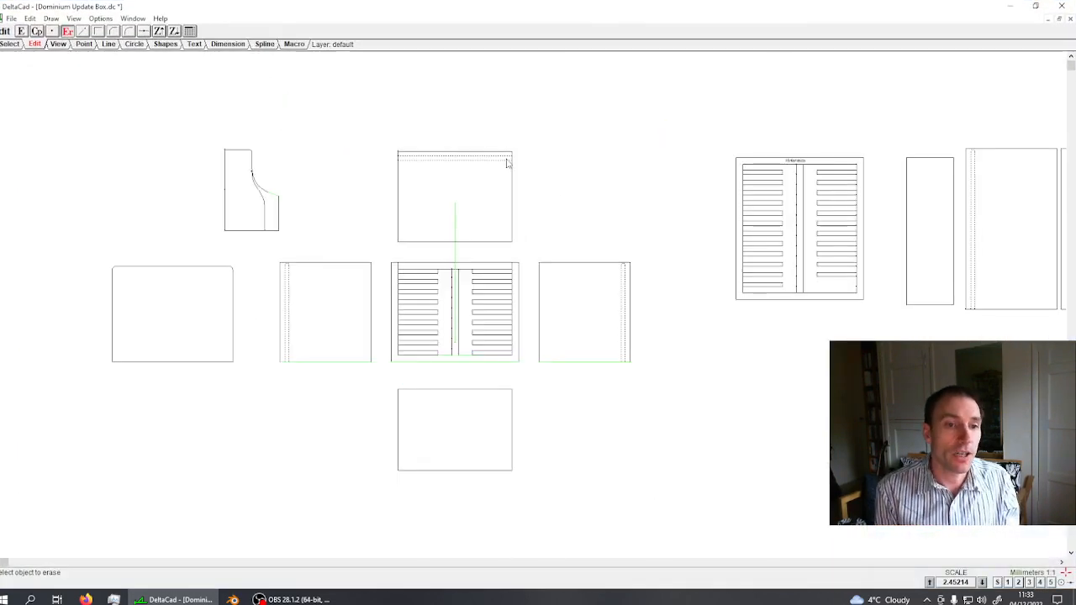
{"action": "middle_click", "coordinate": [445, 292]}
{"action": "scroll", "coordinate": [428, 348], "scroll_direction": "up", "scroll_amount": 1}
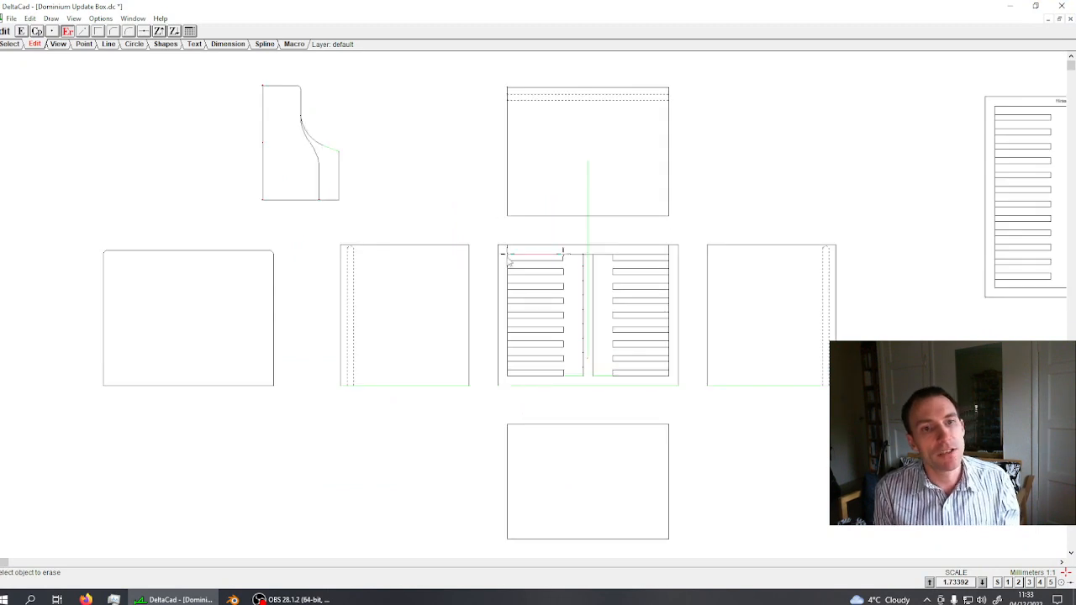
{"action": "middle_click", "coordinate": [502, 256]}
{"action": "middle_click", "coordinate": [580, 199]}
{"action": "middle_click", "coordinate": [586, 325]}
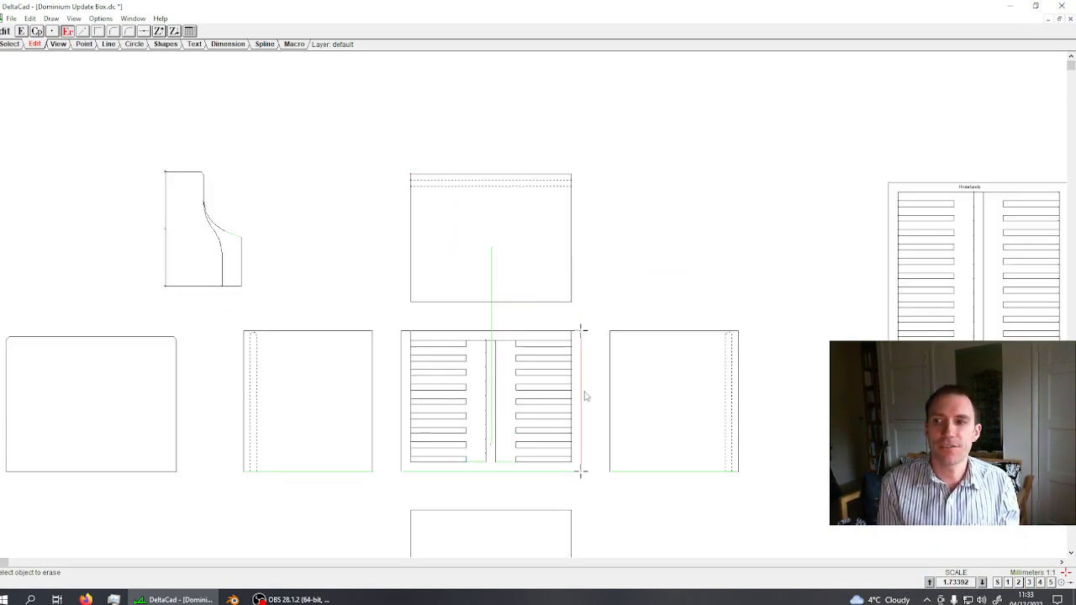
{"action": "middle_click", "coordinate": [592, 402]}
{"action": "middle_click", "coordinate": [612, 413]}
{"action": "middle_click", "coordinate": [195, 243]}
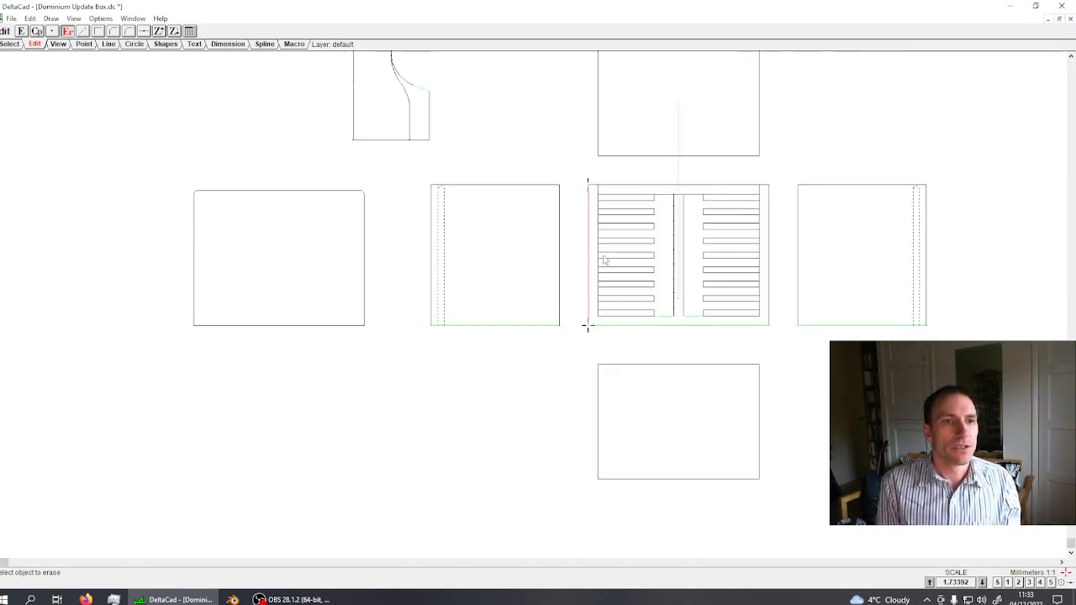
{"action": "middle_click", "coordinate": [613, 179]}
{"action": "middle_click", "coordinate": [631, 384]}
{"action": "middle_click", "coordinate": [401, 201]}
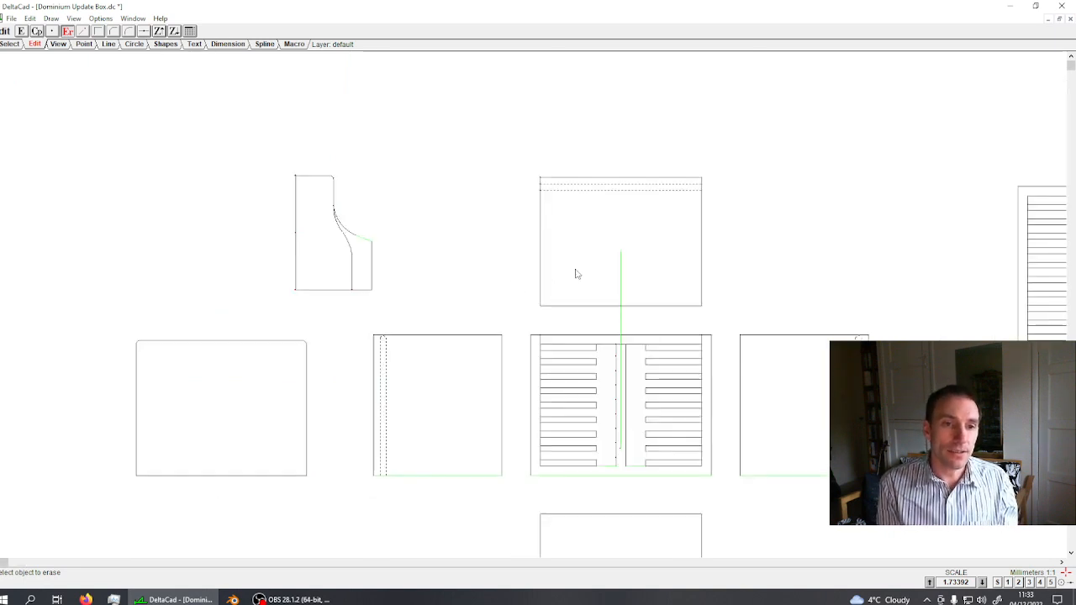
{"action": "scroll", "coordinate": [573, 285], "scroll_direction": "down", "scroll_amount": 1}
{"action": "middle_click", "coordinate": [513, 360]}
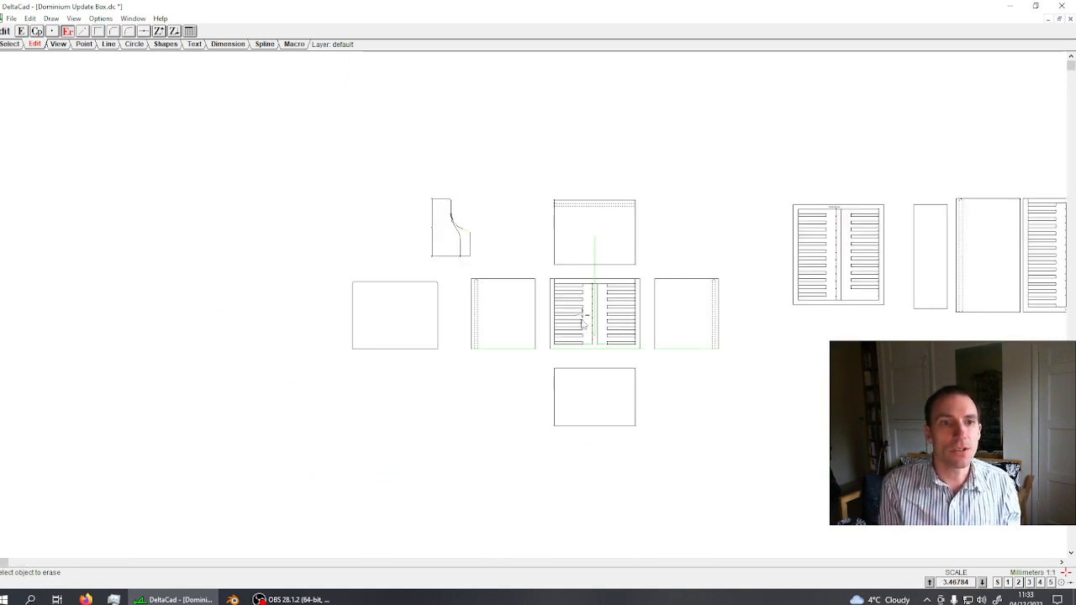
{"action": "scroll", "coordinate": [583, 321], "scroll_direction": "up", "scroll_amount": 1}
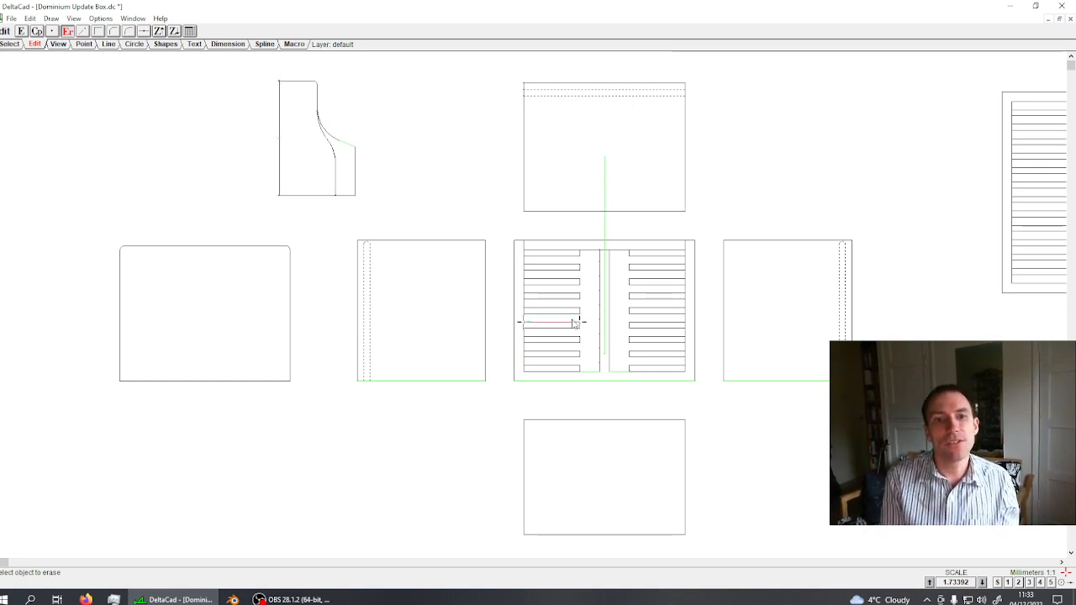
{"action": "left_click", "coordinate": [419, 242]}
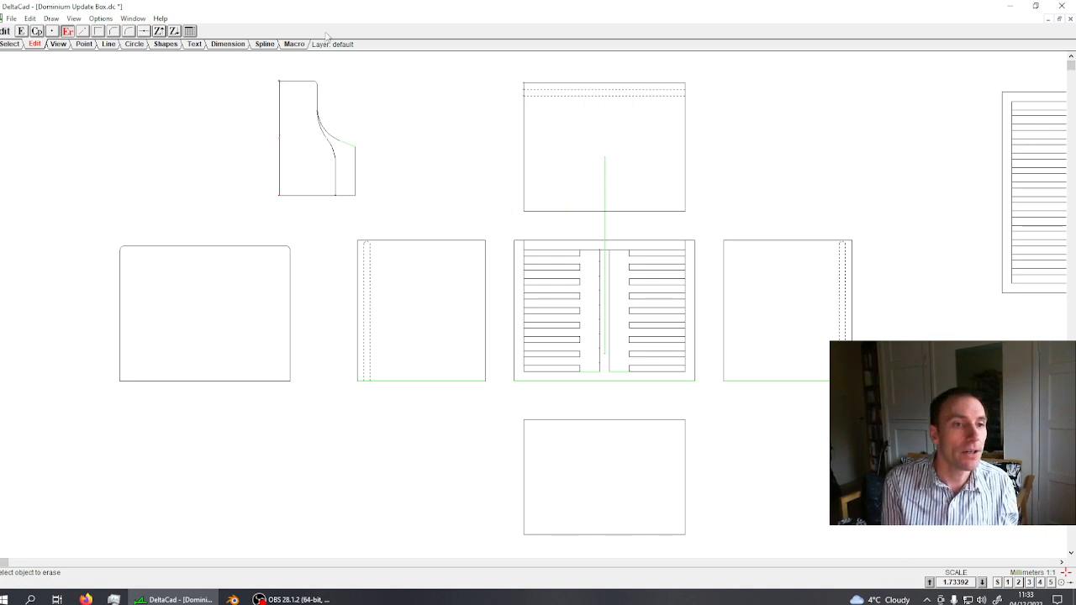
{"action": "scroll", "coordinate": [314, 163], "scroll_direction": "up", "scroll_amount": 2}
{"action": "middle_click", "coordinate": [349, 162]}
{"action": "middle_click", "coordinate": [903, 346]}
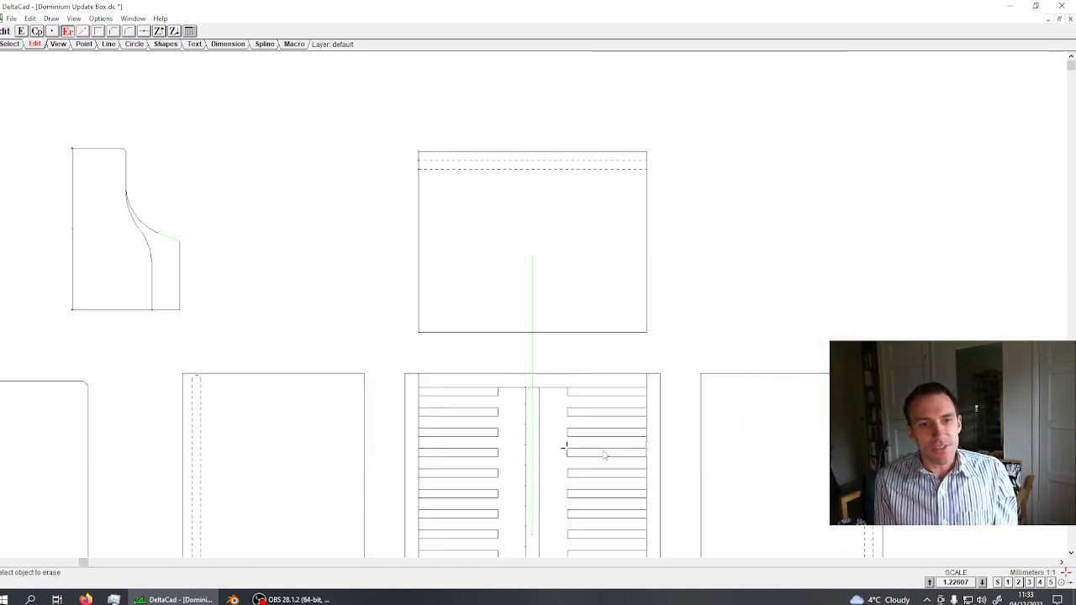
{"action": "middle_click", "coordinate": [547, 449]}
{"action": "middle_click", "coordinate": [463, 250]}
{"action": "scroll", "coordinate": [458, 277], "scroll_direction": "down", "scroll_amount": 1}
{"action": "middle_click", "coordinate": [501, 374]}
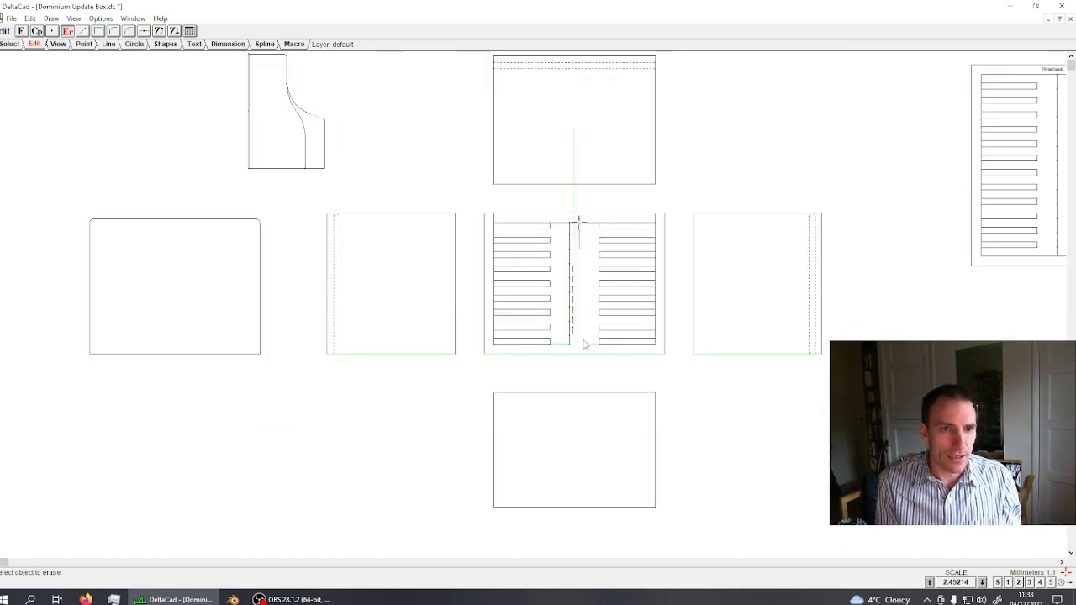
- Set the line type of all the box views around the central slotted view to solid and clear the selection
{"action": "scroll", "coordinate": [582, 341], "scroll_direction": "down", "scroll_amount": 2}
{"action": "middle_click", "coordinate": [601, 312]}
{"action": "left_click", "coordinate": [10, 44]}
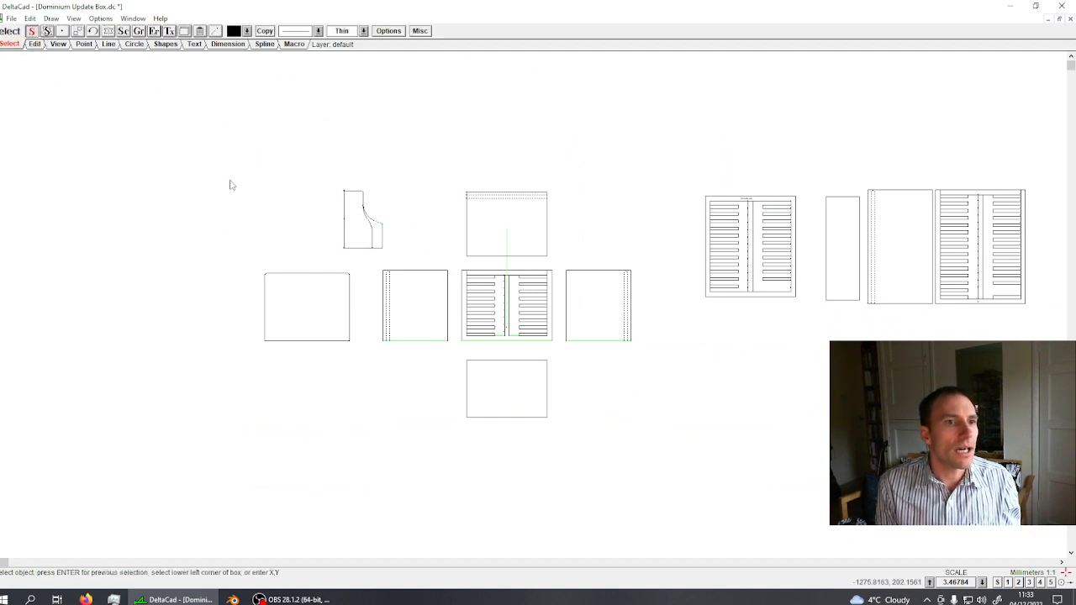
{"action": "left_click", "coordinate": [236, 157]}
{"action": "left_click", "coordinate": [652, 446]}
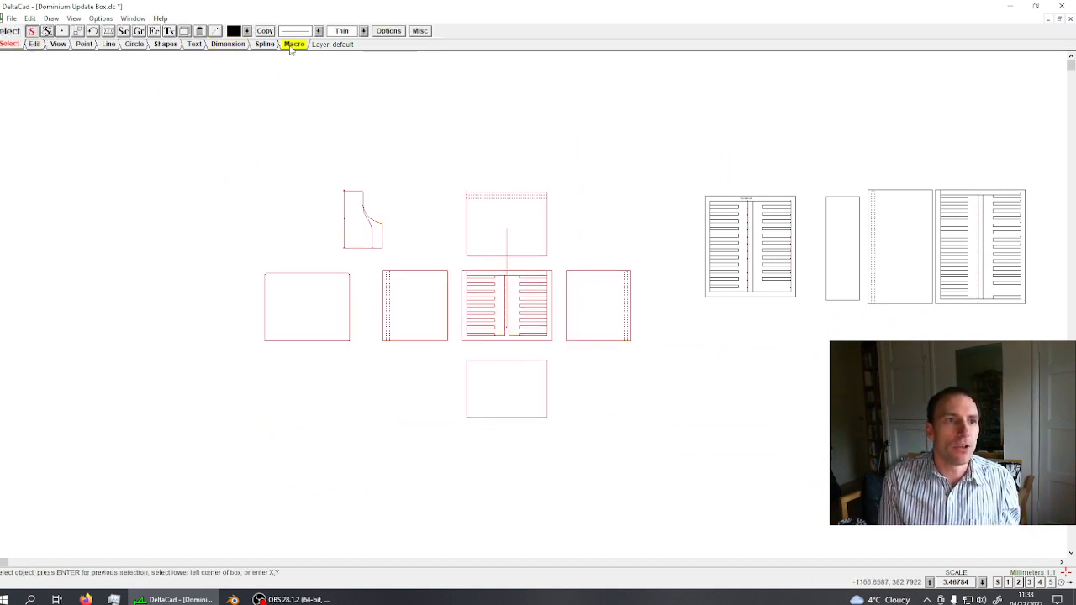
{"action": "left_click", "coordinate": [320, 32]}
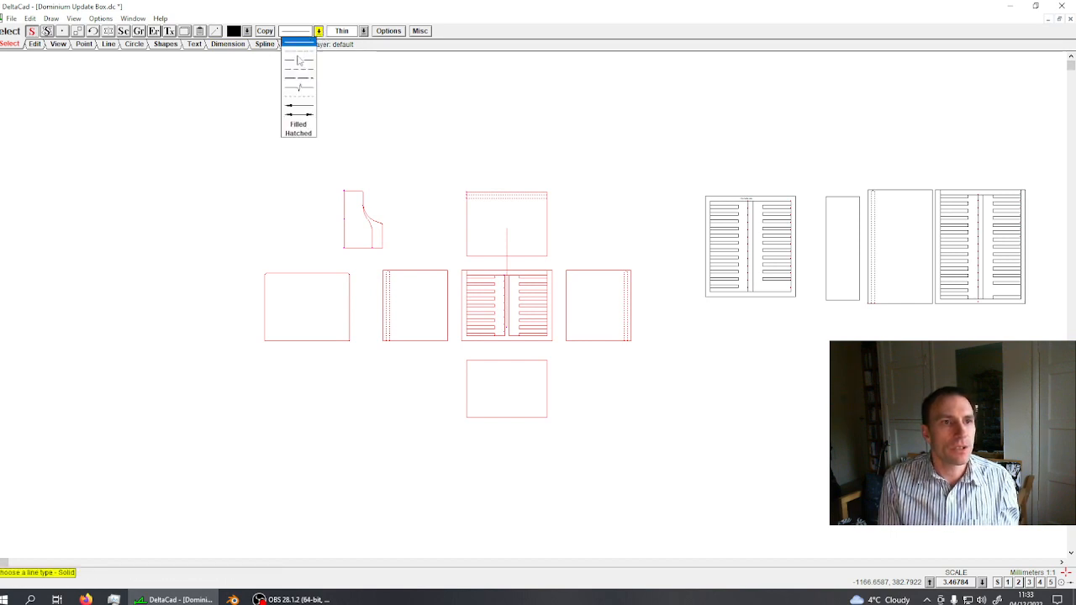
{"action": "left_click", "coordinate": [297, 42]}
{"action": "left_click", "coordinate": [407, 116]}
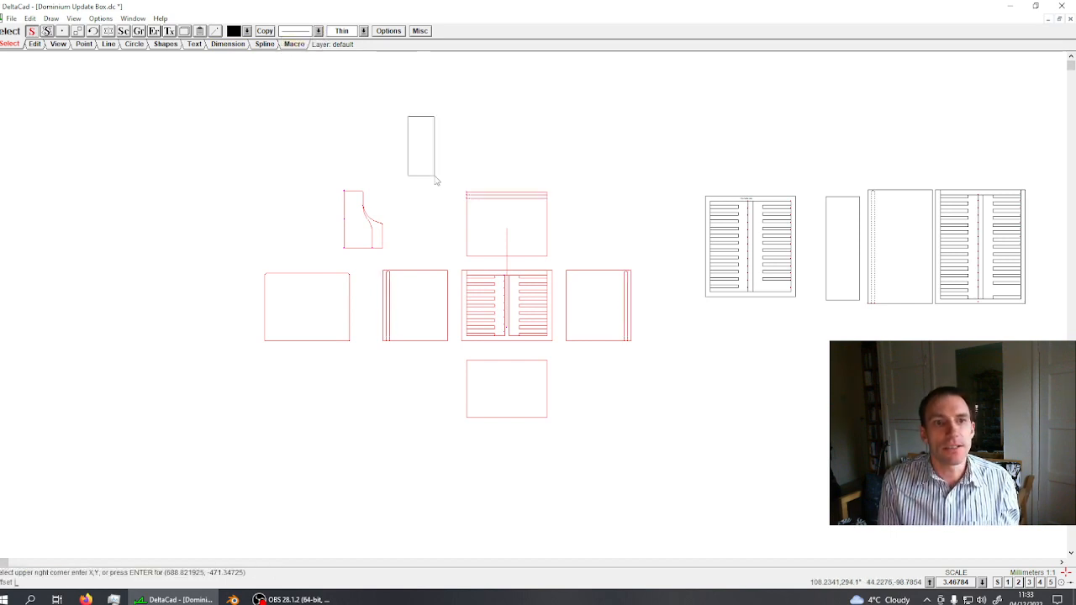
{"action": "left_click", "coordinate": [434, 176]}
- Erase the two inner curve segments and the vertical line below them inside the stepped side profile
{"action": "scroll", "coordinate": [437, 219], "scroll_direction": "up", "scroll_amount": 3}
{"action": "scroll", "coordinate": [434, 229], "scroll_direction": "down", "scroll_amount": 2}
{"action": "scroll", "coordinate": [459, 240], "scroll_direction": "up", "scroll_amount": 1}
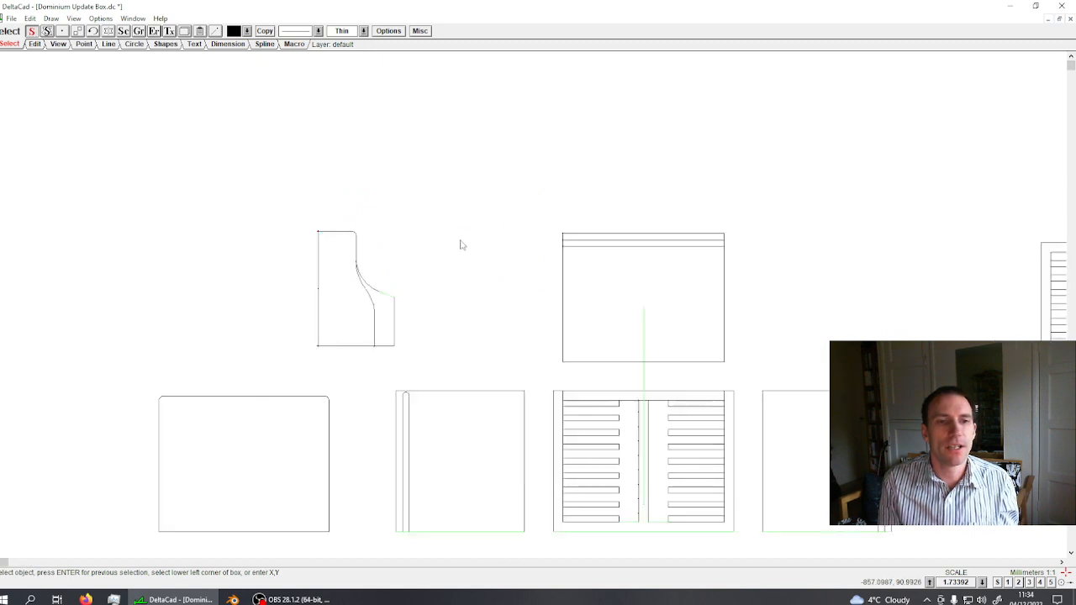
{"action": "scroll", "coordinate": [558, 302], "scroll_direction": "down", "scroll_amount": 1}
{"action": "scroll", "coordinate": [573, 316], "scroll_direction": "up", "scroll_amount": 1}
{"action": "middle_click", "coordinate": [643, 402]}
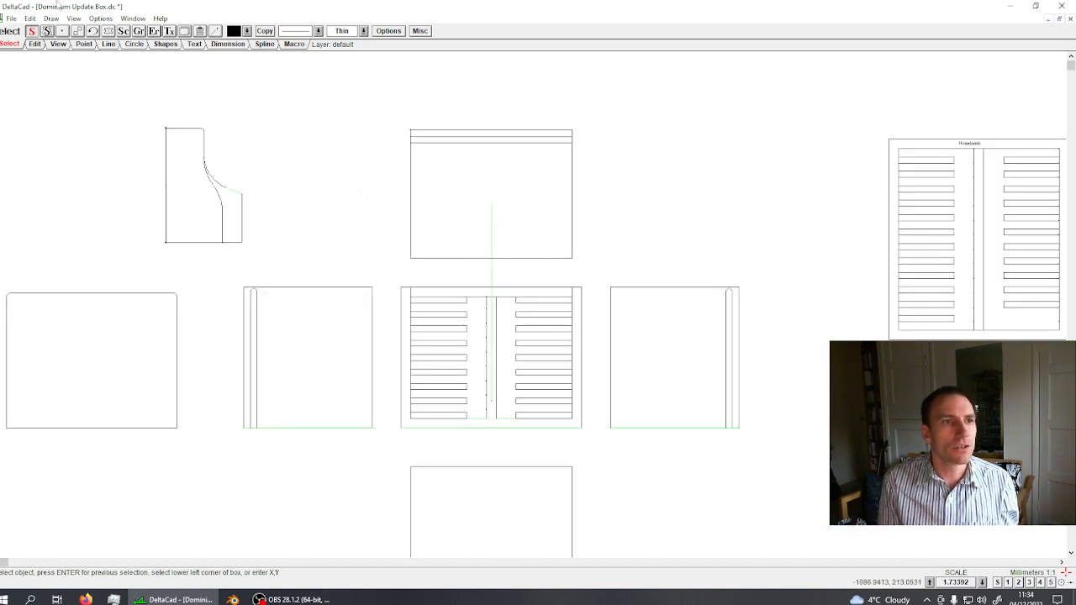
{"action": "left_click", "coordinate": [34, 44]}
{"action": "left_click", "coordinate": [67, 31]}
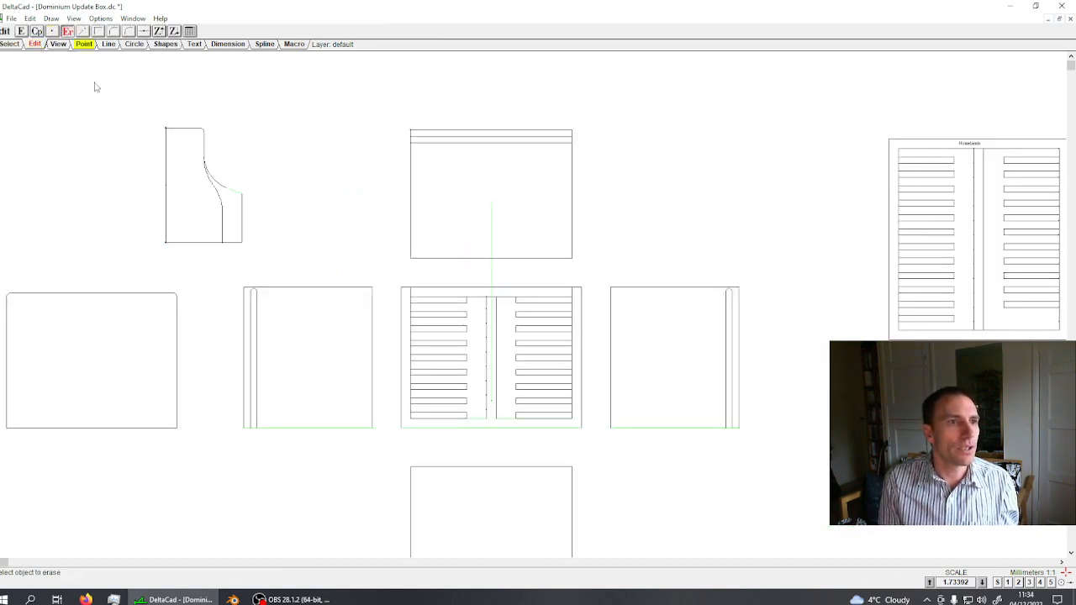
{"action": "scroll", "coordinate": [163, 166], "scroll_direction": "up", "scroll_amount": 1}
{"action": "left_click", "coordinate": [260, 202]}
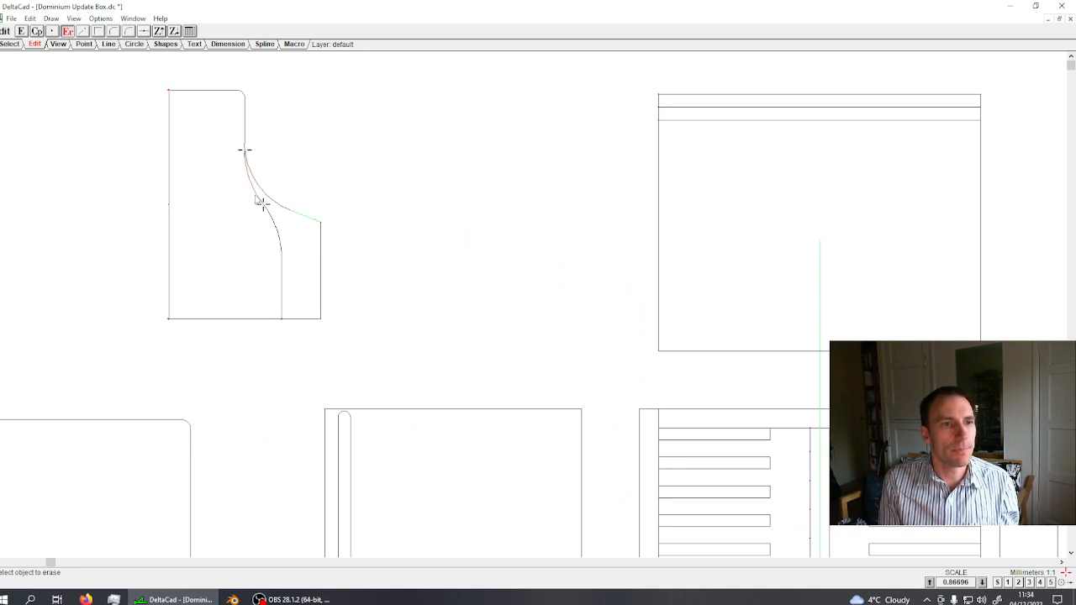
{"action": "left_click", "coordinate": [259, 200]}
{"action": "left_click", "coordinate": [273, 225]}
{"action": "left_click", "coordinate": [280, 260]}
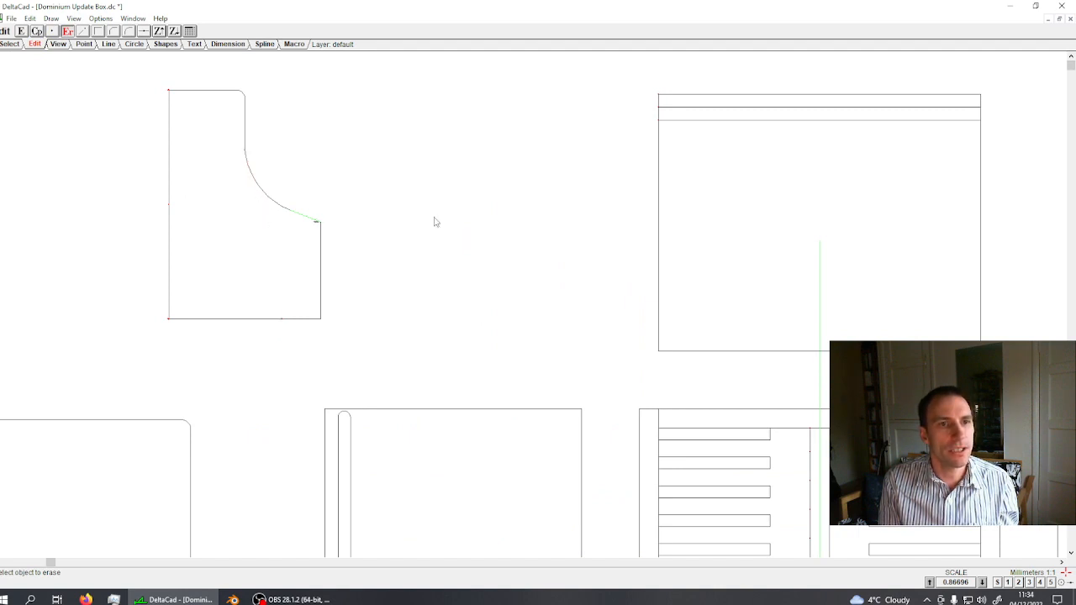
- Erase all temporary points from the drawing
{"action": "scroll", "coordinate": [506, 137], "scroll_direction": "down", "scroll_amount": 1}
{"action": "middle_click_drag", "start_coordinate": [508, 140], "coordinate": [526, 242]}
{"action": "scroll", "coordinate": [500, 275], "scroll_direction": "down", "scroll_amount": 1}
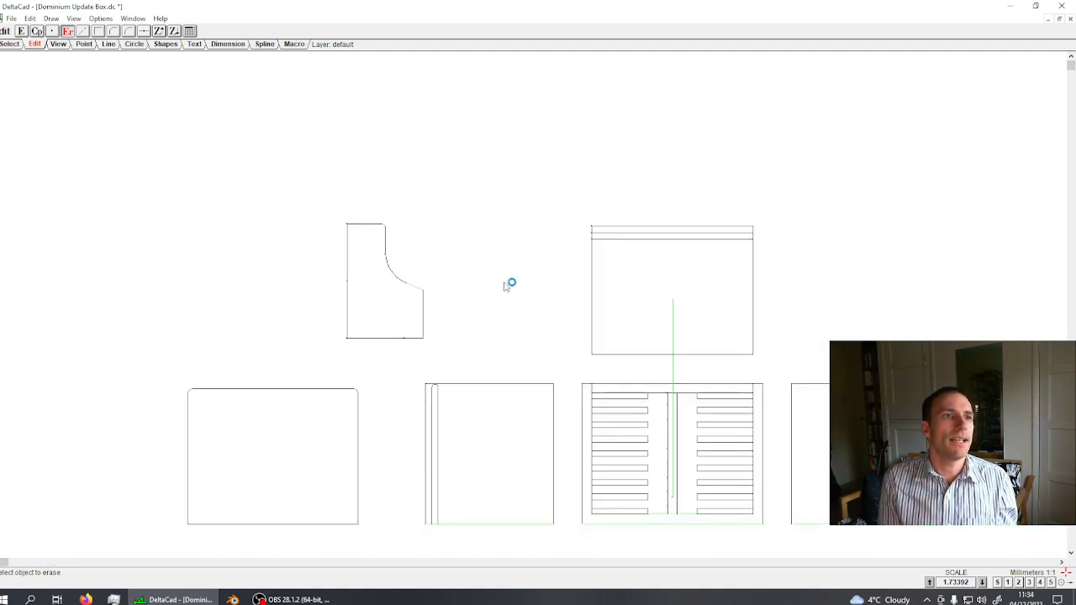
{"action": "middle_click_drag", "start_coordinate": [502, 281], "coordinate": [521, 297]}
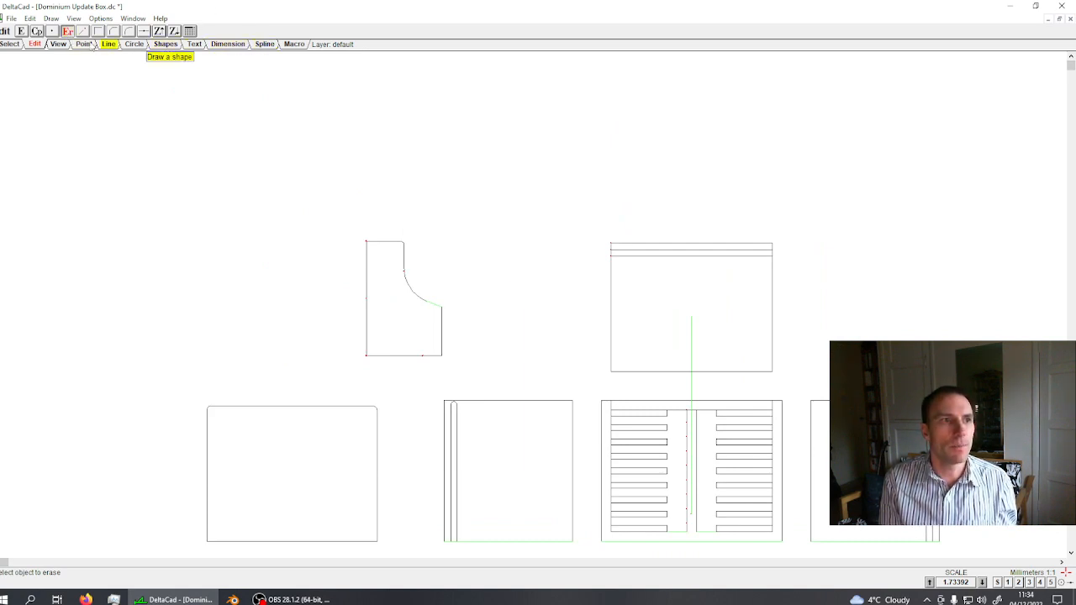
{"action": "left_click", "coordinate": [84, 44]}
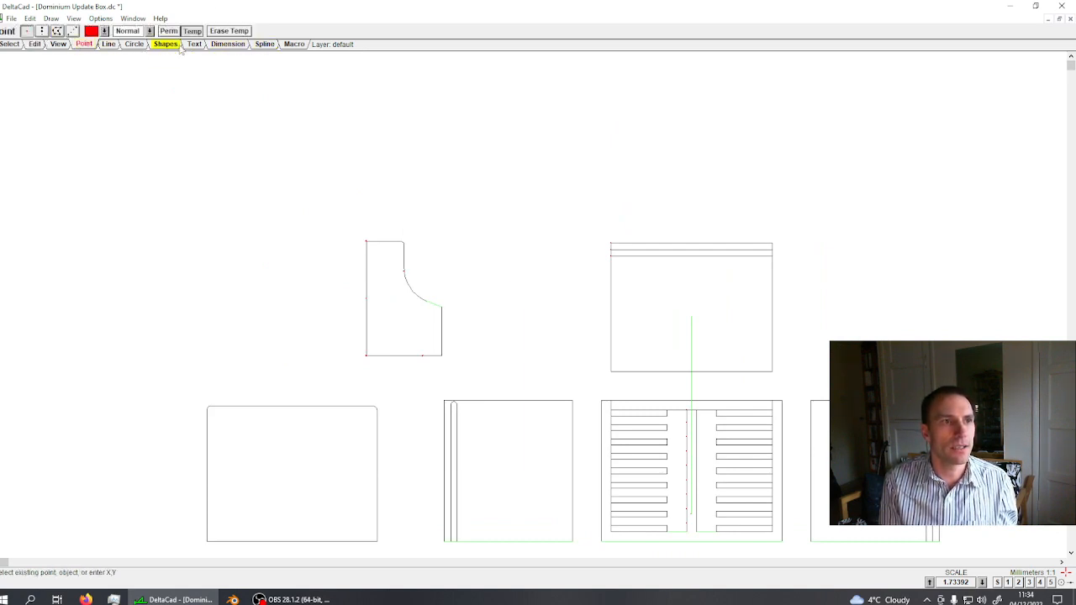
{"action": "left_click", "coordinate": [245, 31]}
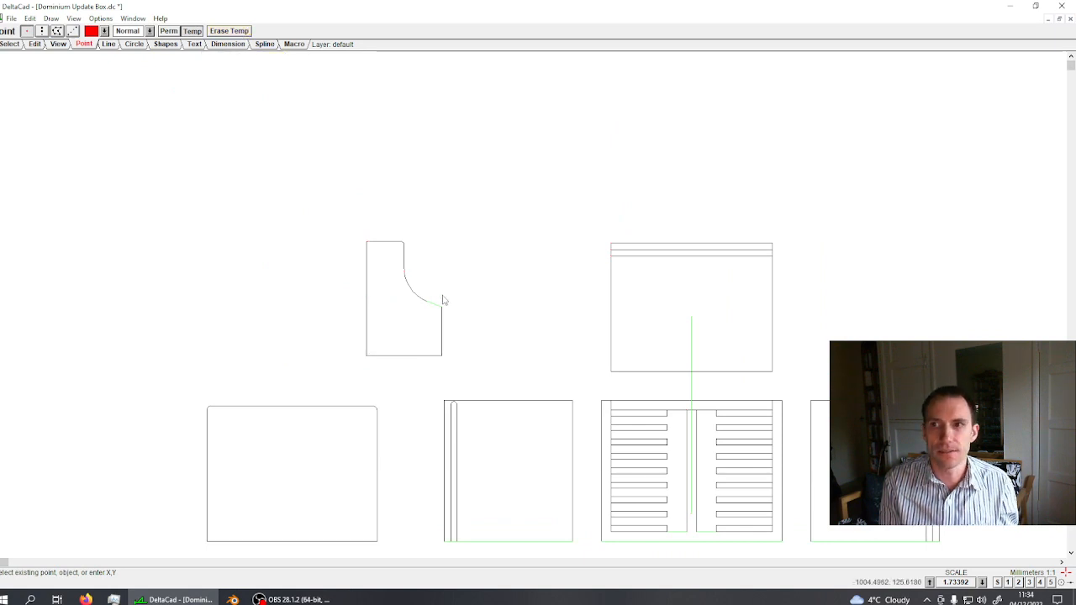
- Examine the cleaned-up panel outlines, side profile and slotted view across the drawing
{"action": "scroll", "coordinate": [461, 246], "scroll_direction": "down", "scroll_amount": 5}
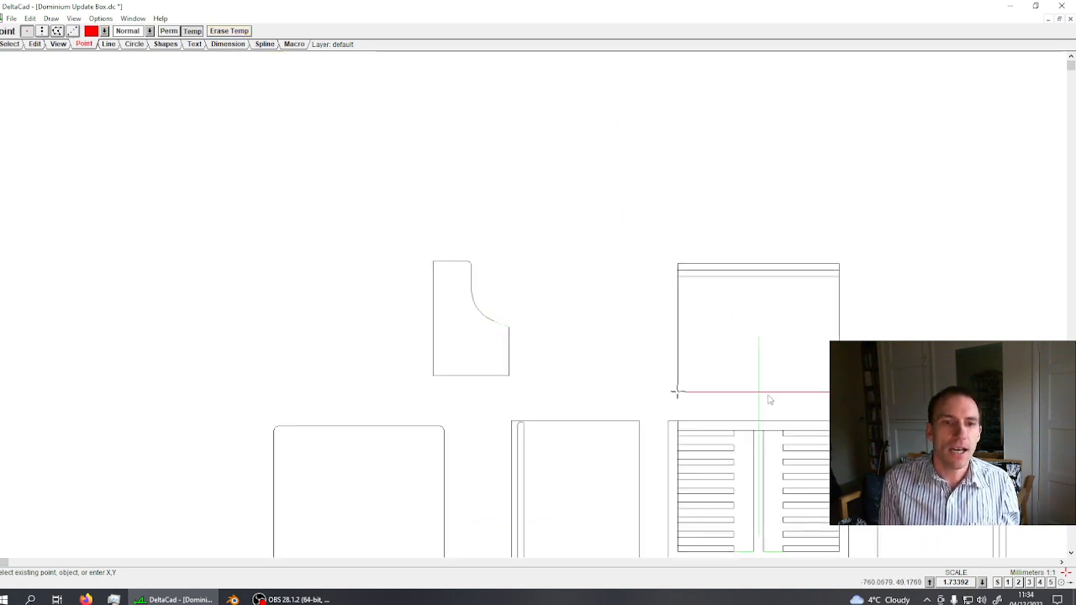
{"action": "scroll", "coordinate": [504, 332], "scroll_direction": "up", "scroll_amount": 4}
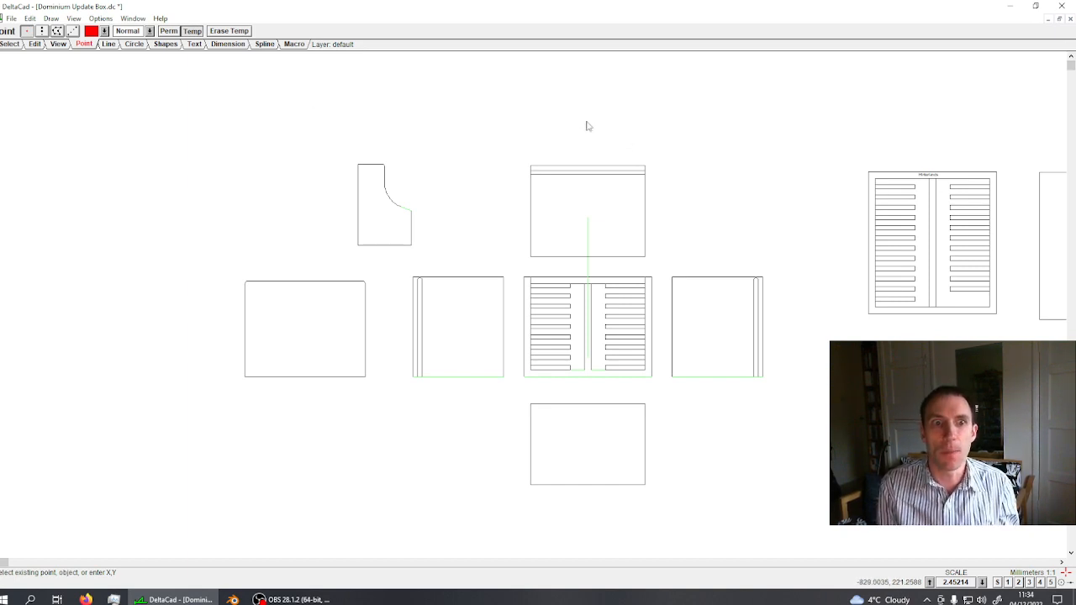
{"action": "middle_click", "coordinate": [775, 284]}
{"action": "middle_click", "coordinate": [123, 309]}
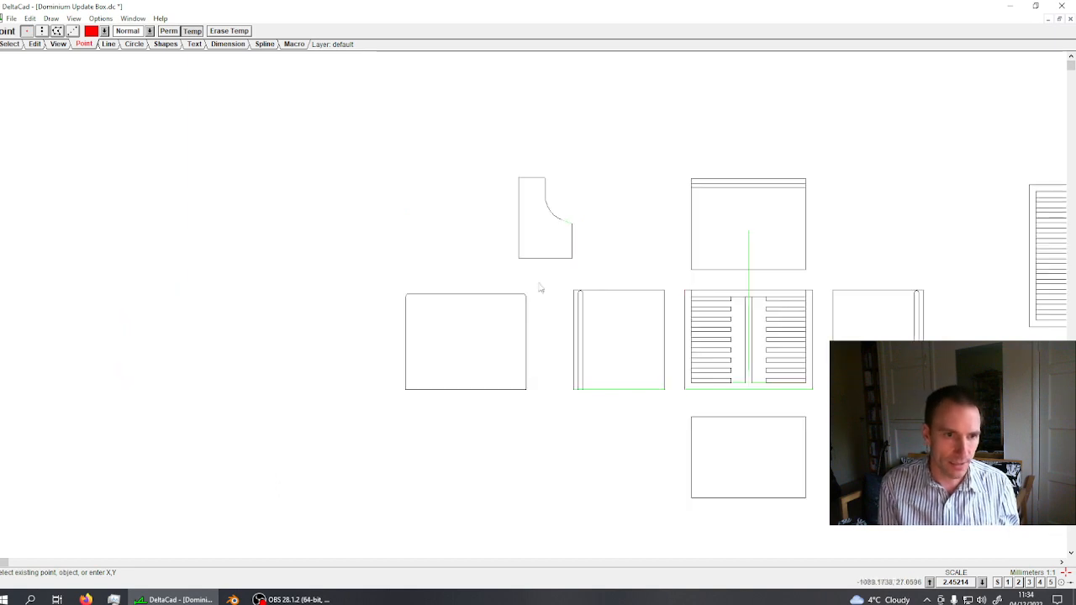
{"action": "middle_click", "coordinate": [721, 353]}
{"action": "scroll", "coordinate": [763, 366], "scroll_direction": "up", "scroll_amount": 1}
{"action": "middle_click", "coordinate": [420, 233]}
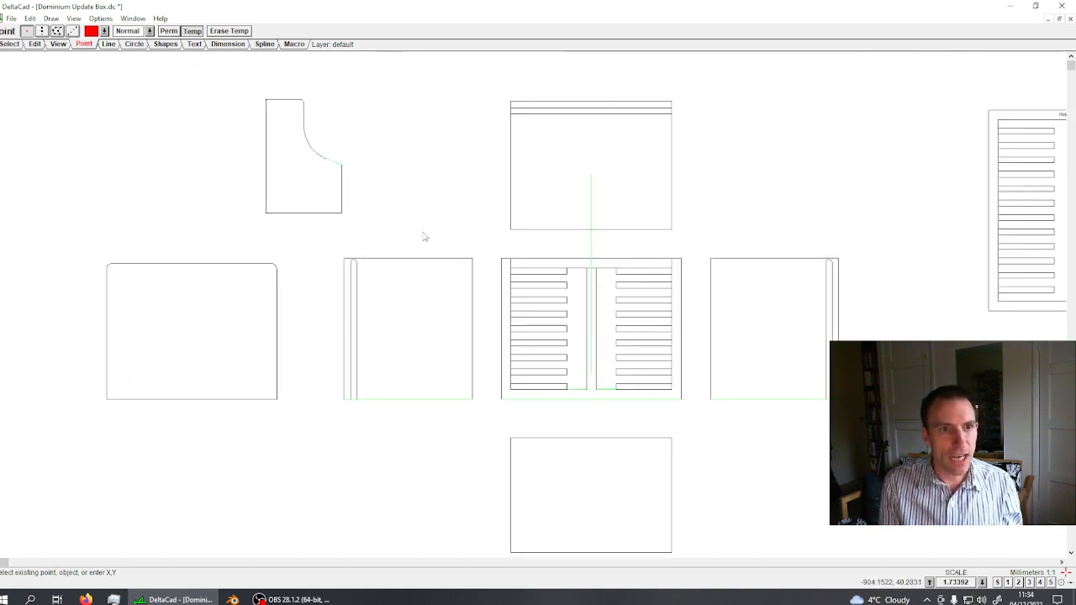
{"action": "middle_click", "coordinate": [550, 357]}
{"action": "scroll", "coordinate": [531, 308], "scroll_direction": "down", "scroll_amount": 2}
{"action": "scroll", "coordinate": [531, 308], "scroll_direction": "up", "scroll_amount": 1}
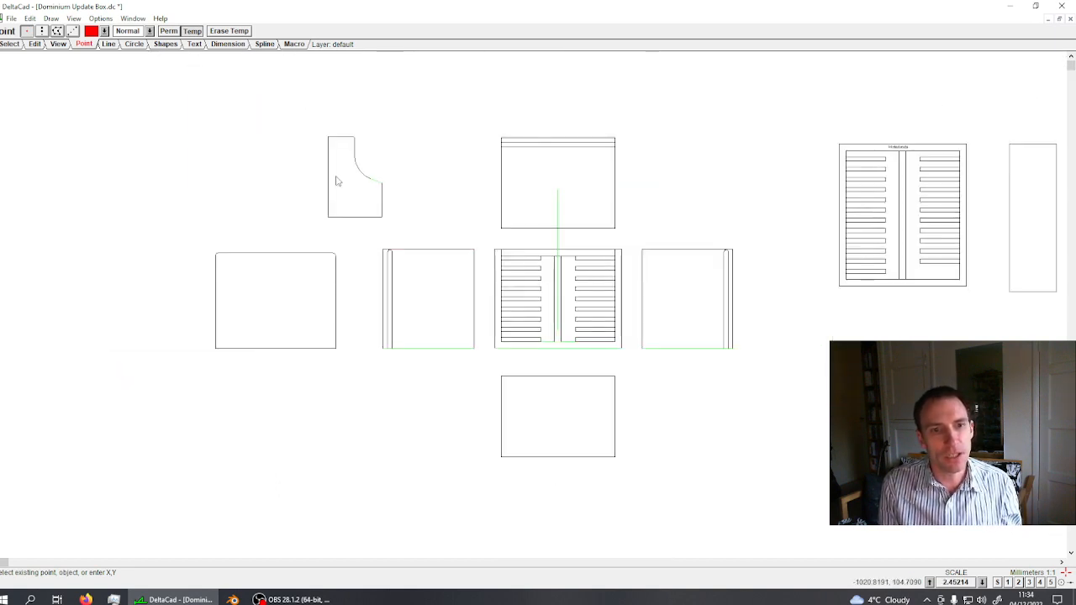
{"action": "scroll", "coordinate": [467, 257], "scroll_direction": "up", "scroll_amount": 1}
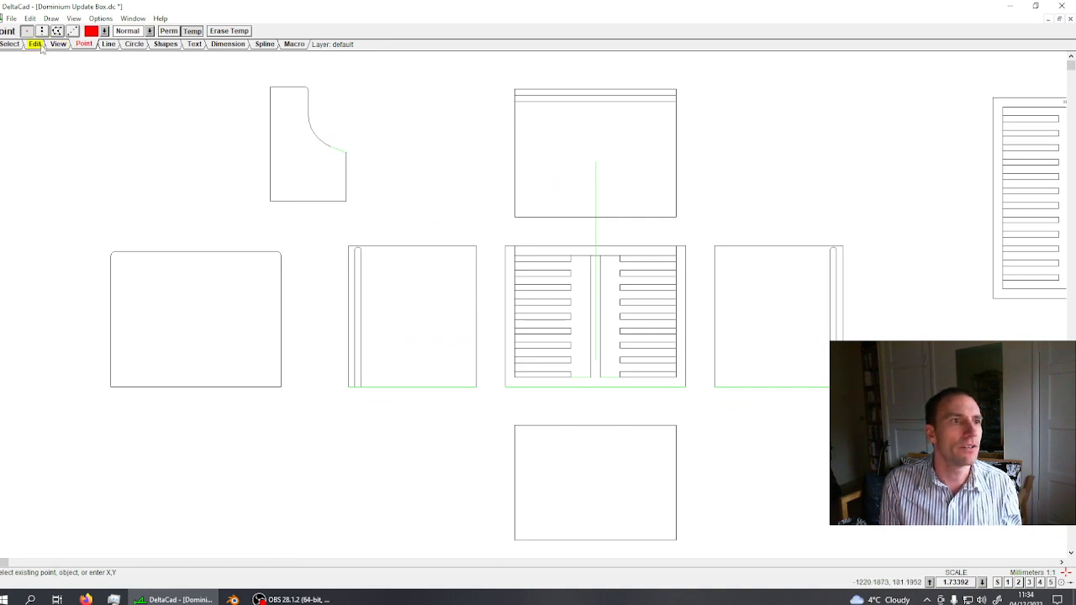
{"action": "left_click", "coordinate": [9, 45]}
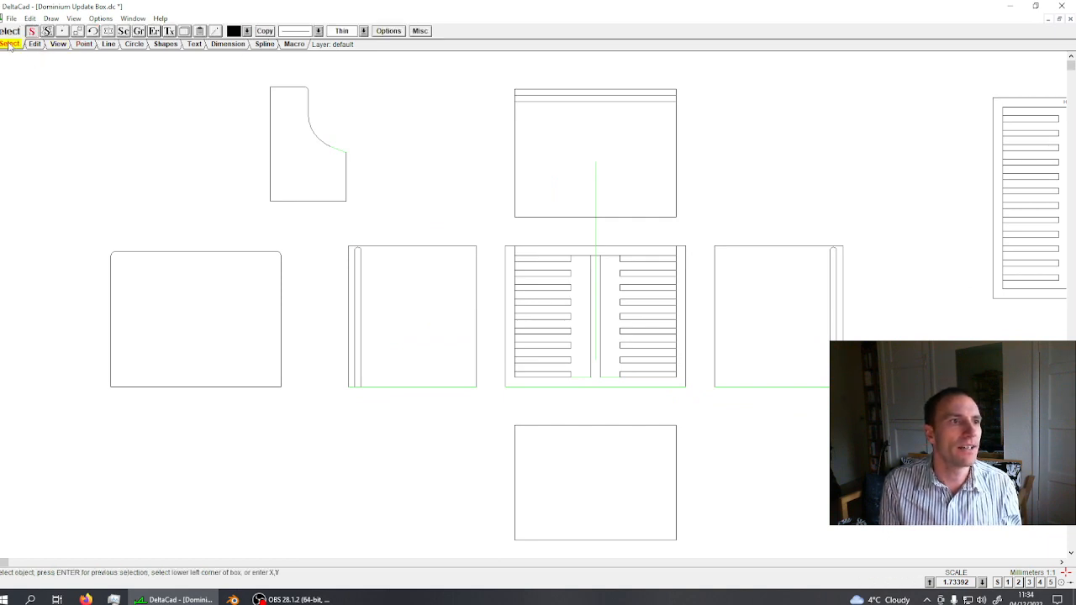
{"action": "left_click", "coordinate": [132, 46]}
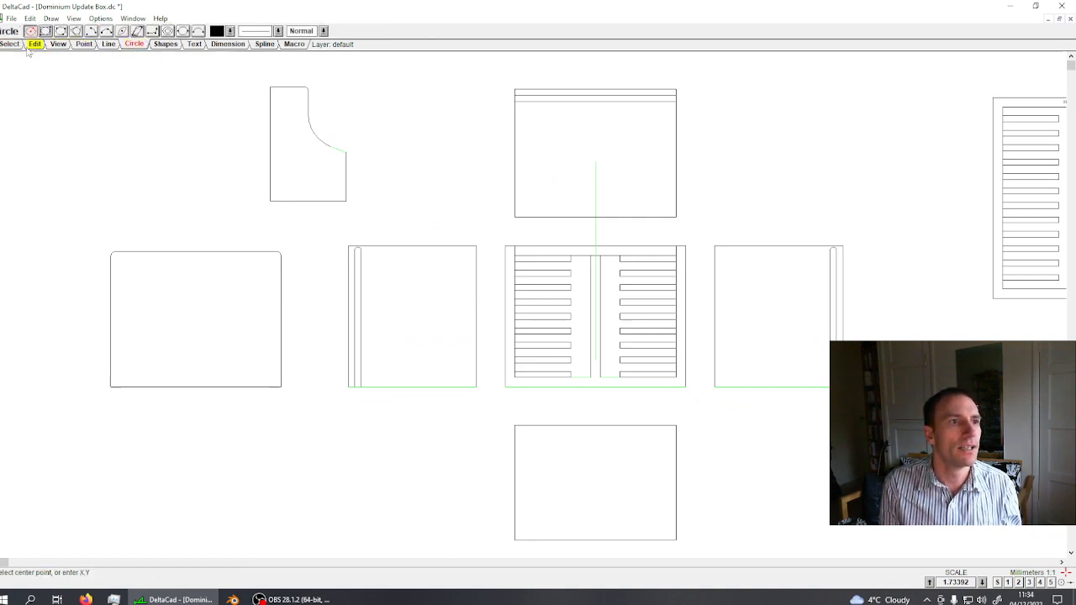
{"action": "left_click", "coordinate": [108, 45]}
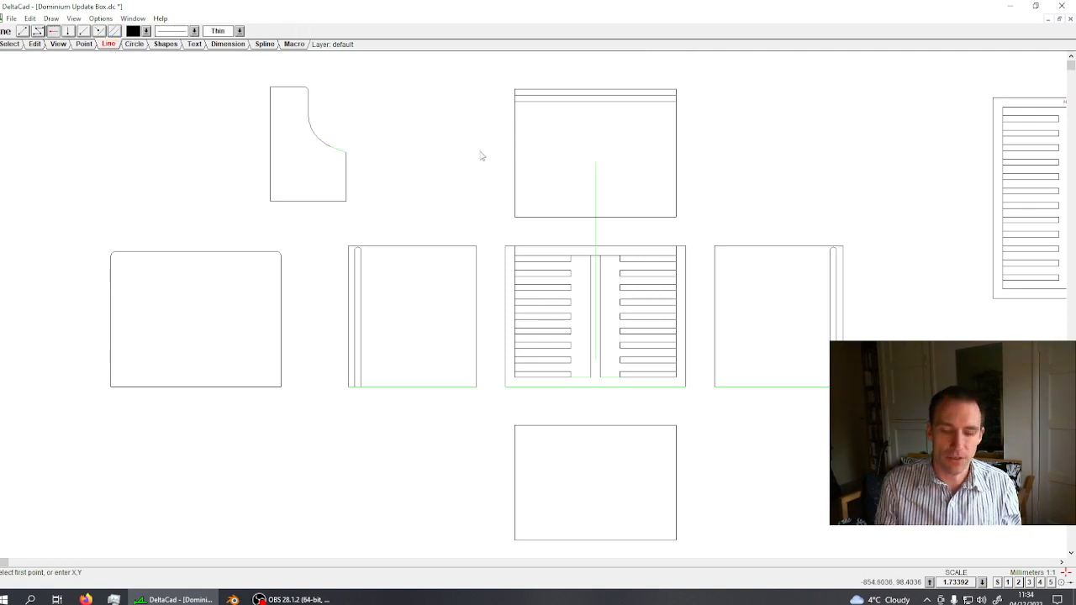
{"action": "key", "text": "ctrl"}
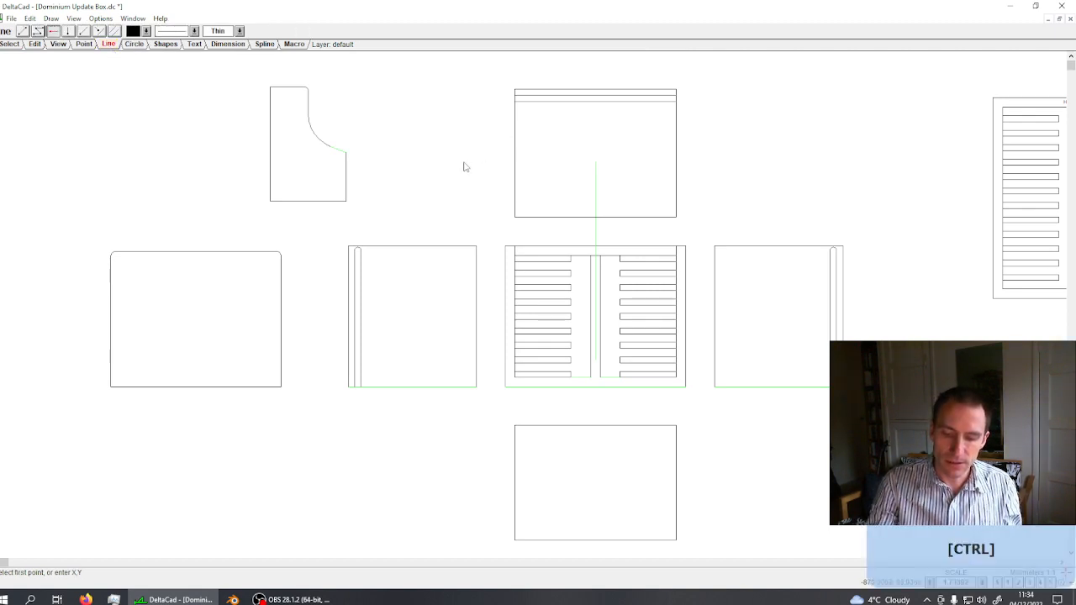
- Draw a horizontal line about 45 mm long outward to the left from the left edge midpoint of the panel above the slotted view
{"action": "key", "text": "ctrl+shift+c"}
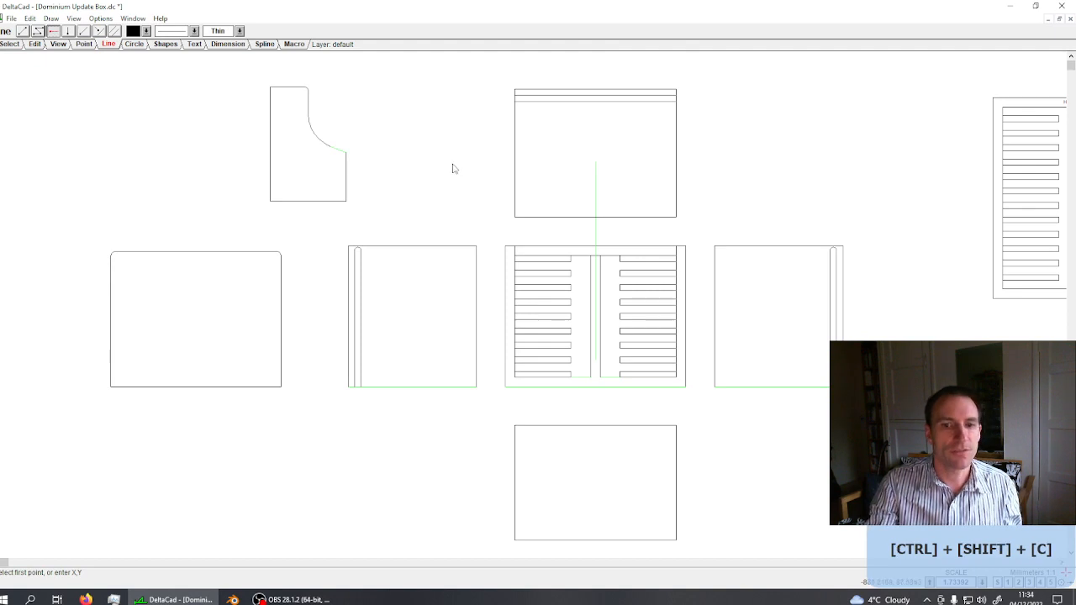
{"action": "left_click", "coordinate": [520, 161]}
{"action": "key", "text": "Escape"}
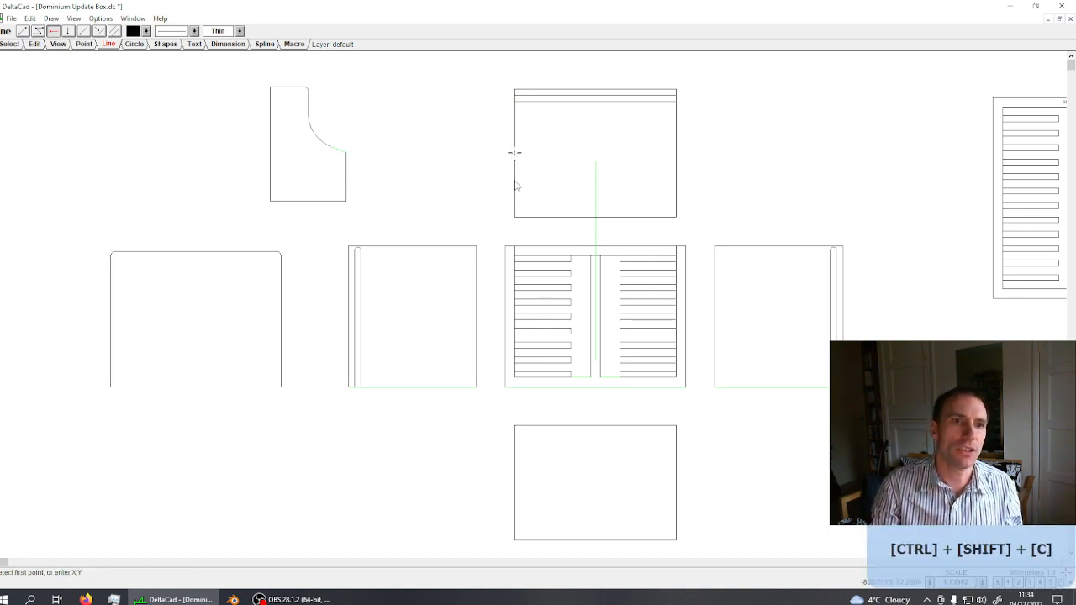
{"action": "left_click", "coordinate": [516, 185]}
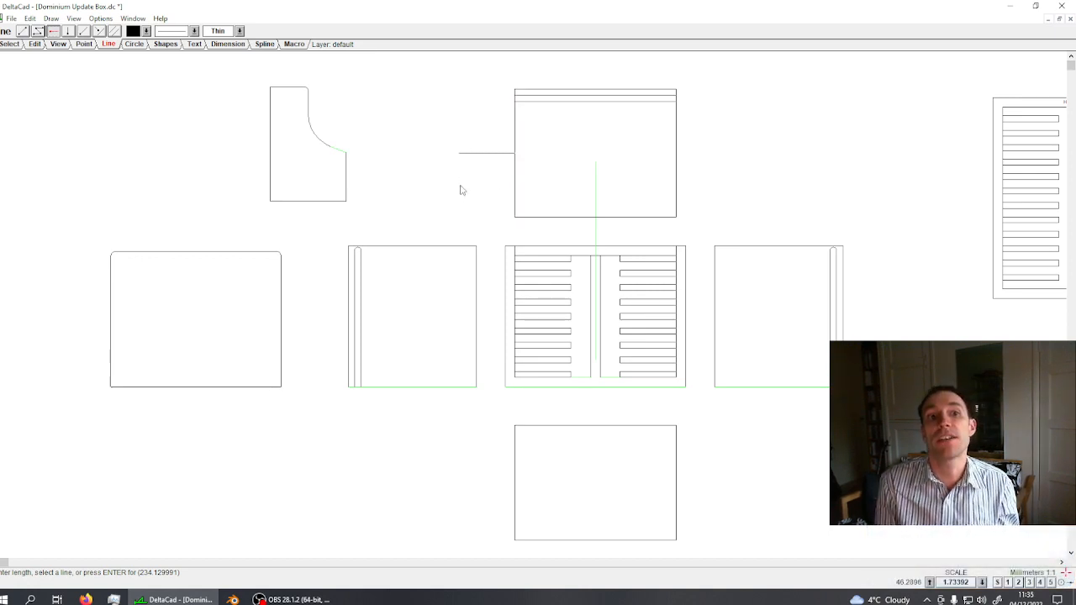
{"action": "left_click", "coordinate": [463, 185]}
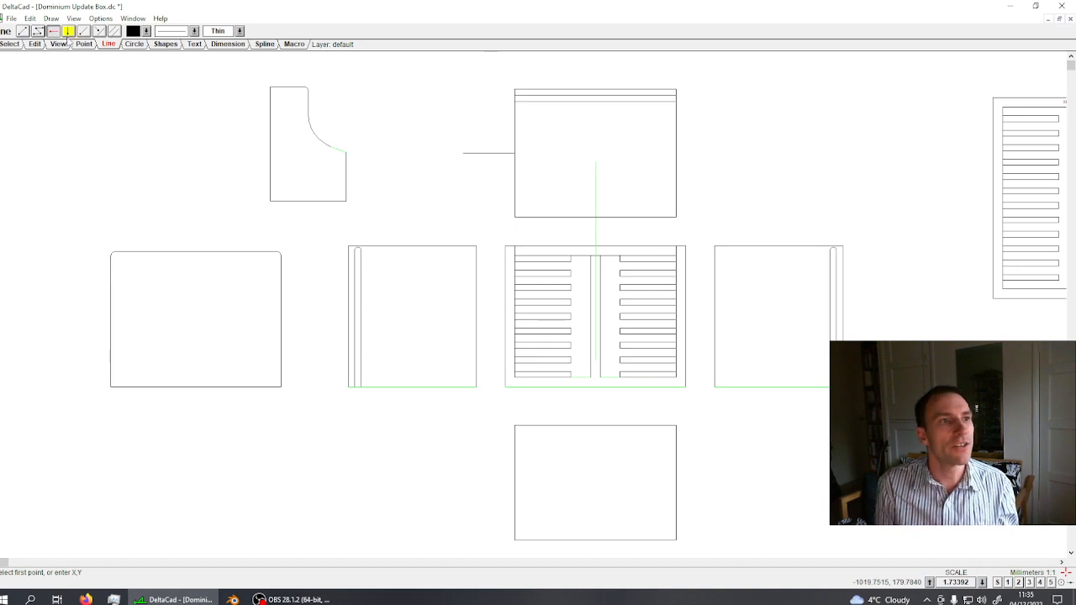
- Draw a diagonal line from inside the panel left of the slotted view up to the empty area above it
{"action": "left_click", "coordinate": [23, 30]}
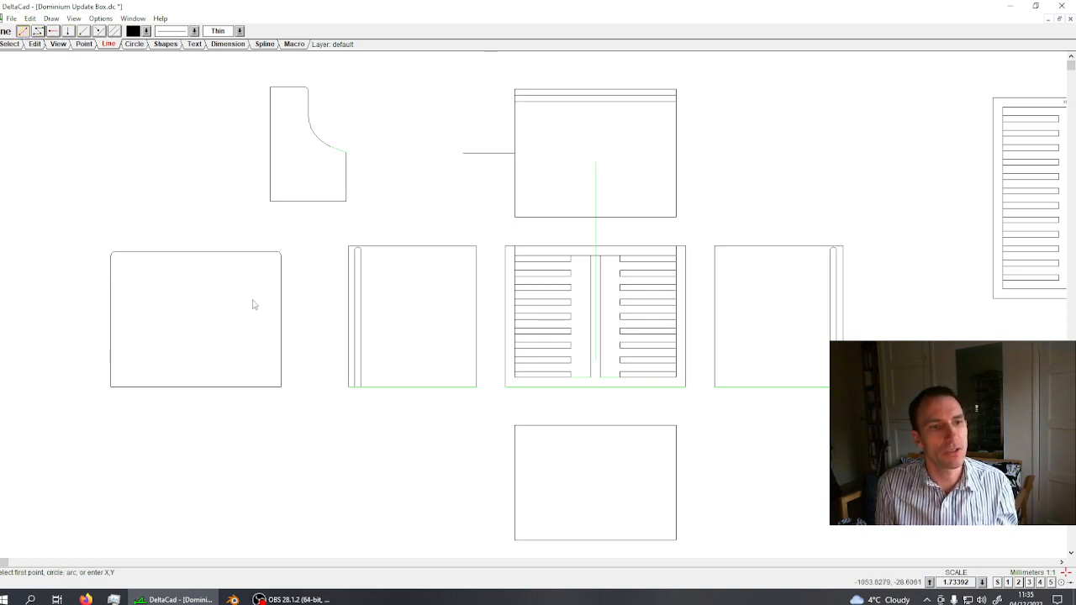
{"action": "left_click", "coordinate": [420, 293]}
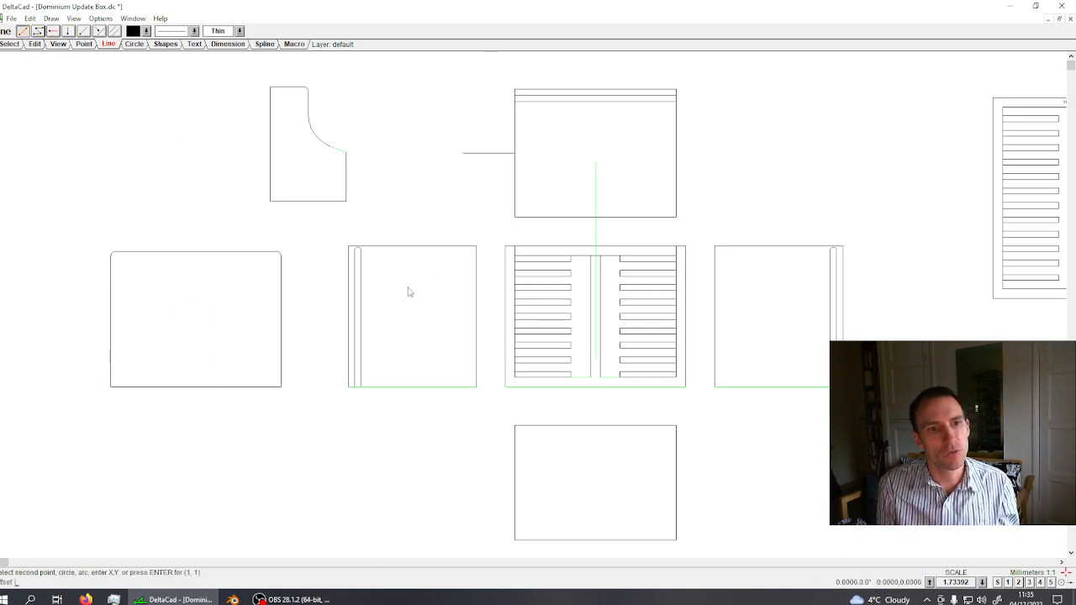
{"action": "left_click", "coordinate": [384, 199]}
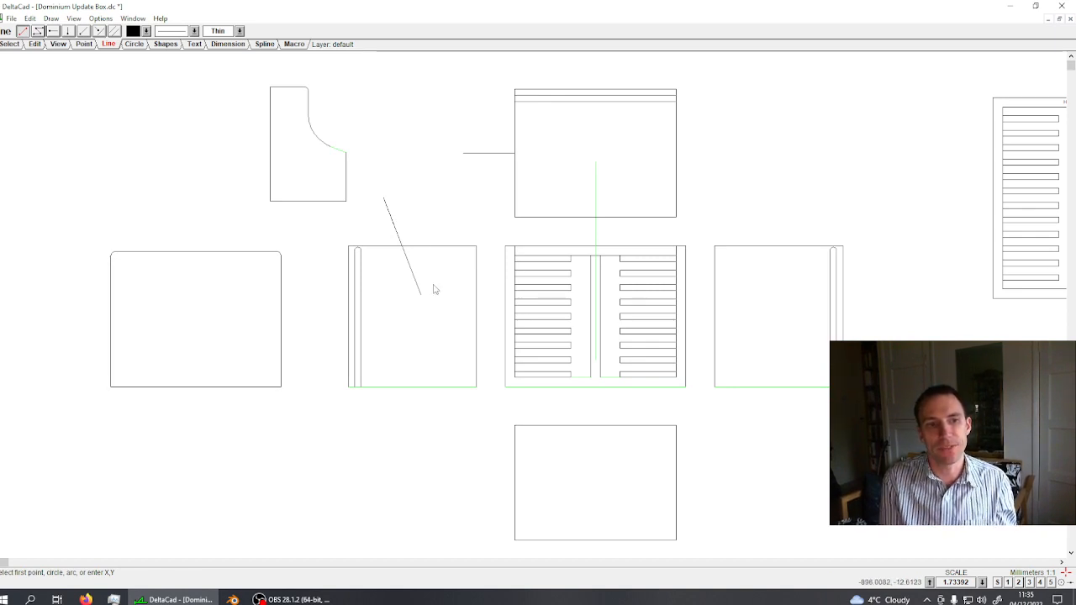
- Select the side profile, all the box views around the central slotted view and the added lines with one selection box
{"action": "left_click", "coordinate": [4, 46]}
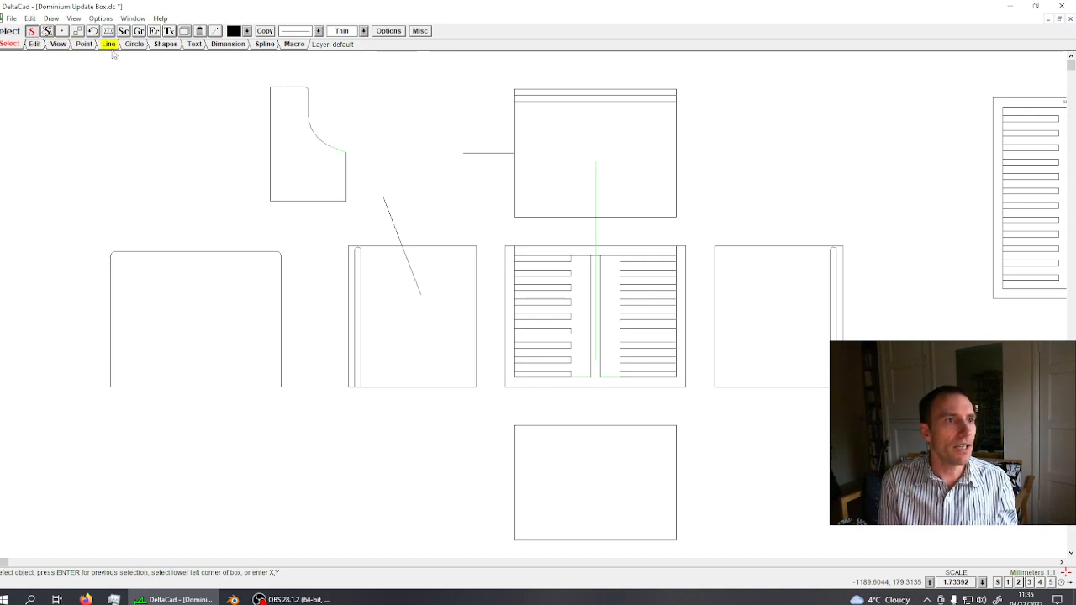
{"action": "scroll", "coordinate": [236, 243], "scroll_direction": "down", "scroll_amount": 1}
{"action": "middle_click", "coordinate": [643, 364]}
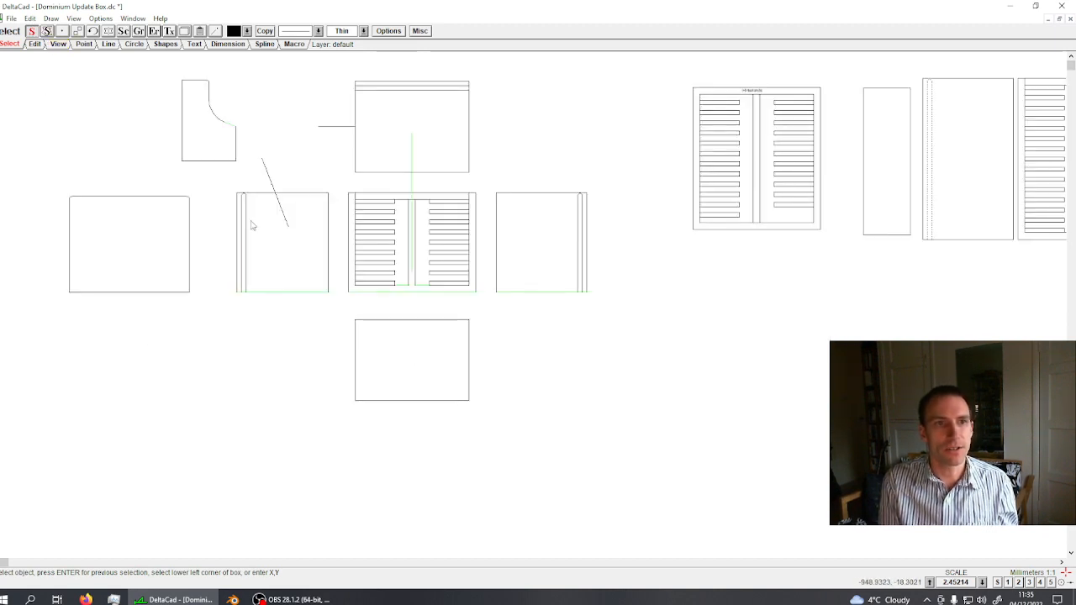
{"action": "middle_click", "coordinate": [250, 209]}
{"action": "middle_click", "coordinate": [686, 291]}
{"action": "middle_click", "coordinate": [586, 405]}
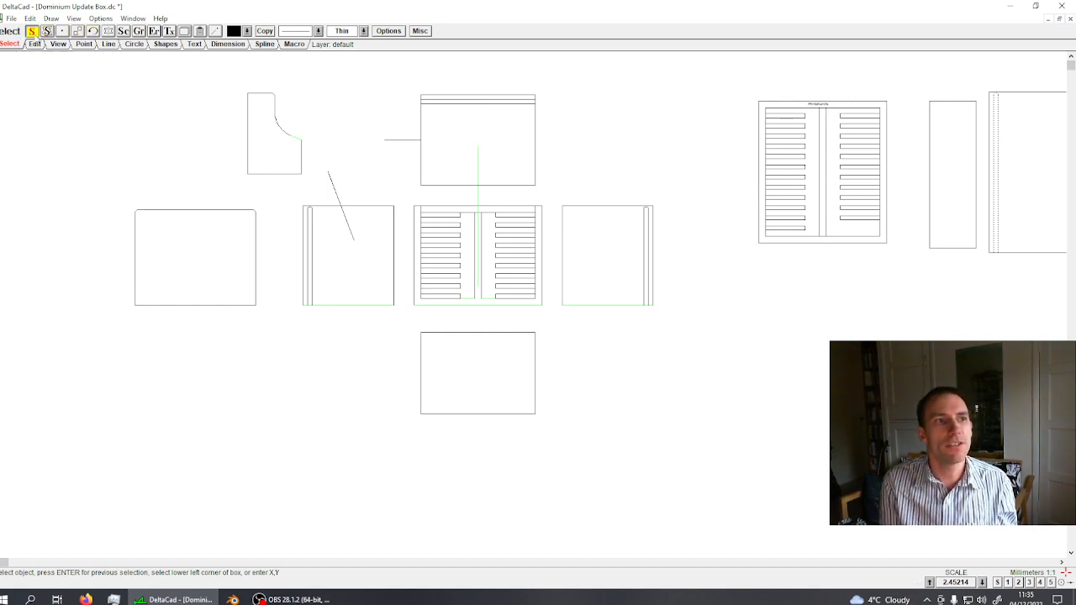
{"action": "left_click", "coordinate": [74, 59]}
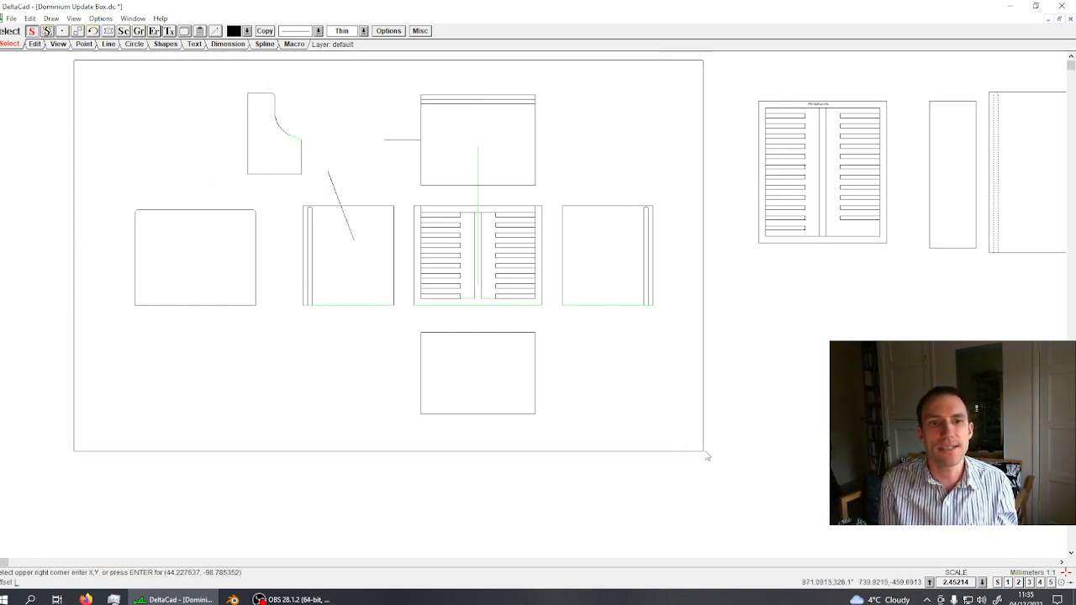
{"action": "left_click", "coordinate": [707, 446]}
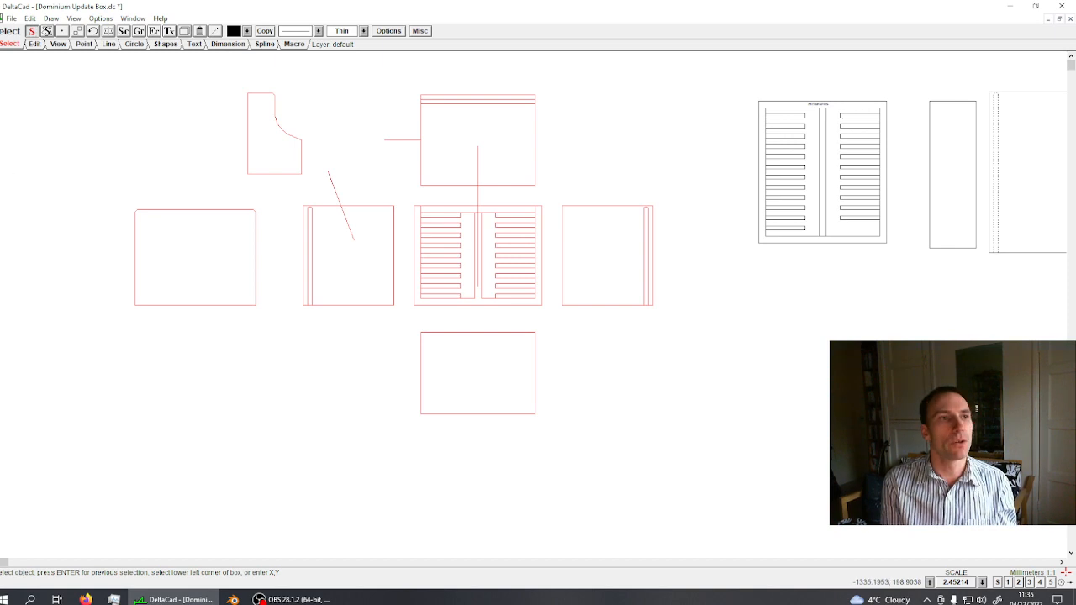
- Export the drawing in Drawing Exchange Format to the Desktop as Dominium Update Box.dxf
{"action": "left_click", "coordinate": [11, 20]}
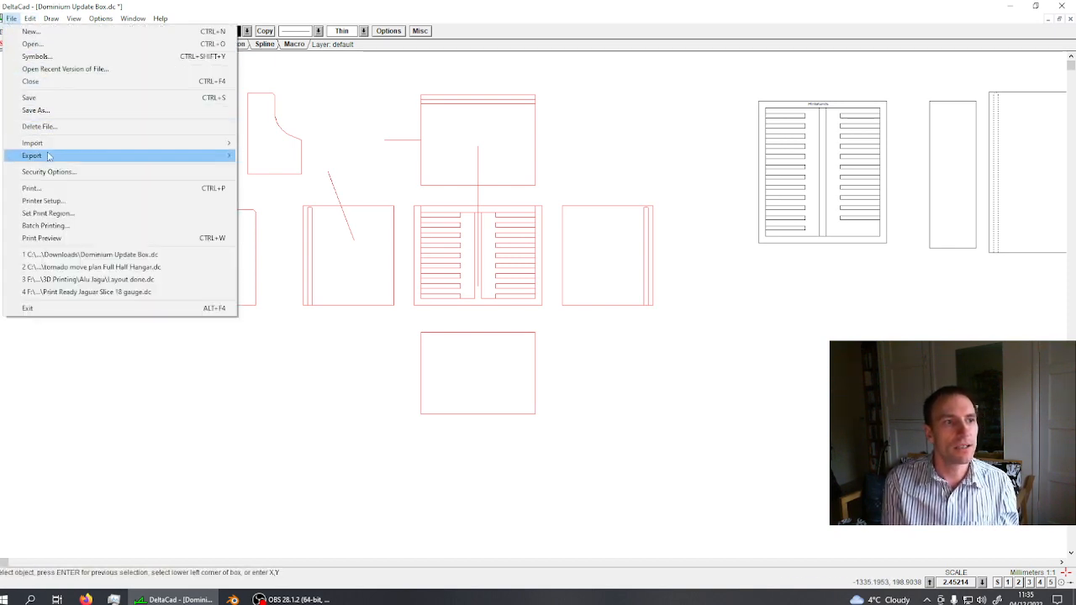
{"action": "mouse_move", "coordinate": [51, 156]}
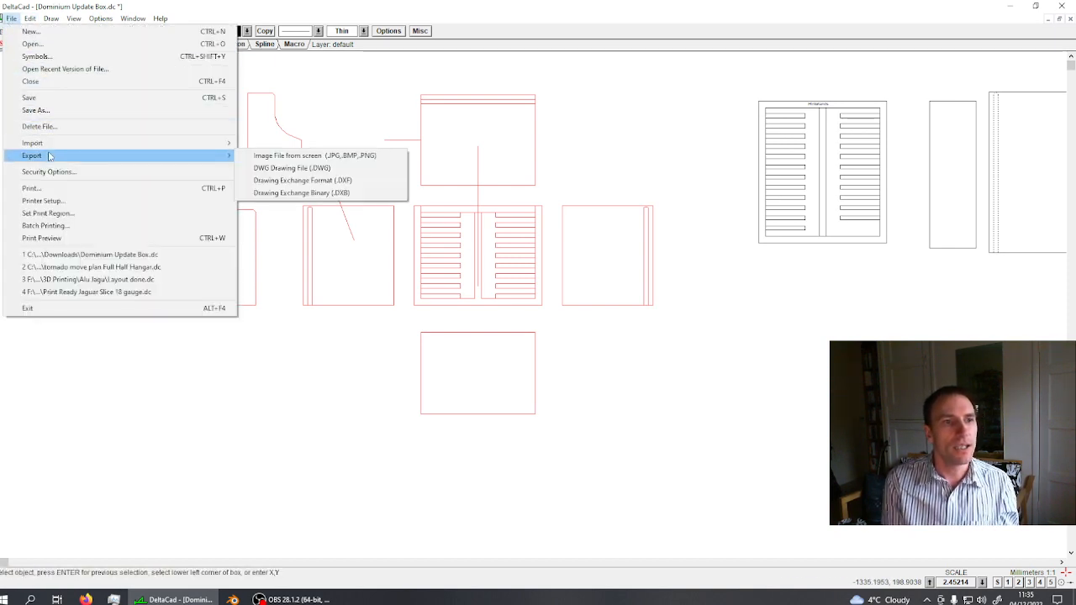
{"action": "left_click", "coordinate": [367, 184]}
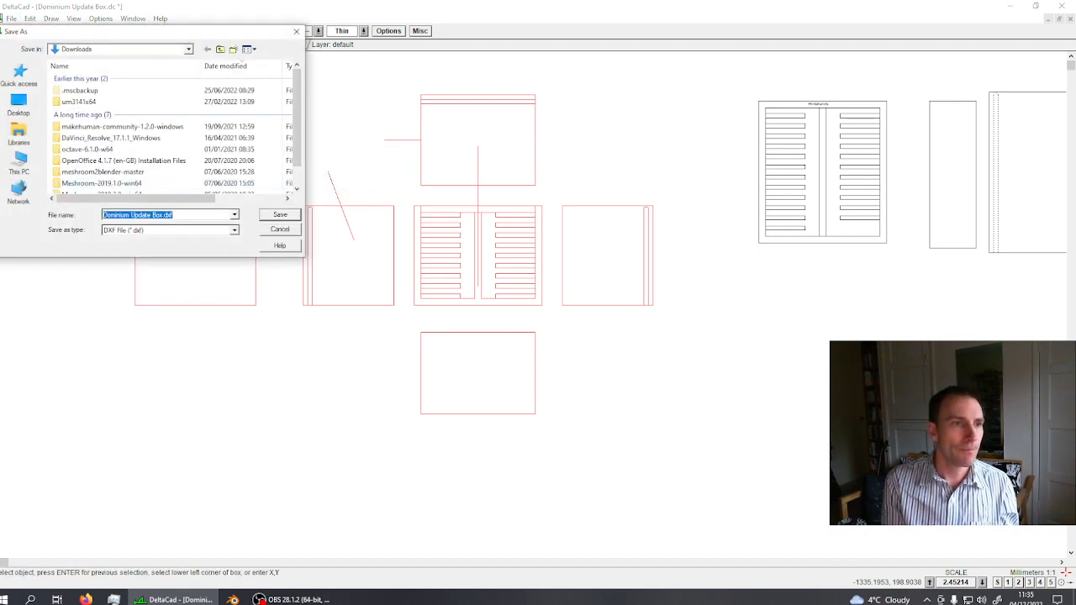
{"action": "left_click", "coordinate": [19, 107]}
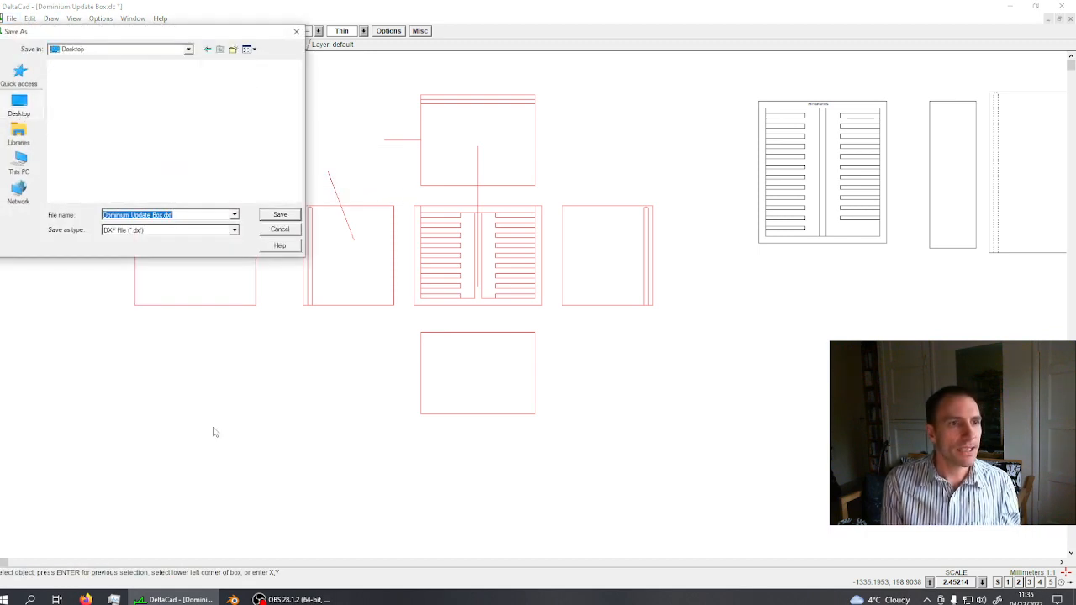
{"action": "left_click", "coordinate": [280, 215]}
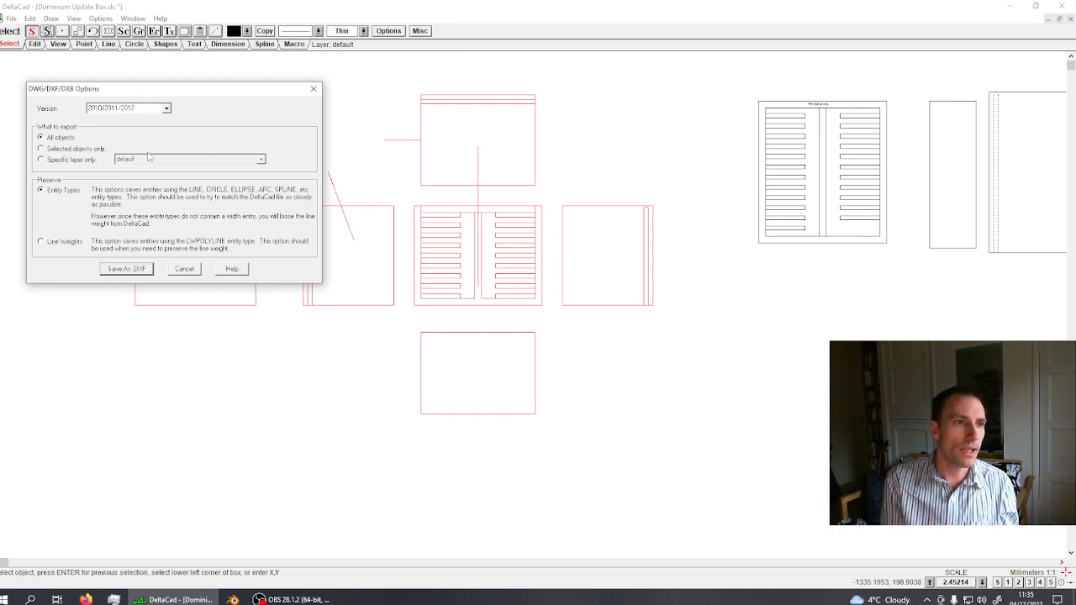
- Limit the DXF export to selected objects only, set its version to 2018 and save it
{"action": "left_click", "coordinate": [40, 149]}
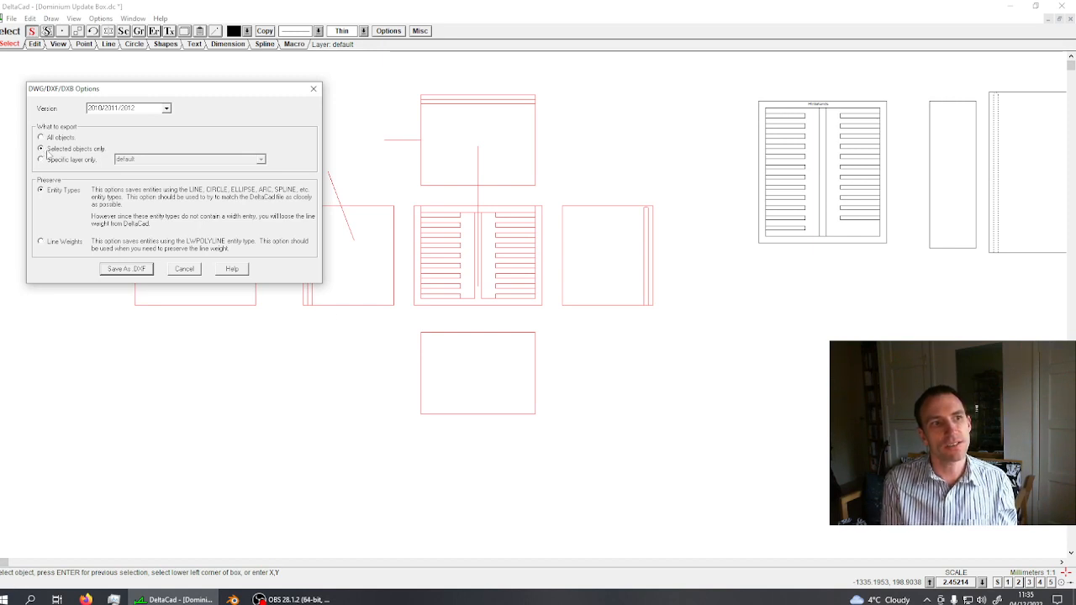
{"action": "left_click", "coordinate": [166, 109]}
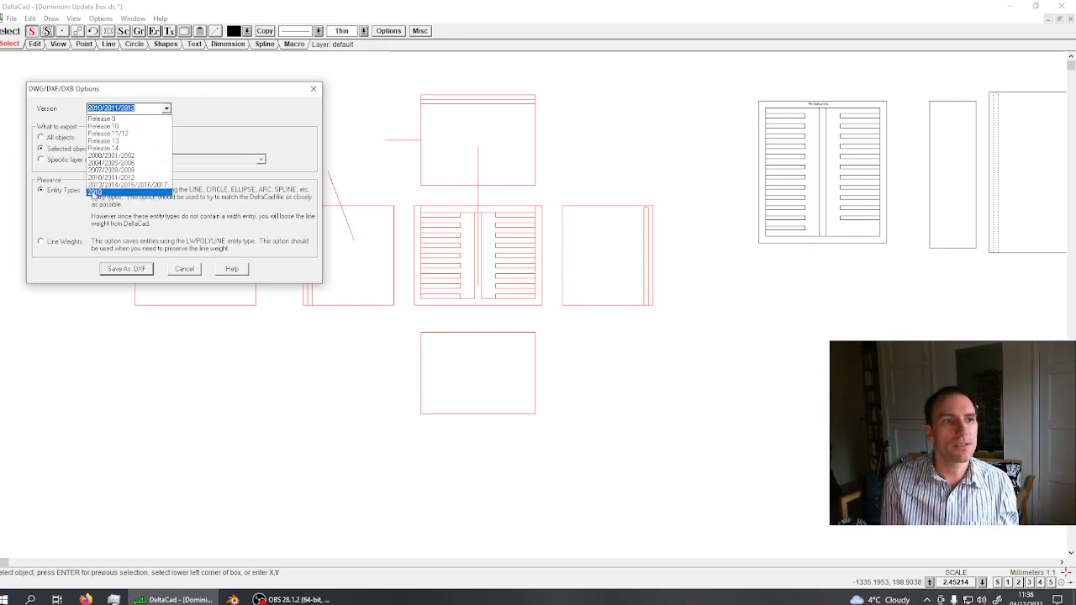
{"action": "left_click", "coordinate": [95, 193]}
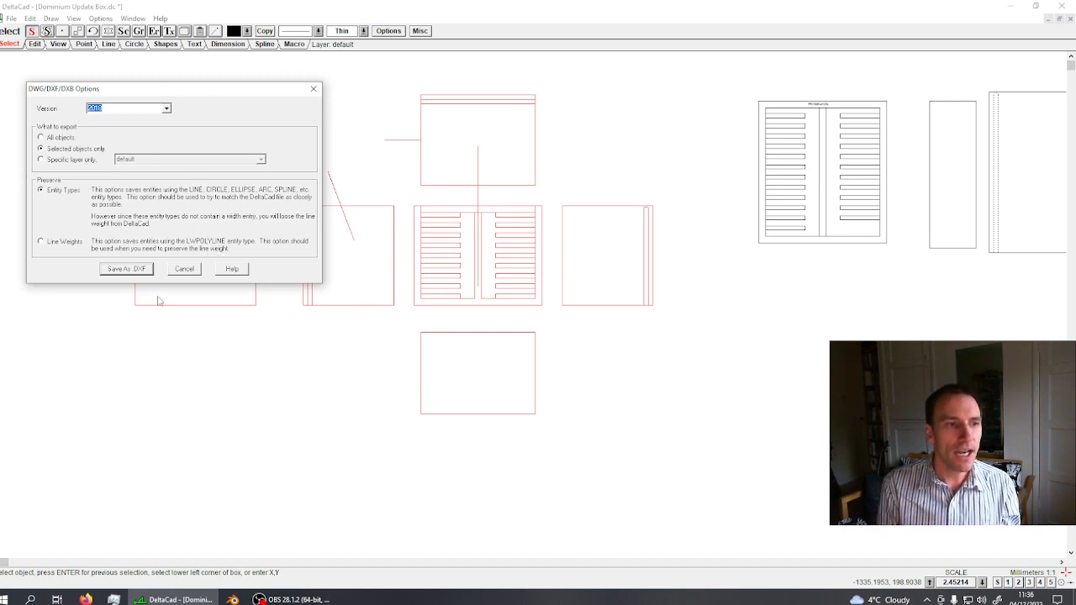
{"action": "left_click", "coordinate": [123, 270]}
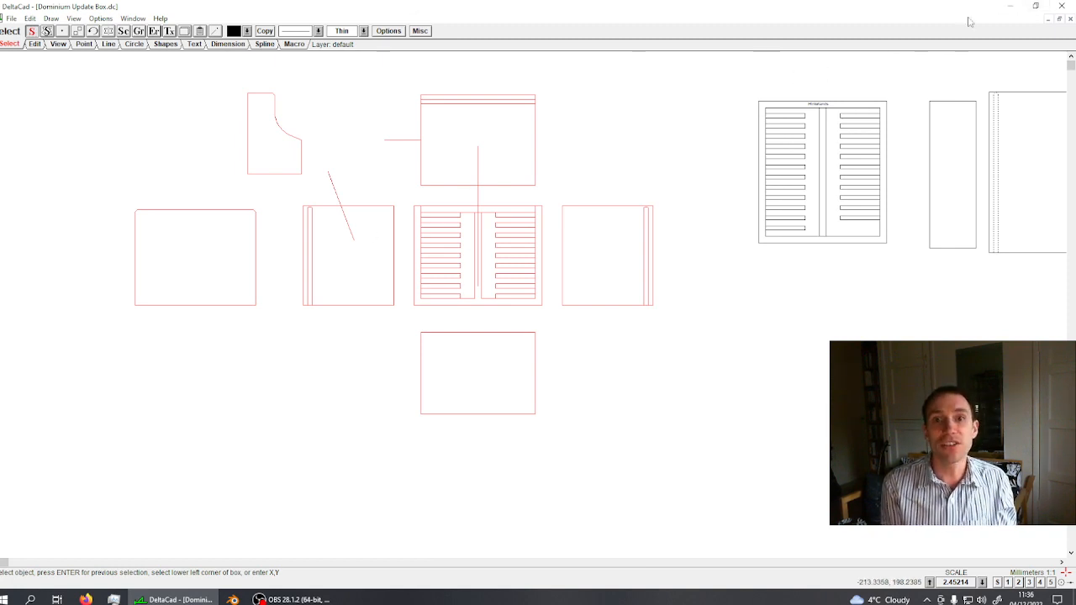
- Close DeltaCad and move the exported Dominium Update Box DXF file to a free spot on the desktop
{"action": "left_click", "coordinate": [1063, 7]}
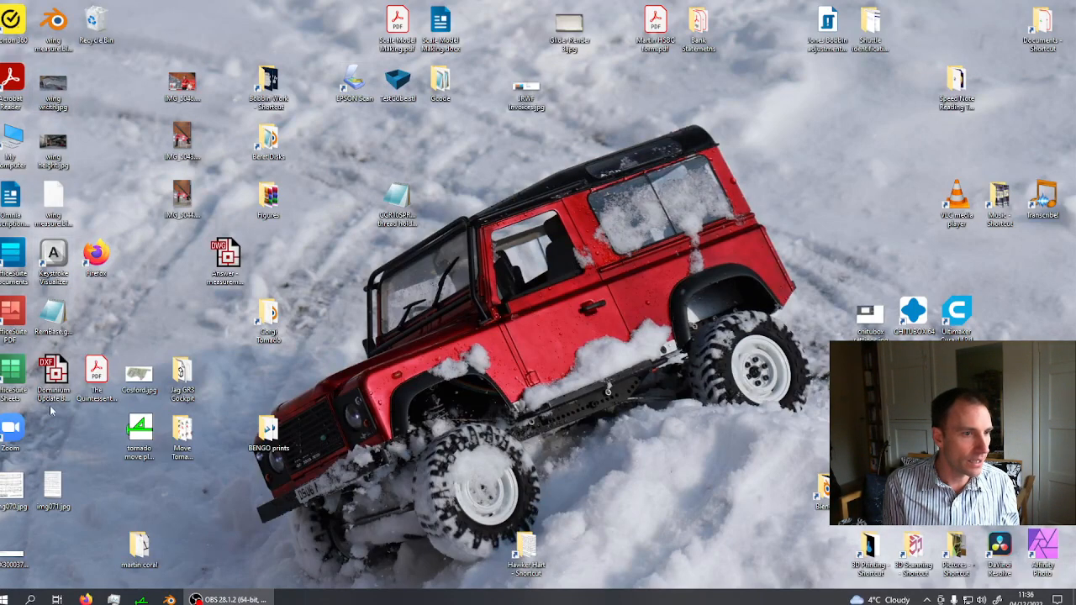
{"action": "left_click", "coordinate": [52, 378]}
{"action": "left_click_drag", "start_coordinate": [54, 380], "coordinate": [828, 179]}
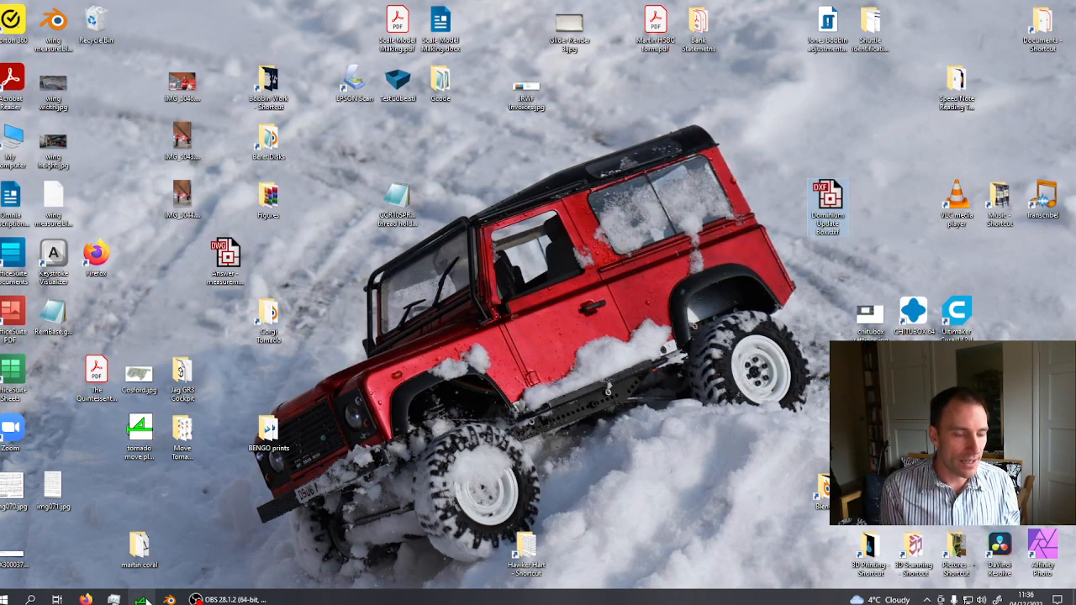
- Launch Blender, dismiss the splash screen, and delete the default camera, light and cube
{"action": "left_click", "coordinate": [169, 599]}
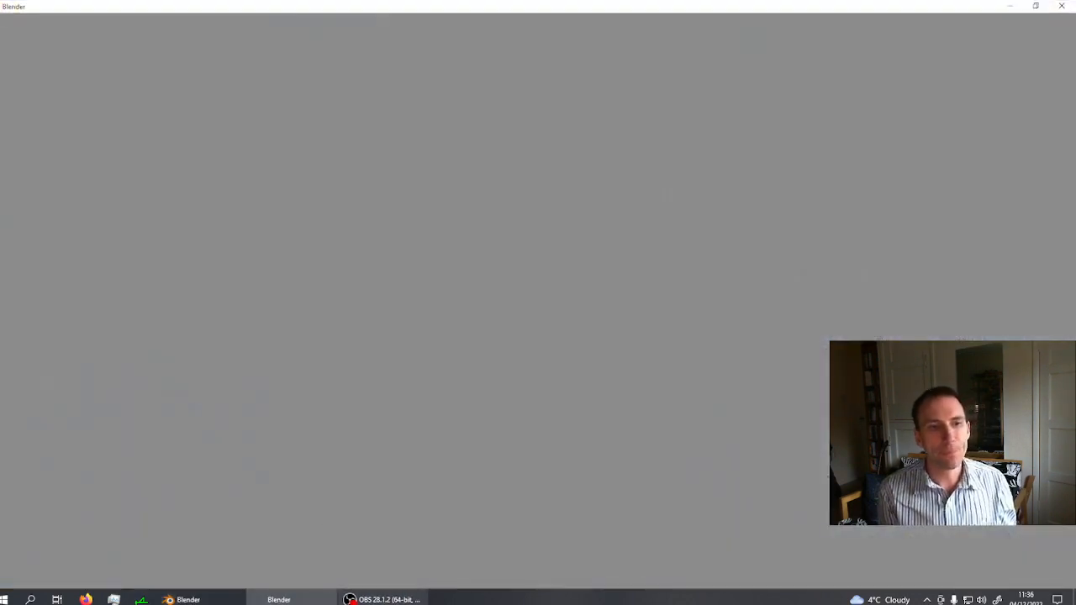
{"action": "mouse_move", "coordinate": [369, 599]}
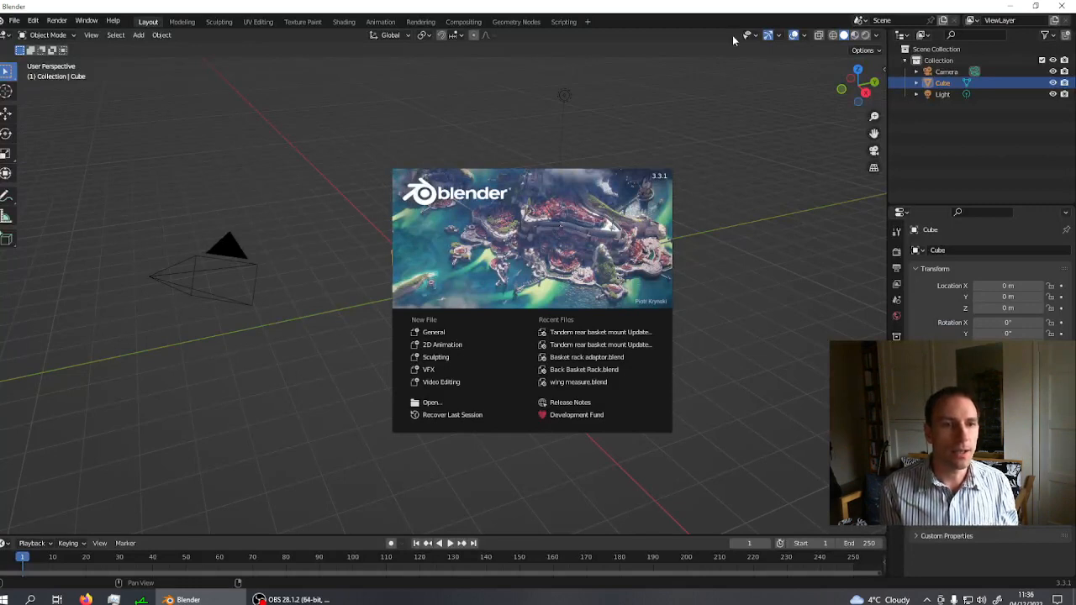
{"action": "left_click", "coordinate": [220, 168]}
{"action": "left_click", "coordinate": [211, 288]}
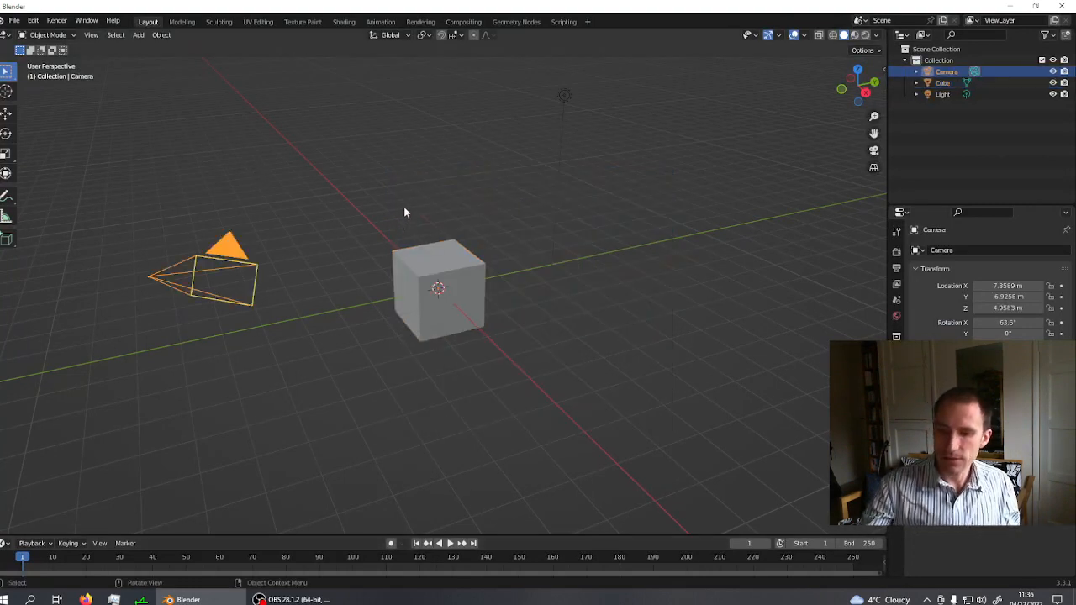
{"action": "key", "text": "Delete"}
{"action": "left_click", "coordinate": [562, 99]}
{"action": "key", "text": "Delete"}
{"action": "left_click", "coordinate": [449, 263]}
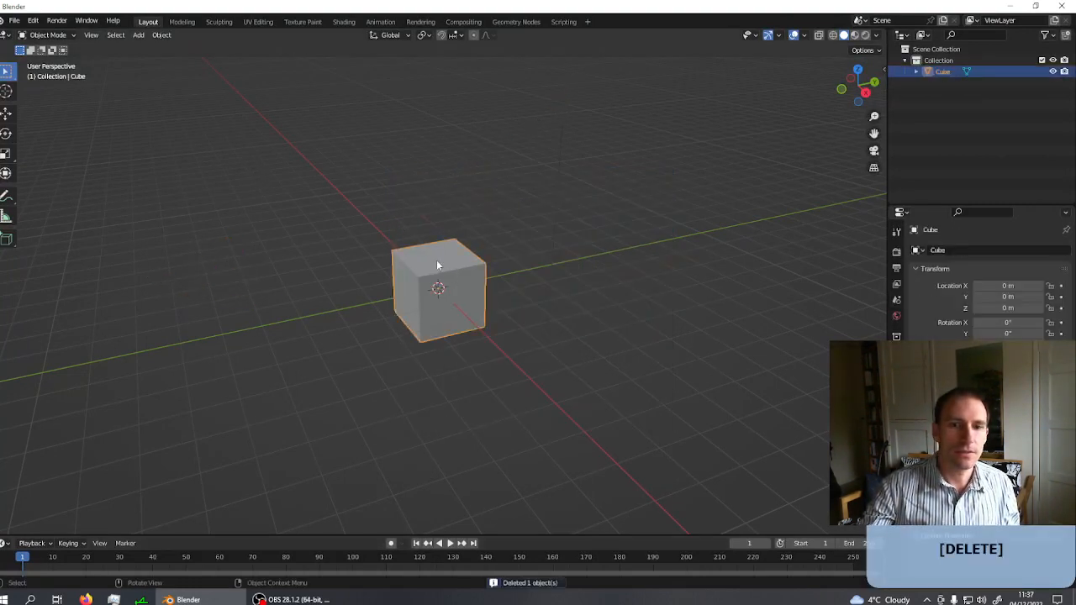
{"action": "key", "text": "Delete"}
- Search the add-ons in the preferences for "dxf", check whether the DXF import and export add-ons are enabled, and close the preferences
{"action": "left_click", "coordinate": [14, 21]}
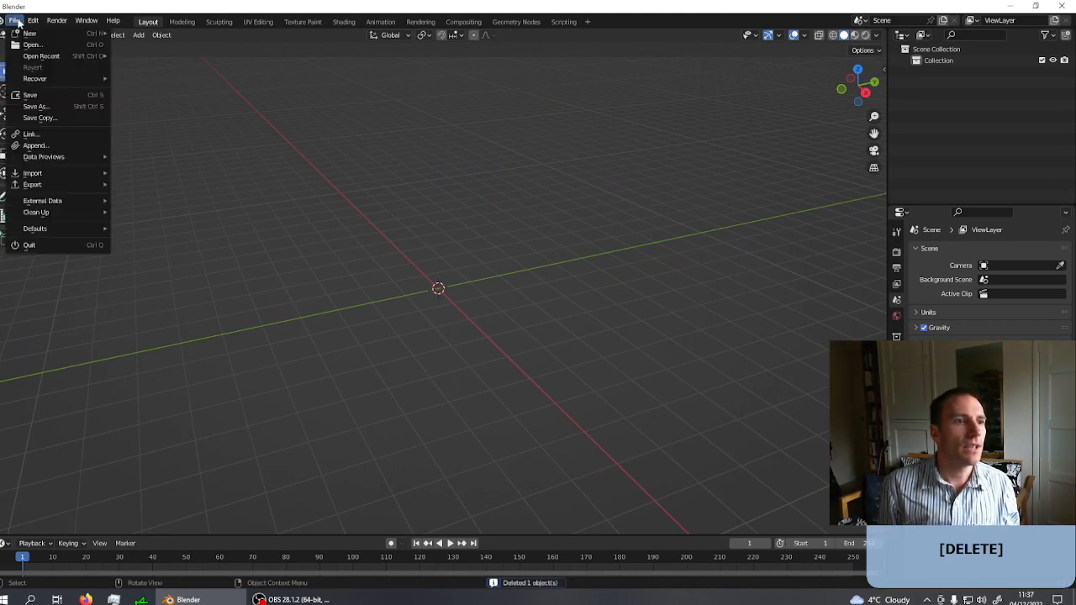
{"action": "mouse_move", "coordinate": [32, 20]}
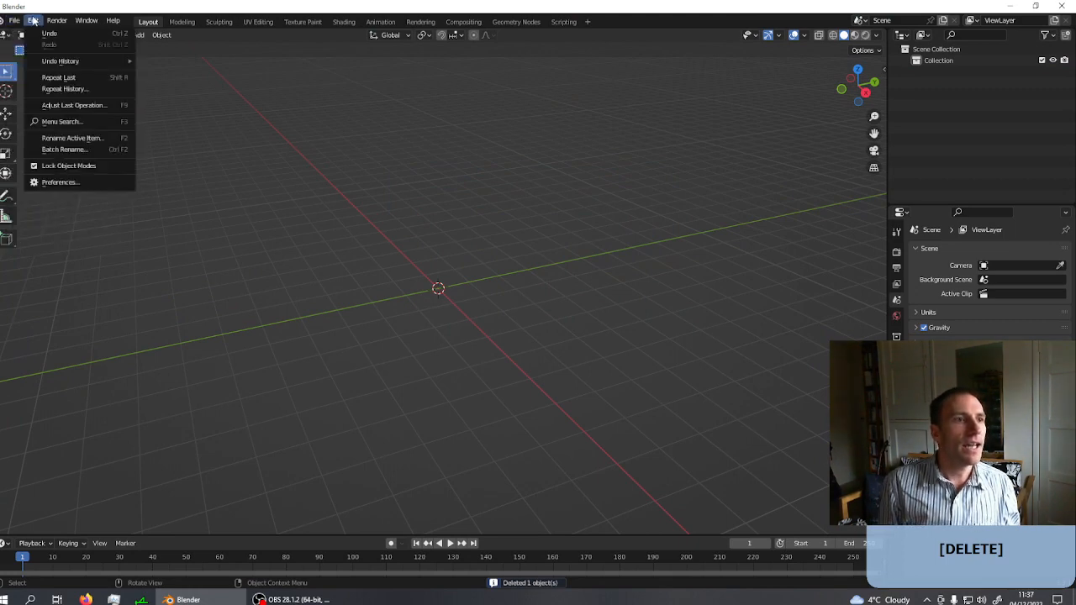
{"action": "left_click", "coordinate": [81, 182]}
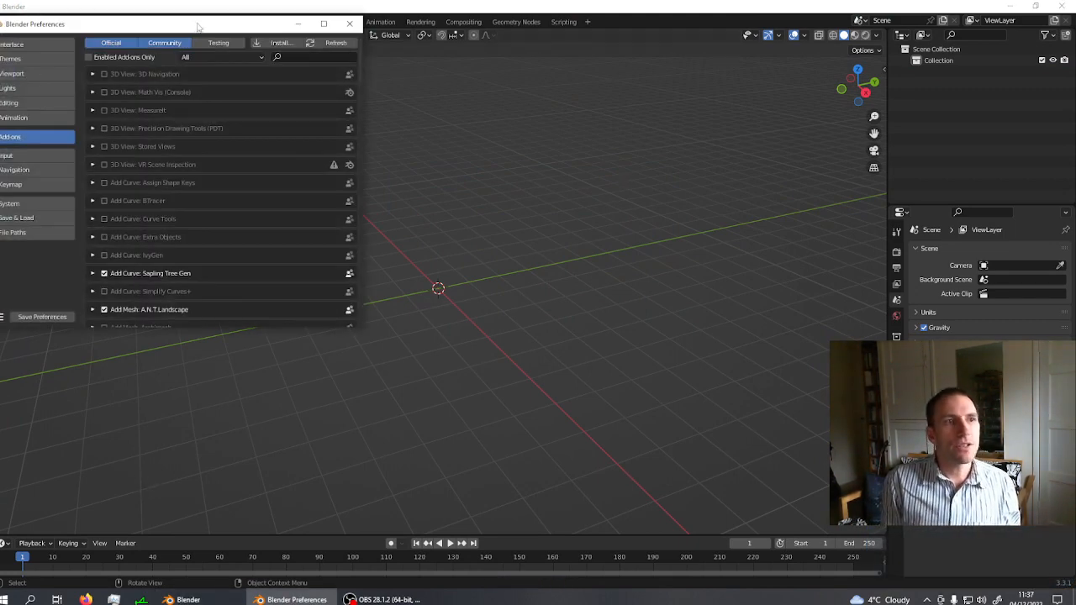
{"action": "left_click_drag", "start_coordinate": [199, 27], "coordinate": [501, 72]}
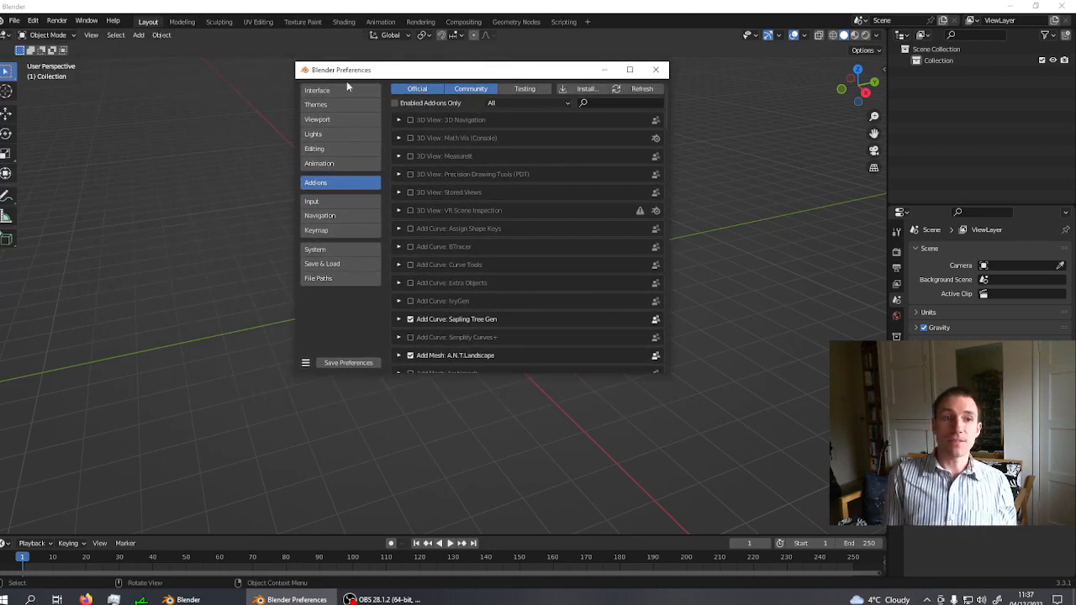
{"action": "left_click", "coordinate": [622, 104]}
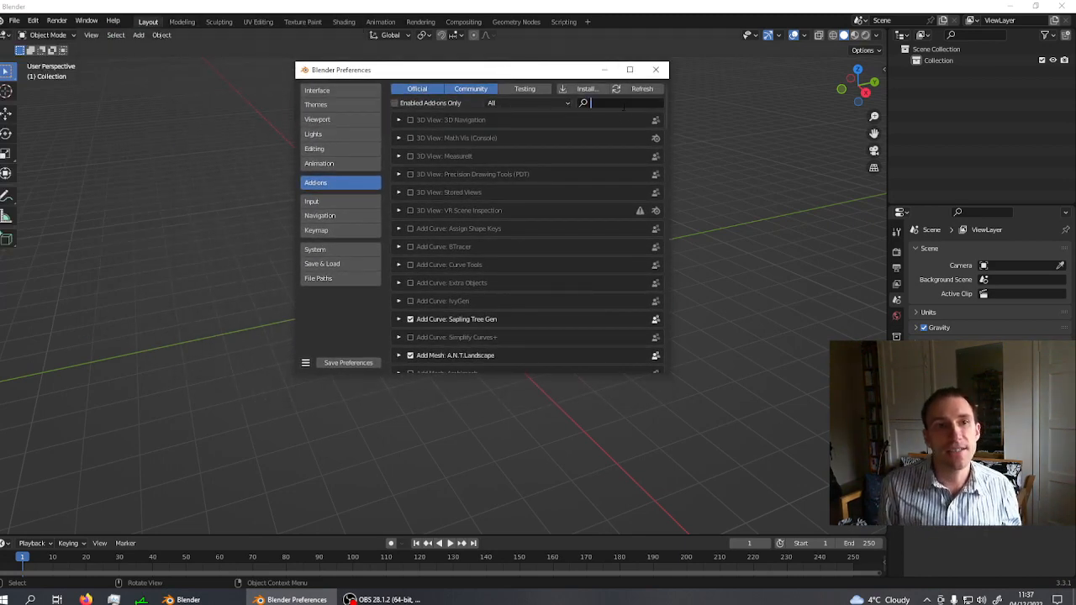
{"action": "type", "text": "dxf"}
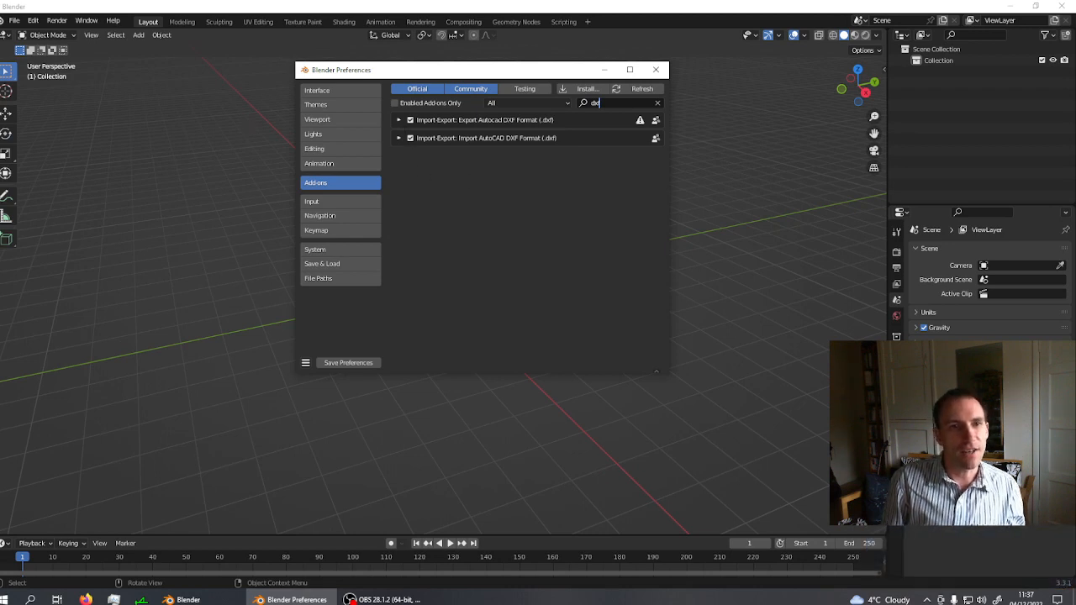
{"action": "left_click", "coordinate": [656, 71]}
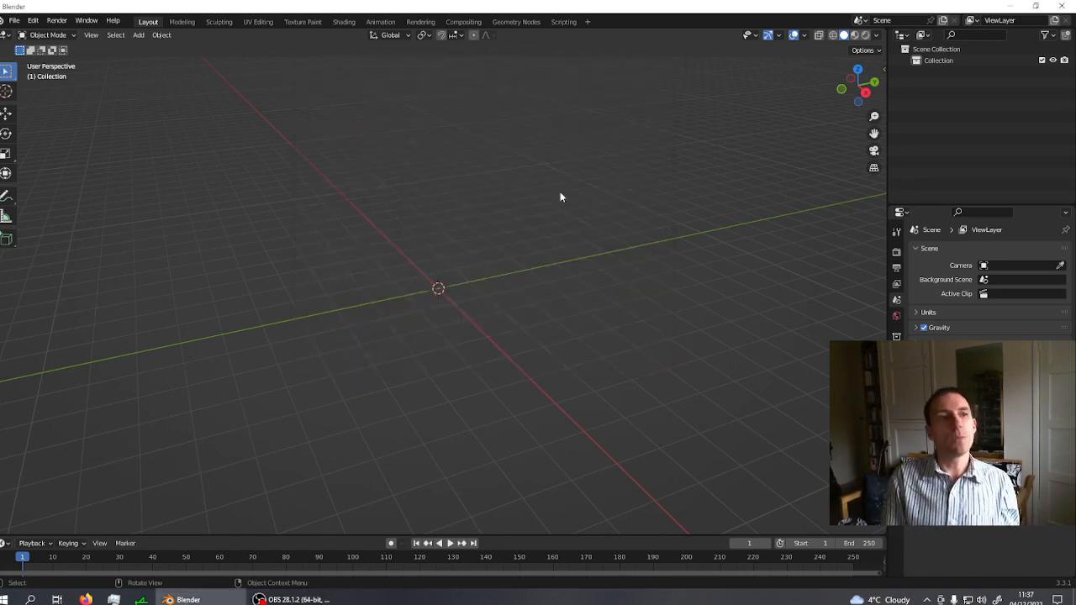
- Import the Dominium Update Box DXF file from the desktop using the default DXF import options
{"action": "left_click", "coordinate": [16, 22]}
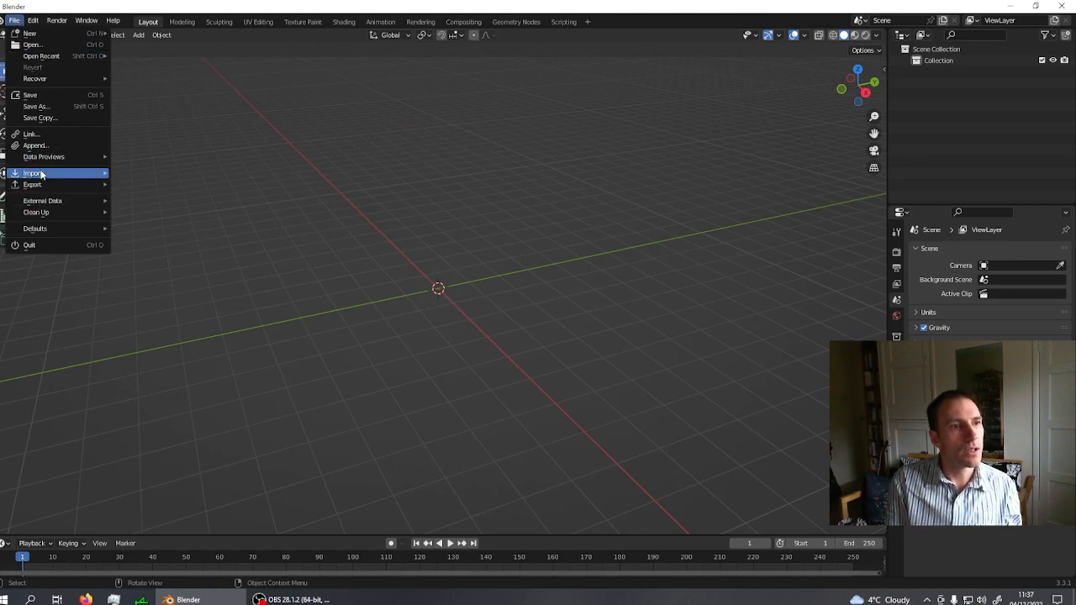
{"action": "mouse_move", "coordinate": [40, 174]}
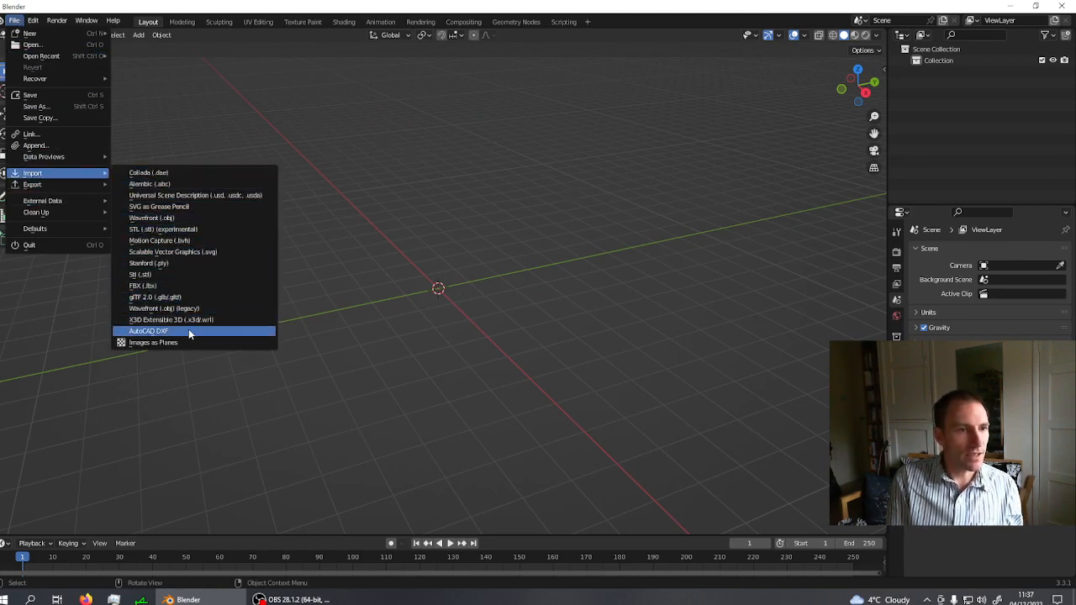
{"action": "left_click", "coordinate": [177, 332]}
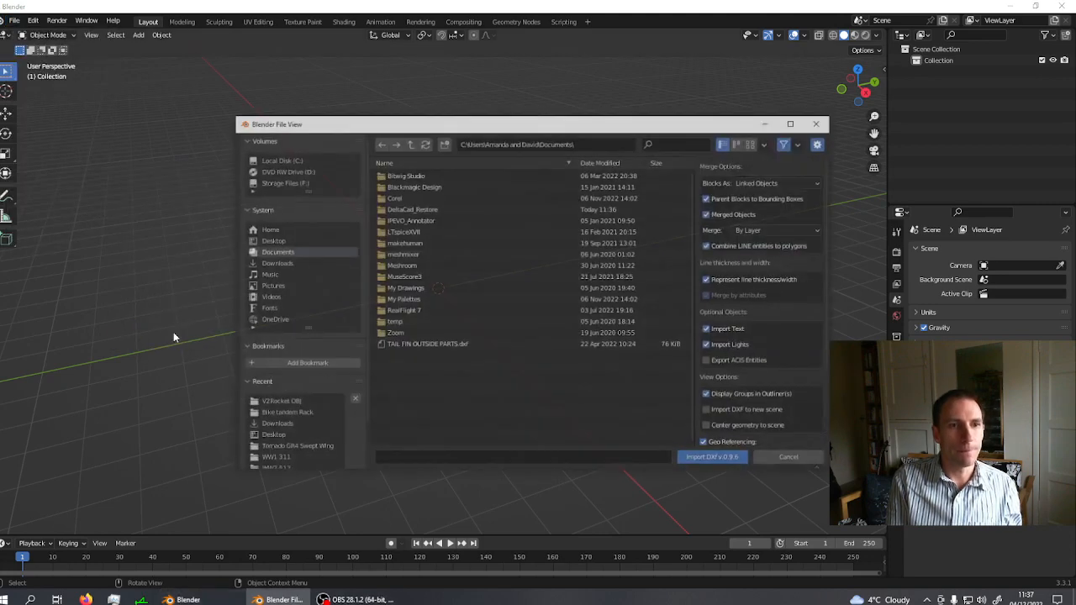
{"action": "left_click", "coordinate": [270, 241]}
{"action": "scroll", "coordinate": [548, 266], "scroll_direction": "down", "scroll_amount": 3}
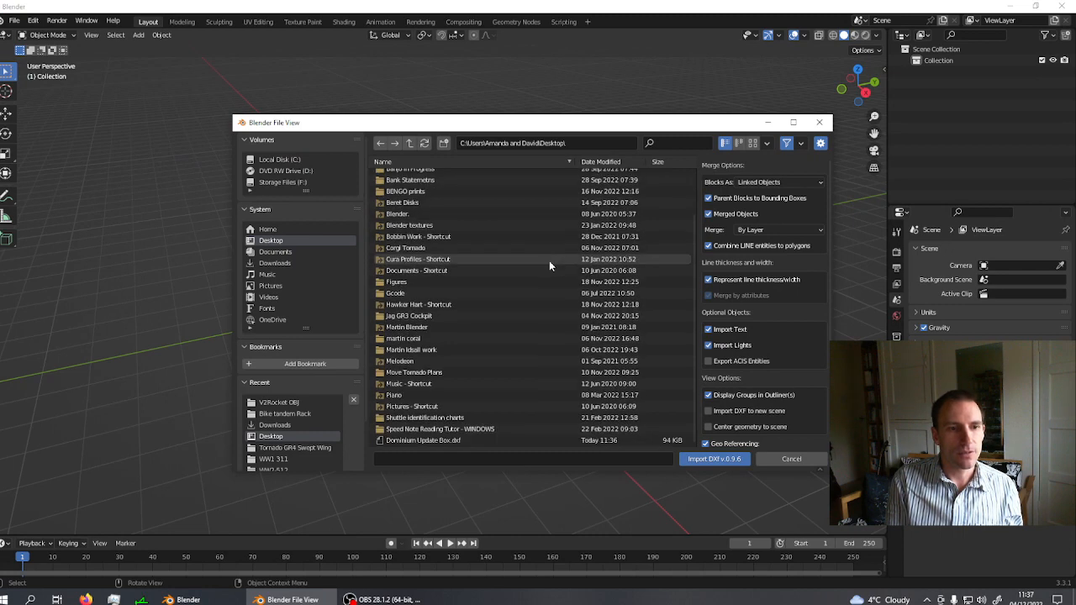
{"action": "left_click", "coordinate": [424, 441]}
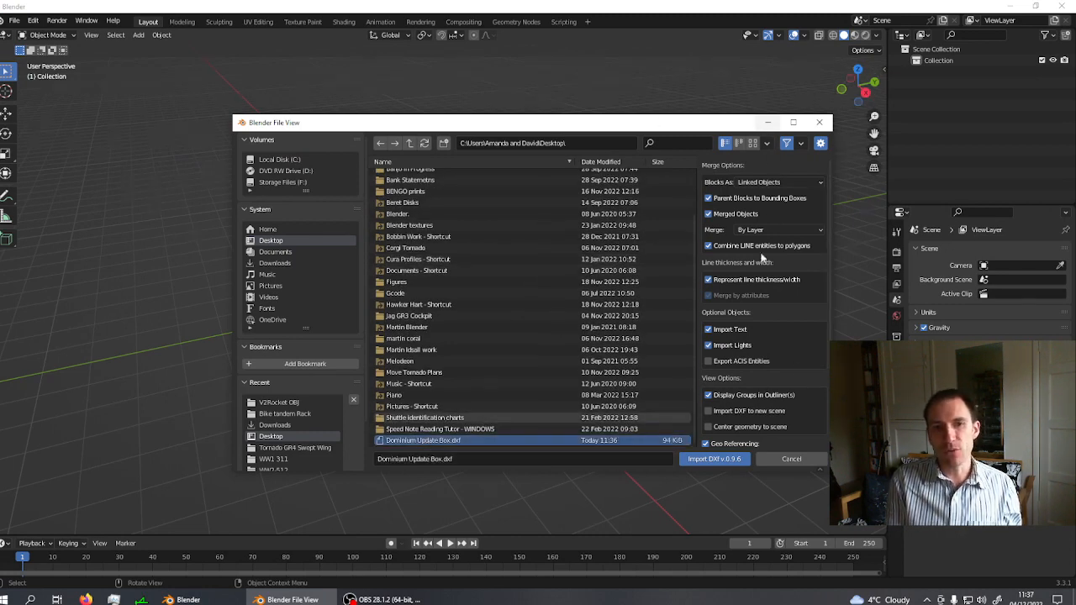
{"action": "left_click", "coordinate": [712, 460]}
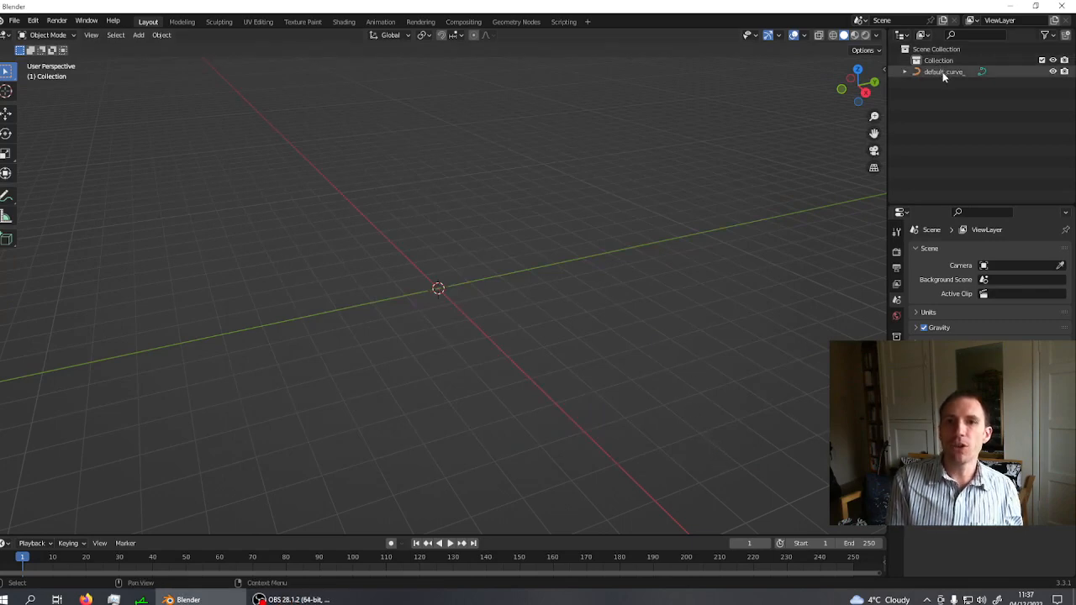
- Select the imported curve, frame it in the viewport and examine how its outlines display at different viewing distances
{"action": "left_click", "coordinate": [942, 72]}
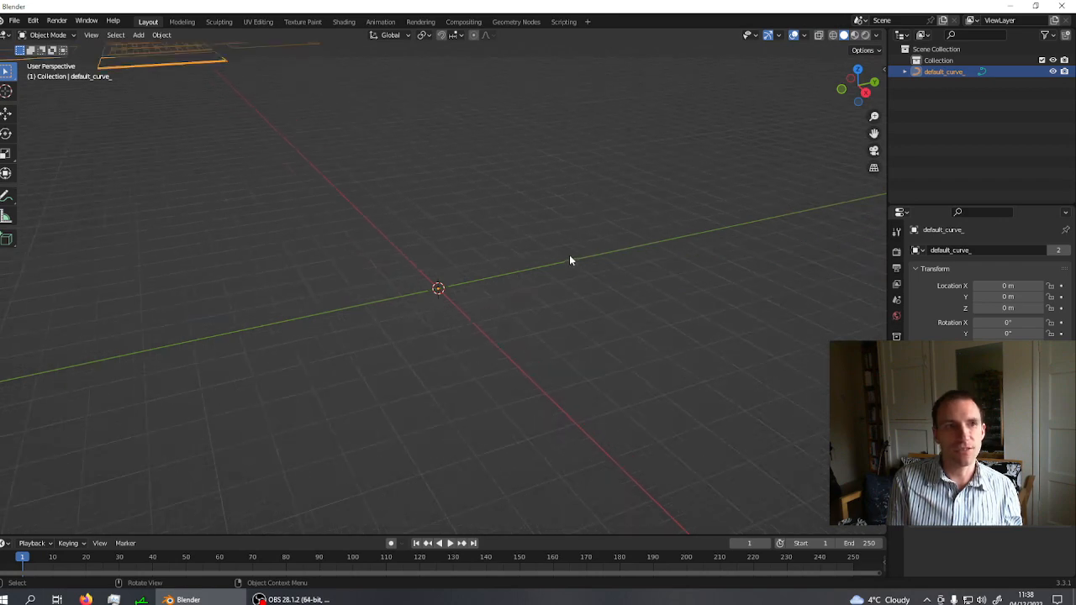
{"action": "key", "text": "KP_Decimal"}
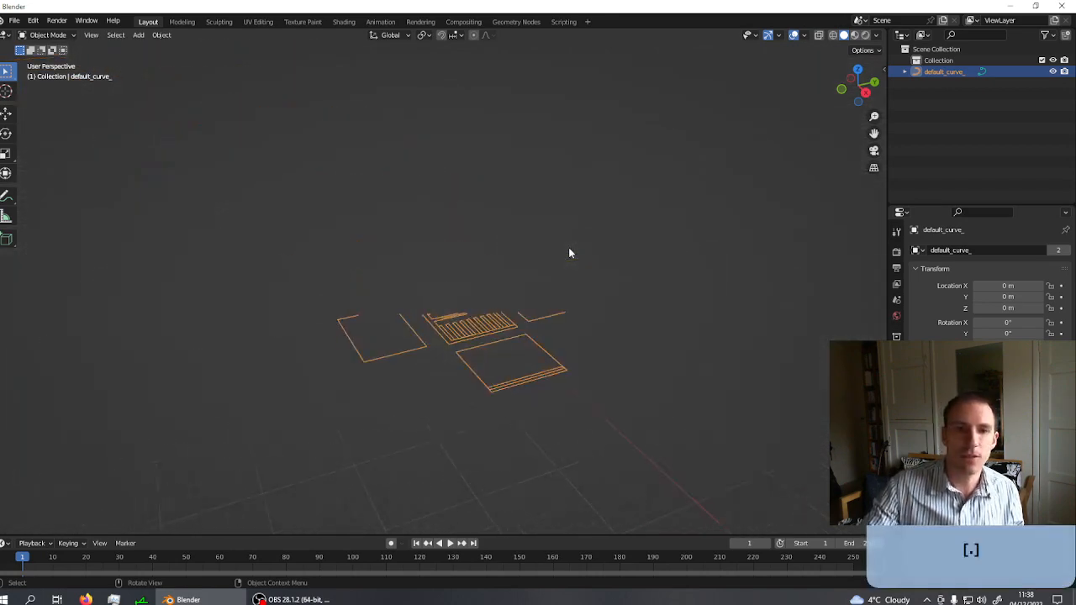
{"action": "scroll", "coordinate": [471, 336], "scroll_direction": "up", "scroll_amount": 5}
{"action": "scroll", "coordinate": [469, 317], "scroll_direction": "down", "scroll_amount": 7}
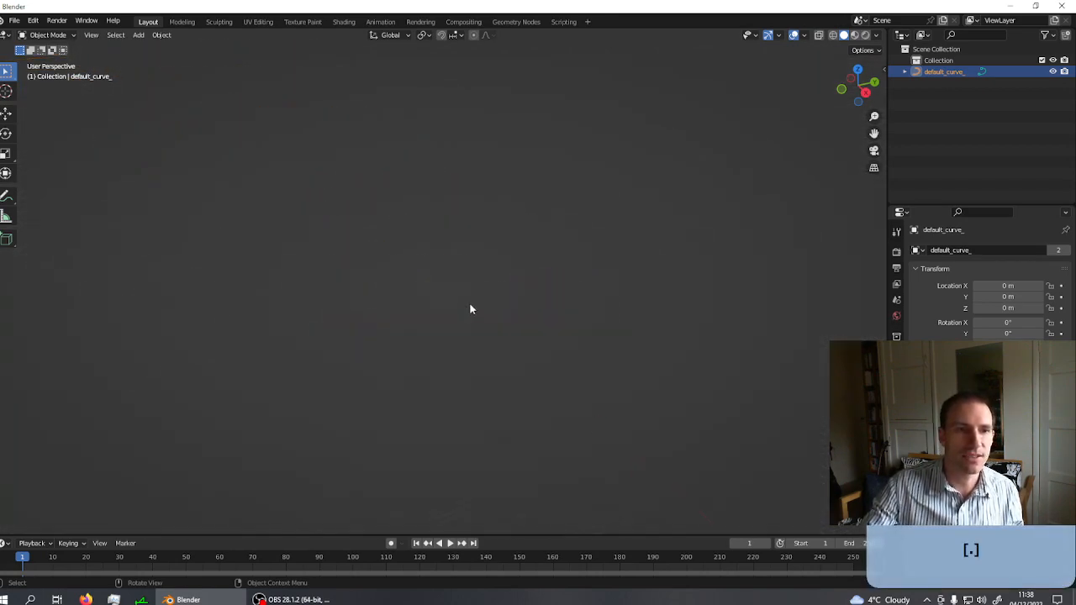
{"action": "scroll", "coordinate": [471, 309], "scroll_direction": "up", "scroll_amount": 4}
{"action": "scroll", "coordinate": [471, 309], "scroll_direction": "down", "scroll_amount": 2}
{"action": "scroll", "coordinate": [470, 309], "scroll_direction": "up", "scroll_amount": 3}
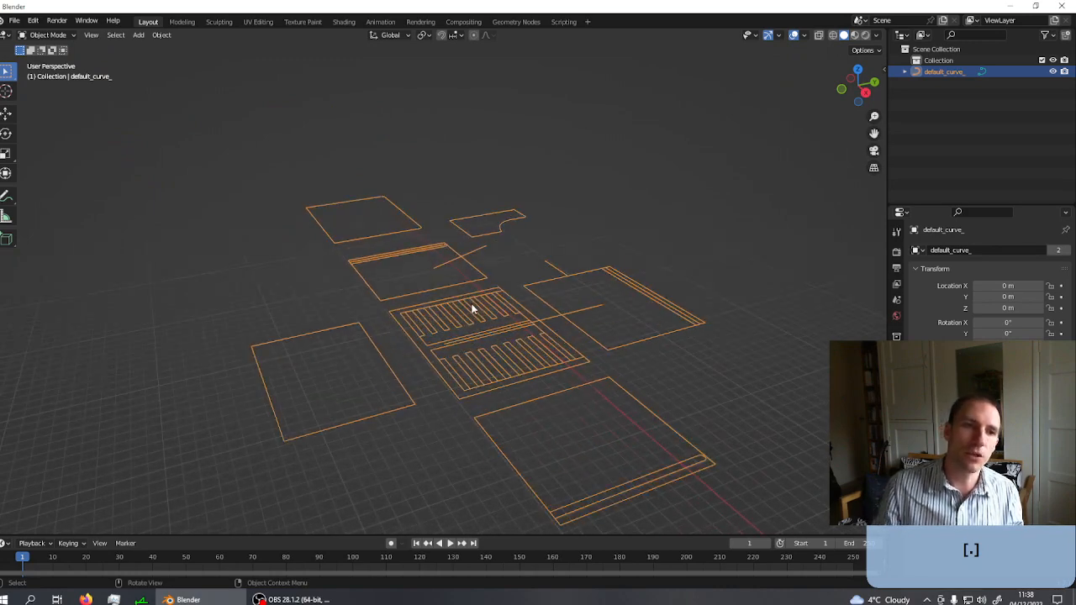
{"action": "scroll", "coordinate": [471, 310], "scroll_direction": "down", "scroll_amount": 4}
{"action": "scroll", "coordinate": [463, 298], "scroll_direction": "up", "scroll_amount": 2}
{"action": "scroll", "coordinate": [464, 294], "scroll_direction": "down", "scroll_amount": 1}
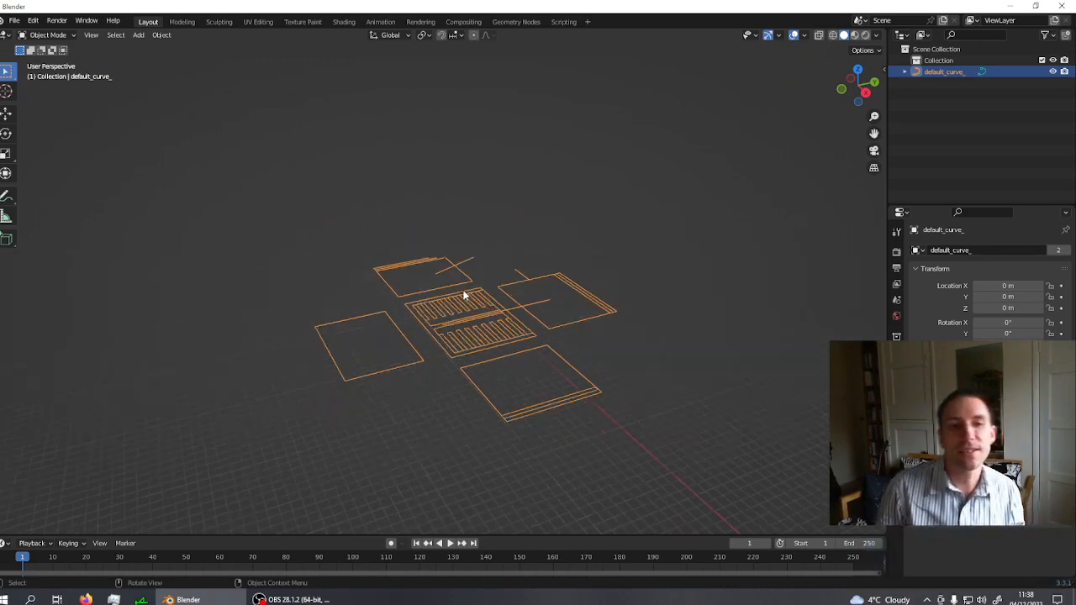
{"action": "scroll", "coordinate": [458, 297], "scroll_direction": "up", "scroll_amount": 3}
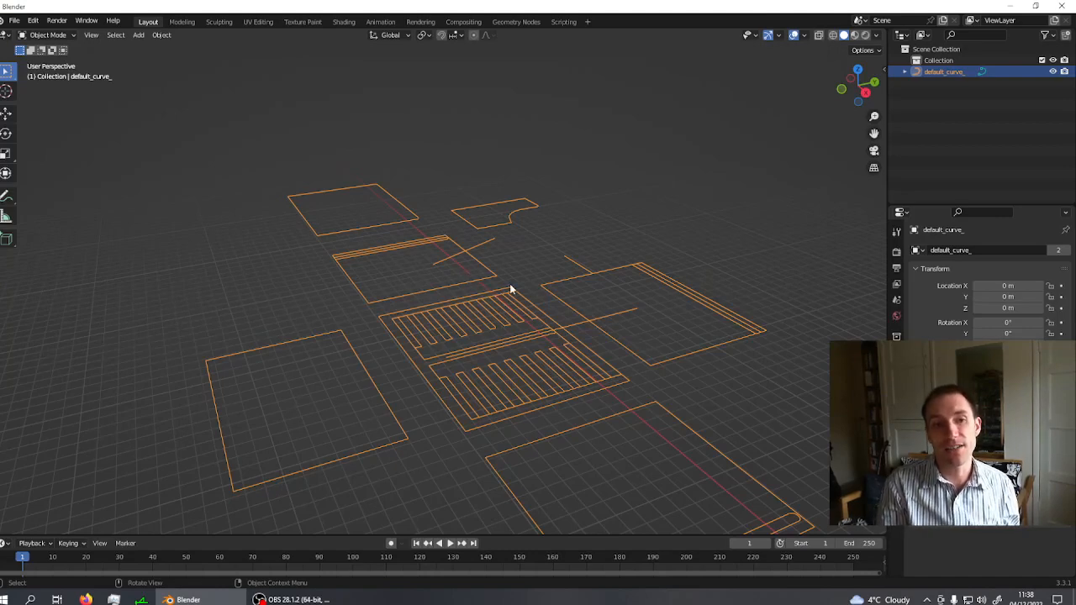
{"action": "scroll", "coordinate": [510, 288], "scroll_direction": "down", "scroll_amount": 1}
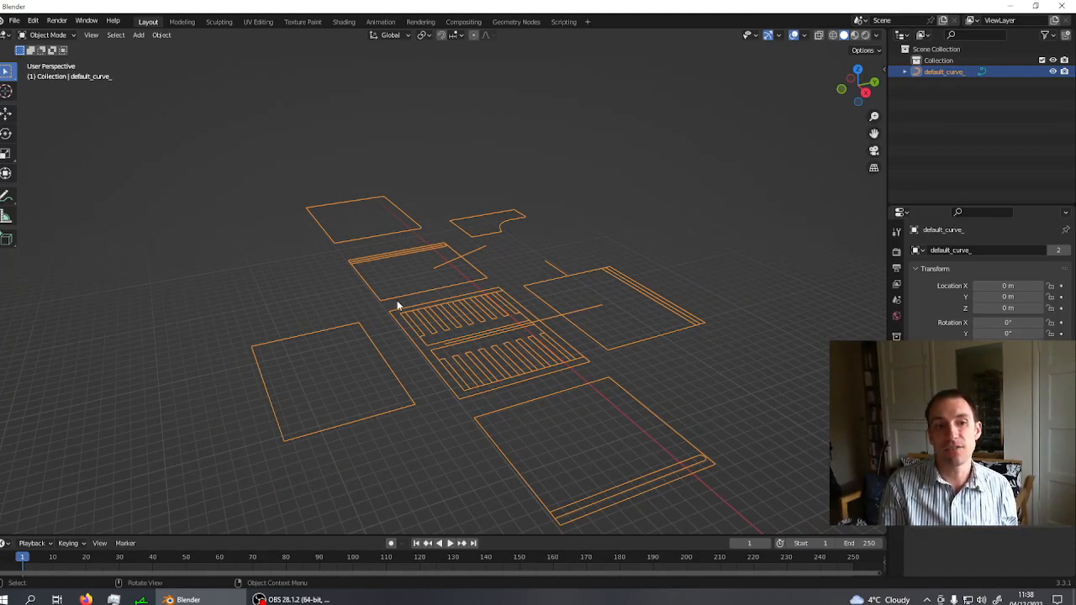
{"action": "scroll", "coordinate": [399, 305], "scroll_direction": "down", "scroll_amount": 3}
{"action": "scroll", "coordinate": [394, 310], "scroll_direction": "up", "scroll_amount": 3}
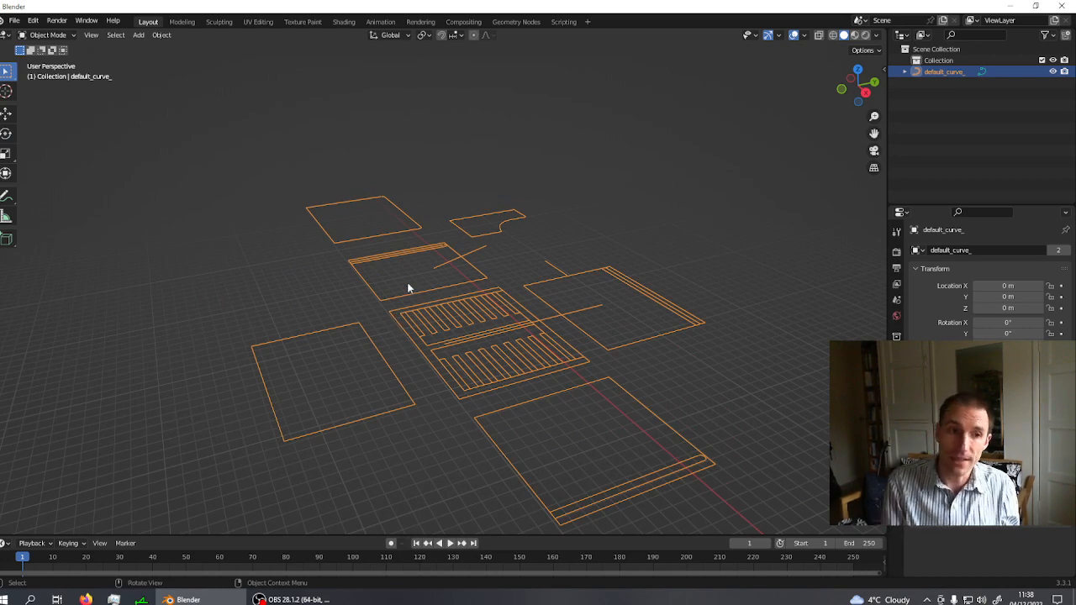
{"action": "scroll", "coordinate": [408, 260], "scroll_direction": "down", "scroll_amount": 2}
{"action": "scroll", "coordinate": [454, 168], "scroll_direction": "down", "scroll_amount": 4}
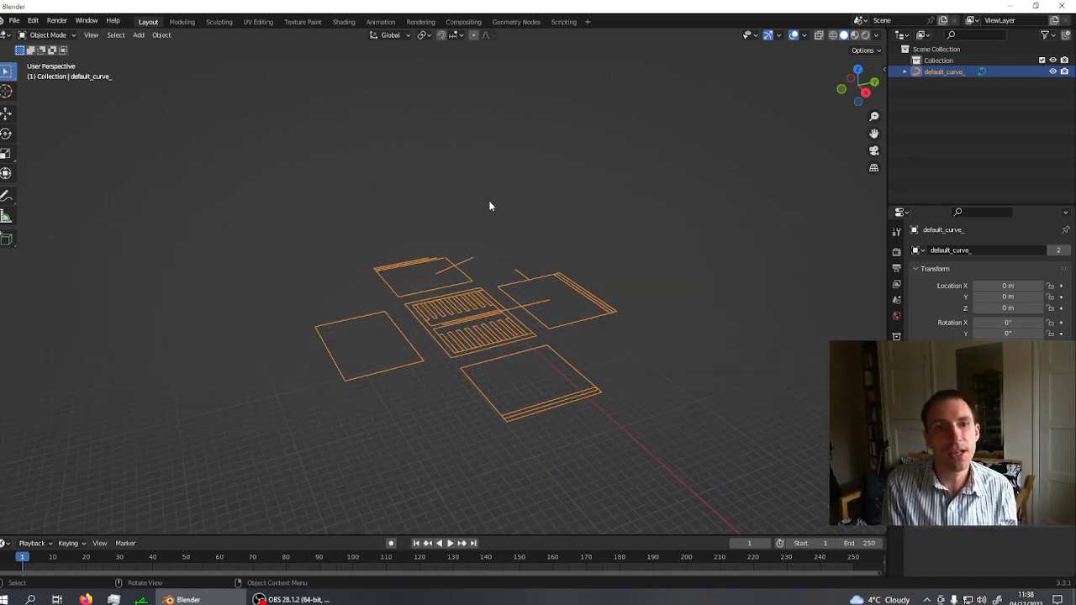
{"action": "scroll", "coordinate": [472, 218], "scroll_direction": "up", "scroll_amount": 3}
{"action": "scroll", "coordinate": [464, 232], "scroll_direction": "down", "scroll_amount": 3}
{"action": "scroll", "coordinate": [466, 235], "scroll_direction": "up", "scroll_amount": 3}
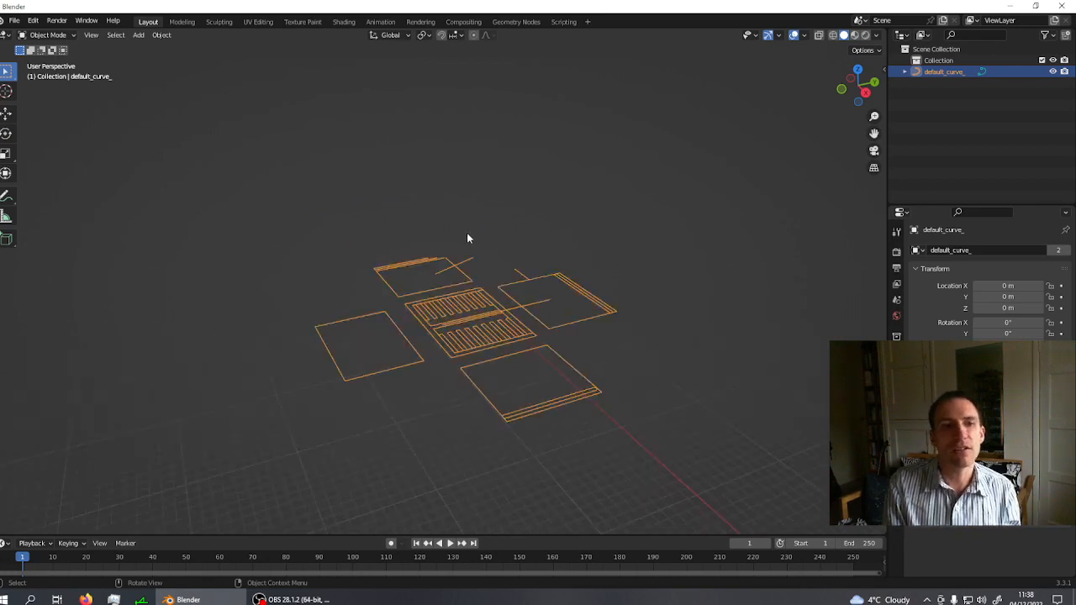
{"action": "scroll", "coordinate": [468, 235], "scroll_direction": "down", "scroll_amount": 3}
{"action": "scroll", "coordinate": [475, 231], "scroll_direction": "up", "scroll_amount": 5}
{"action": "scroll", "coordinate": [476, 229], "scroll_direction": "down", "scroll_amount": 1}
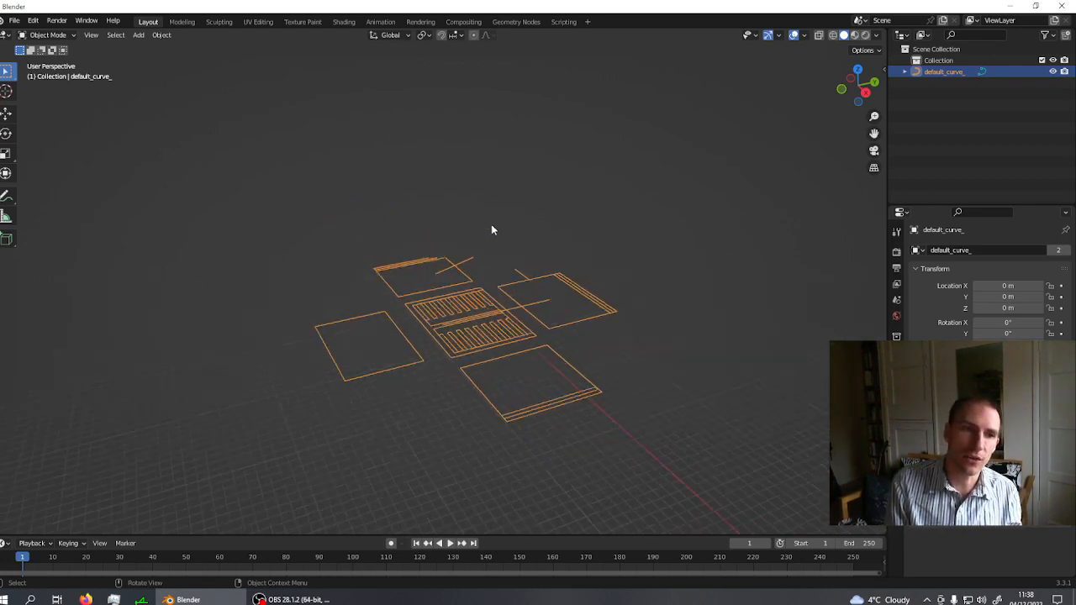
- Set the viewport's clip end distance to 100000000
{"action": "left_click", "coordinate": [880, 67]}
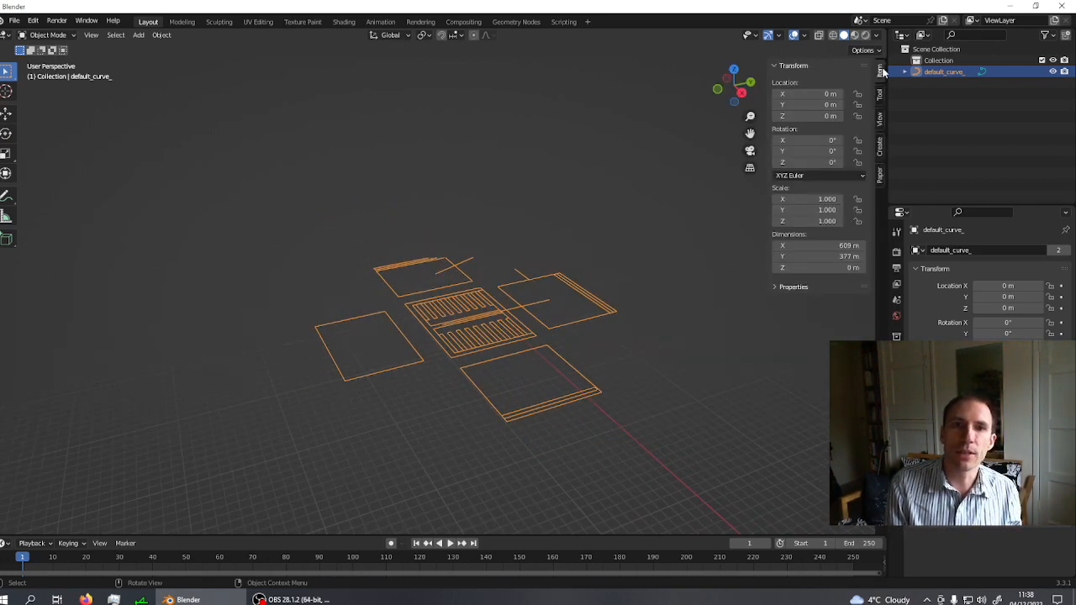
{"action": "left_click", "coordinate": [881, 119]}
{"action": "left_click", "coordinate": [828, 106]}
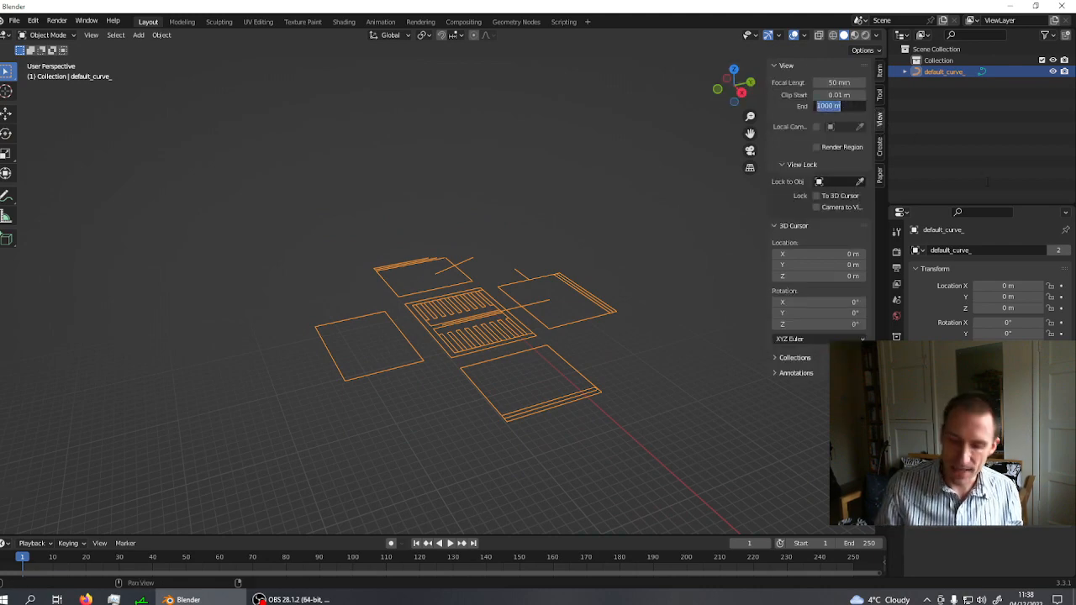
{"action": "type", "text": "10"}
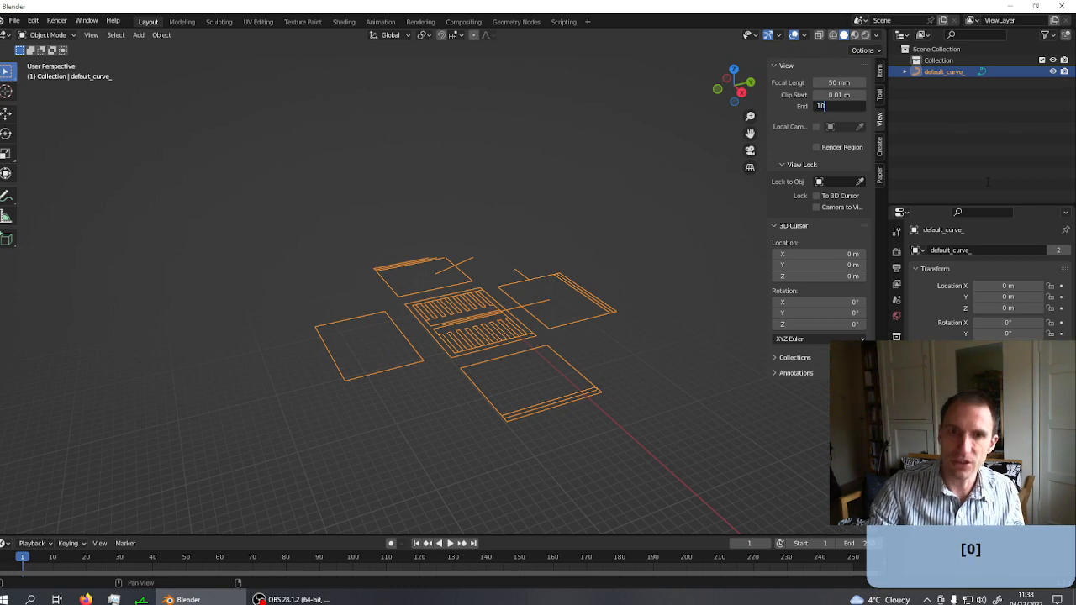
{"action": "type", "text": "000000"}
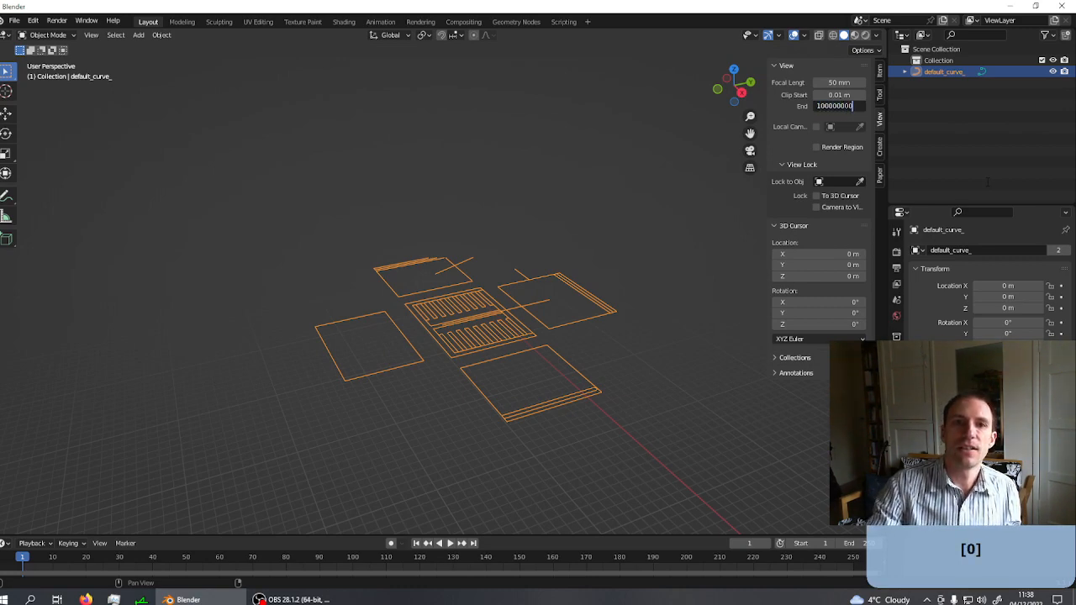
{"action": "type", "text": "0"}
{"action": "key", "text": "Return"}
{"action": "scroll", "coordinate": [504, 373], "scroll_direction": "down", "scroll_amount": 5}
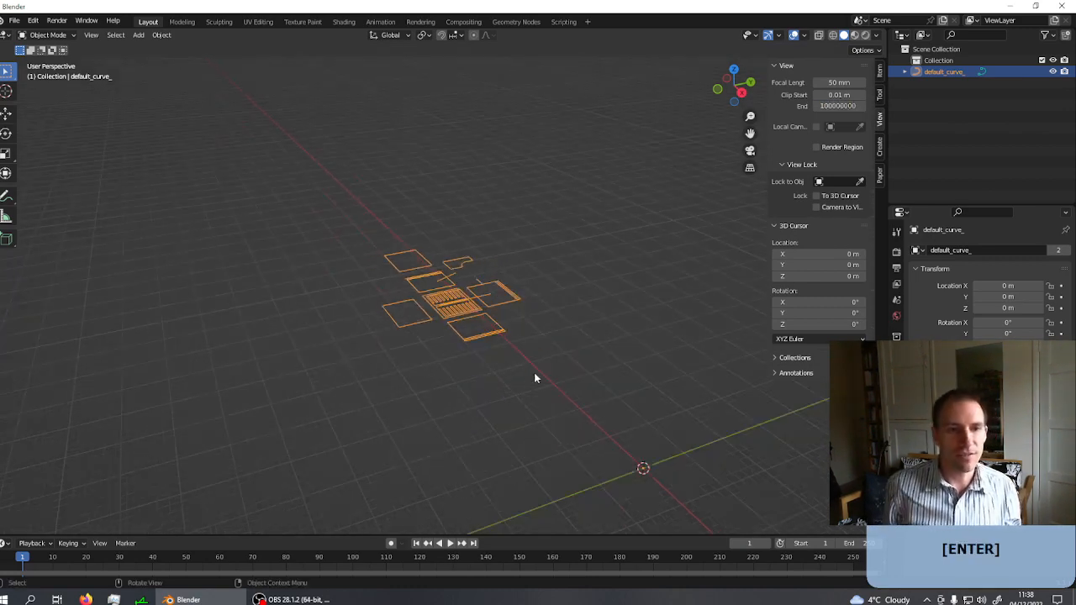
- Try to snap the imported curve to the 3D cursor
{"action": "right_click", "coordinate": [440, 293]}
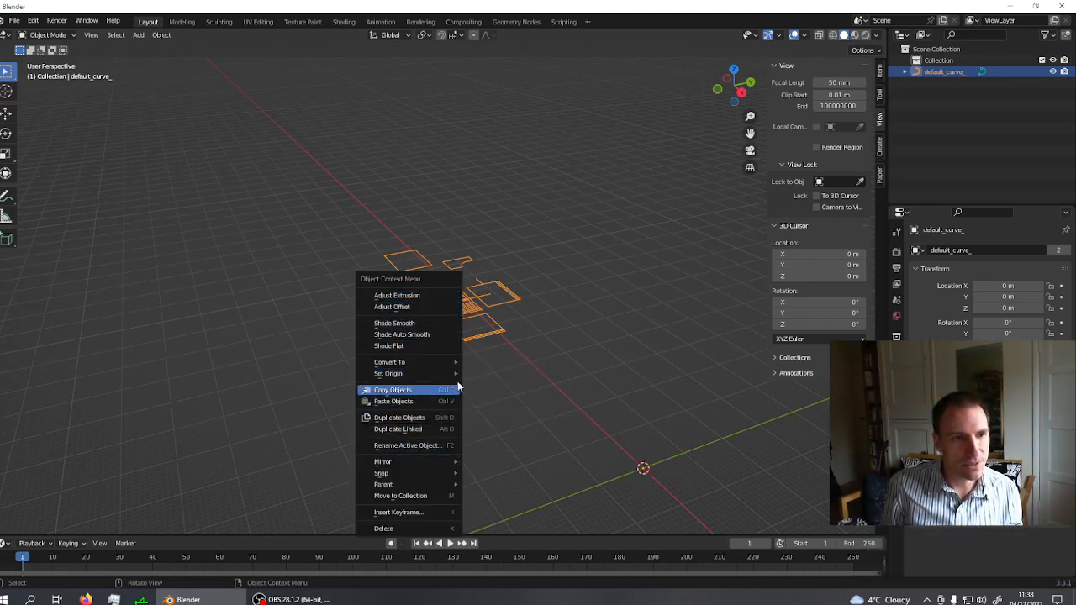
{"action": "mouse_move", "coordinate": [442, 476]}
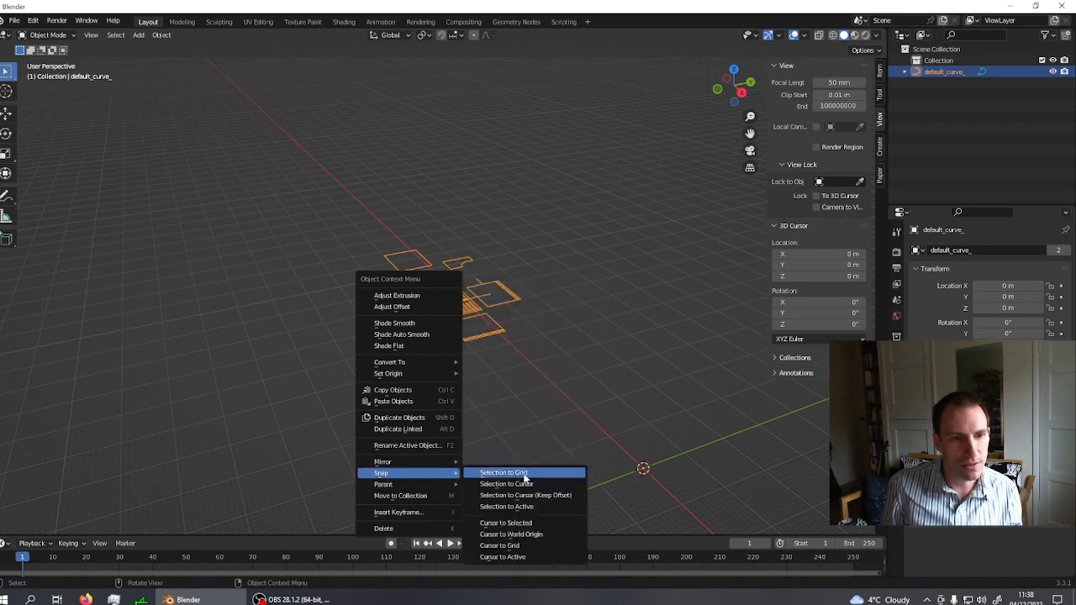
{"action": "left_click", "coordinate": [528, 485]}
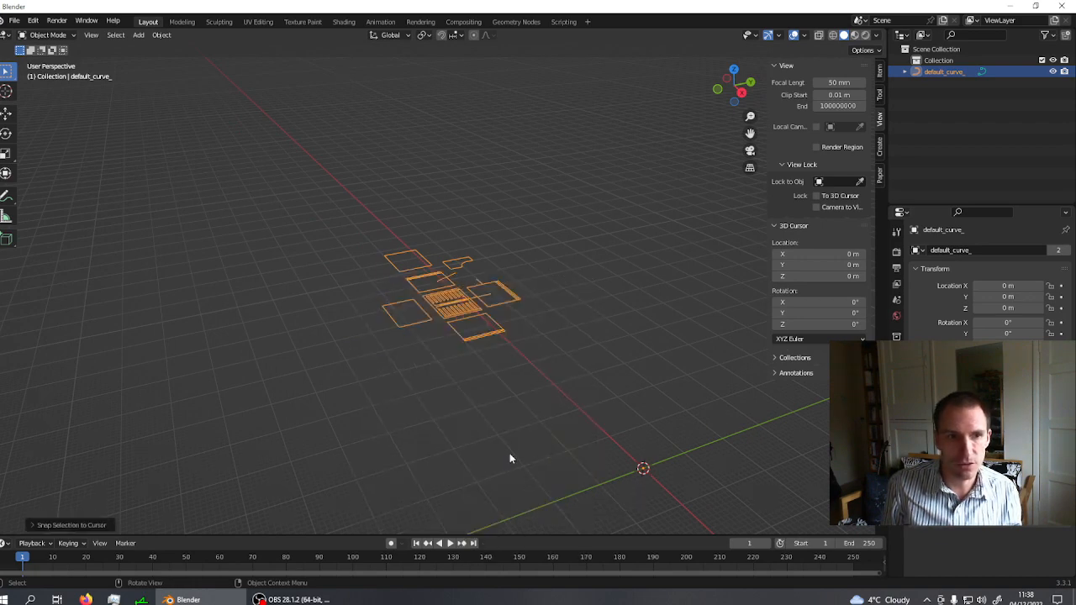
- Set the imported curve's origin to its center of mass (volume)
{"action": "middle_click_drag", "start_coordinate": [499, 351], "coordinate": [479, 319]}
{"action": "right_click", "coordinate": [475, 311]}
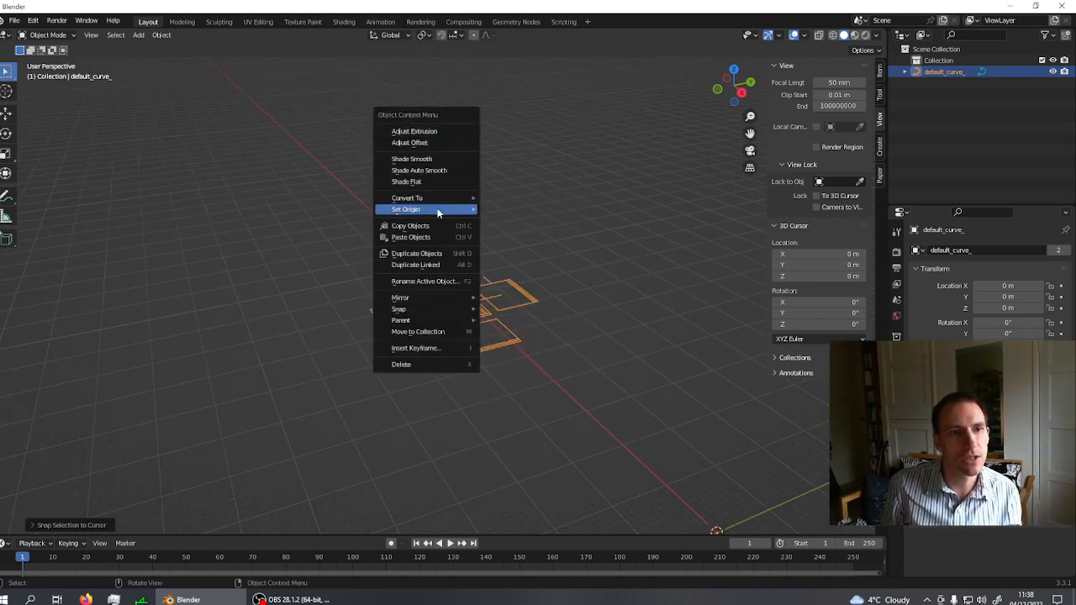
{"action": "mouse_move", "coordinate": [438, 210]}
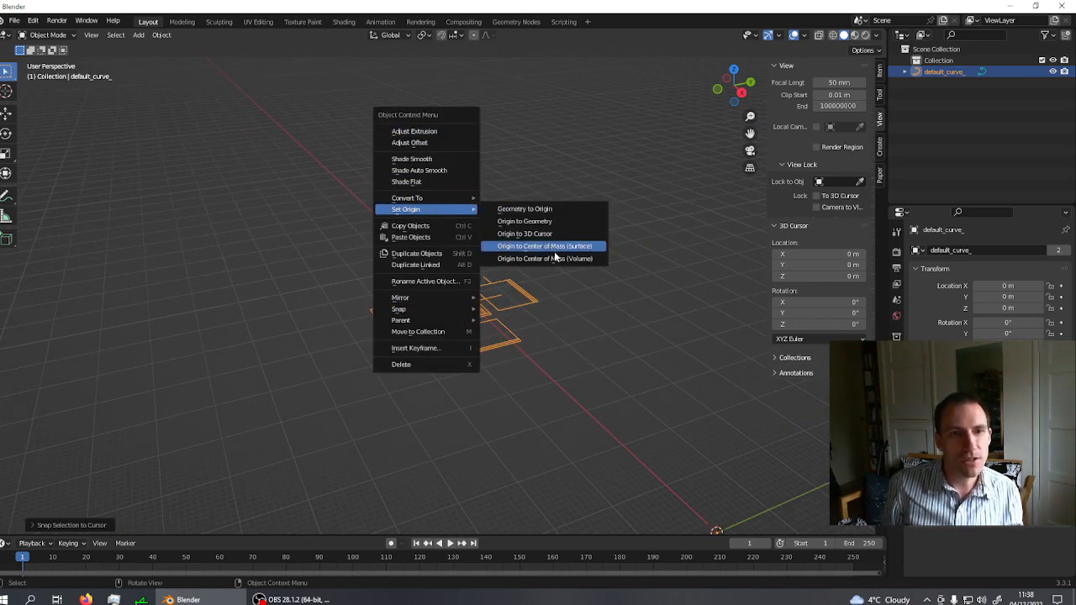
{"action": "left_click", "coordinate": [555, 258]}
- Snap the imported curve to the 3D cursor at the world origin and frame it in the viewport
{"action": "right_click", "coordinate": [558, 349]}
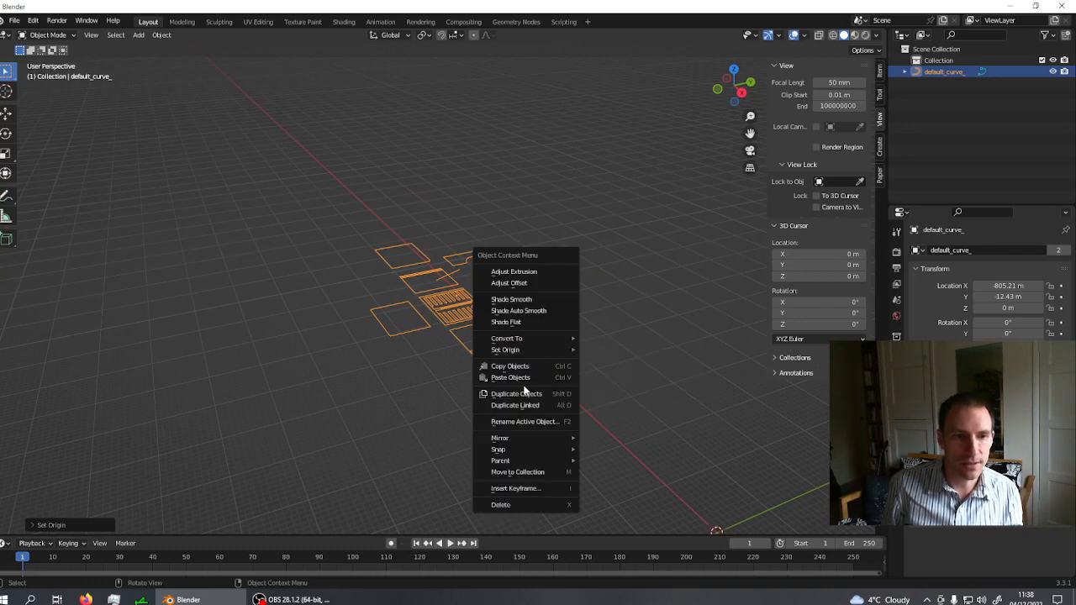
{"action": "mouse_move", "coordinate": [516, 452]}
{"action": "left_click", "coordinate": [629, 460]}
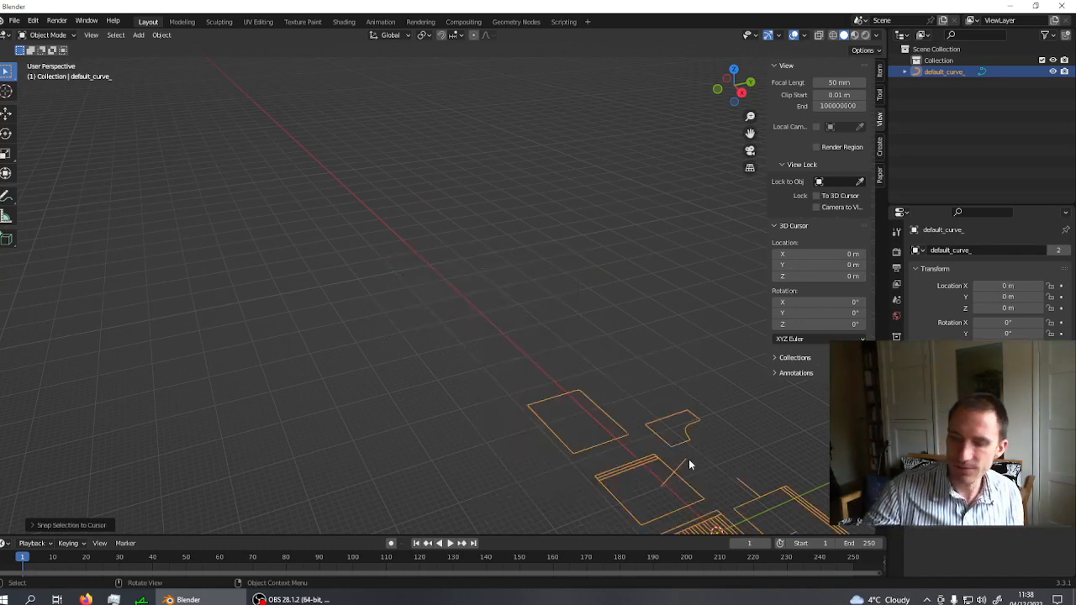
{"action": "key", "text": "KP_Decimal"}
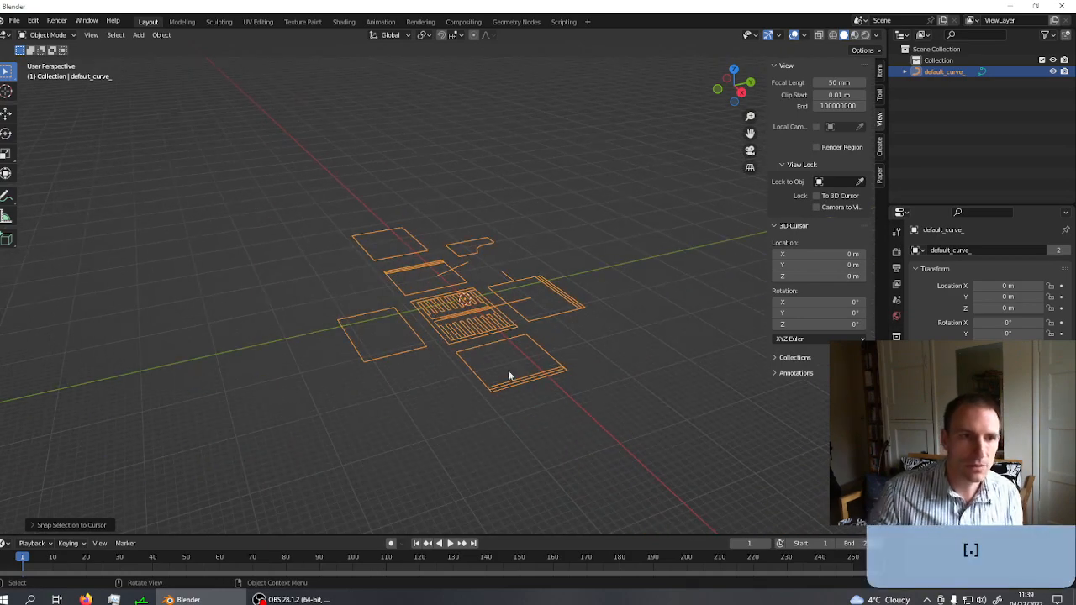
{"action": "scroll", "coordinate": [496, 365], "scroll_direction": "up", "scroll_amount": 5}
{"action": "middle_click_drag", "start_coordinate": [520, 410], "coordinate": [578, 449]}
{"action": "scroll", "coordinate": [543, 356], "scroll_direction": "down", "scroll_amount": 4}
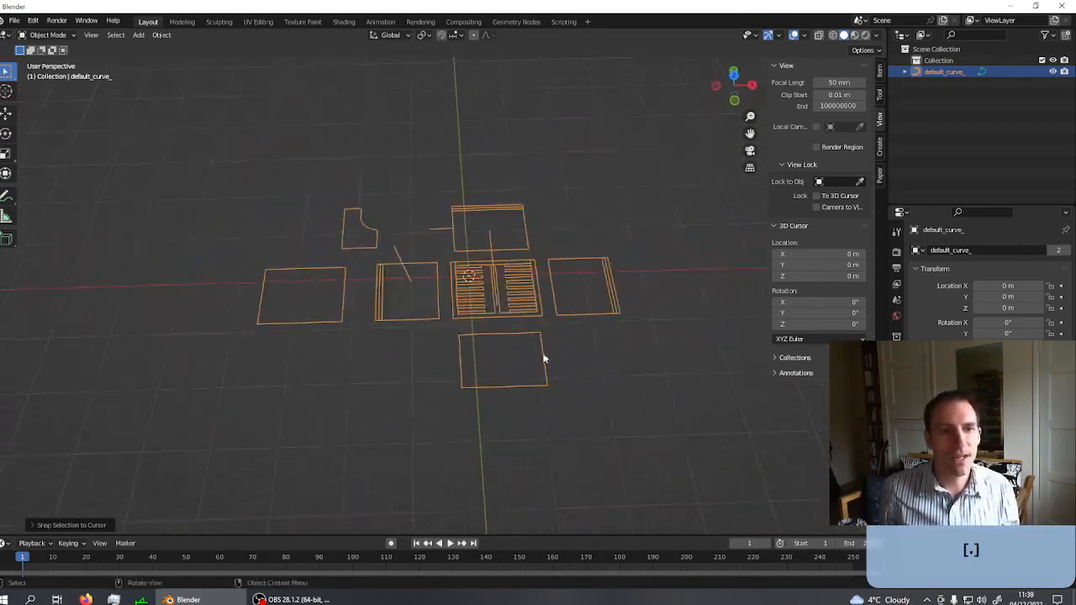
{"action": "middle_click_drag", "start_coordinate": [543, 356], "coordinate": [516, 352]}
{"action": "scroll", "coordinate": [516, 358], "scroll_direction": "up", "scroll_amount": 2}
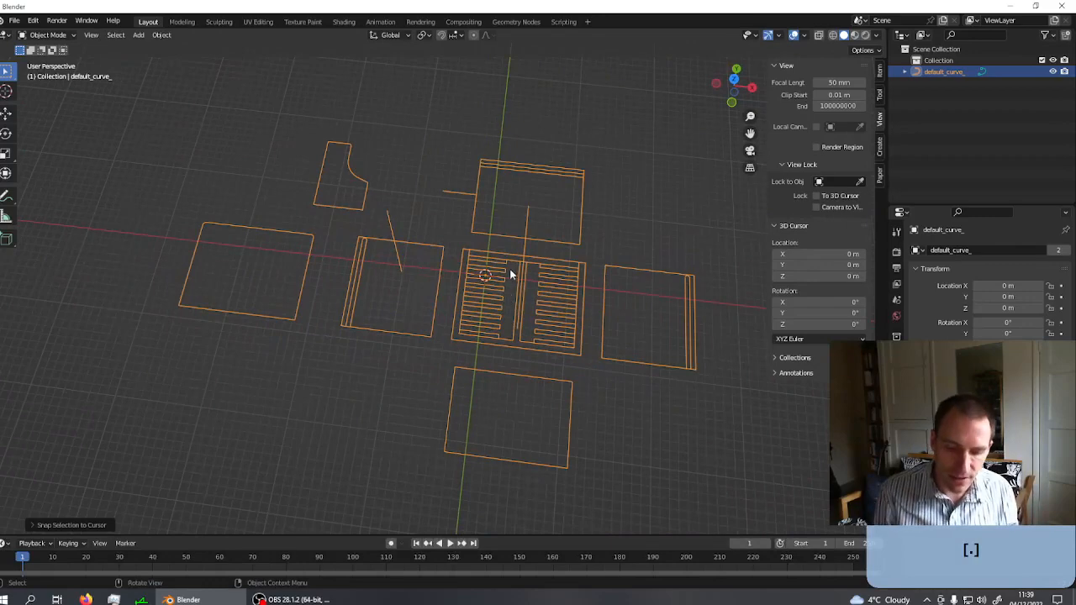
- Check whether the curve's points are joined by trial-moving a panel corner and a slot endpoint without keeping the moves
{"action": "key", "text": "Tab"}
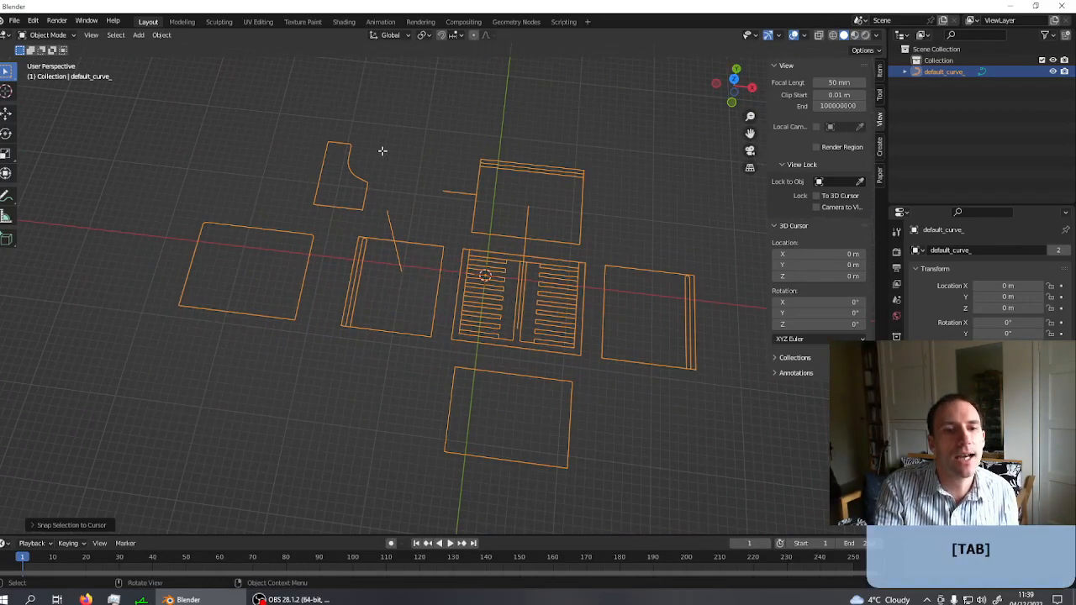
{"action": "scroll", "coordinate": [442, 294], "scroll_direction": "up", "scroll_amount": 2}
{"action": "scroll", "coordinate": [504, 360], "scroll_direction": "up", "scroll_amount": 3}
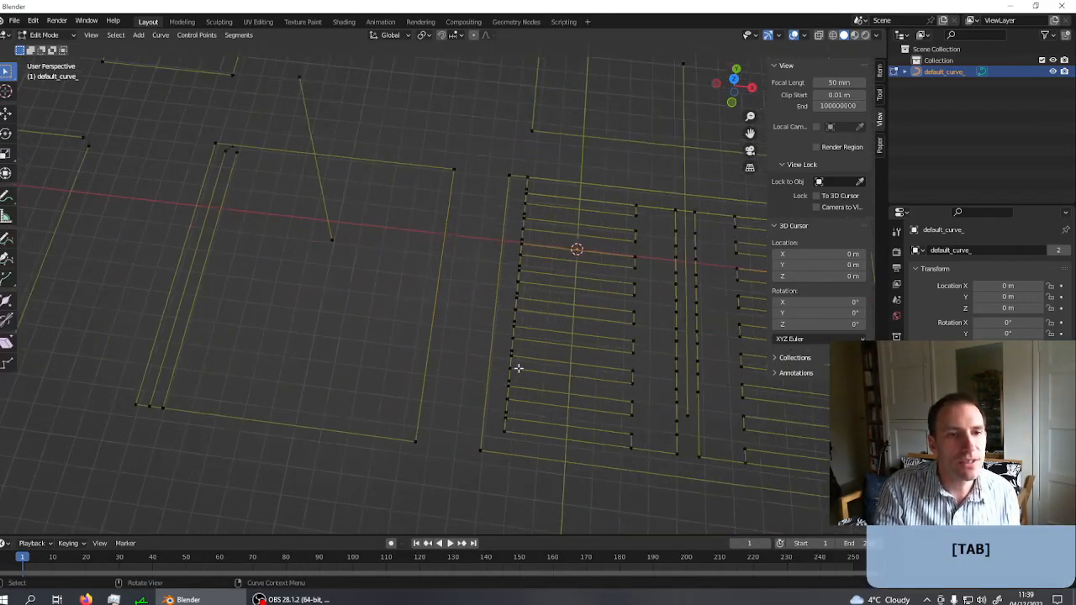
{"action": "left_click", "coordinate": [415, 440]}
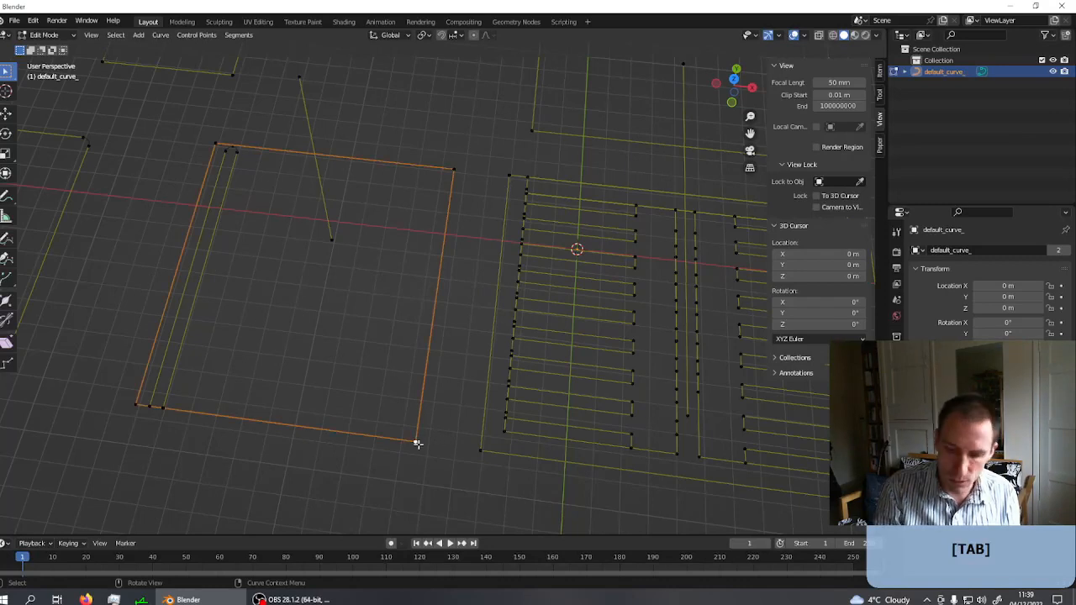
{"action": "key", "text": "g"}
{"action": "key", "text": "Escape"}
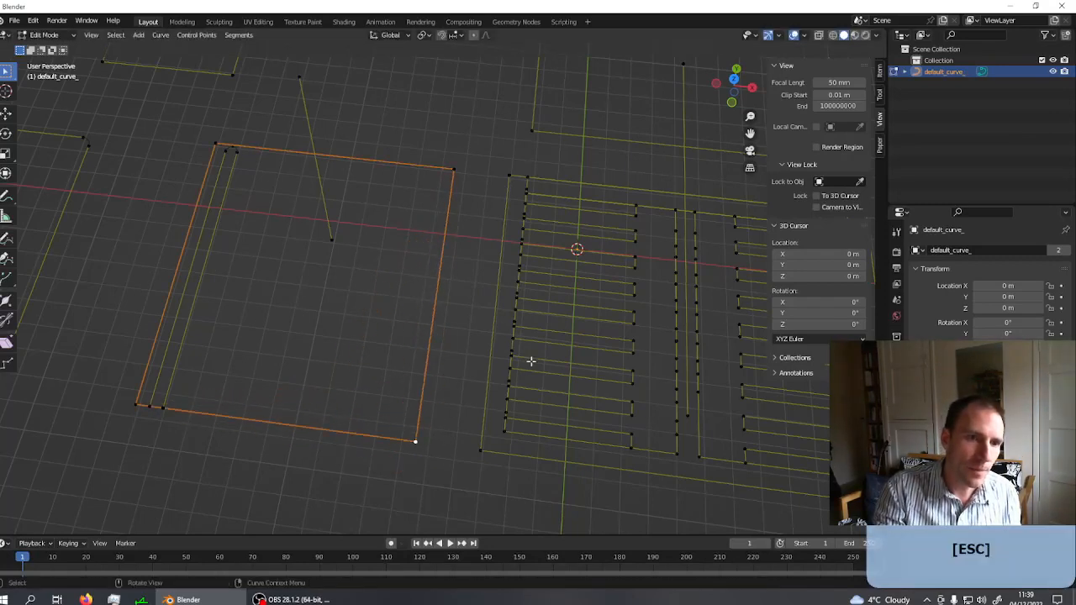
{"action": "left_click", "coordinate": [511, 350]}
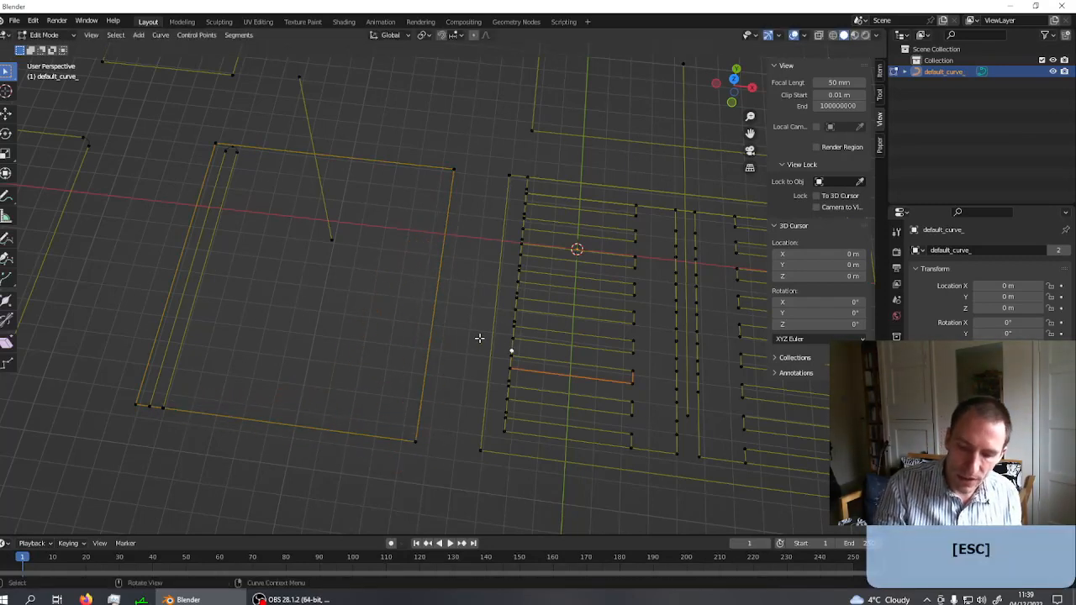
{"action": "key", "text": "g"}
{"action": "key", "text": "Escape"}
{"action": "mouse_move", "coordinate": [509, 351]}
{"action": "middle_mouse_down"}
{"action": "mouse_move", "coordinate": [496, 375]}
{"action": "mouse_move", "coordinate": [497, 326]}
{"action": "middle_mouse_up"}
{"action": "key", "text": "Tab"}
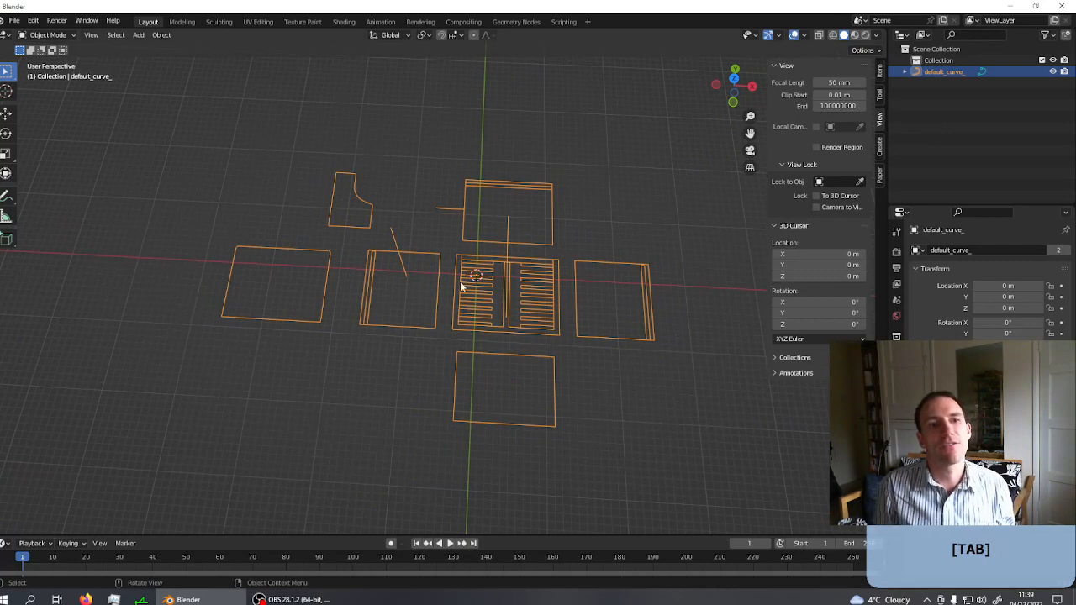
{"action": "left_click", "coordinate": [157, 37]}
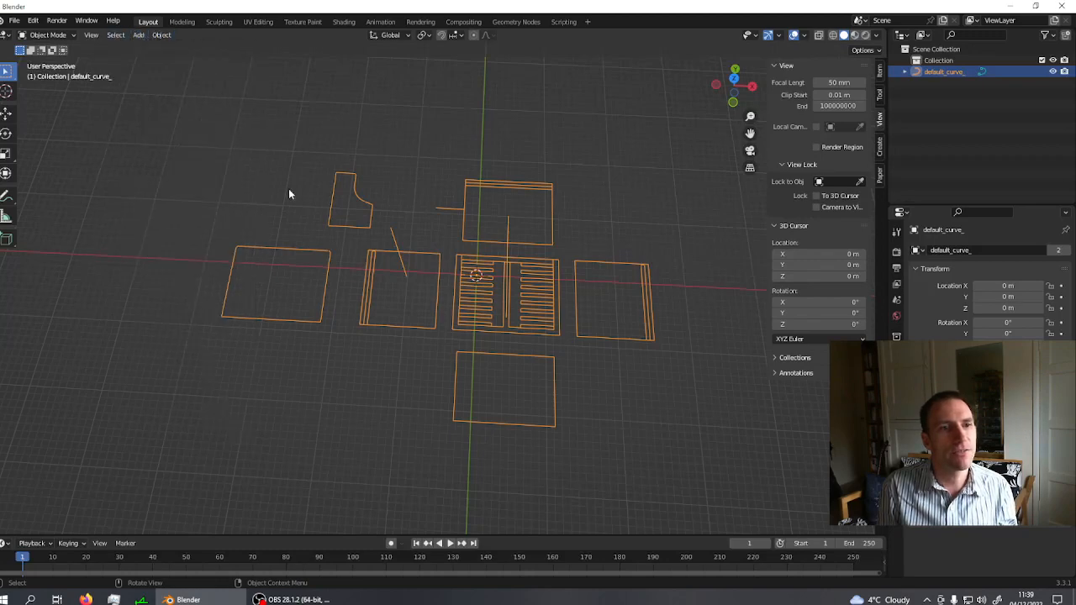
{"action": "left_click", "coordinate": [405, 147]}
{"action": "key", "text": "a"}
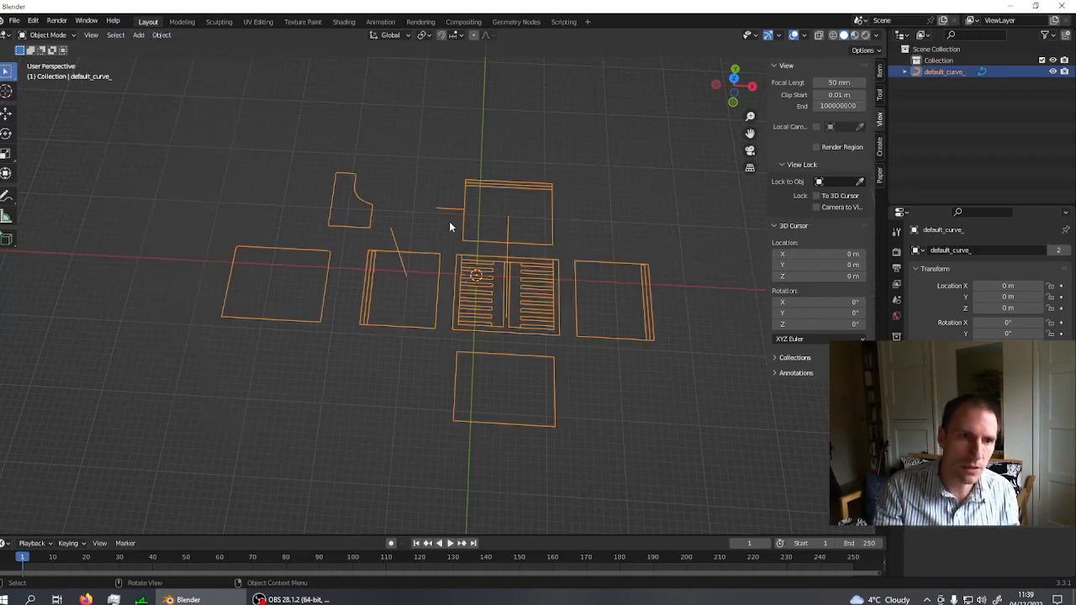
{"action": "key", "text": "Tab"}
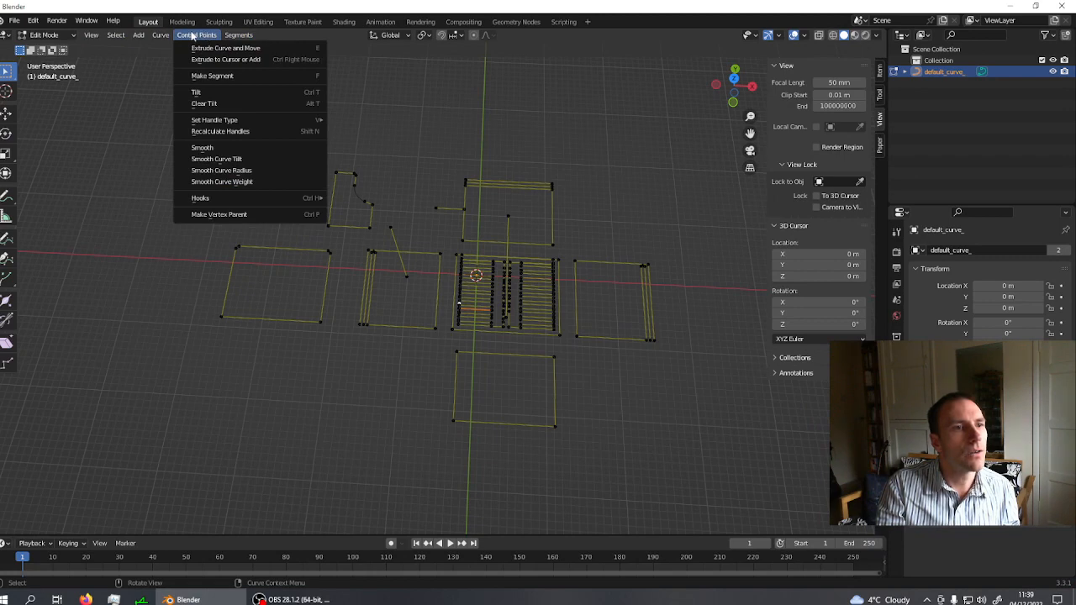
{"action": "mouse_move", "coordinate": [163, 36]}
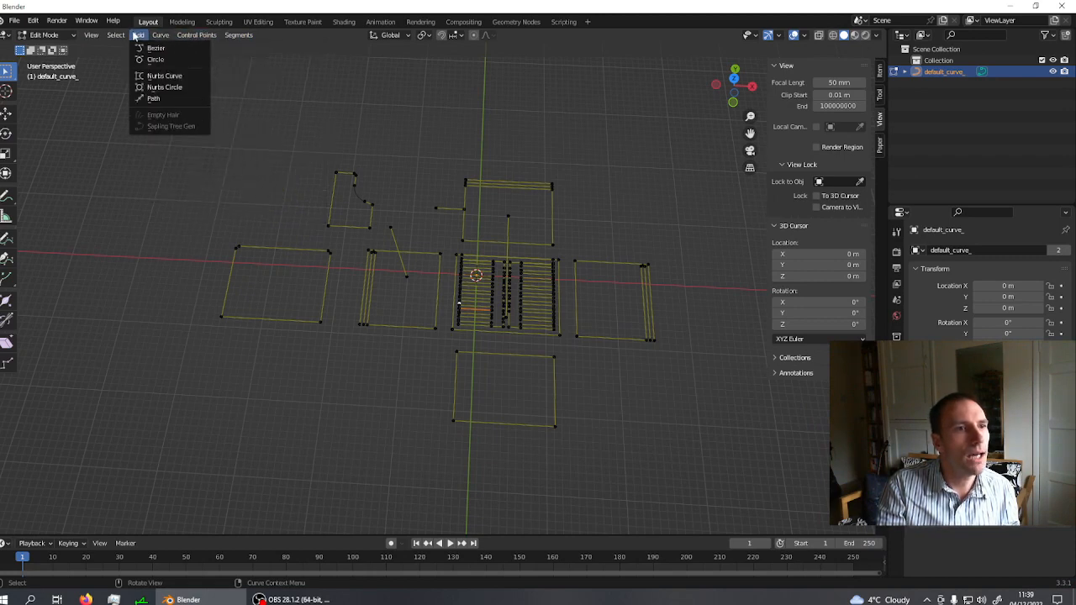
{"action": "key", "text": "Caps_Lock"}
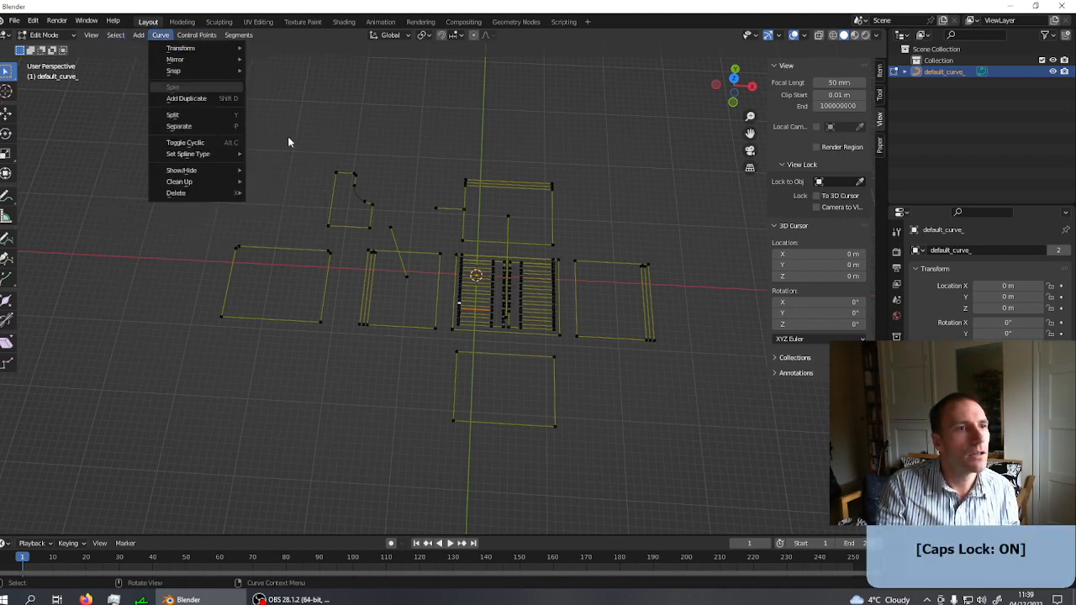
{"action": "key", "text": "Caps_Lock"}
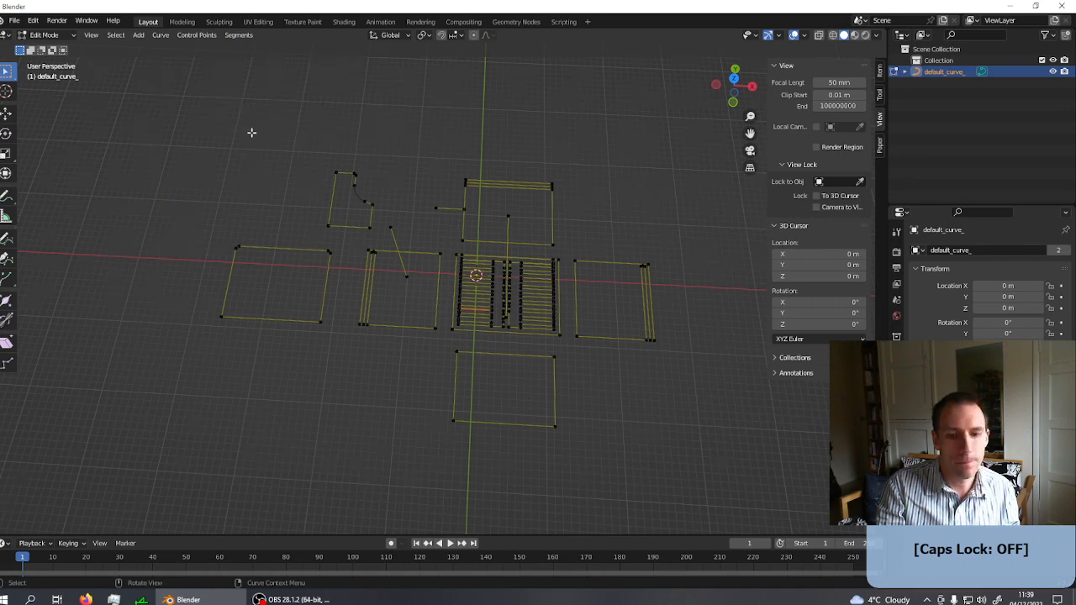
- Convert the imported curve object to a mesh in Object Mode
{"action": "key", "text": "Tab"}
{"action": "left_click", "coordinate": [152, 36]}
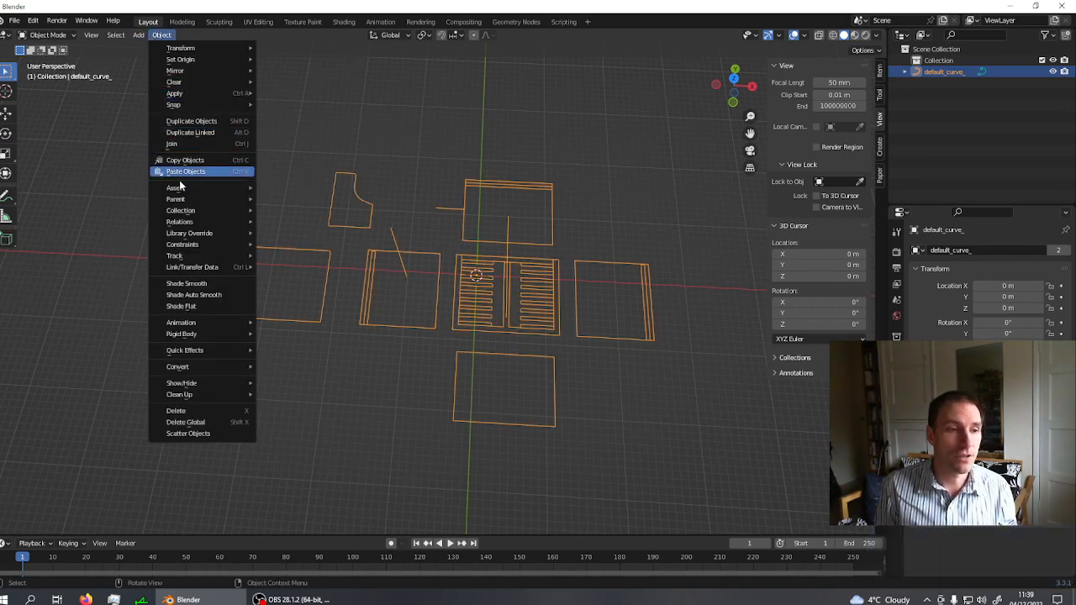
{"action": "mouse_move", "coordinate": [203, 371]}
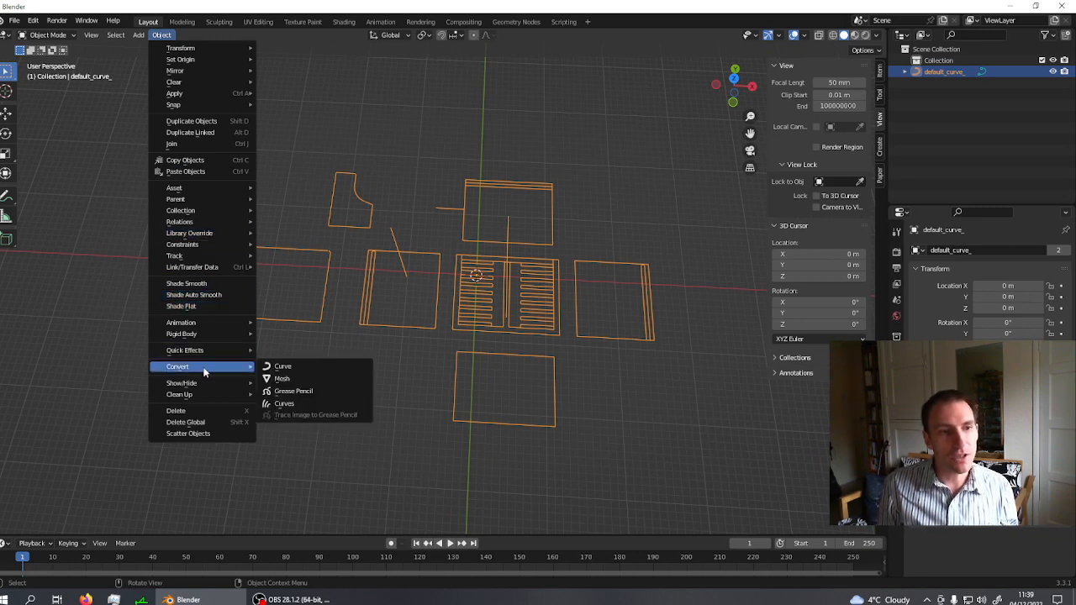
{"action": "left_click", "coordinate": [300, 380]}
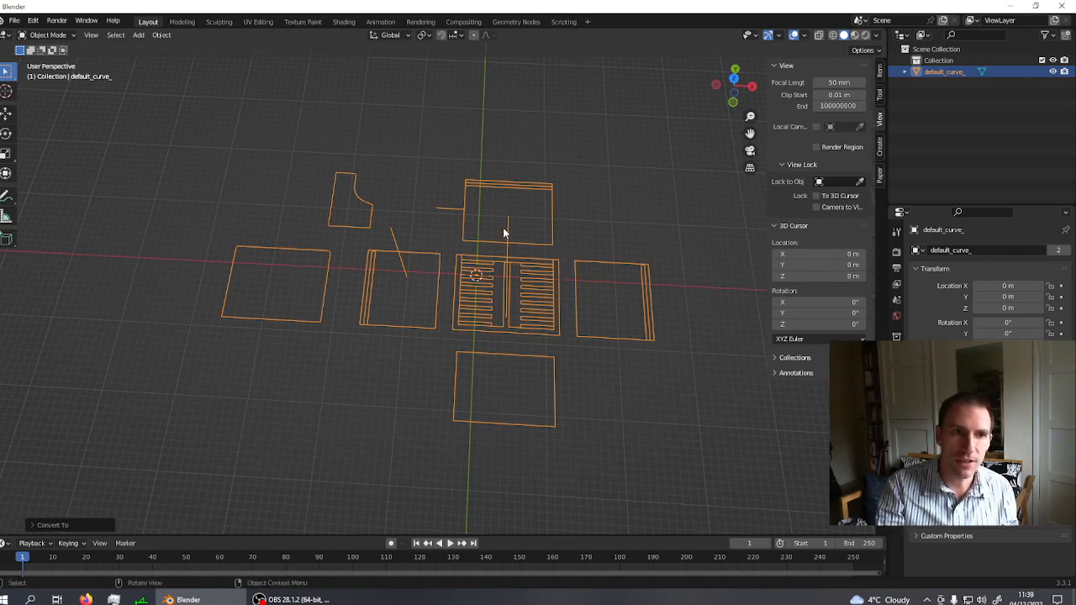
- Enter Edit Mode on the mesh and trial-move one slot line's end vertex to check its connection, cancelling the move
{"action": "key", "text": "Tab"}
{"action": "middle_click_drag", "start_coordinate": [504, 331], "coordinate": [569, 278]}
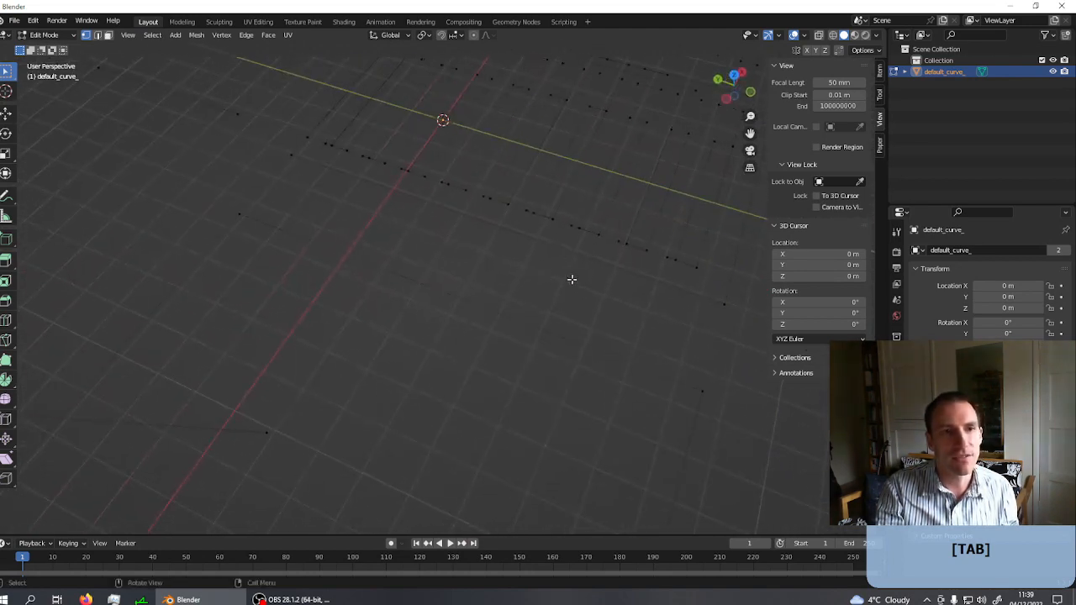
{"action": "middle_click_drag", "start_coordinate": [597, 221], "coordinate": [480, 317]}
{"action": "scroll", "coordinate": [524, 294], "scroll_direction": "up", "scroll_amount": 5}
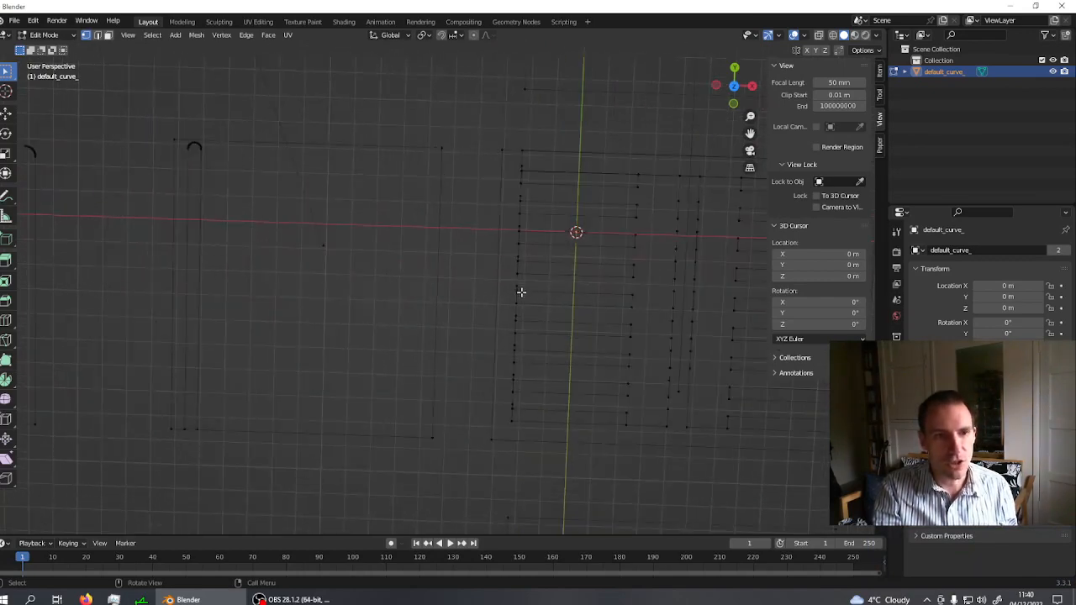
{"action": "left_click", "coordinate": [604, 294]}
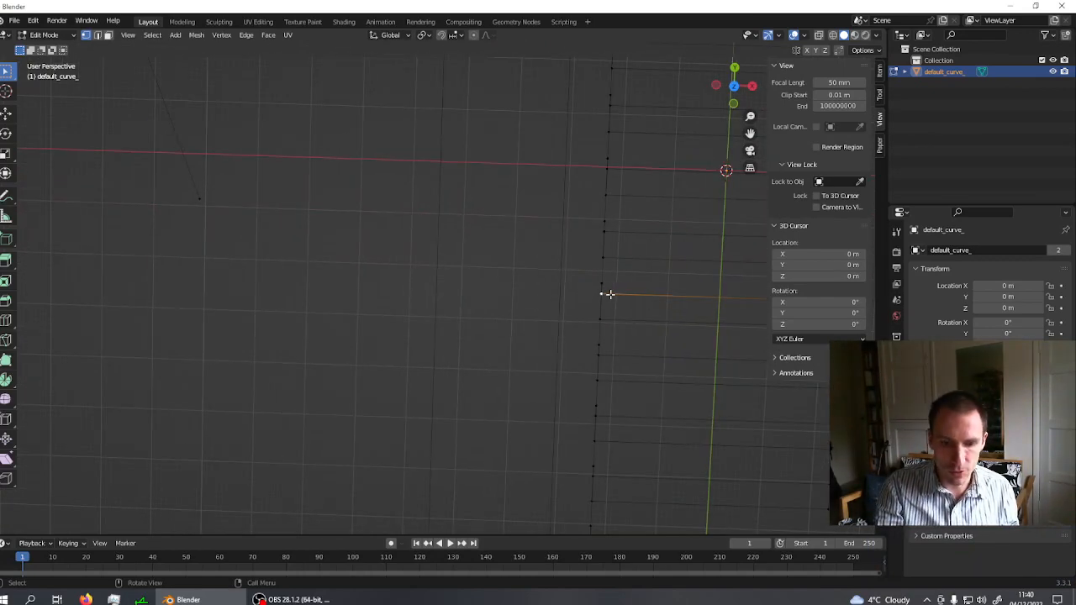
{"action": "key", "text": "g"}
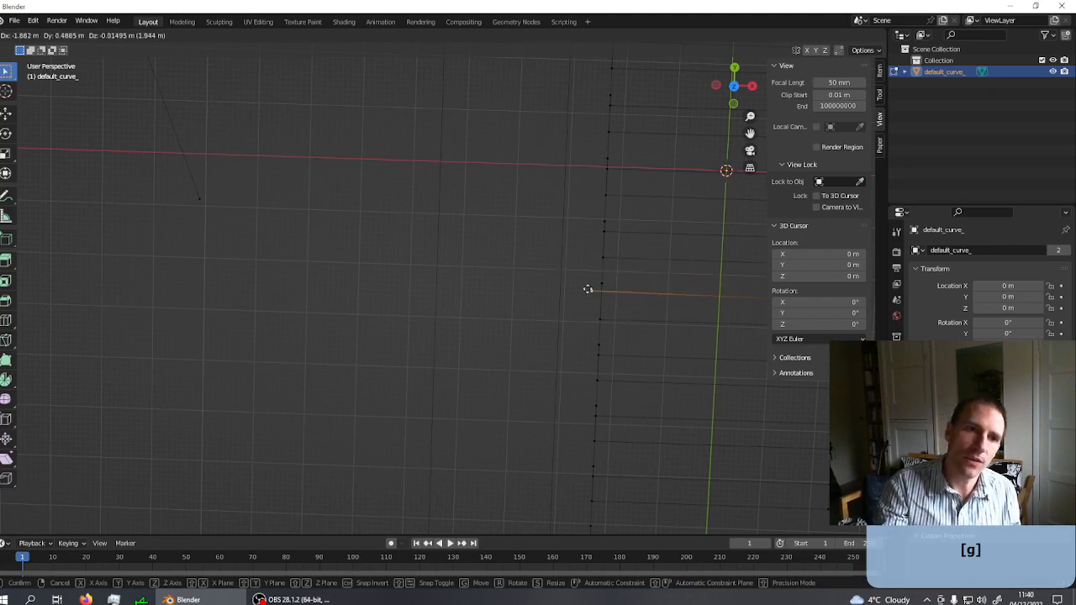
{"action": "key", "text": "Escape"}
- Check whether the long edge beside the slots is connected by selecting it and trial-moving it, cancelling the move
{"action": "scroll", "coordinate": [536, 299], "scroll_direction": "down", "scroll_amount": 4}
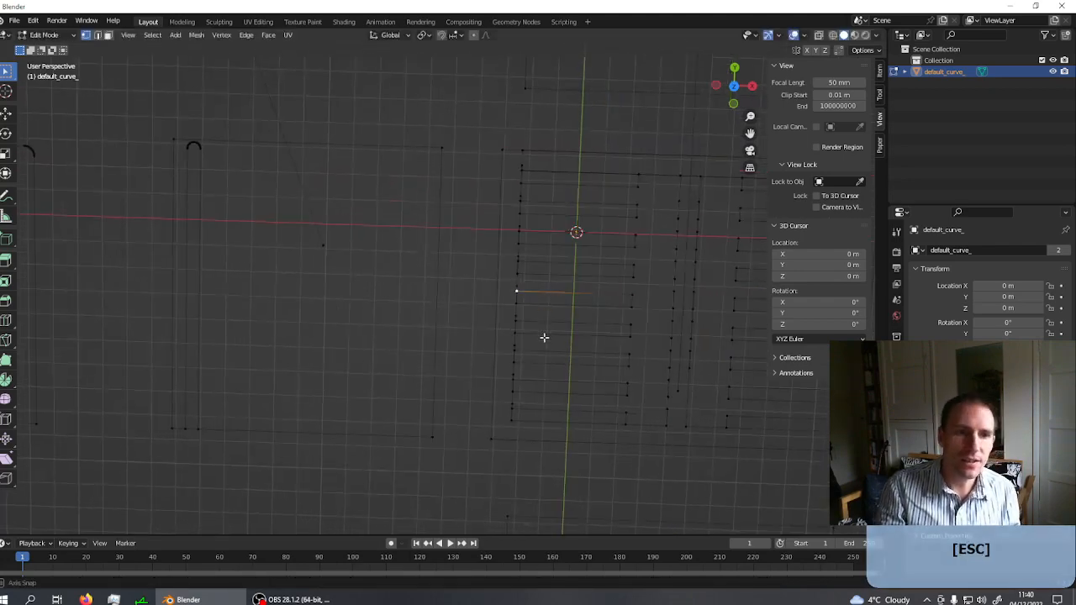
{"action": "scroll", "coordinate": [672, 329], "scroll_direction": "down", "scroll_amount": 2}
{"action": "middle_click_drag", "start_coordinate": [604, 313], "coordinate": [384, 327]}
{"action": "scroll", "coordinate": [371, 326], "scroll_direction": "up", "scroll_amount": 3}
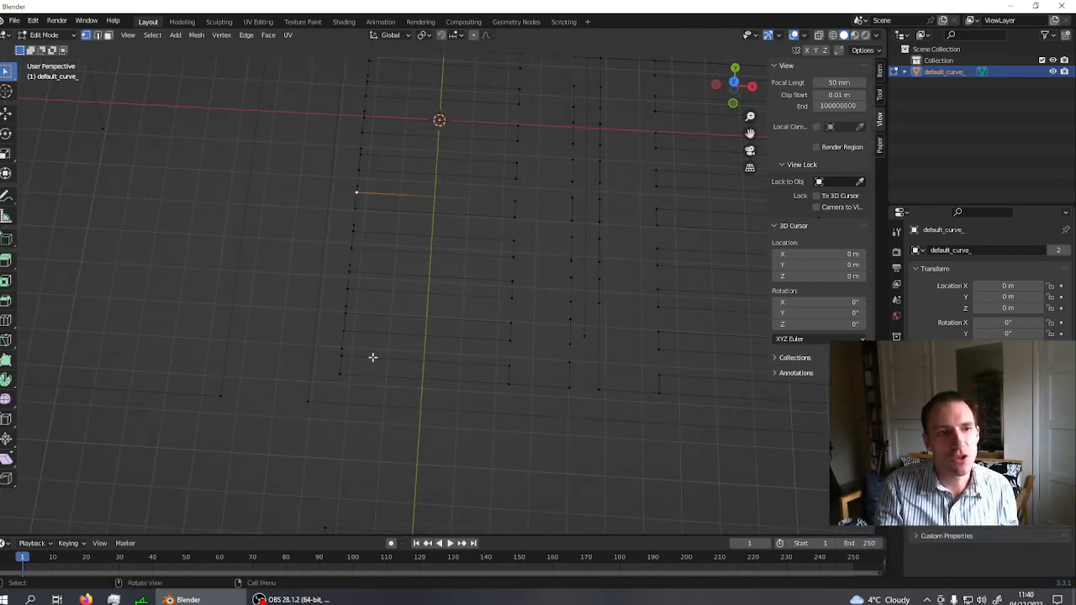
{"action": "left_click", "coordinate": [329, 380], "text": "alt"}
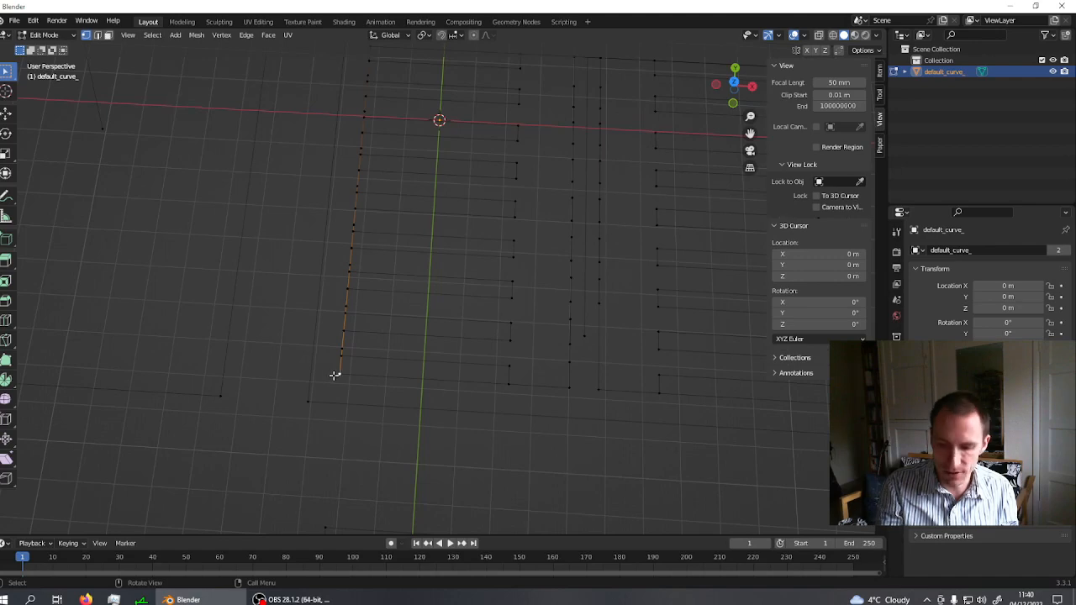
{"action": "key", "text": "g"}
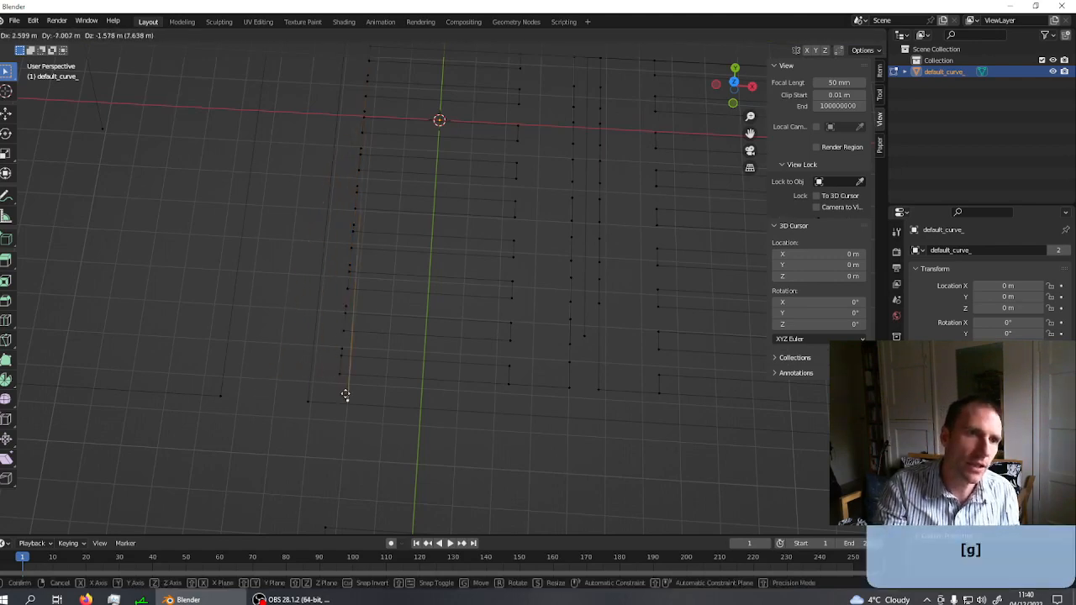
{"action": "key", "text": "Escape"}
- Select all vertices of the curved side profile and examine its rounded corner and arc up close
{"action": "middle_click_drag", "start_coordinate": [268, 378], "coordinate": [586, 312]}
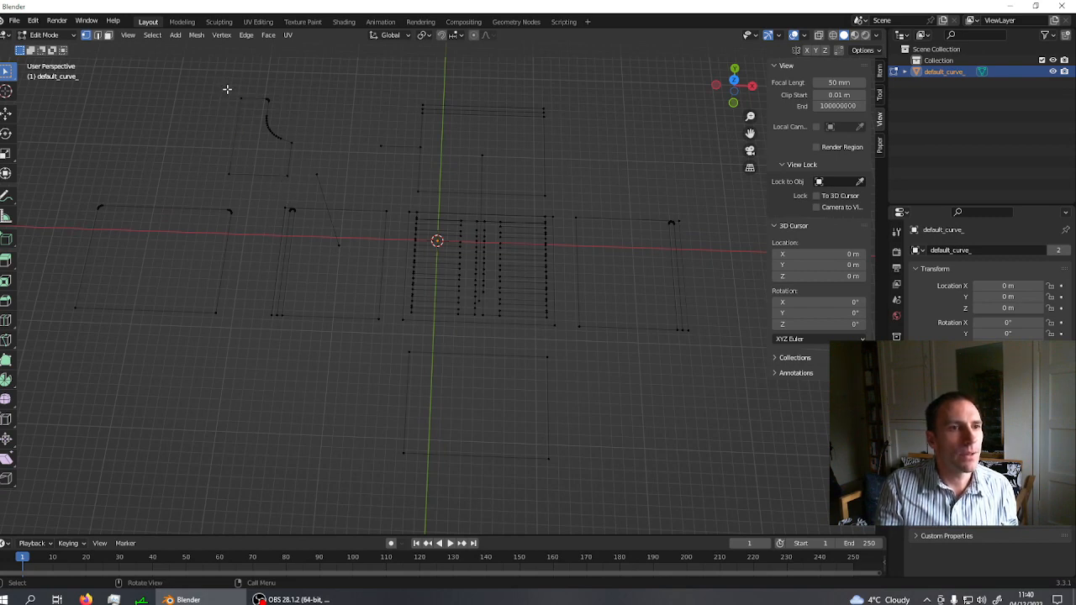
{"action": "left_click_drag", "start_coordinate": [214, 79], "coordinate": [298, 183]}
{"action": "key", "text": "KP_Decimal"}
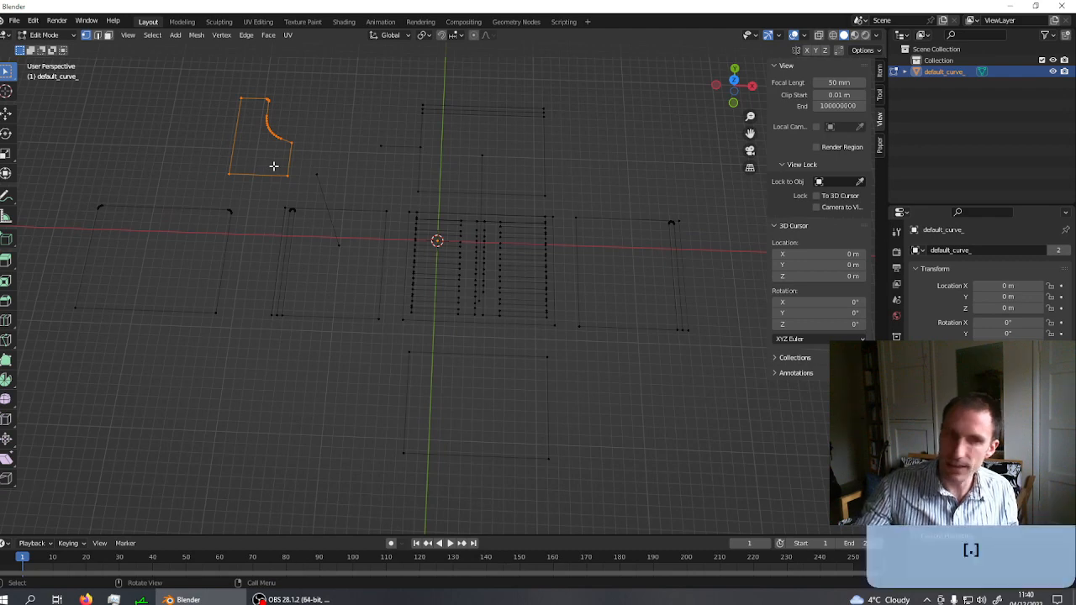
{"action": "scroll", "coordinate": [404, 202], "scroll_direction": "down", "scroll_amount": 6}
{"action": "scroll", "coordinate": [412, 233], "scroll_direction": "up", "scroll_amount": 9}
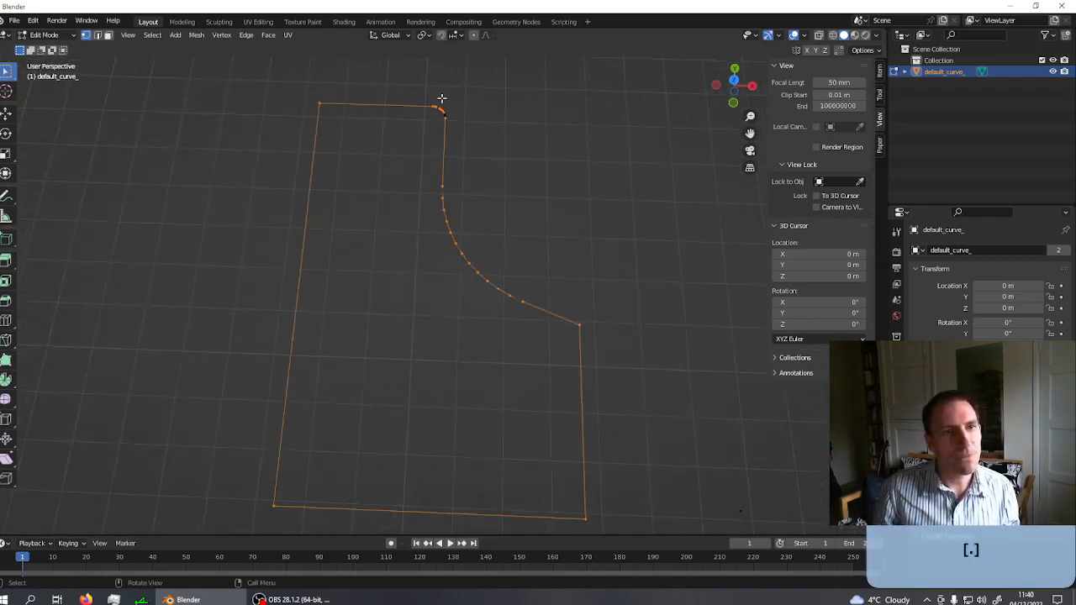
{"action": "scroll", "coordinate": [441, 84], "scroll_direction": "down", "scroll_amount": 8}
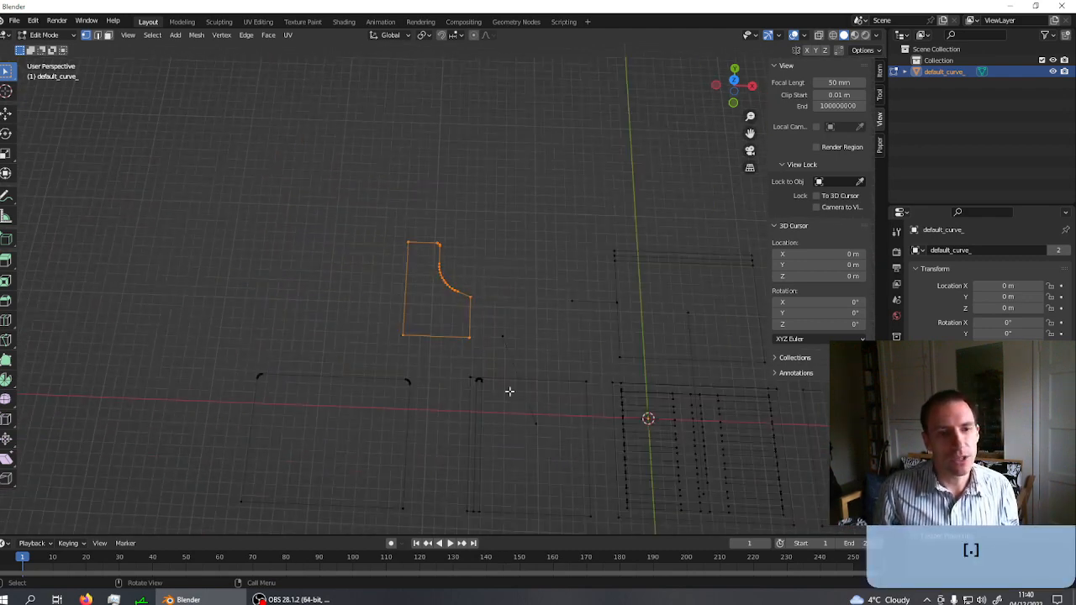
{"action": "middle_click_drag", "start_coordinate": [520, 358], "coordinate": [394, 212], "text": "shift"}
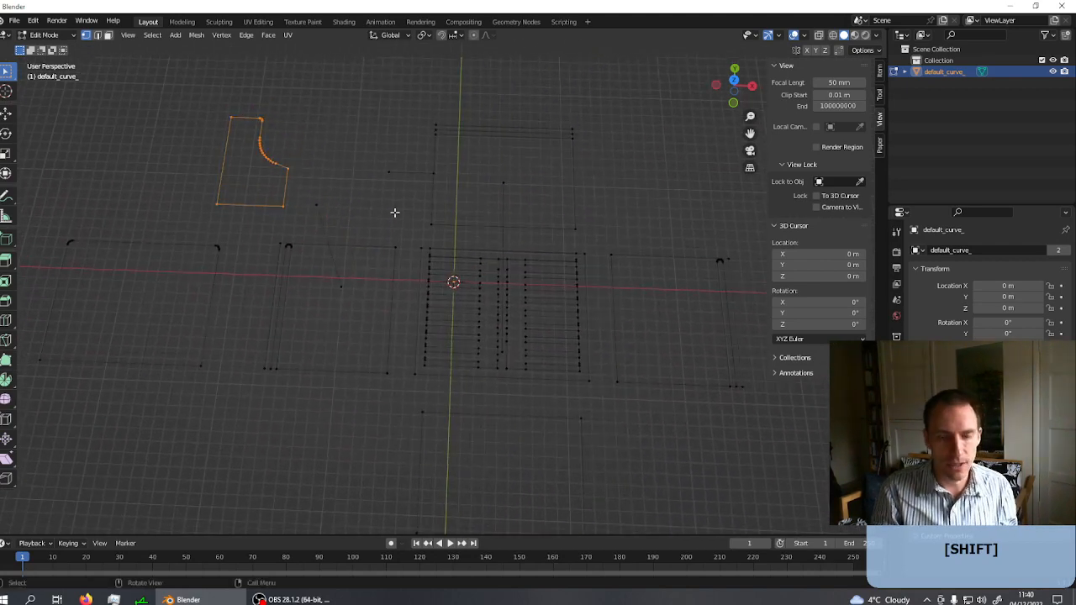
- Select all vertices of the mesh and merge the overlapping ones by distance
{"action": "key", "text": "a"}
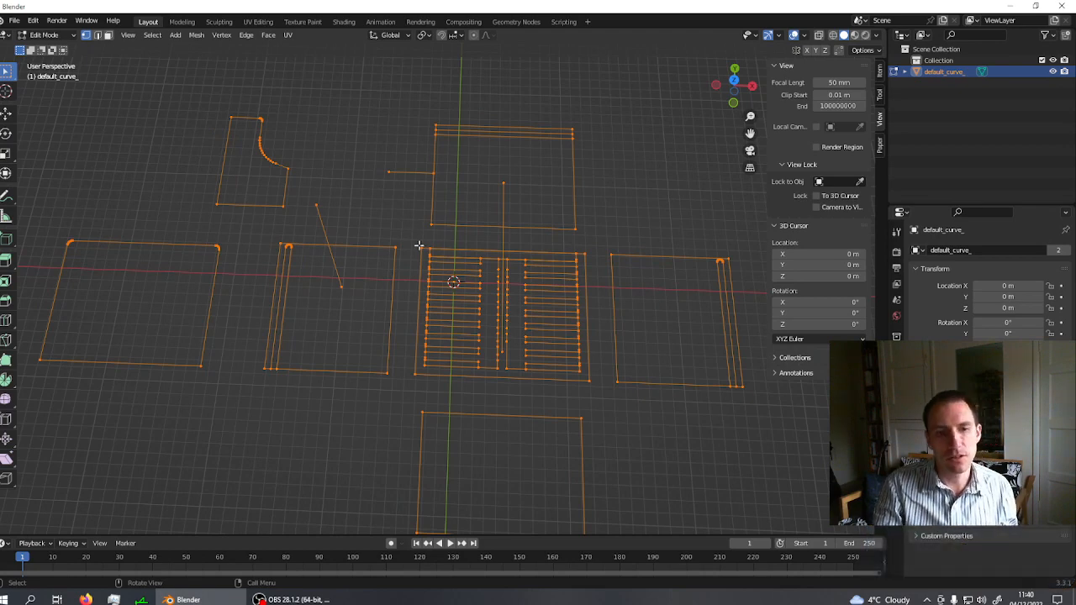
{"action": "key", "text": "space"}
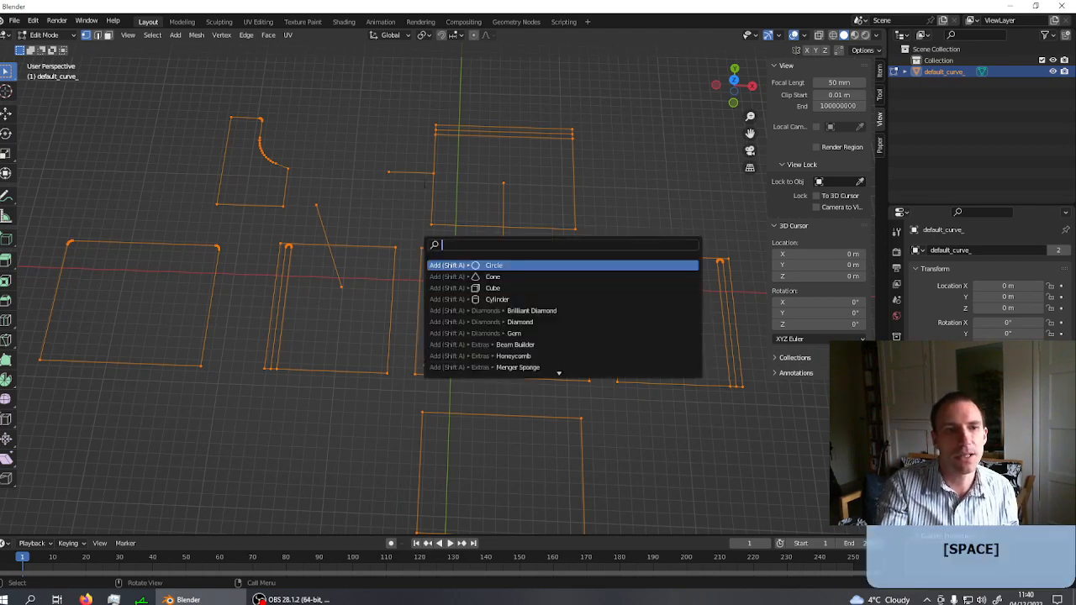
{"action": "key", "text": "Escape"}
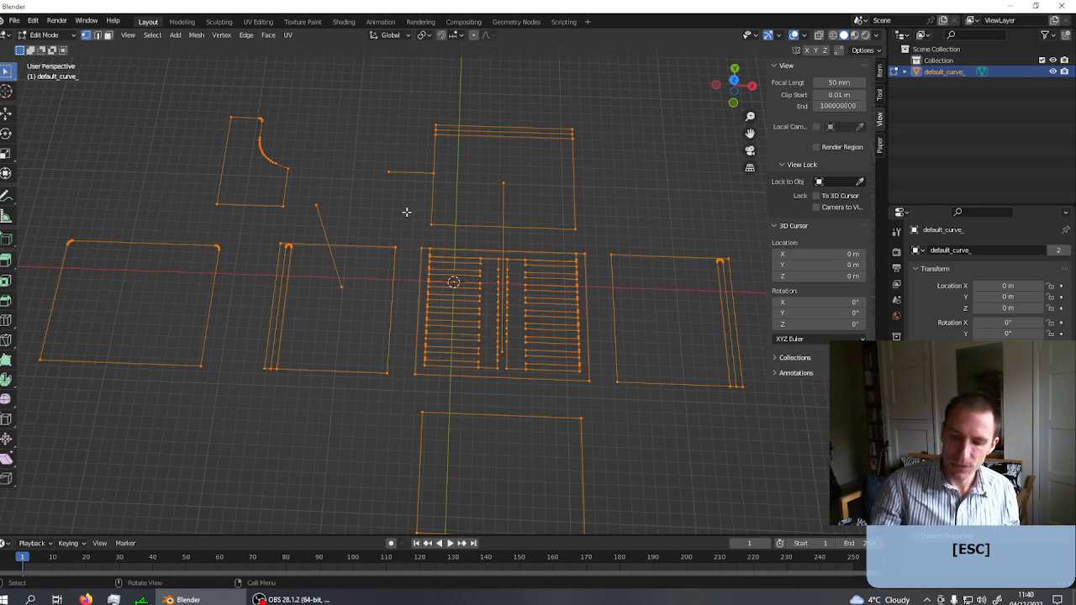
{"action": "key", "text": "m"}
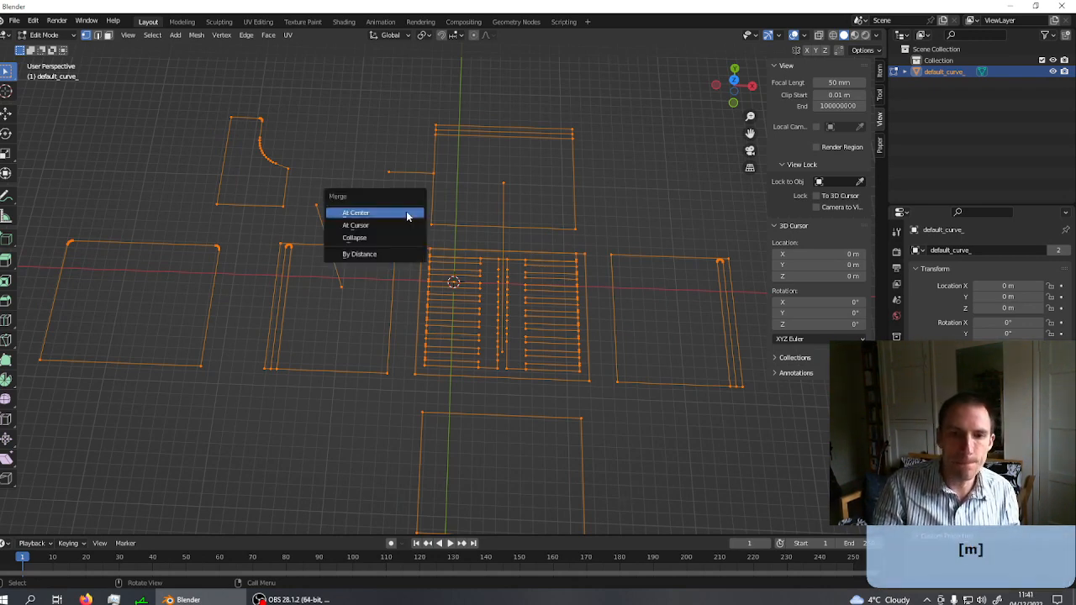
{"action": "key", "text": "b"}
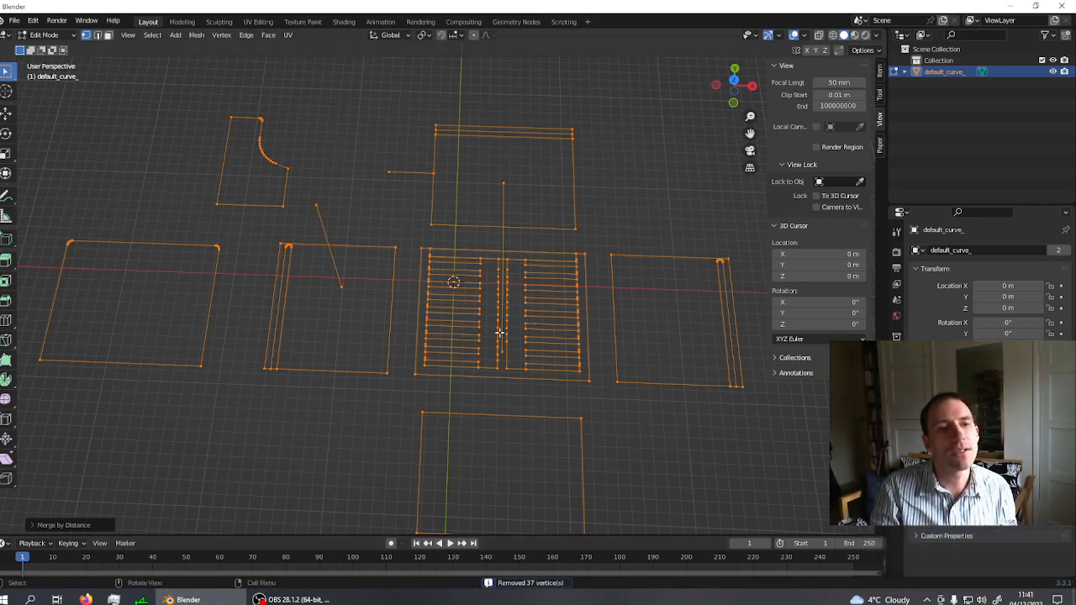
- Trial-move the lower corner vertex nearest the box layout on the curved side profile to check its connection, cancelling the move
{"action": "scroll", "coordinate": [487, 327], "scroll_direction": "down", "scroll_amount": 1}
{"action": "scroll", "coordinate": [284, 214], "scroll_direction": "up", "scroll_amount": 3}
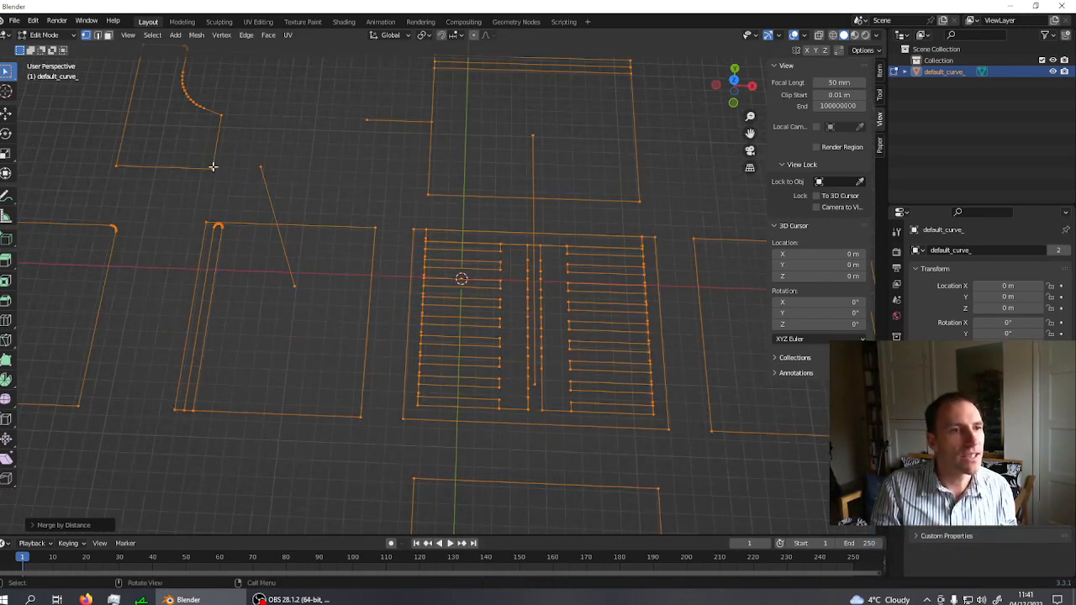
{"action": "left_click", "coordinate": [213, 167]}
{"action": "key", "text": "g"}
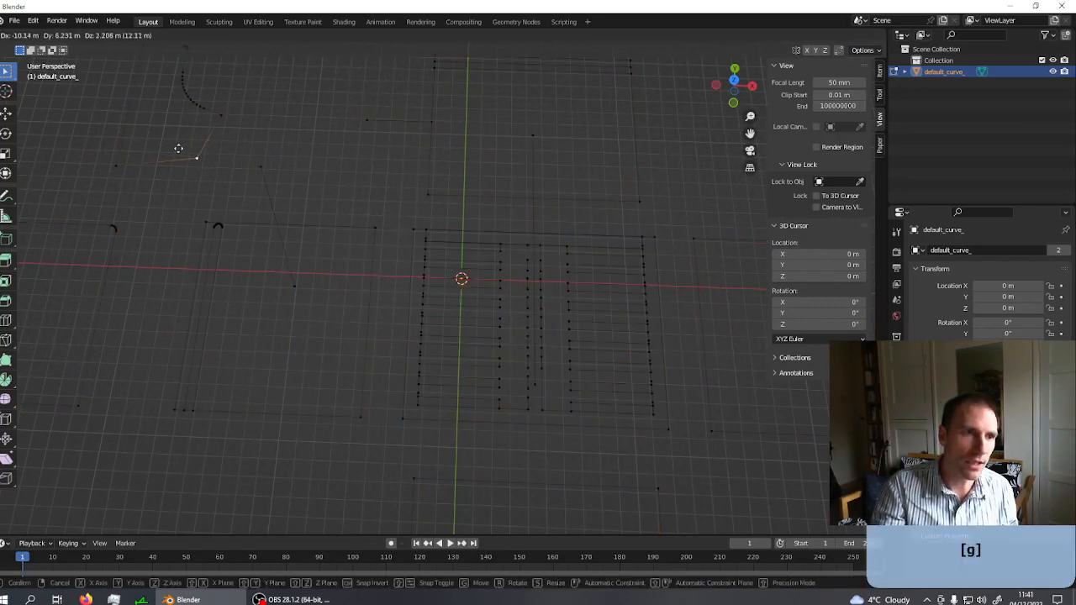
{"action": "key", "text": "Escape"}
{"action": "scroll", "coordinate": [161, 105], "scroll_direction": "down", "scroll_amount": 1}
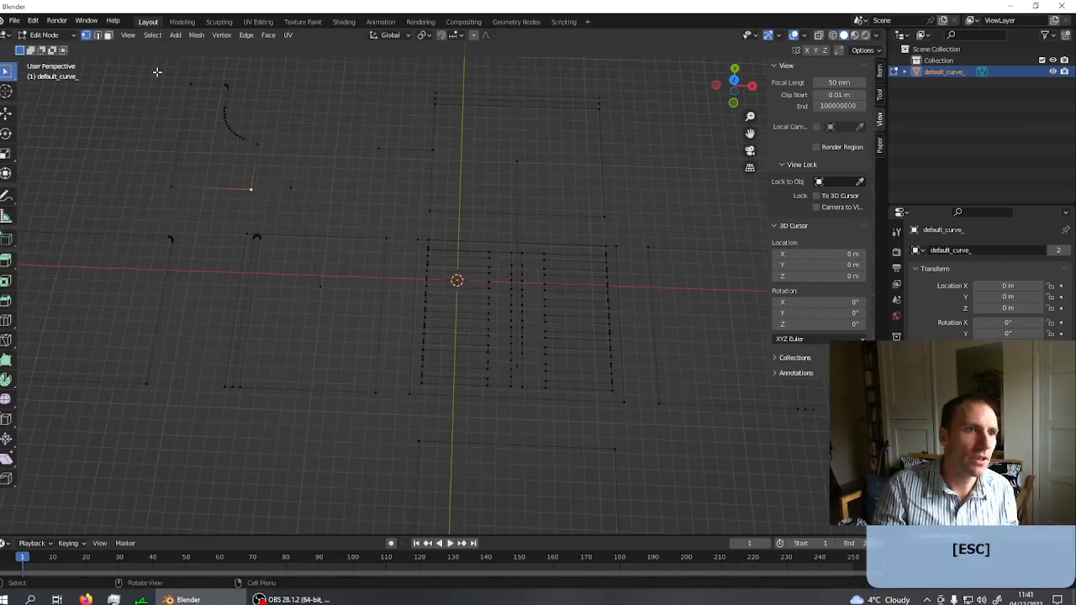
- Select everything linked to the corner vertex and fill the curved side profile with a face
{"action": "key", "text": "ctrl"}
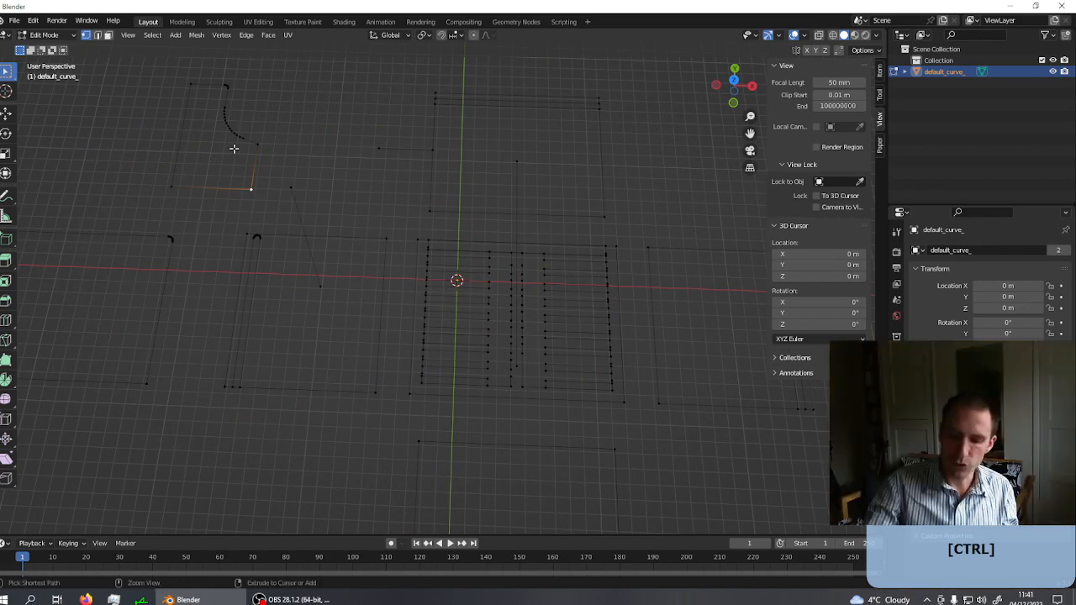
{"action": "key", "text": "ctrl+l"}
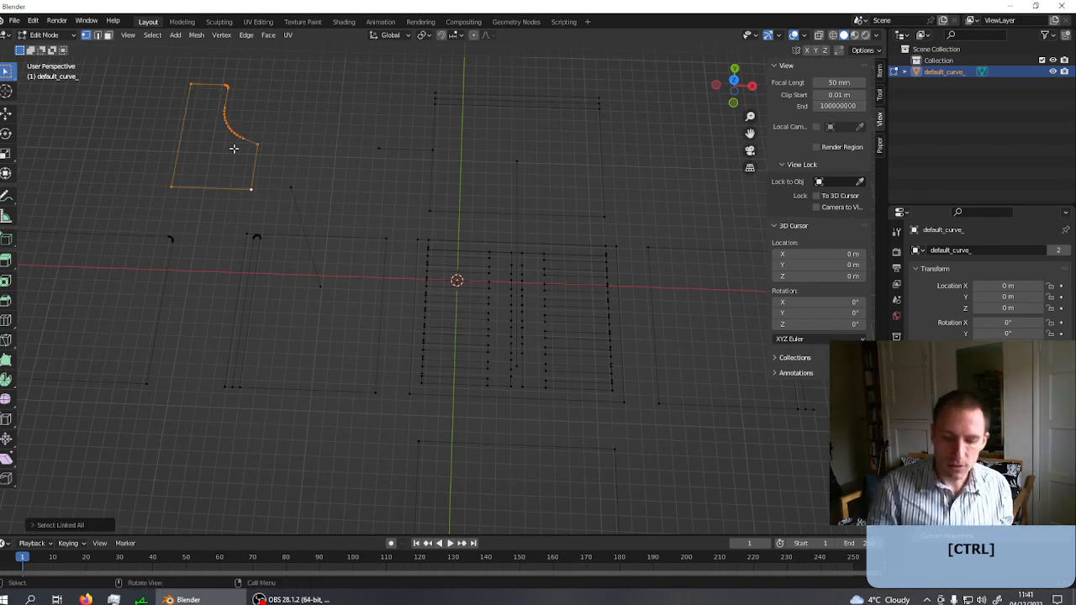
{"action": "key", "text": "f"}
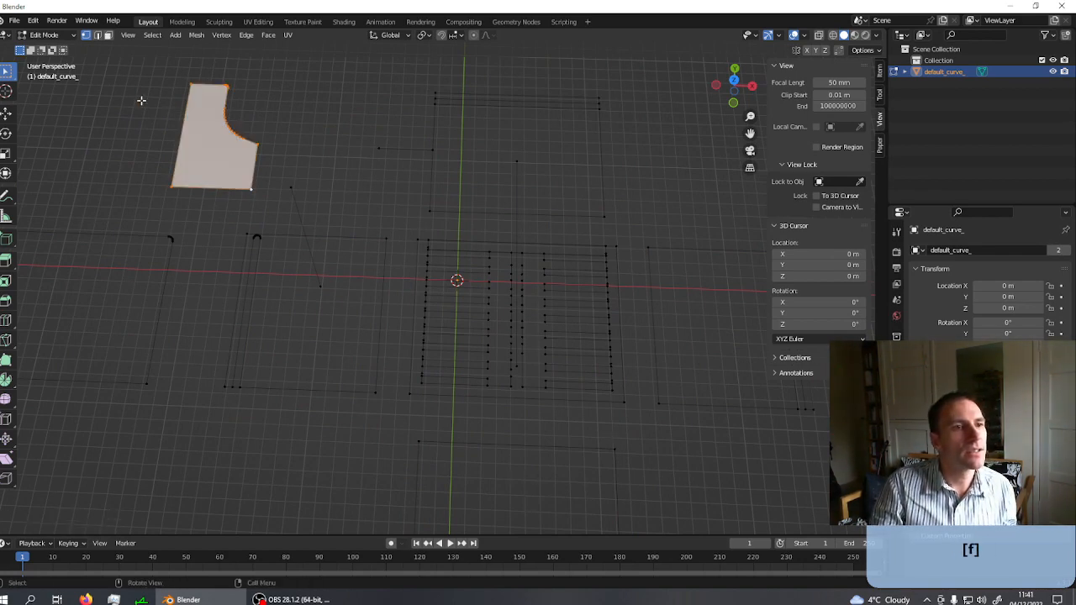
{"action": "mouse_move", "coordinate": [140, 146]}
{"action": "middle_mouse_down"}
{"action": "mouse_move", "coordinate": [138, 132]}
{"action": "mouse_move", "coordinate": [156, 132]}
{"action": "middle_mouse_up"}
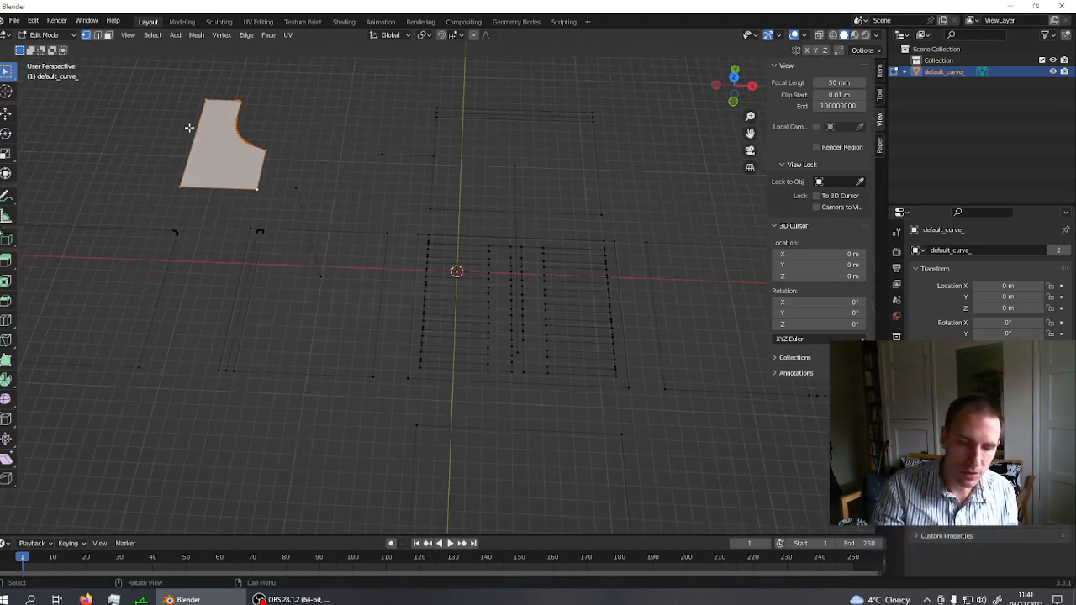
{"action": "key", "text": "e"}
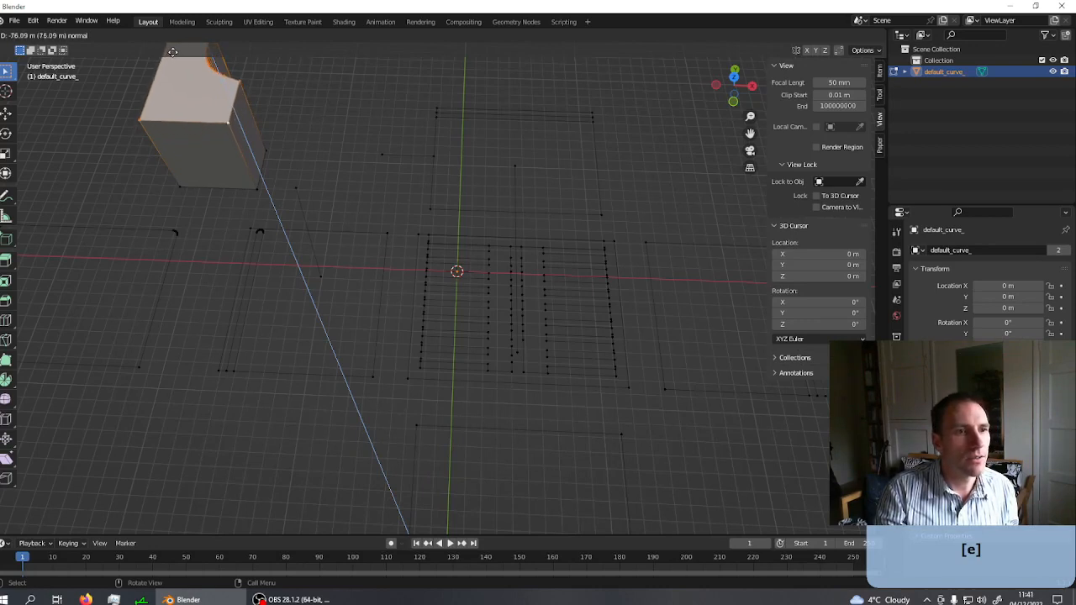
{"action": "key", "text": "Escape"}
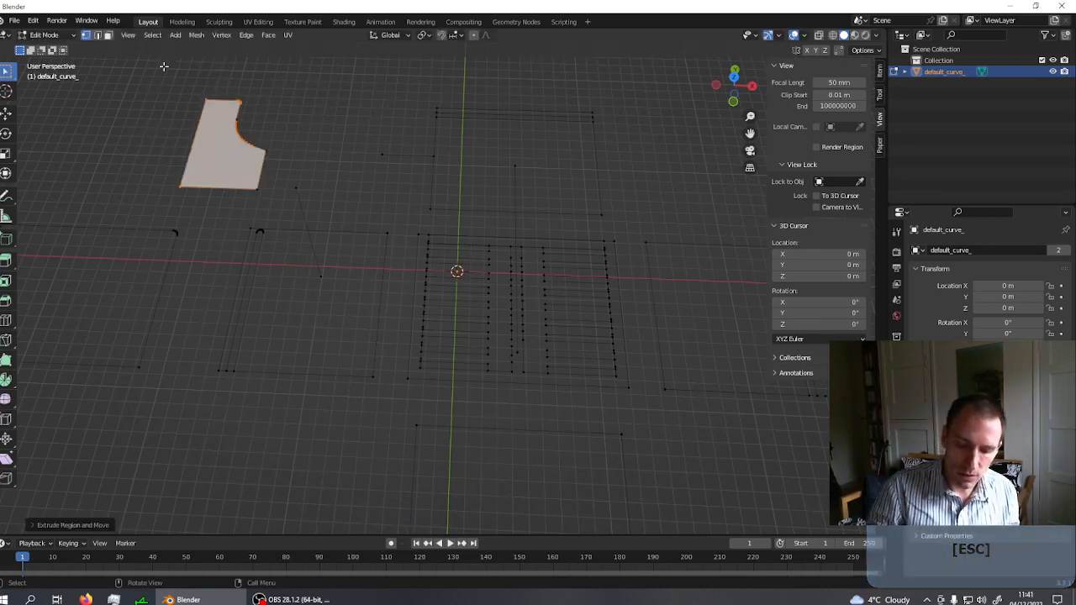
{"action": "key", "text": "ctrl+z"}
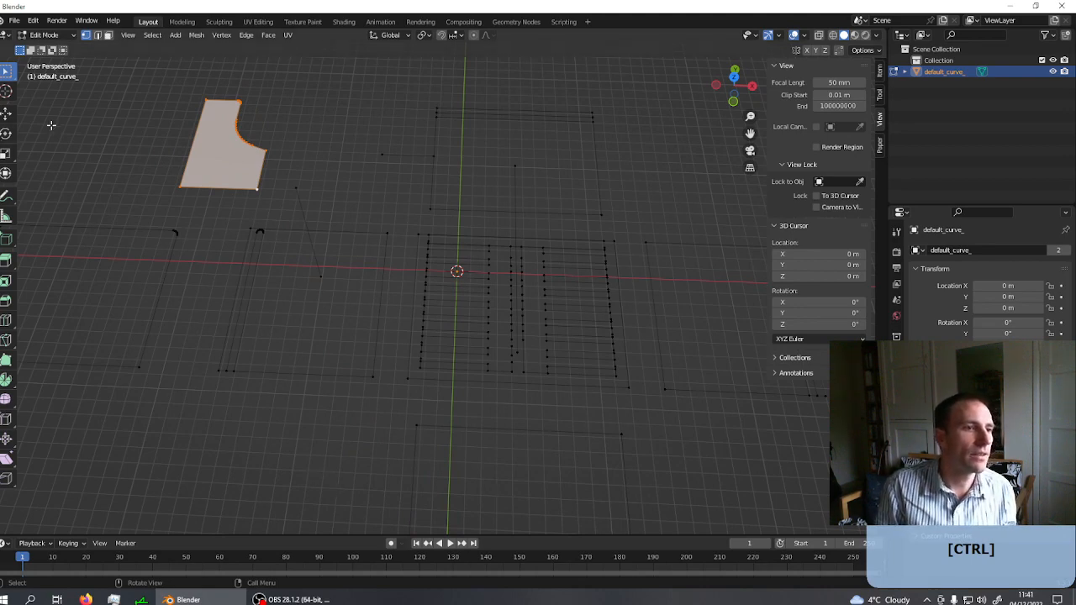
- Activate the Measure tool and turn on snapping to Vertex with Active as the snap source
{"action": "left_click", "coordinate": [6, 216]}
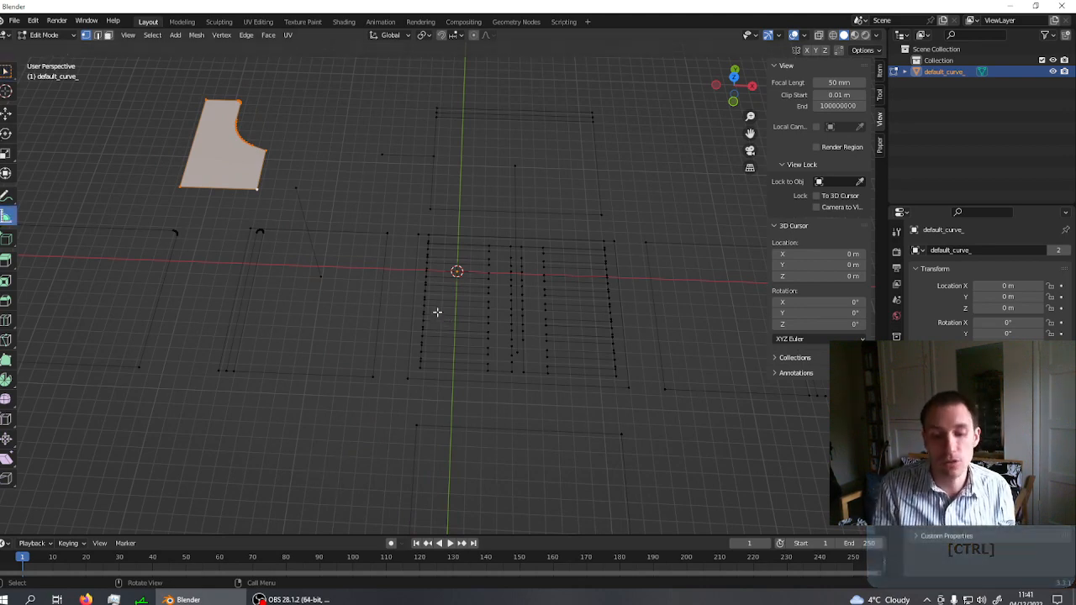
{"action": "key", "text": "alt"}
{"action": "left_click_drag", "start_coordinate": [425, 284], "coordinate": [450, 306], "text": "alt"}
{"action": "scroll", "coordinate": [446, 298], "scroll_direction": "up", "scroll_amount": 12}
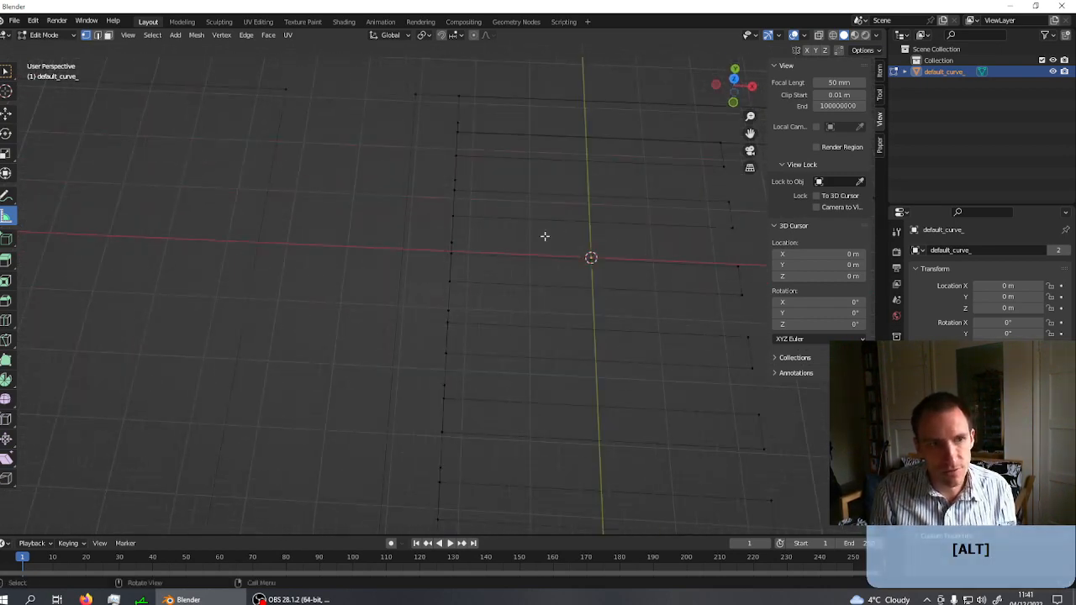
{"action": "left_click", "coordinate": [459, 35]}
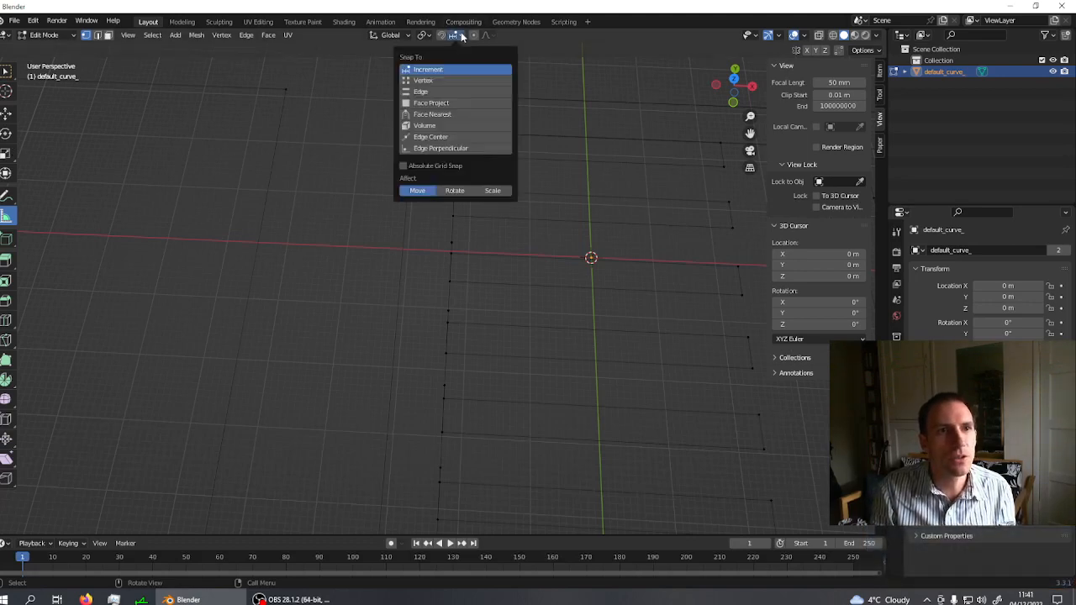
{"action": "left_click", "coordinate": [487, 81]}
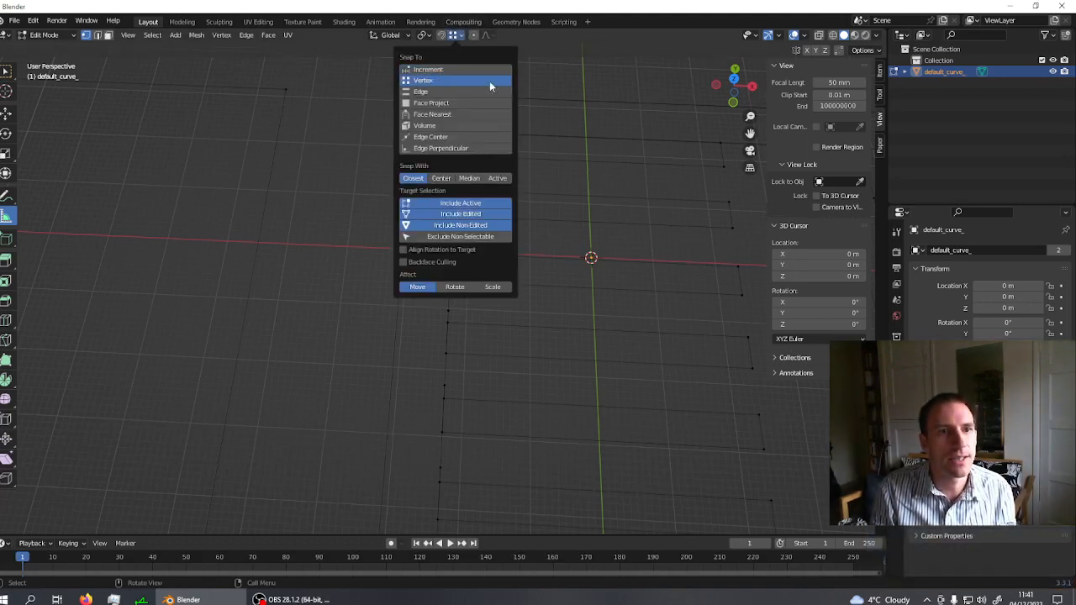
{"action": "left_click", "coordinate": [500, 177]}
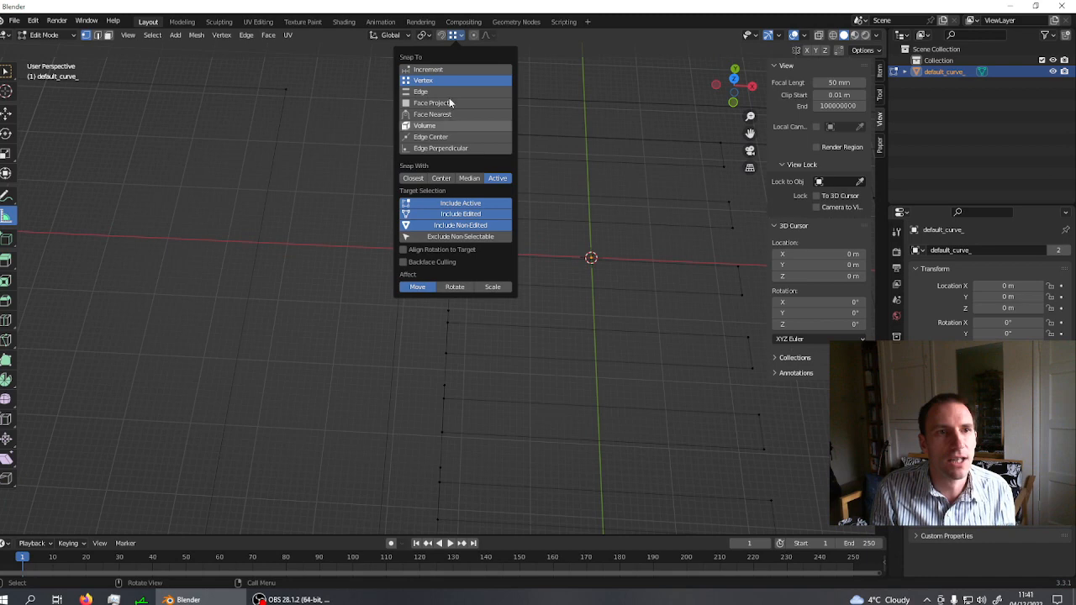
{"action": "left_click", "coordinate": [441, 35]}
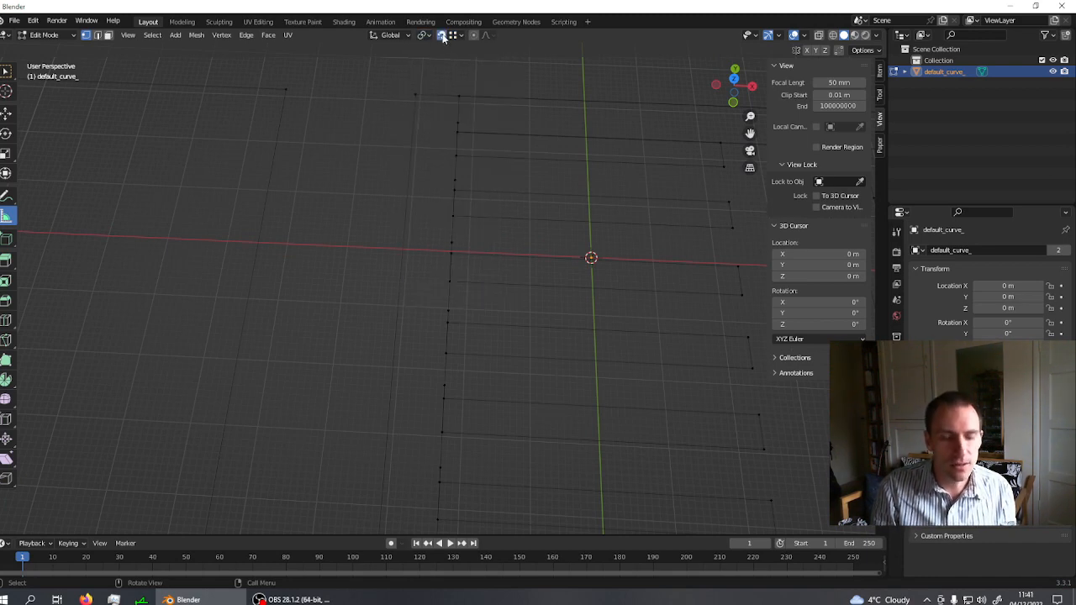
- Measure the short end of one slot between its two corner vertices to find the material thickness
{"action": "key", "text": "shift"}
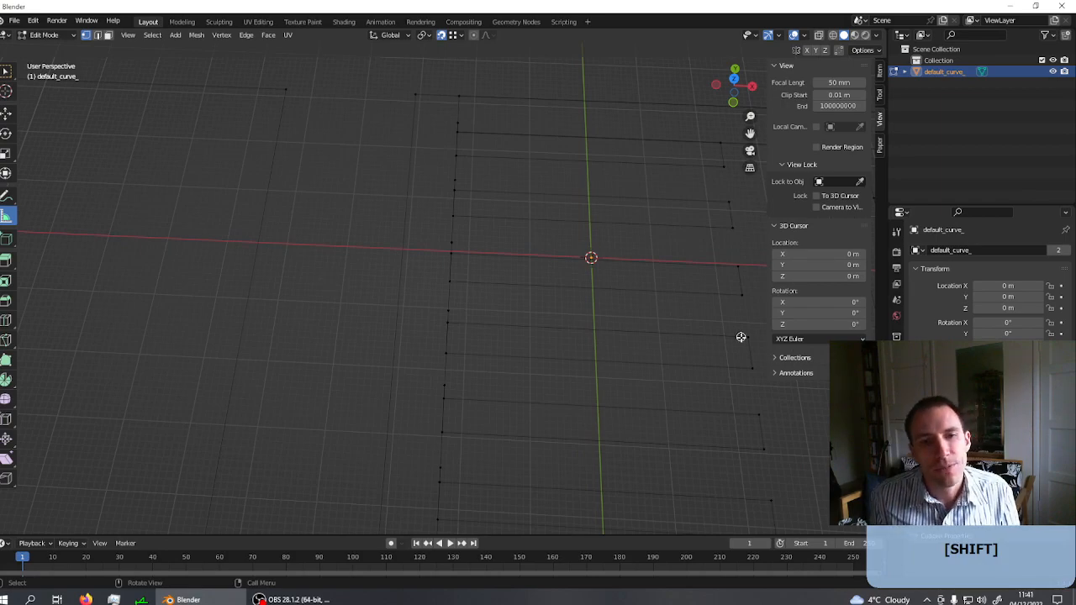
{"action": "left_click_drag", "start_coordinate": [748, 339], "coordinate": [751, 368]}
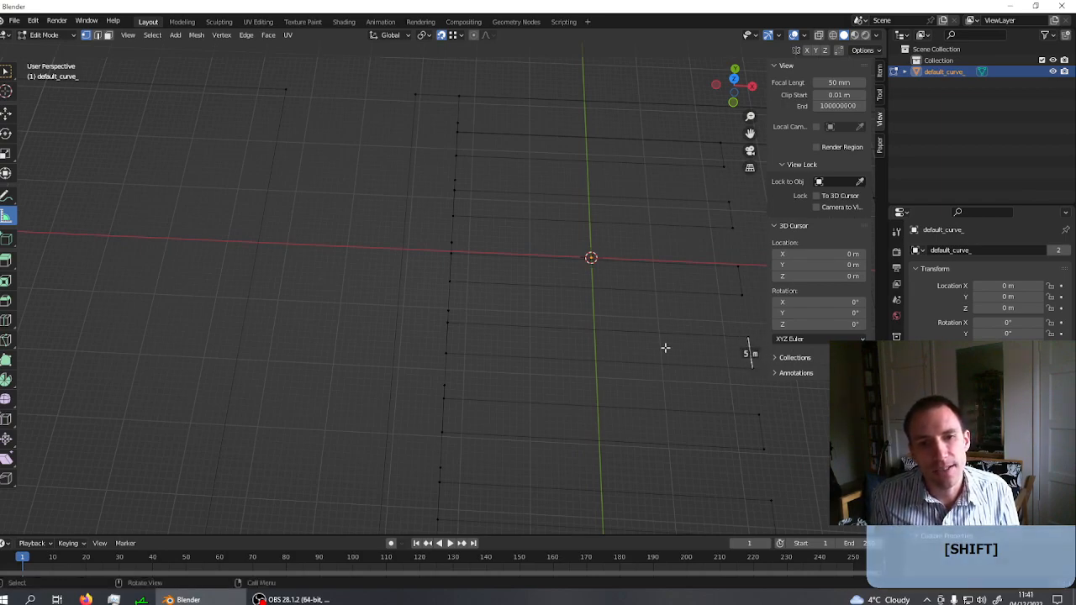
{"action": "scroll", "coordinate": [540, 314], "scroll_direction": "down", "scroll_amount": 6}
{"action": "scroll", "coordinate": [308, 282], "scroll_direction": "down", "scroll_amount": 3}
{"action": "scroll", "coordinate": [301, 276], "scroll_direction": "up", "scroll_amount": 2}
{"action": "scroll", "coordinate": [221, 231], "scroll_direction": "down", "scroll_amount": 1}
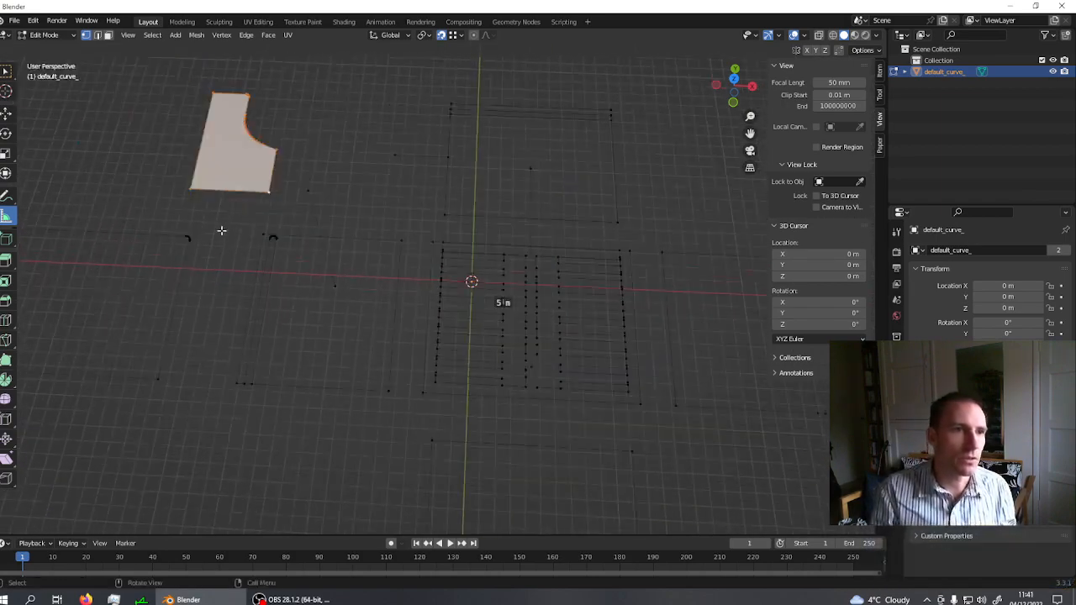
- Frame the filled side profile and extrude its face 5 m along the global Z axis
{"action": "key", "text": "KP_Decimal"}
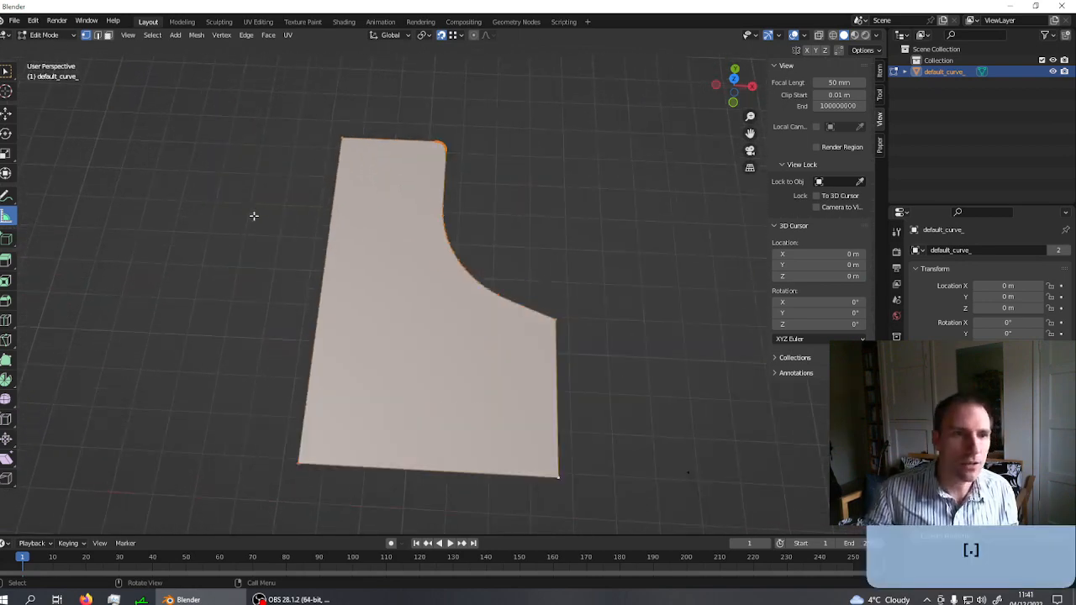
{"action": "left_click", "coordinate": [7, 72]}
{"action": "key", "text": "e"}
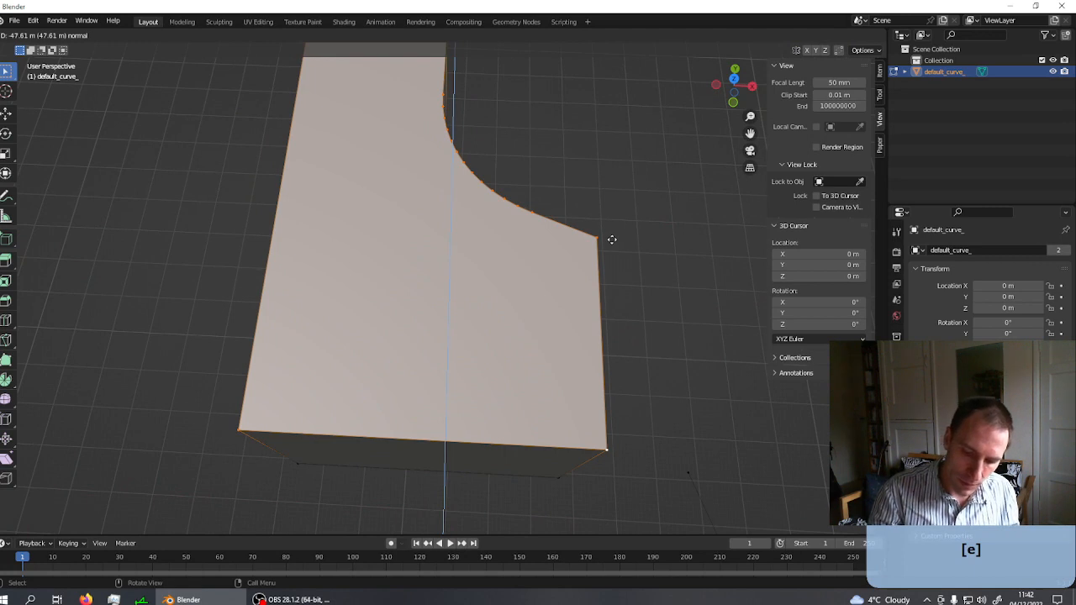
{"action": "type", "text": "5"}
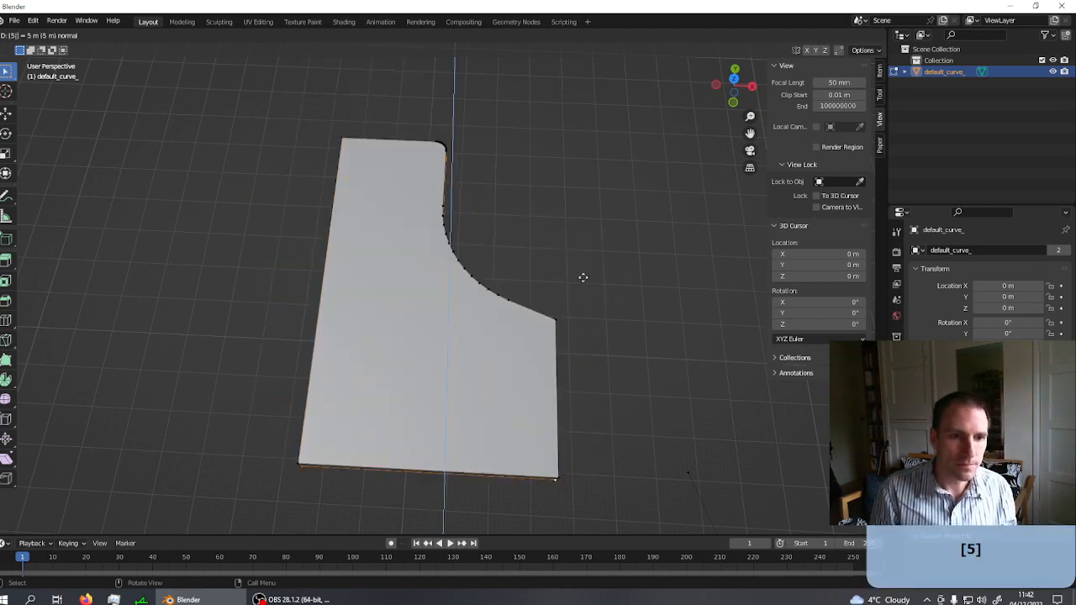
{"action": "type", "text": "x"}
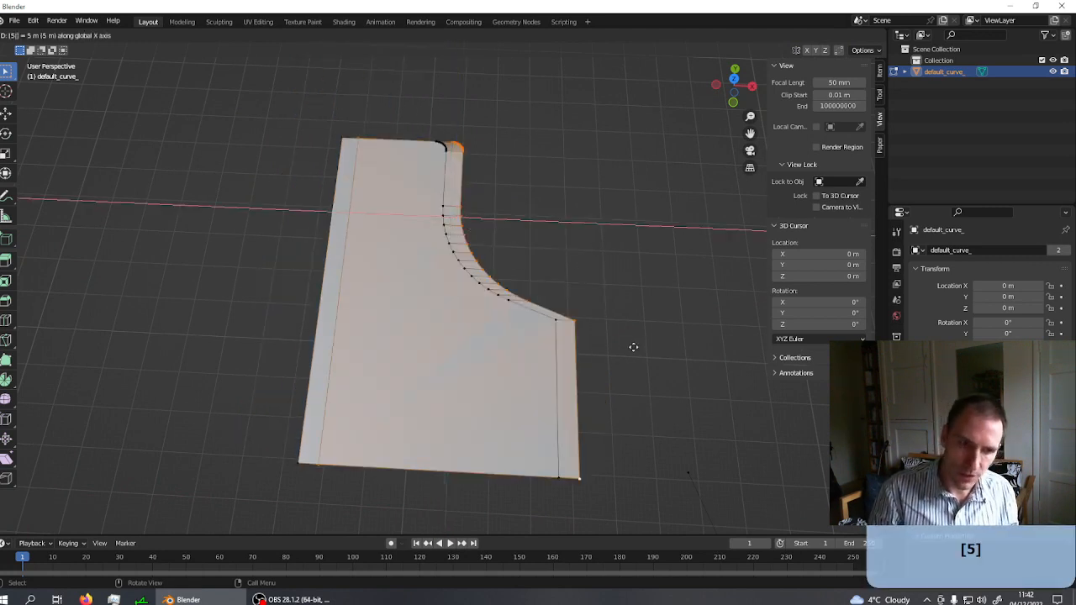
{"action": "type", "text": "z"}
{"action": "key", "text": "Return"}
{"action": "scroll", "coordinate": [581, 418], "scroll_direction": "down", "scroll_amount": 6}
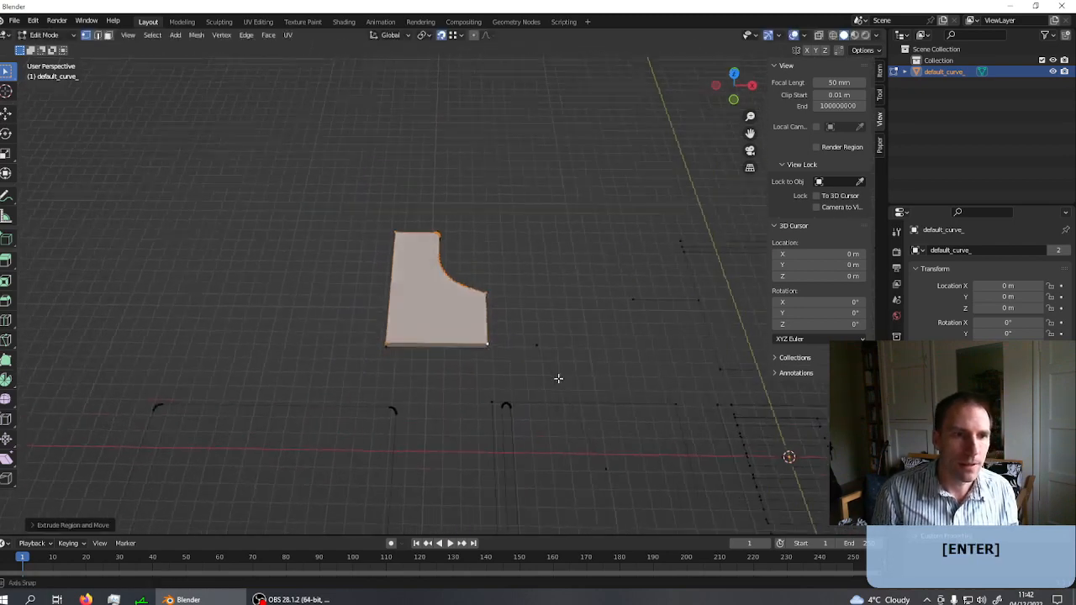
{"action": "middle_click_drag", "start_coordinate": [557, 377], "coordinate": [336, 312]}
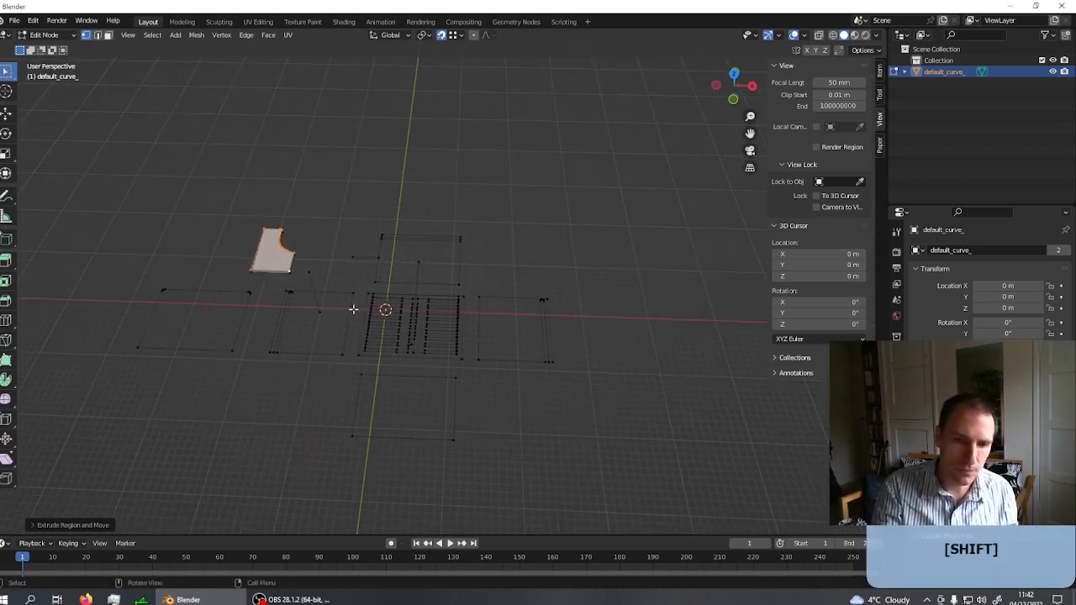
- Return to Object Mode, select the whole drawing object and paste a copy of it in place
{"action": "key", "text": "Tab"}
{"action": "scroll", "coordinate": [322, 344], "scroll_direction": "down", "scroll_amount": 2}
{"action": "scroll", "coordinate": [272, 321], "scroll_direction": "up", "scroll_amount": 2}
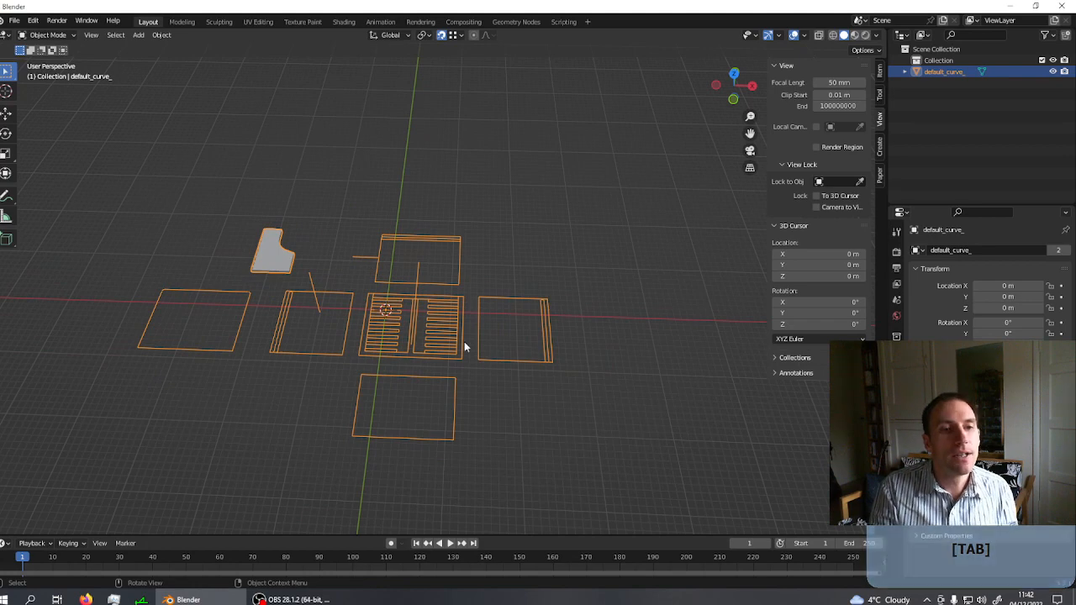
{"action": "left_click", "coordinate": [484, 277]}
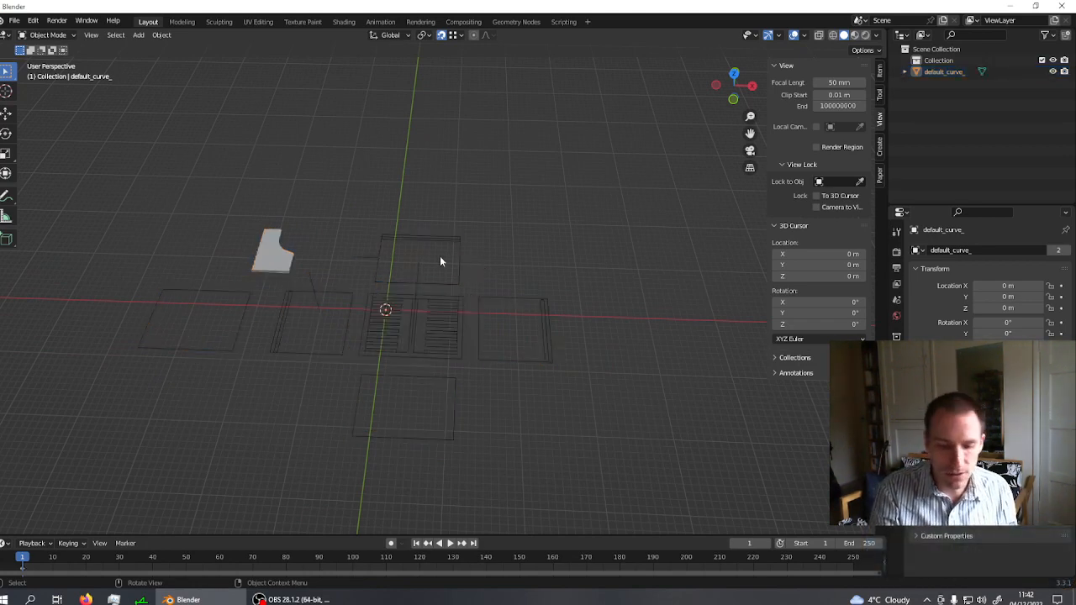
{"action": "left_click", "coordinate": [386, 288]}
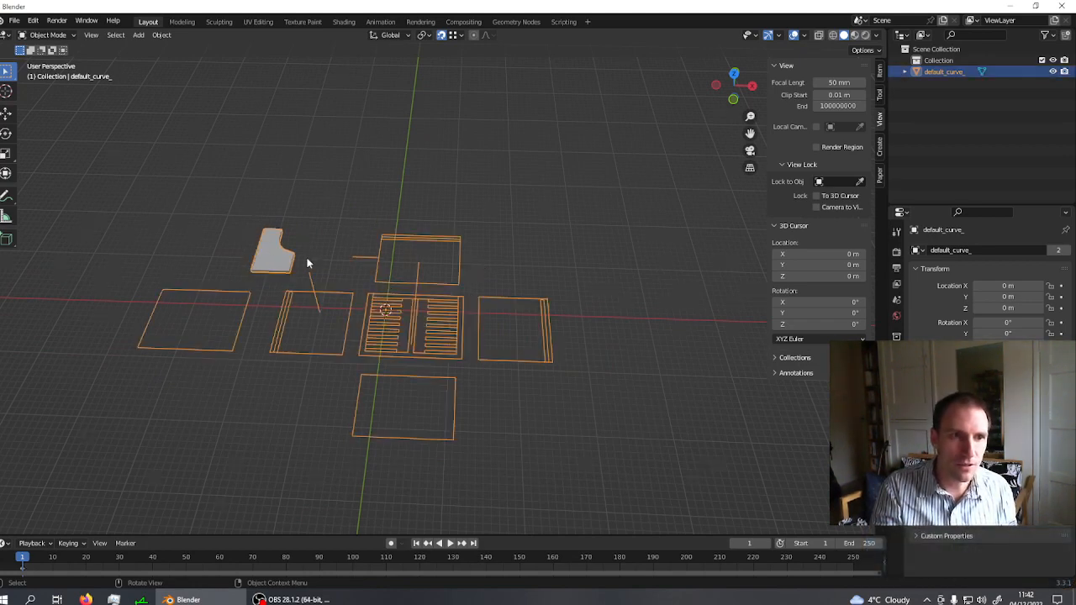
{"action": "key", "text": "ctrl+c"}
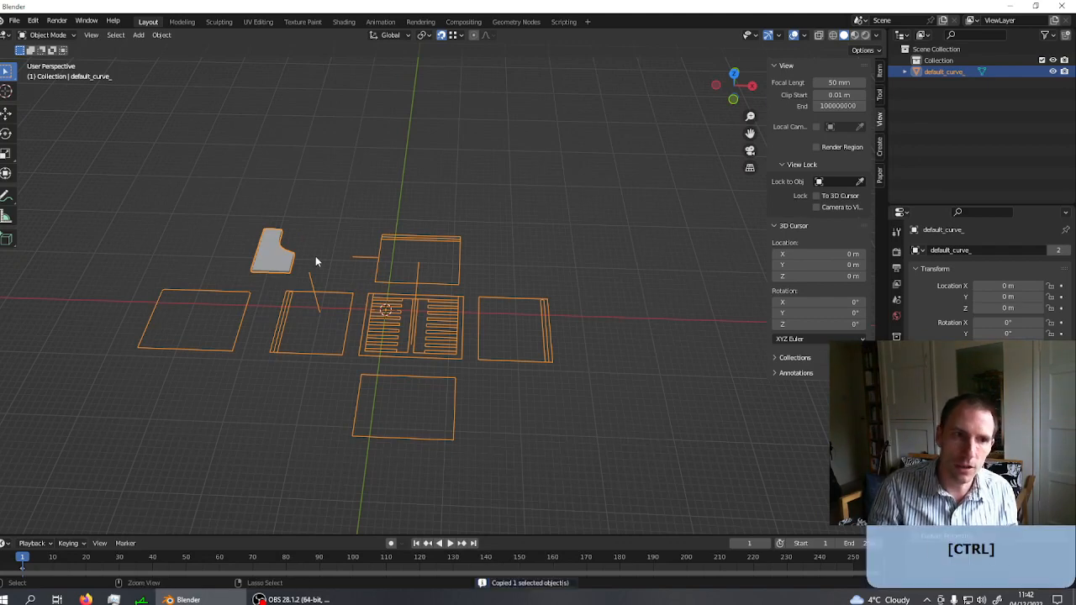
{"action": "key", "text": "ctrl+v"}
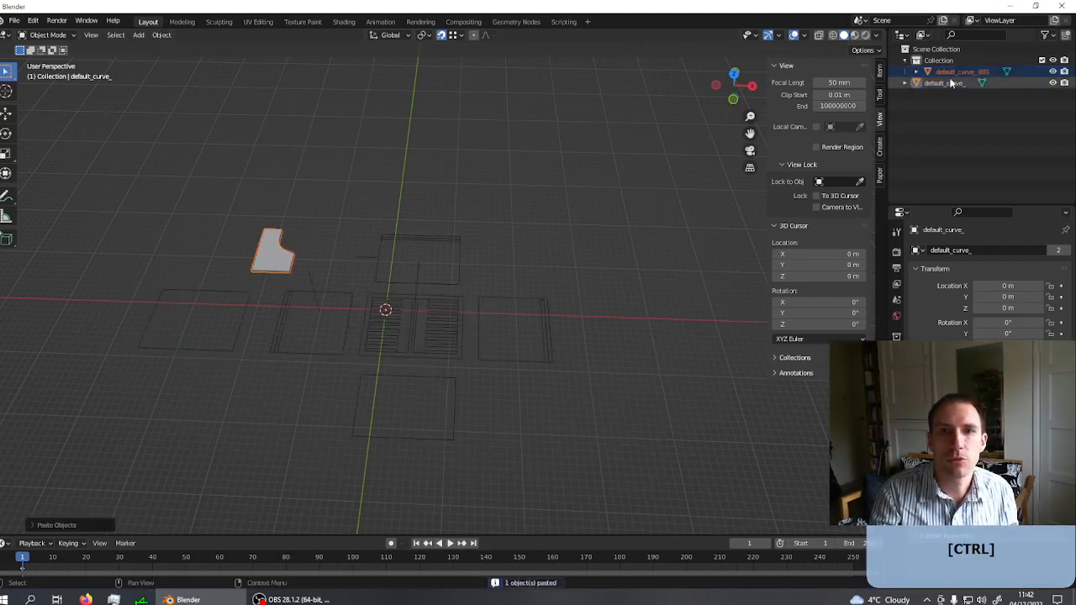
- Duplicate the original default_curve_ object in place and select the pasted copy default_curve_.001
{"action": "left_click", "coordinate": [925, 83]}
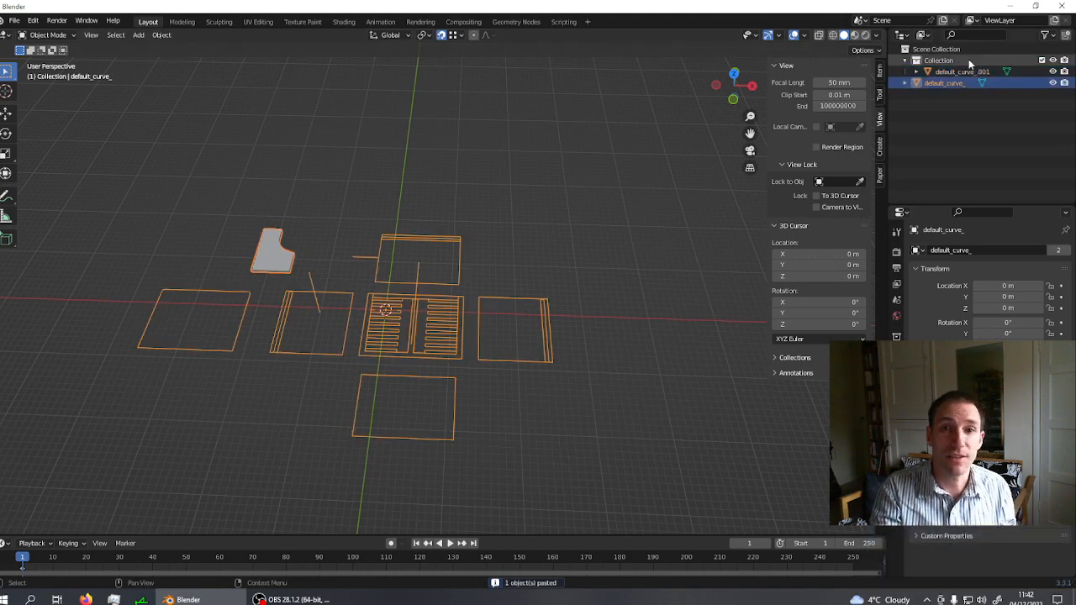
{"action": "scroll", "coordinate": [441, 263], "scroll_direction": "down", "scroll_amount": 1}
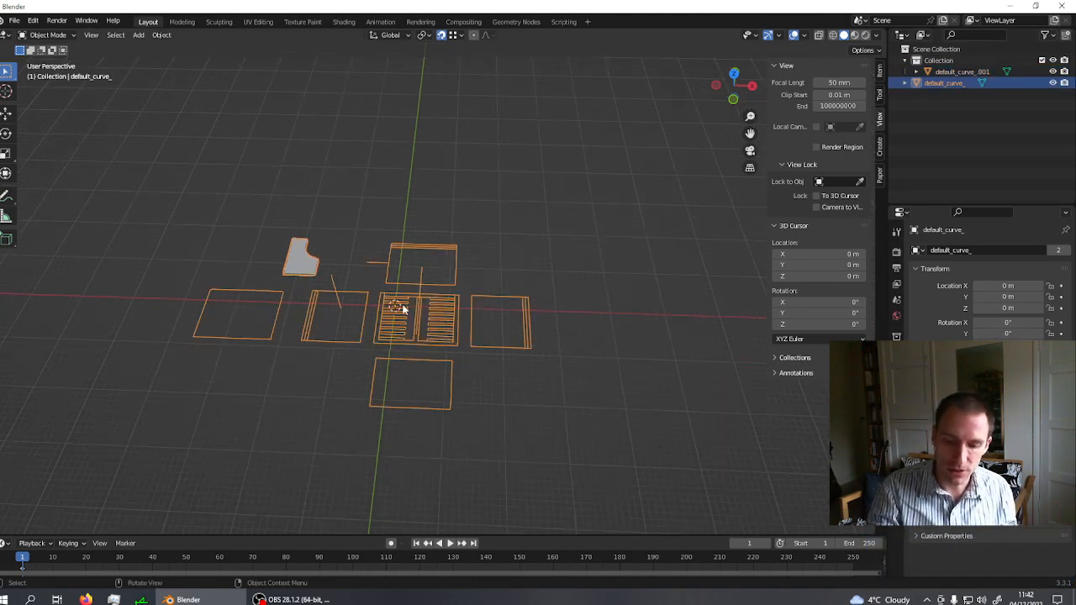
{"action": "key", "text": "shift"}
{"action": "key", "text": "shift+d"}
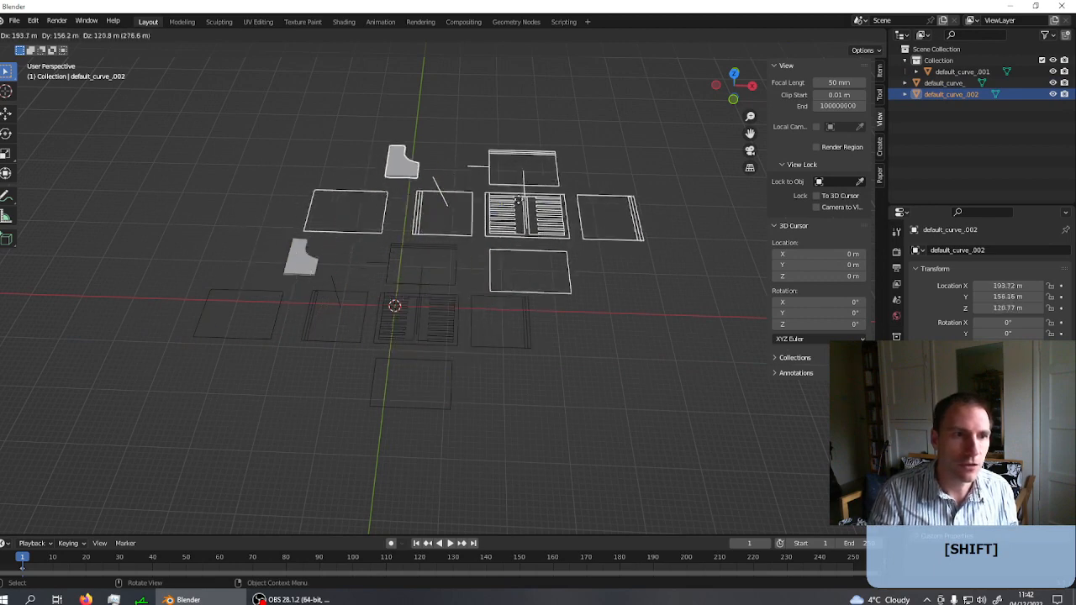
{"action": "key", "text": "Escape"}
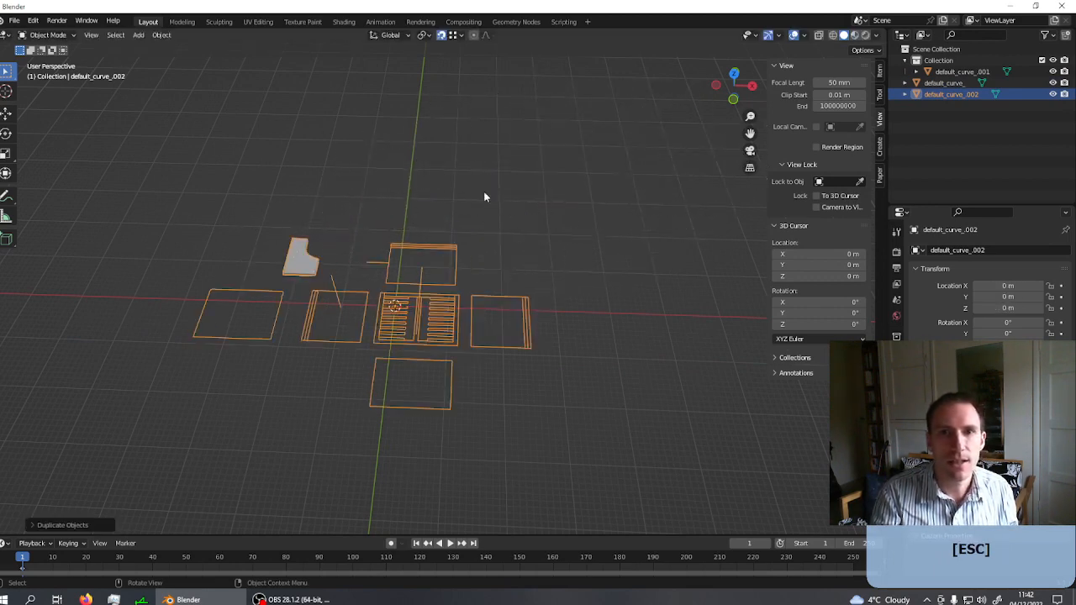
{"action": "left_click", "coordinate": [935, 82]}
{"action": "left_click", "coordinate": [962, 72]}
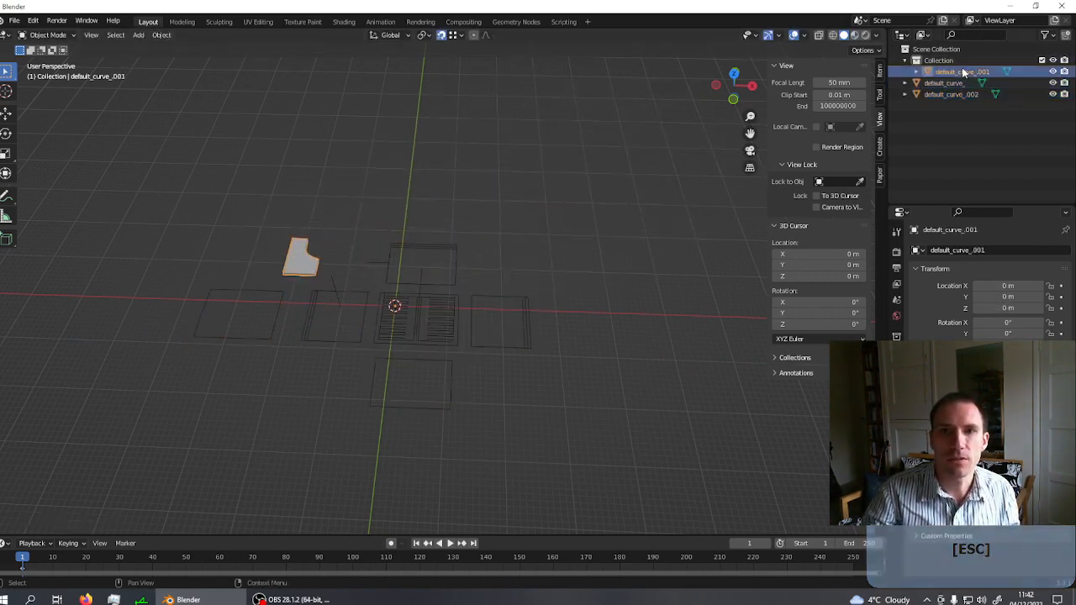
- Delete the duplicate default_curve_.001 and select the remaining drawing copy default_curve_.002
{"action": "key", "text": "Delete"}
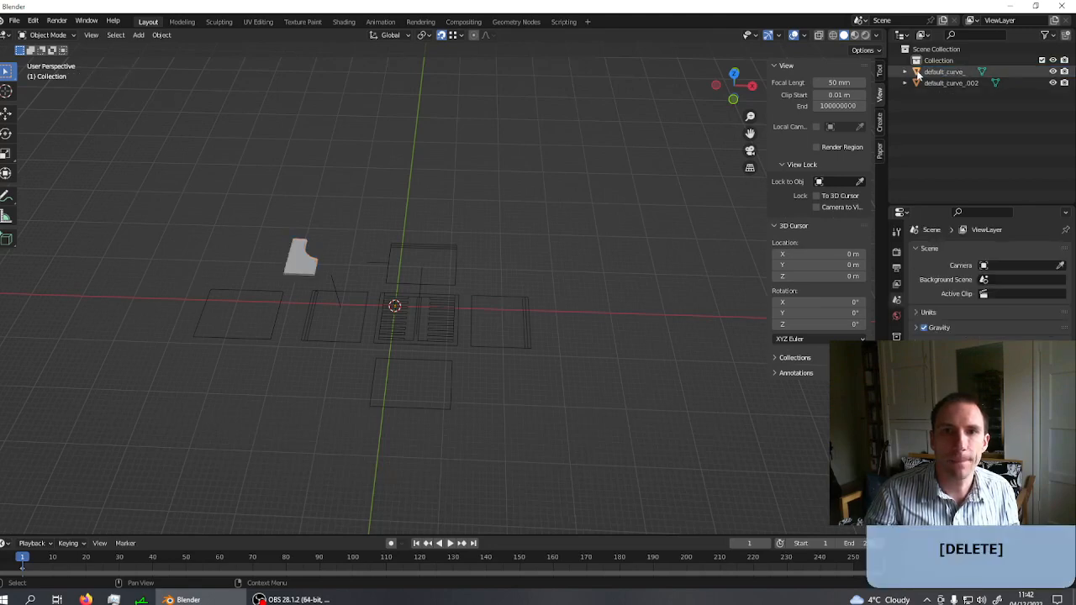
{"action": "left_click", "coordinate": [945, 82]}
{"action": "left_click", "coordinate": [938, 70]}
{"action": "left_click", "coordinate": [356, 309]}
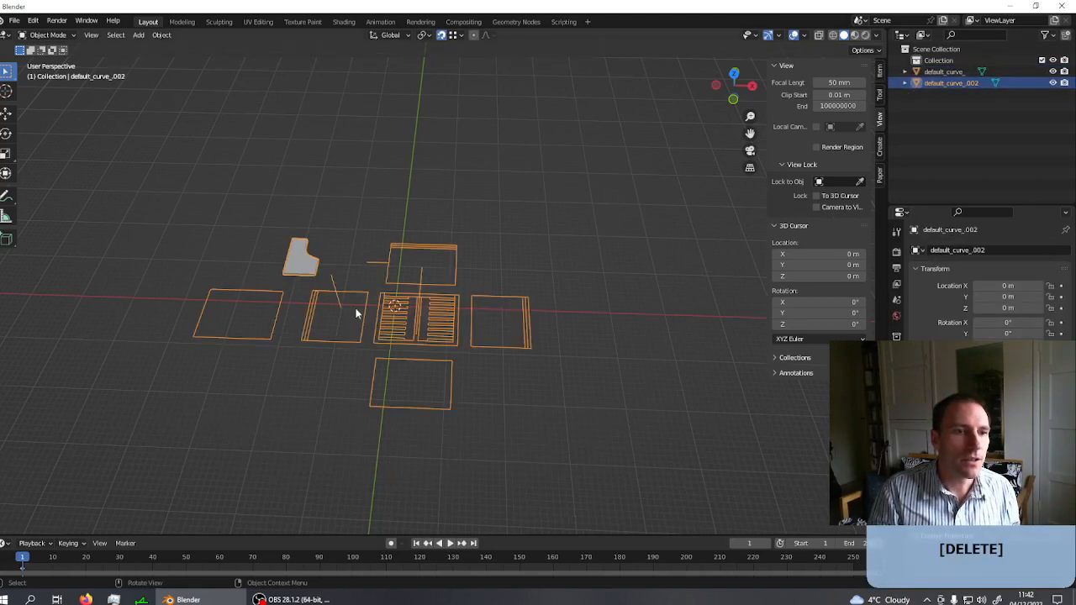
{"action": "scroll", "coordinate": [323, 210], "scroll_direction": "up", "scroll_amount": 2}
{"action": "scroll", "coordinate": [323, 288], "scroll_direction": "down", "scroll_amount": 2}
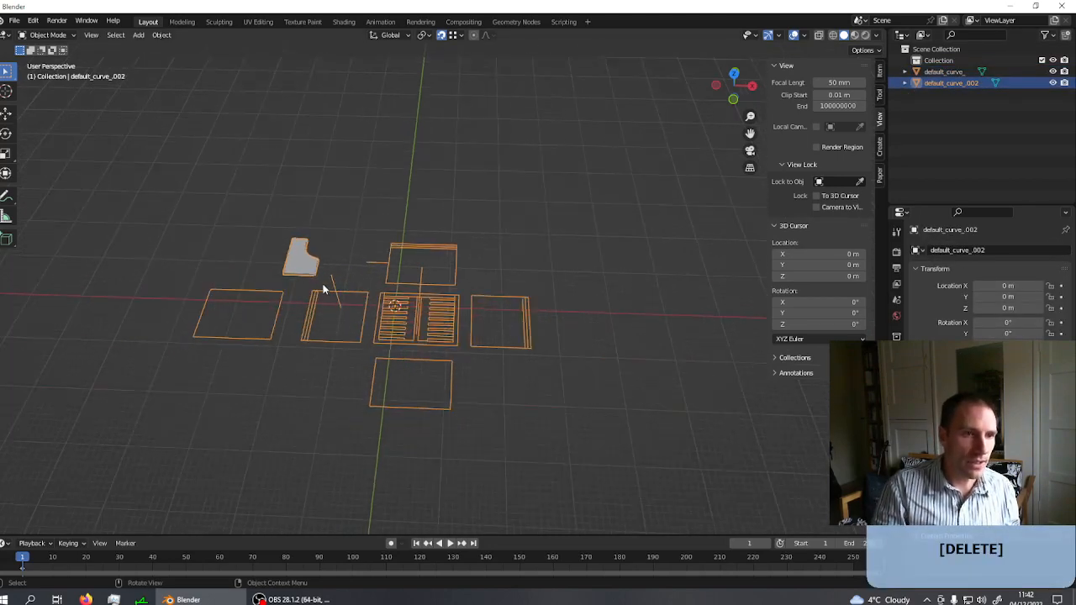
- In default_curve_.002, select all geometry linked to the extruded side panel, delete its vertices and return to Object Mode
{"action": "key", "text": "Tab"}
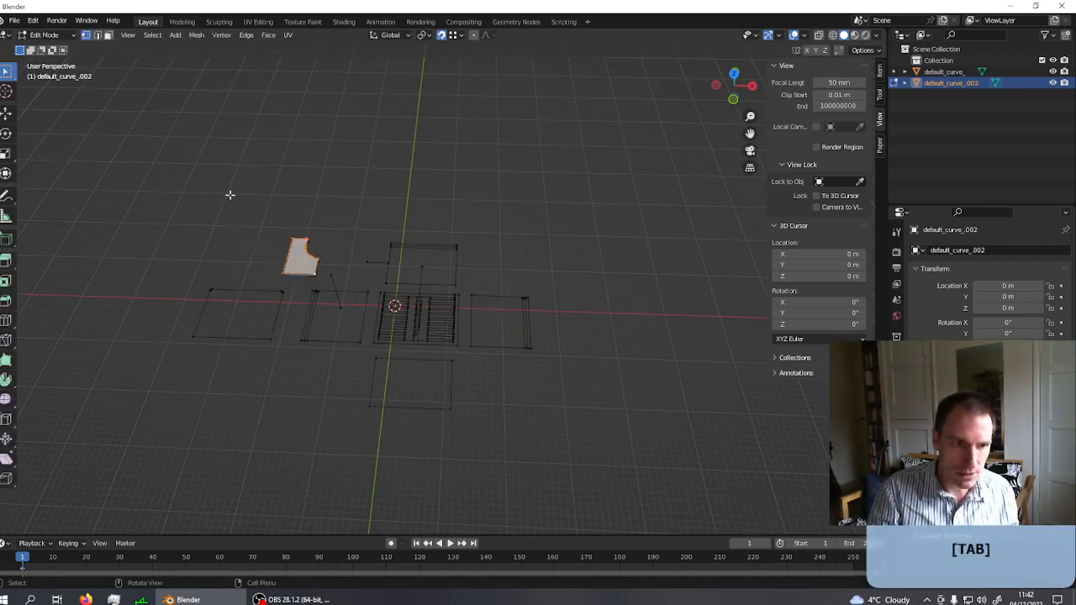
{"action": "left_click_drag", "start_coordinate": [234, 207], "coordinate": [289, 242]}
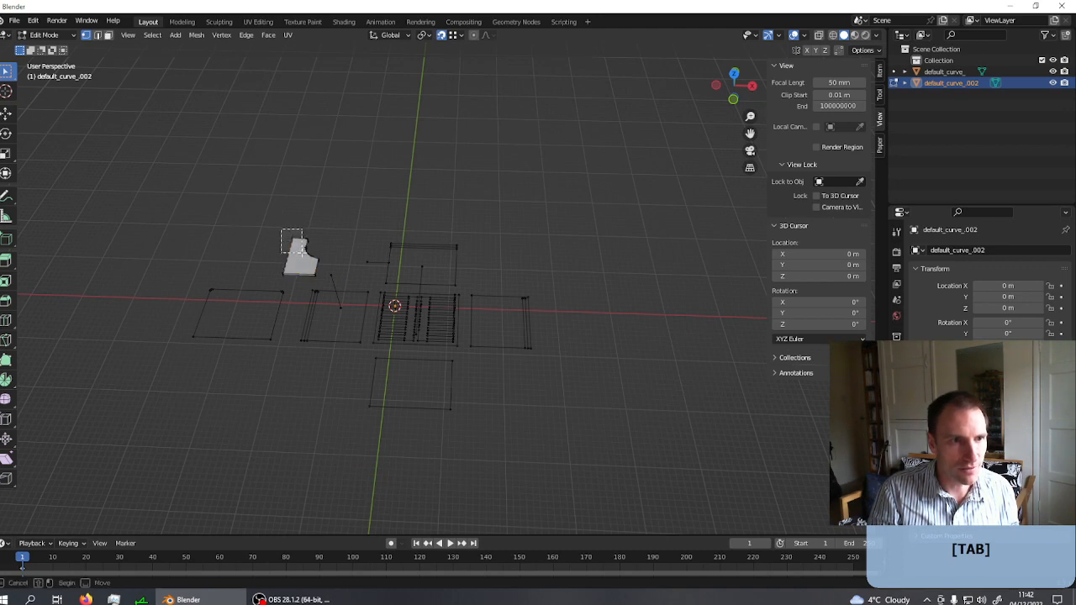
{"action": "key", "text": "ctrl"}
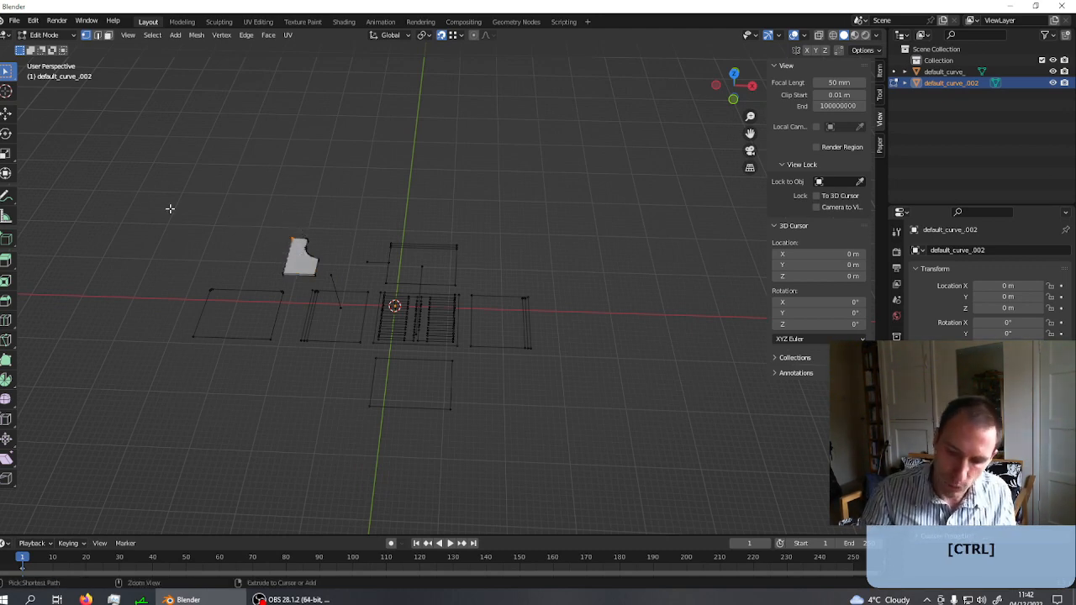
{"action": "key", "text": "ctrl+l"}
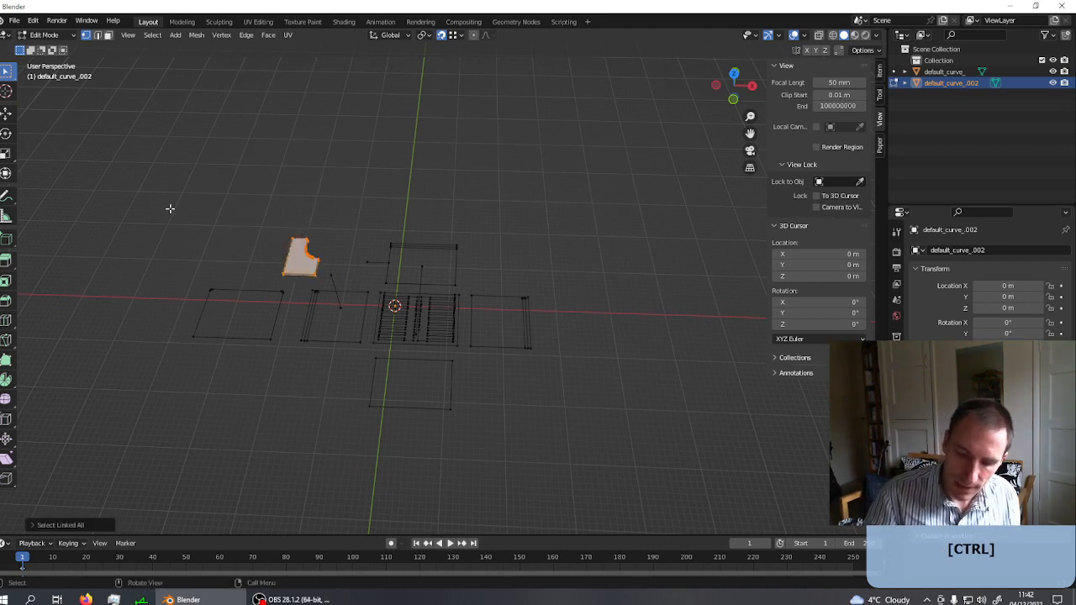
{"action": "key", "text": "v"}
{"action": "left_click", "coordinate": [170, 208]}
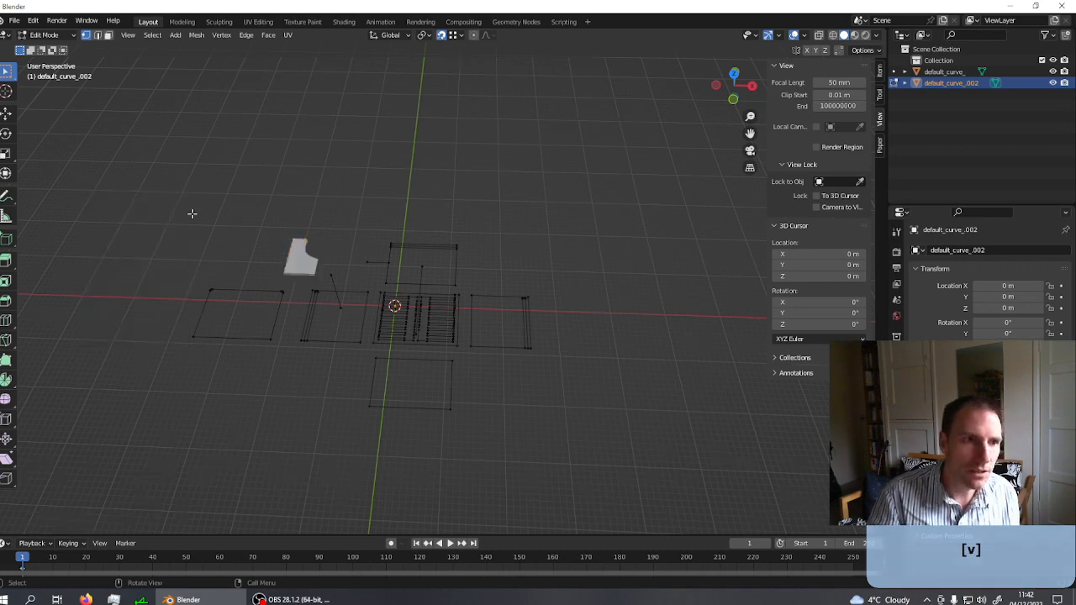
{"action": "key", "text": "Tab"}
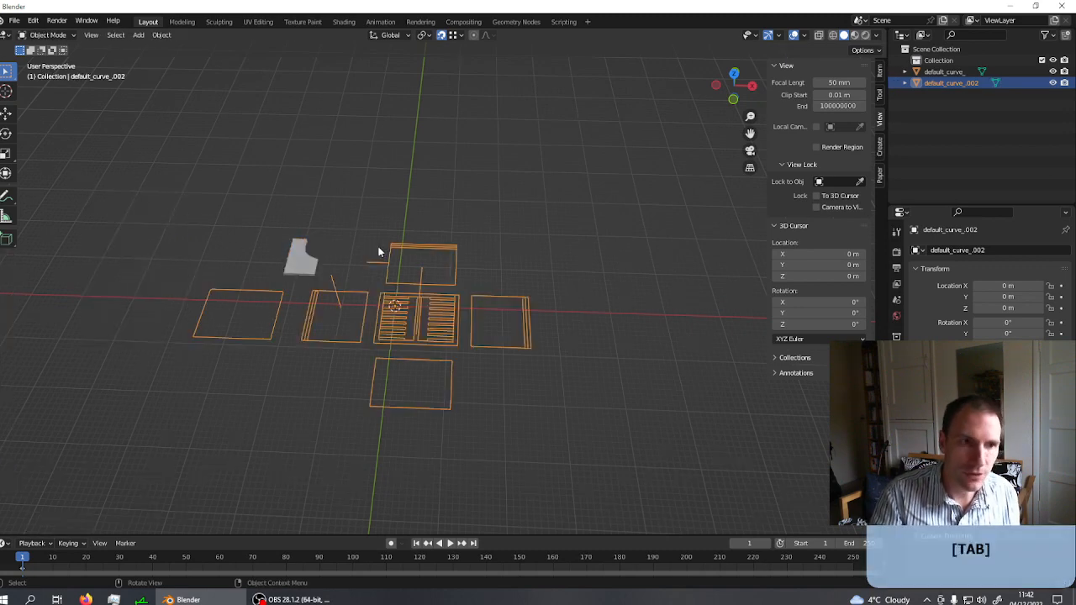
- In default_curve_, keep only the extruded side panel by inverting its linked selection and deleting the vertices of all other outlines
{"action": "left_click", "coordinate": [290, 259]}
{"action": "key", "text": "Tab"}
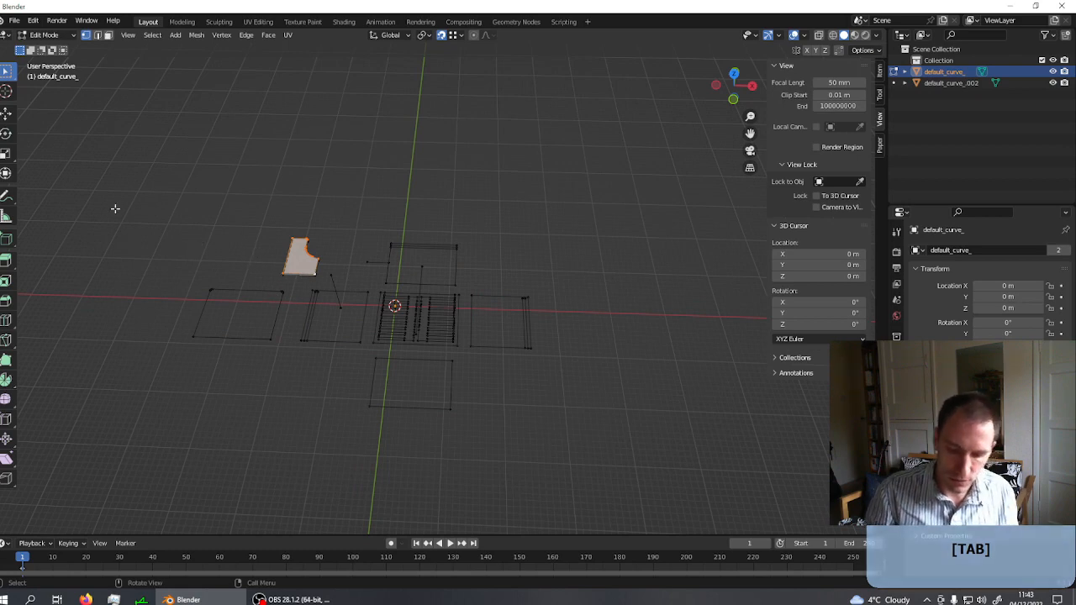
{"action": "key", "text": "ctrl+l"}
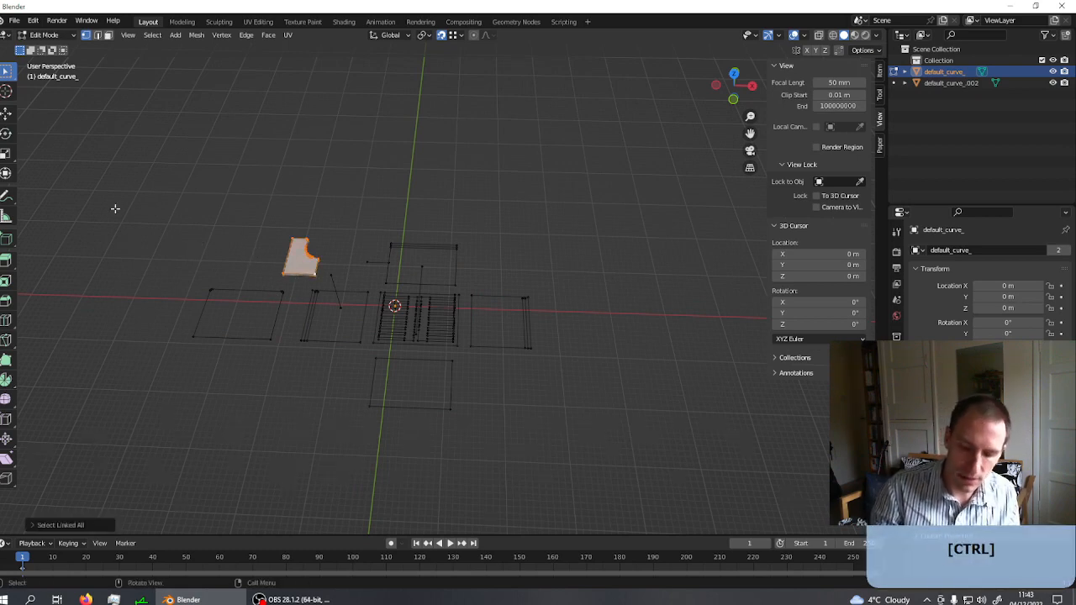
{"action": "key", "text": "ctrl+i"}
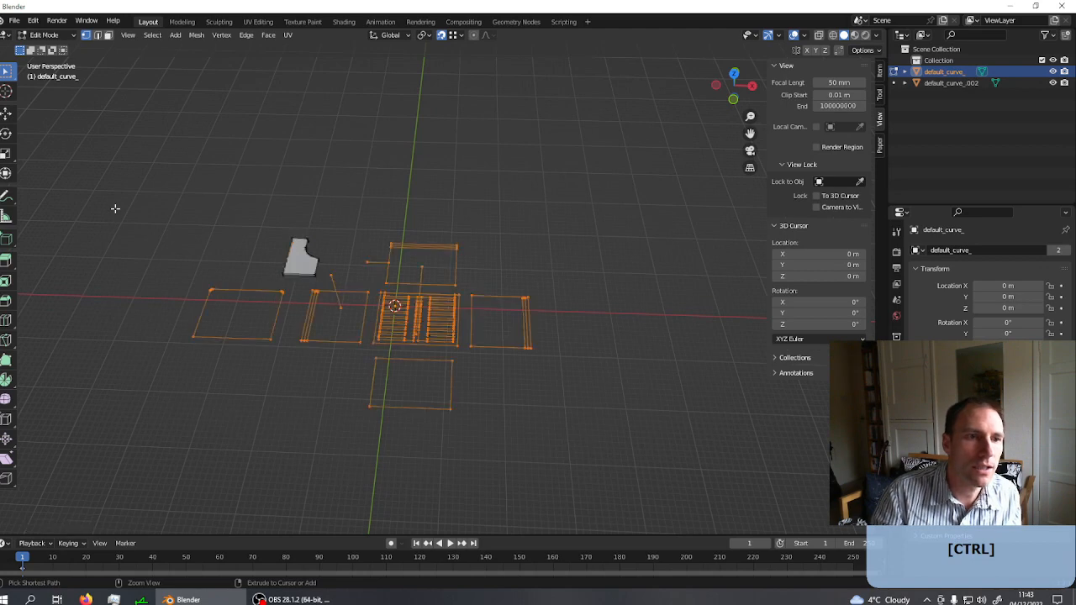
{"action": "key", "text": "x"}
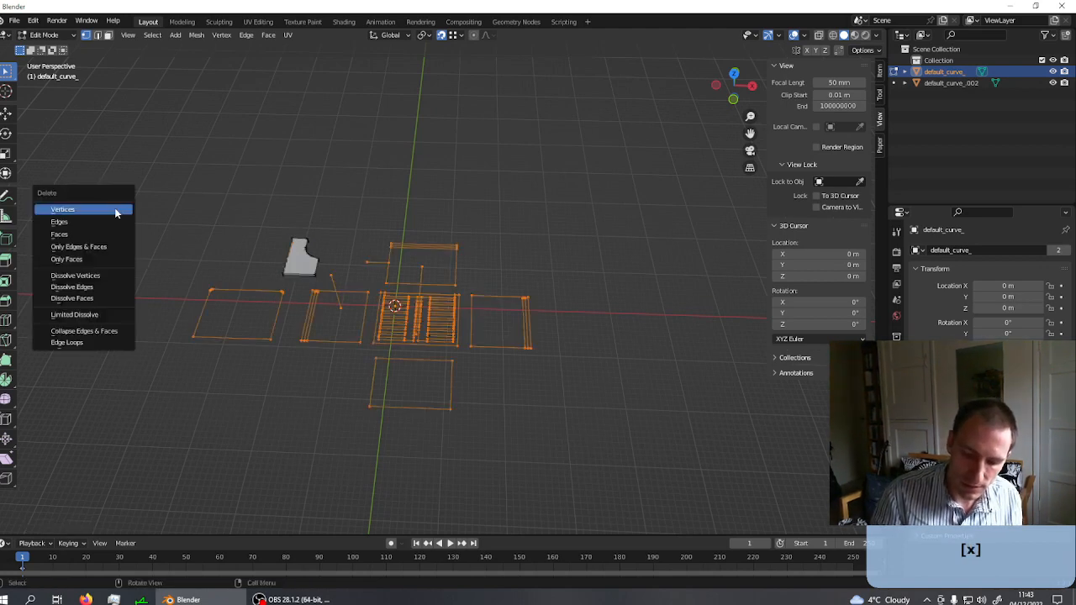
{"action": "key", "text": "v"}
{"action": "key", "text": "Tab"}
{"action": "left_click", "coordinate": [381, 289]}
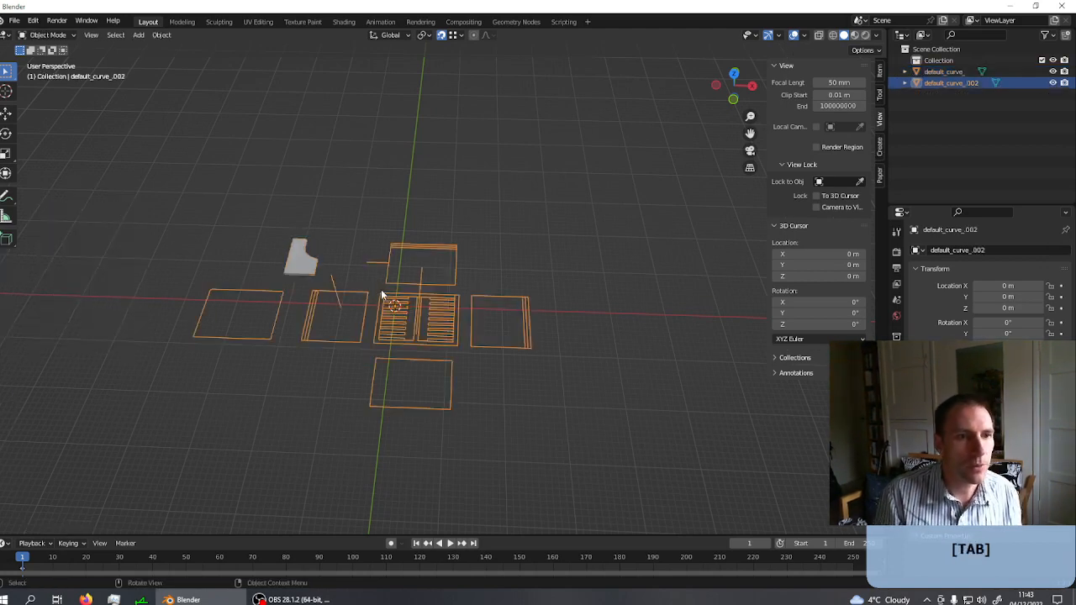
{"action": "left_click", "coordinate": [365, 279]}
{"action": "left_click", "coordinate": [347, 328]}
{"action": "scroll", "coordinate": [309, 282], "scroll_direction": "up", "scroll_amount": 2}
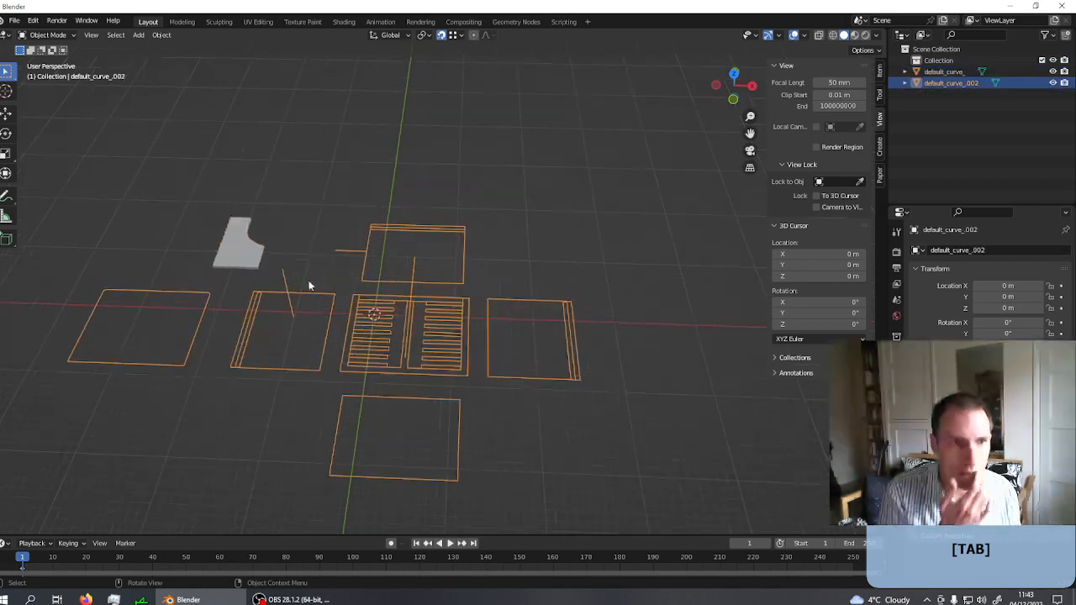
- Snap the 3D cursor to the selected vertex at the bottom corner of the separated side panel
{"action": "left_click", "coordinate": [235, 257]}
{"action": "middle_click_drag", "start_coordinate": [234, 305], "coordinate": [277, 160]}
{"action": "key", "text": "r"}
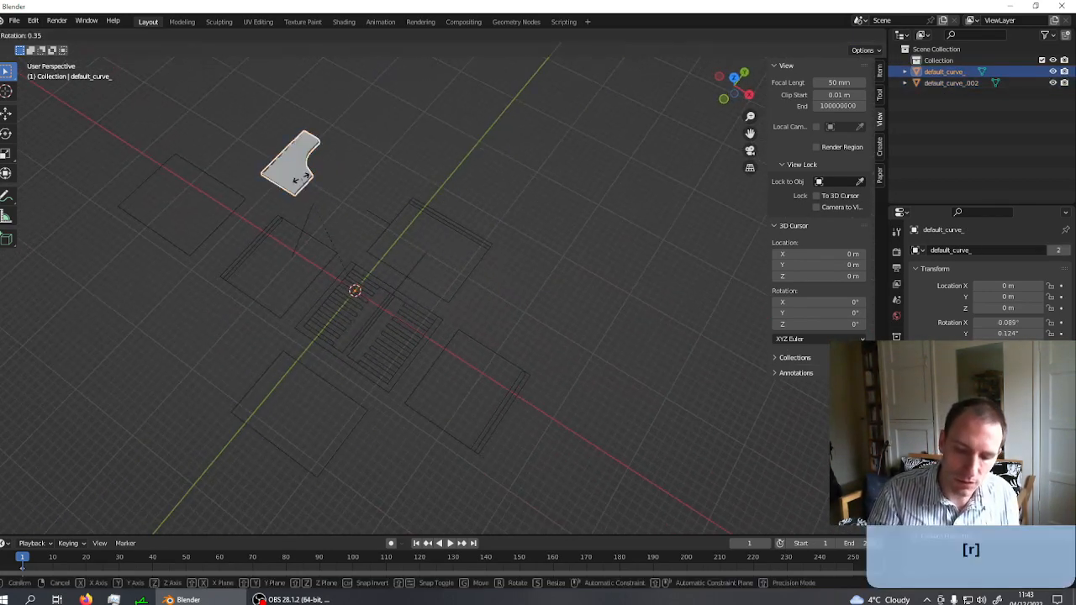
{"action": "key", "text": "Escape"}
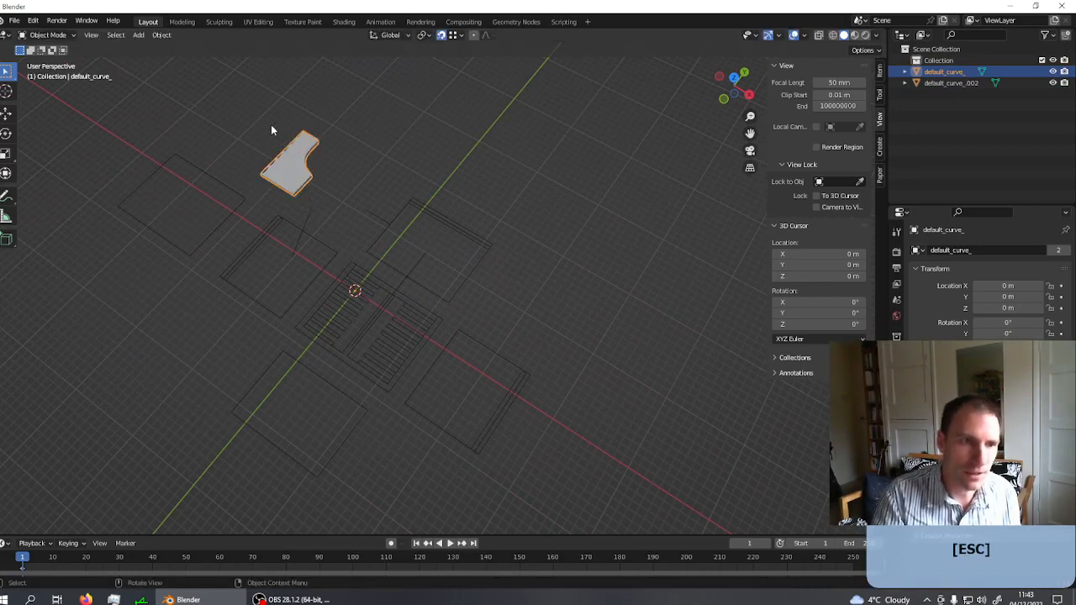
{"action": "key", "text": "Tab"}
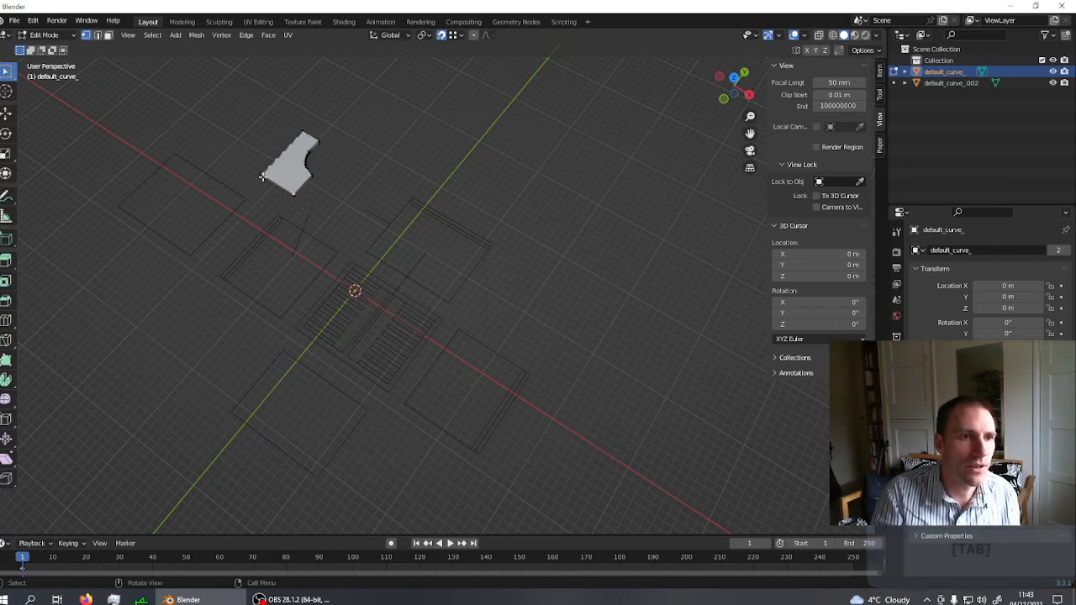
{"action": "right_click", "coordinate": [267, 179]}
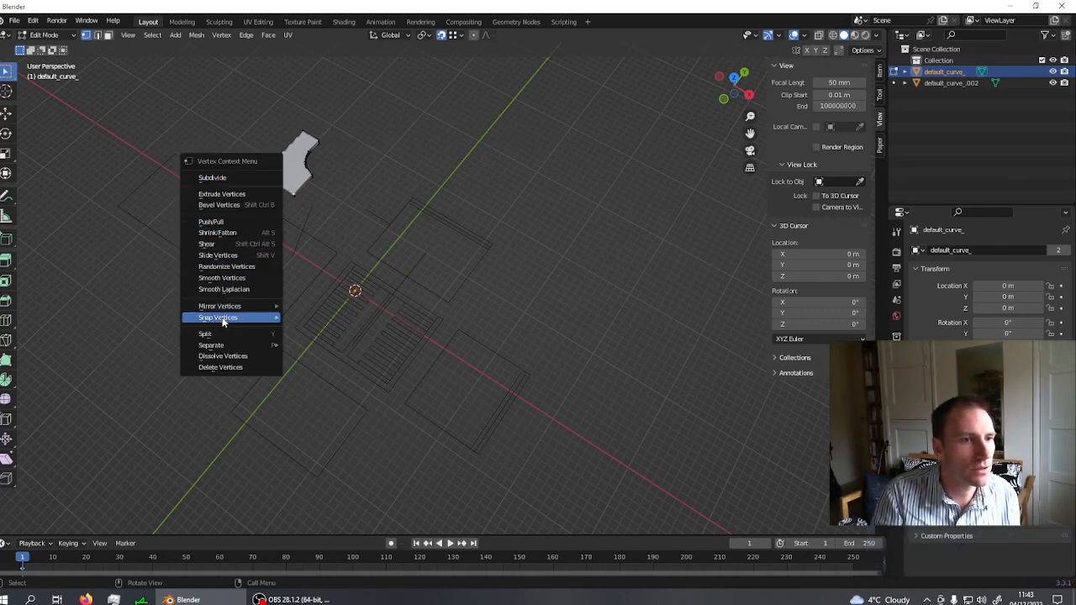
{"action": "mouse_move", "coordinate": [223, 320]}
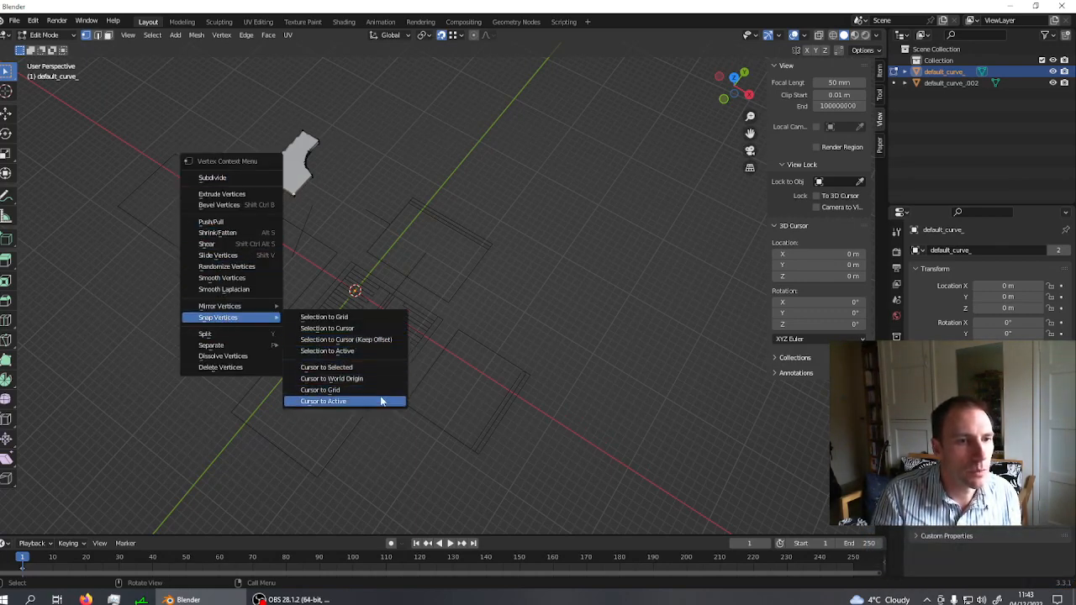
{"action": "left_click", "coordinate": [352, 367]}
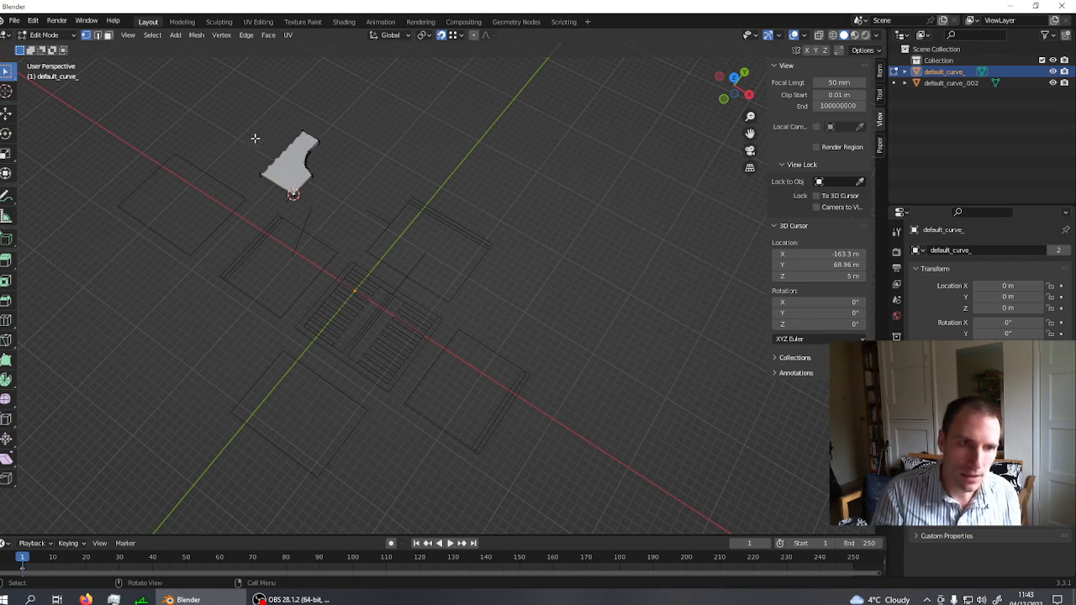
{"action": "left_click", "coordinate": [389, 34]}
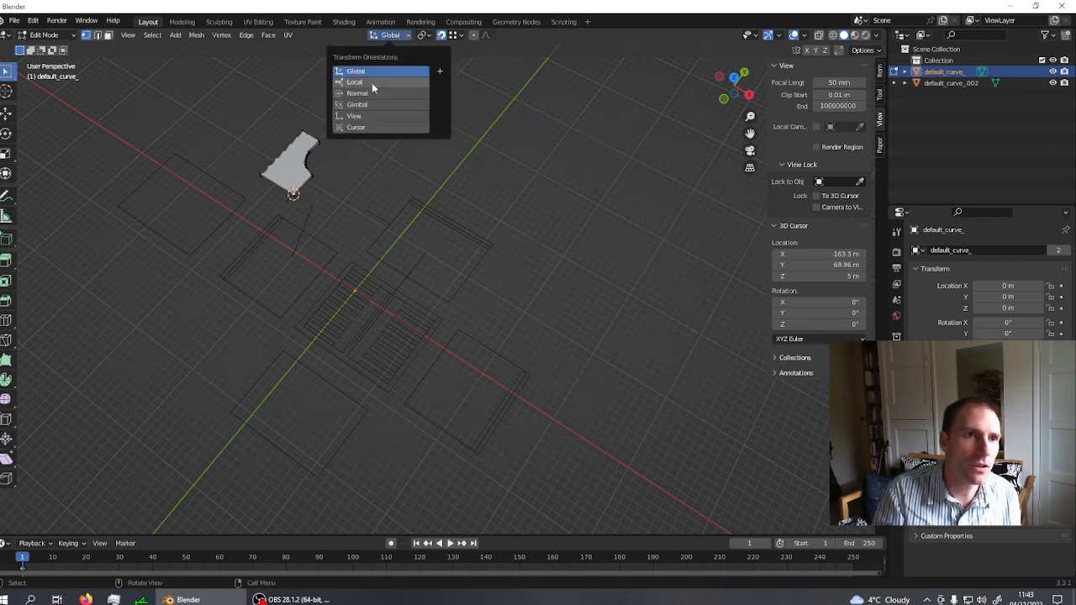
{"action": "left_click", "coordinate": [356, 127]}
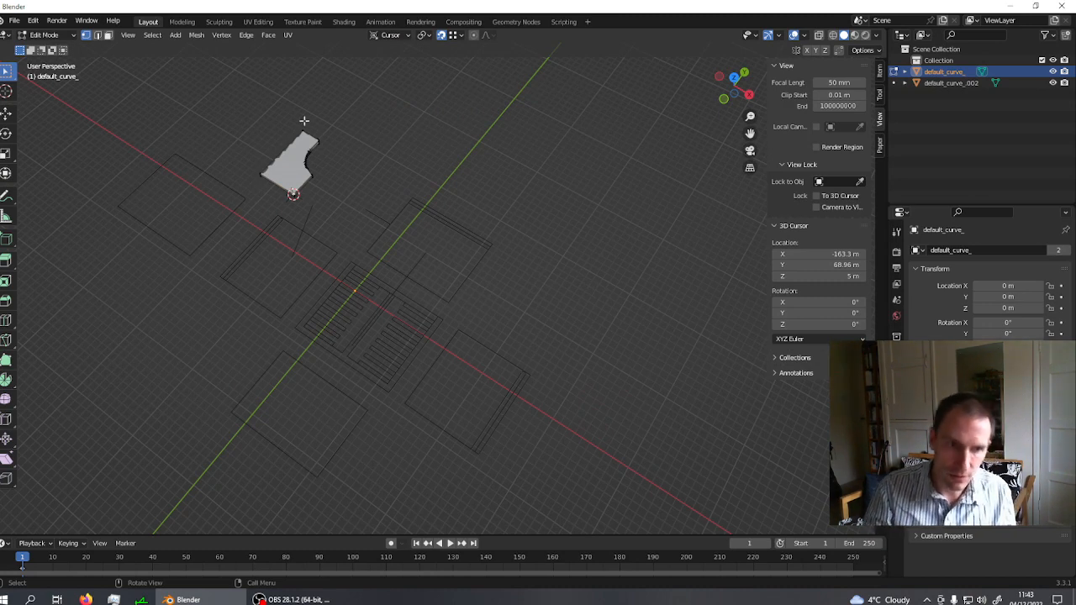
{"action": "key", "text": "ctrl"}
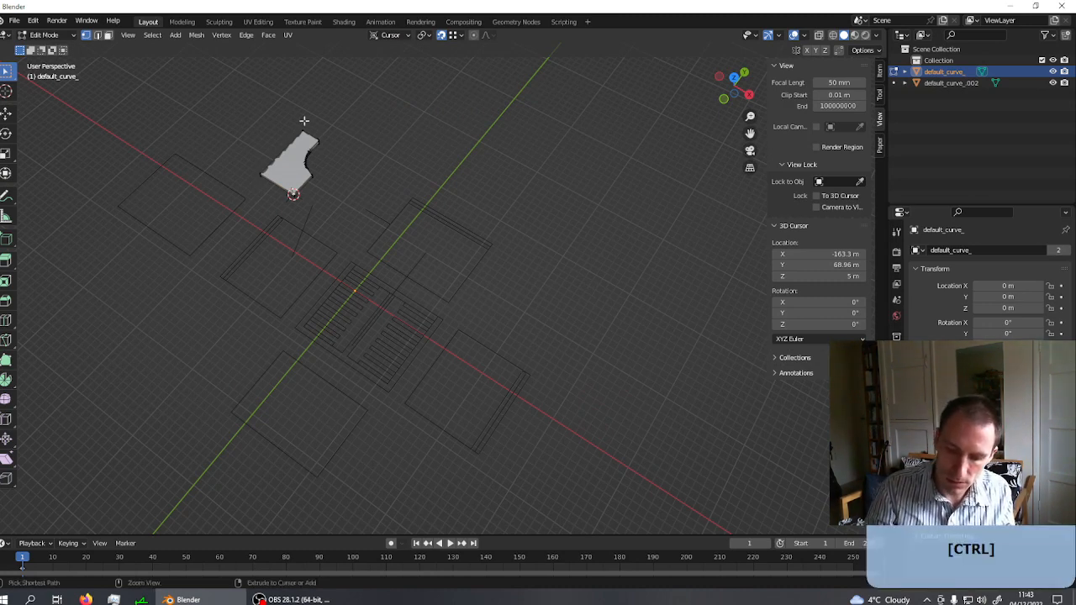
{"action": "key", "text": "ctrl+l"}
{"action": "key", "text": "r"}
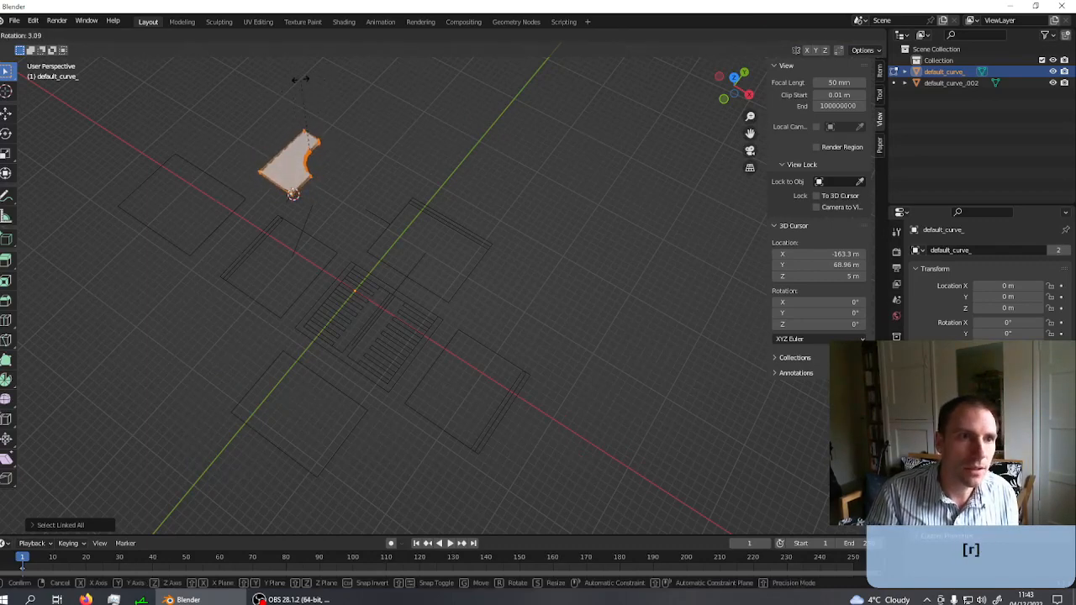
{"action": "key", "text": "x"}
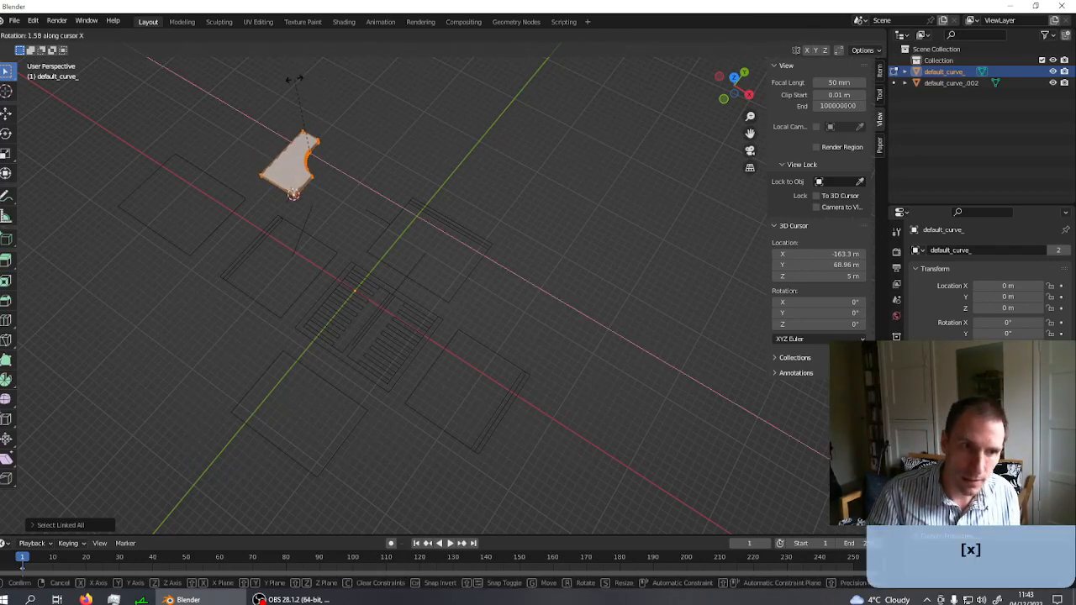
{"action": "key", "text": "Escape"}
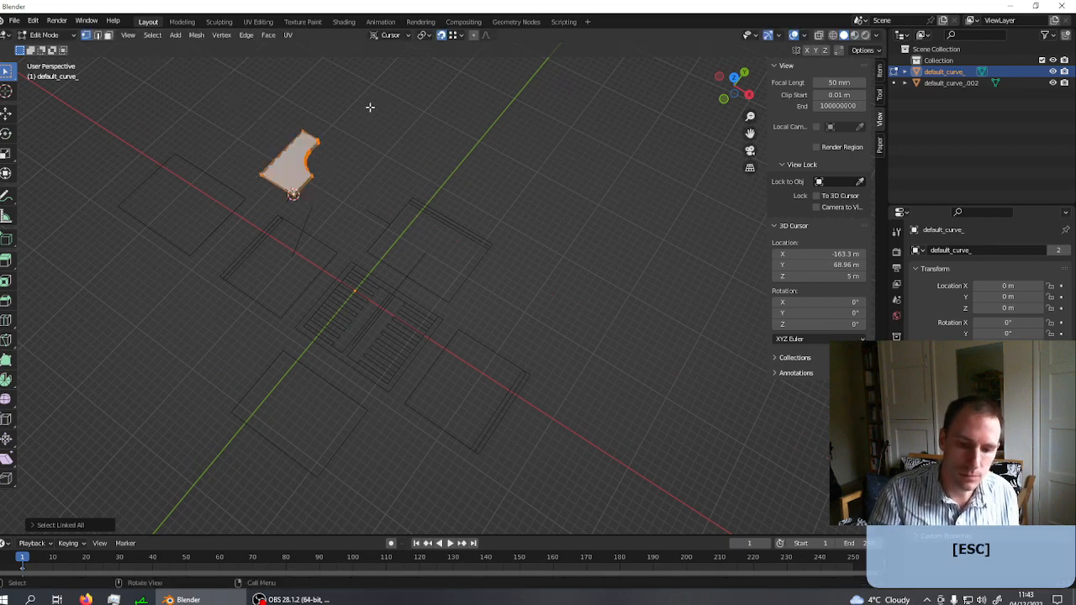
- In Object Mode, rotate the side panel 90° about the global X axis, using the 3D Cursor as pivot point and Global orientation
{"action": "key", "text": "Tab"}
{"action": "key", "text": "r"}
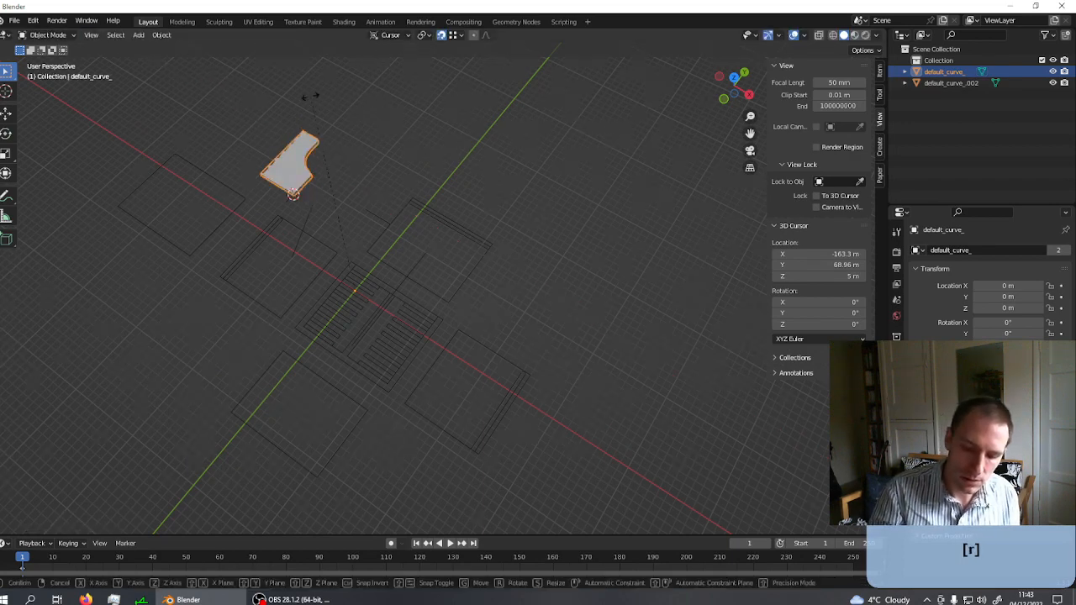
{"action": "key", "text": "x"}
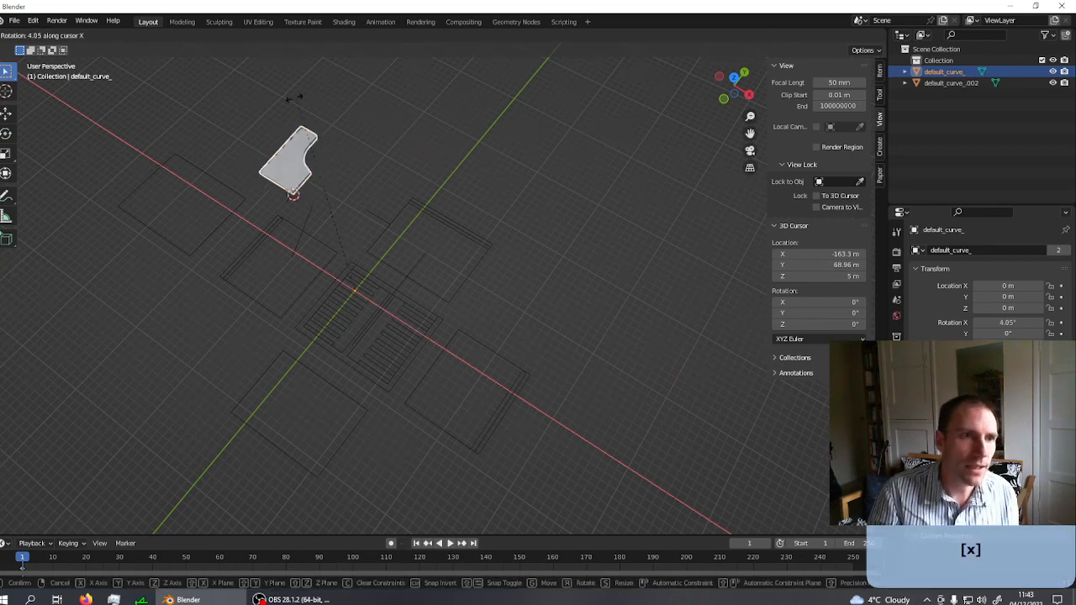
{"action": "key", "text": "Escape"}
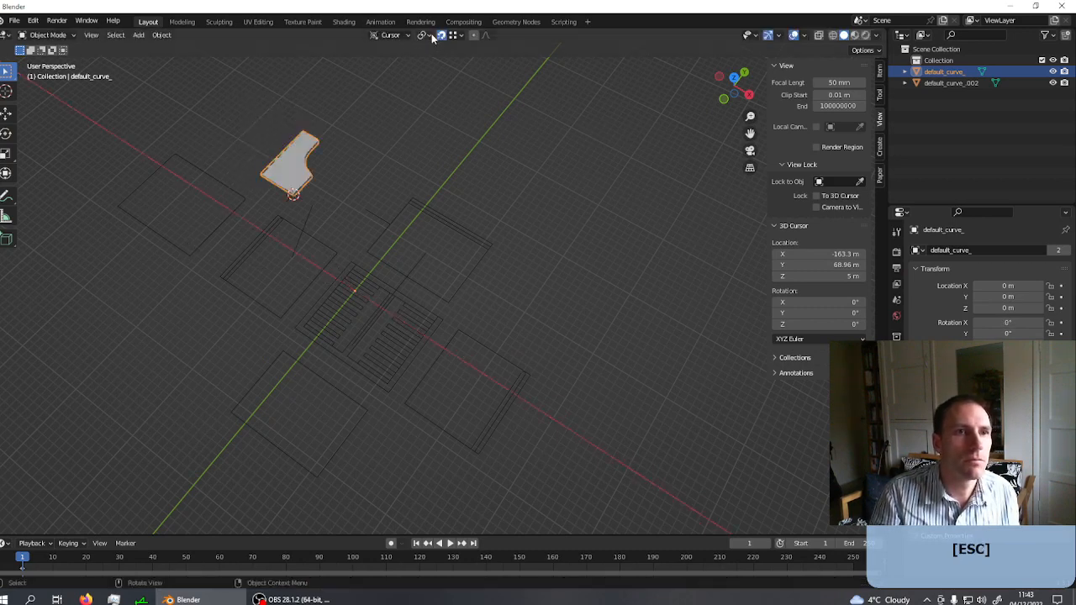
{"action": "left_click", "coordinate": [431, 36]}
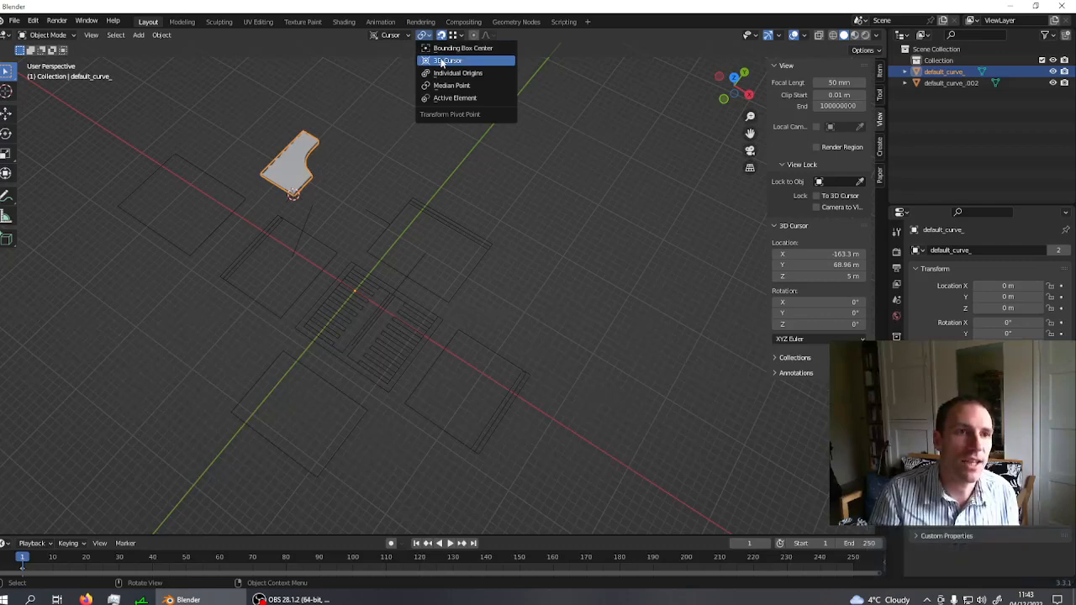
{"action": "left_click", "coordinate": [442, 62]}
{"action": "left_click", "coordinate": [391, 35]}
{"action": "left_click", "coordinate": [362, 71]}
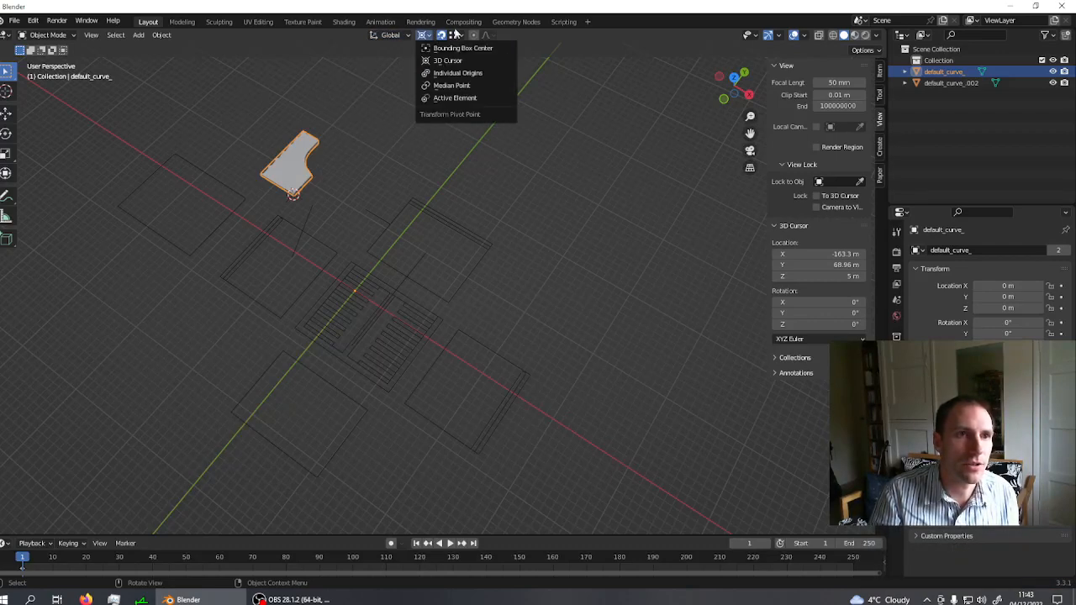
{"action": "key", "text": "r"}
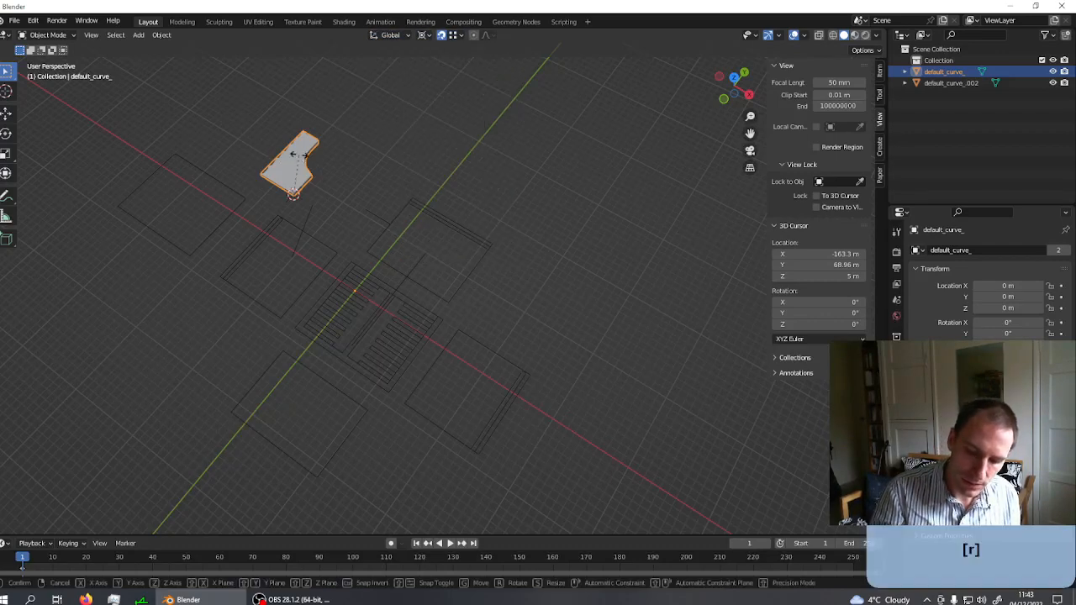
{"action": "key", "text": "x"}
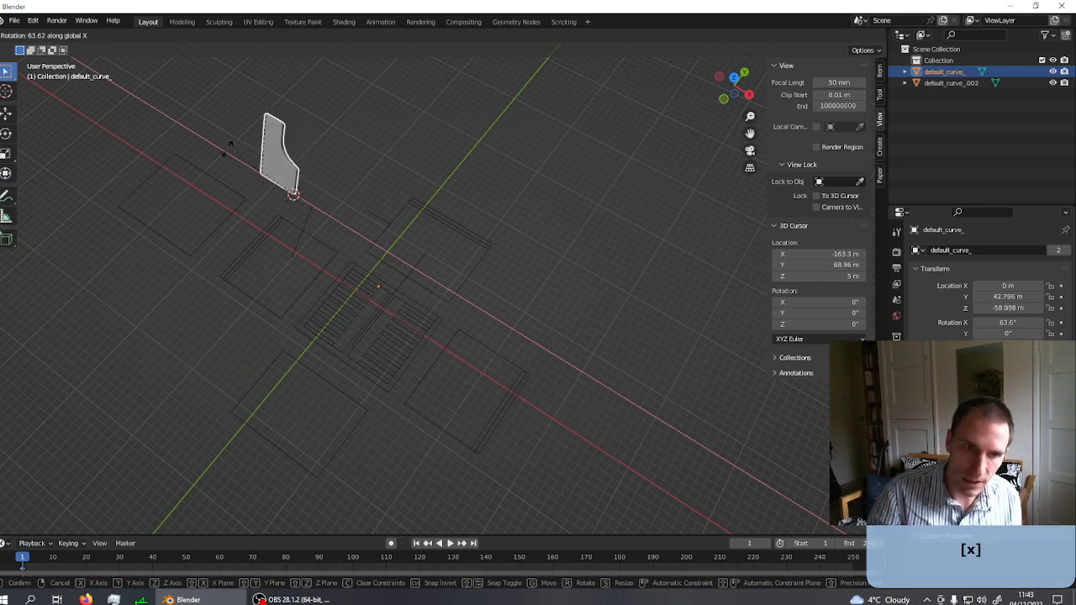
{"action": "type", "text": "90"}
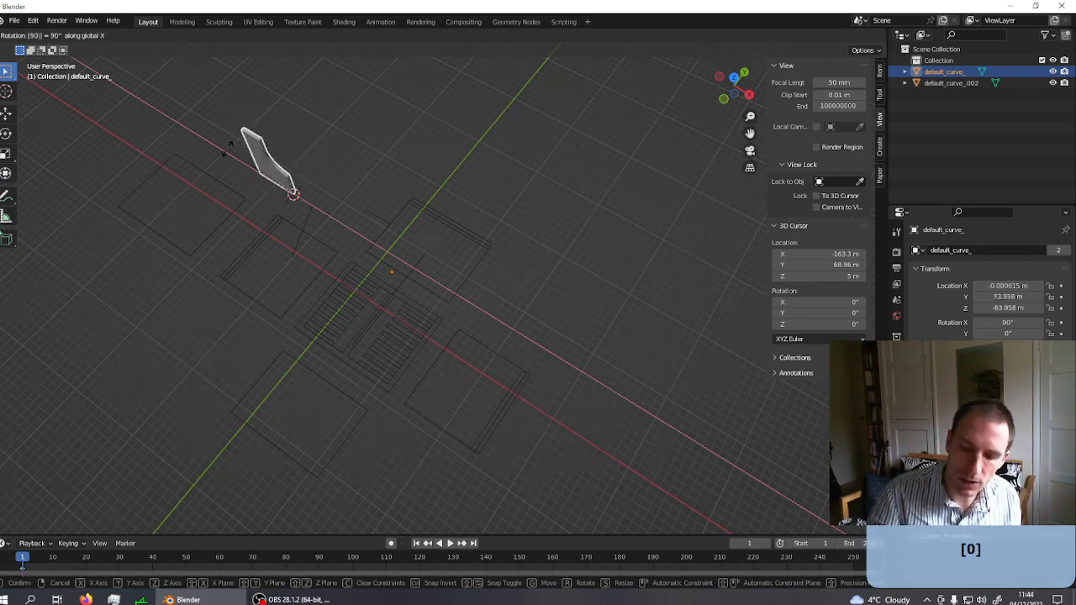
{"action": "key", "text": "Return"}
- Set the origin of the upright side panel to the 3D cursor at its bottom corner
{"action": "middle_click_drag", "start_coordinate": [245, 234], "coordinate": [279, 268]}
{"action": "right_click", "coordinate": [136, 213]}
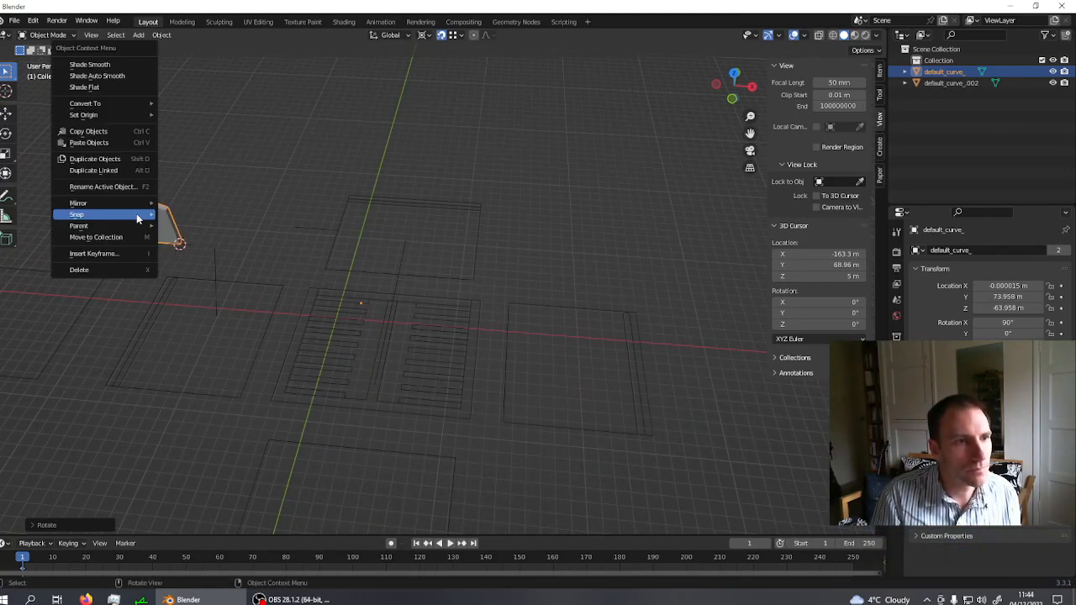
{"action": "mouse_move", "coordinate": [127, 102]}
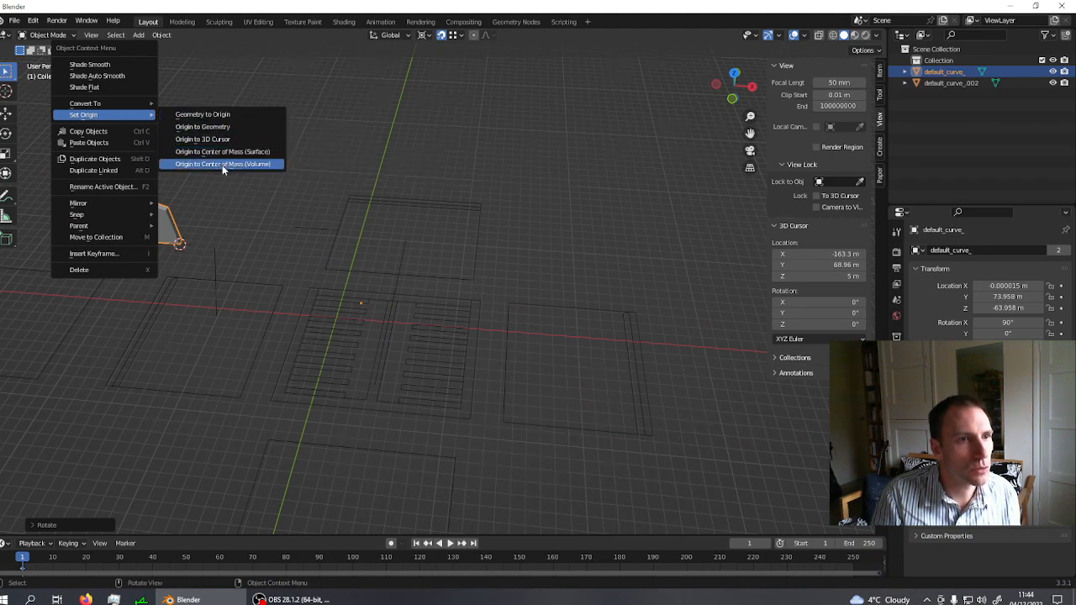
{"action": "left_click", "coordinate": [206, 139]}
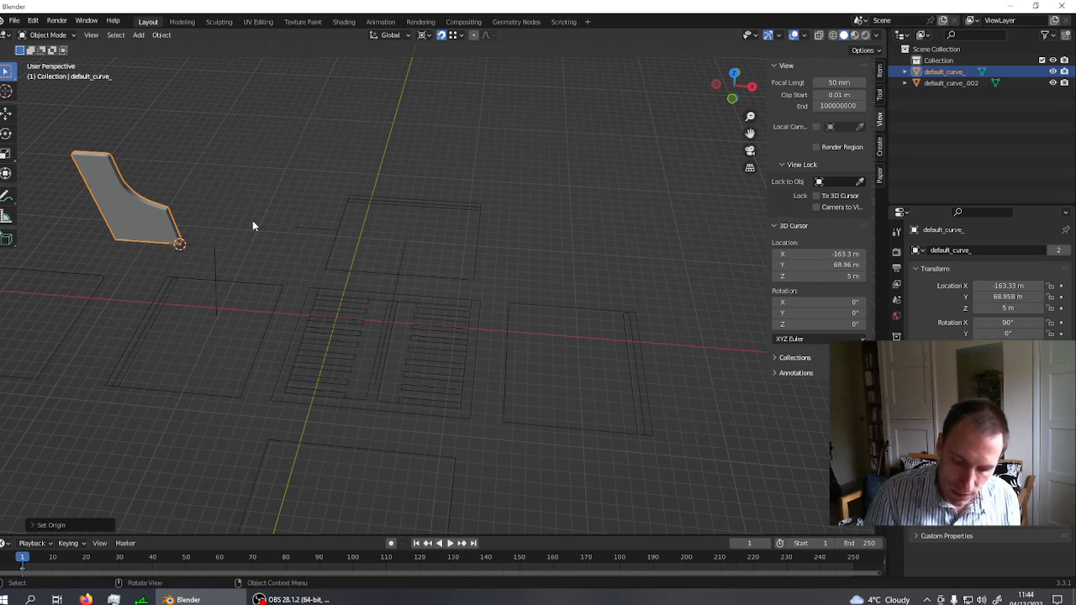
- Duplicate the upright side panel and move the copy onto the outline of the slotted panel
{"action": "key", "text": "shift+d"}
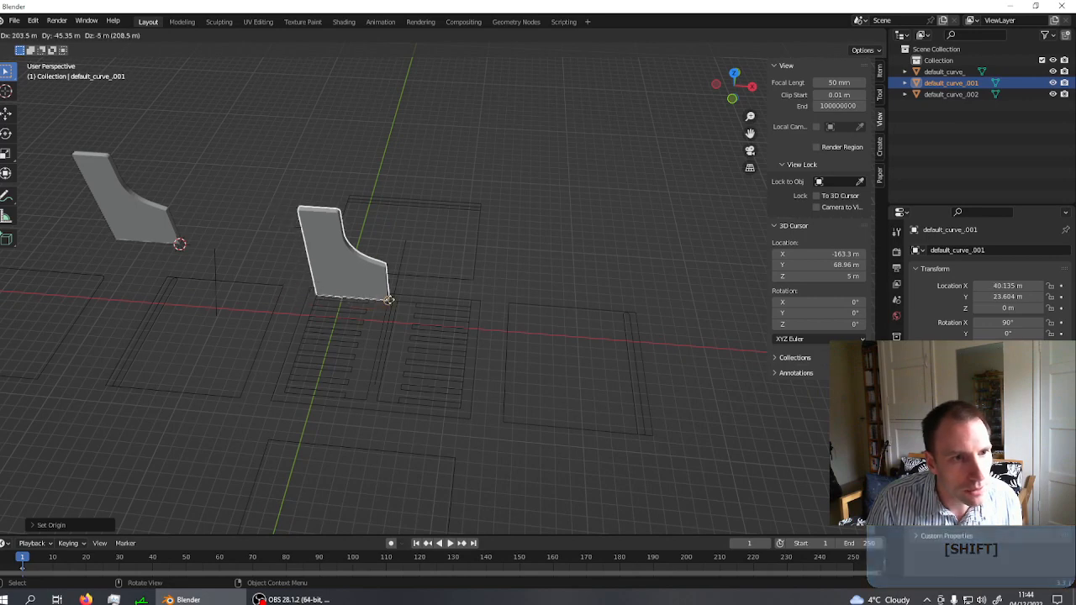
- Cancel the pending move and snap the 3D cursor to the curved panel's bottom corner vertex on its tall straight side
{"action": "key", "text": "Escape"}
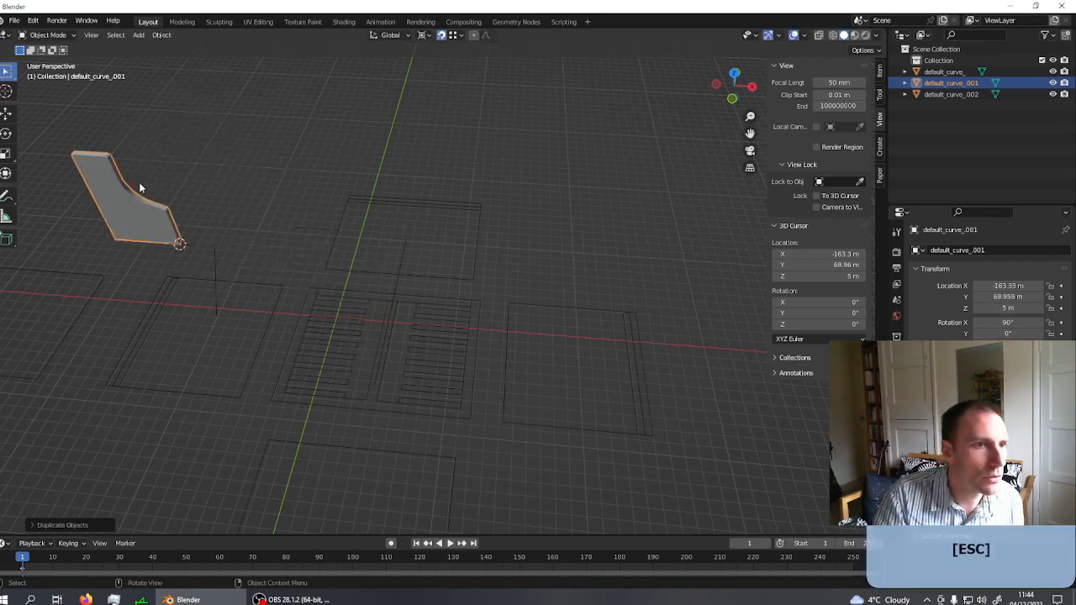
{"action": "right_click", "coordinate": [122, 216]}
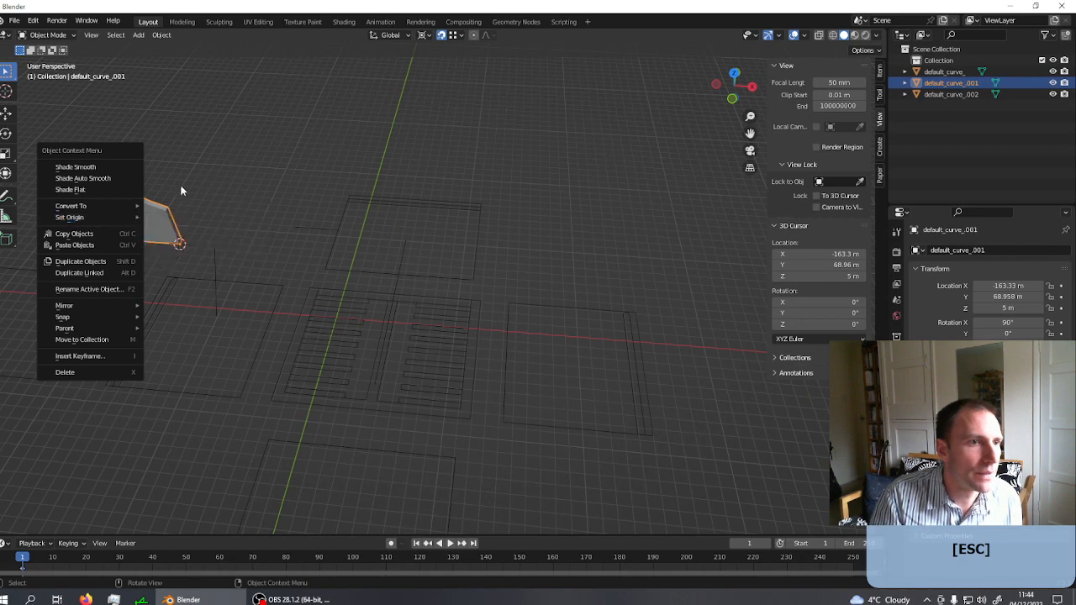
{"action": "key", "text": "Tab"}
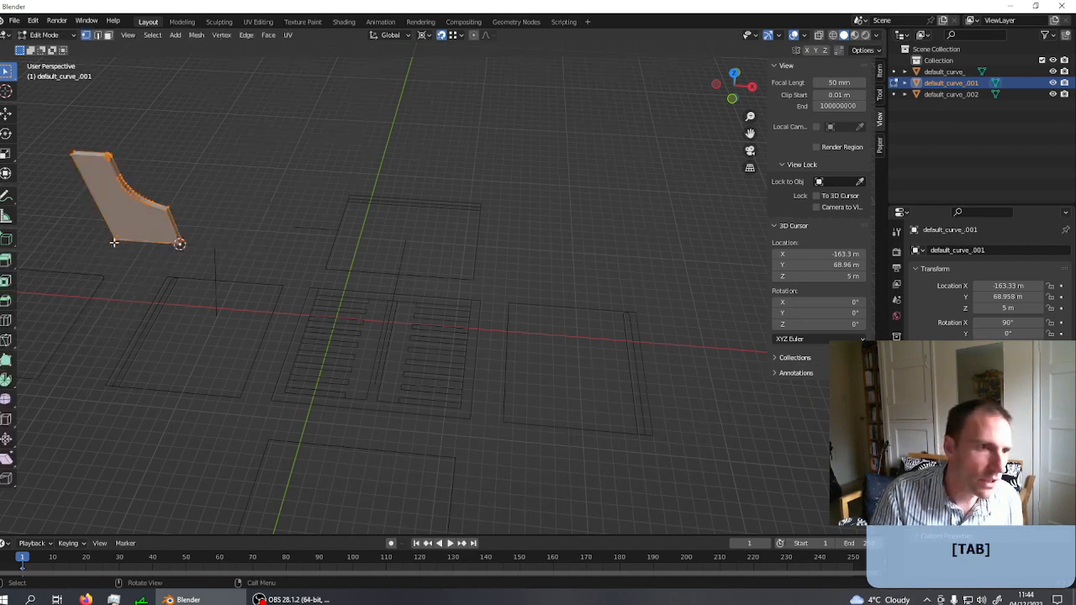
{"action": "right_click", "coordinate": [75, 220]}
{"action": "mouse_move", "coordinate": [75, 220]}
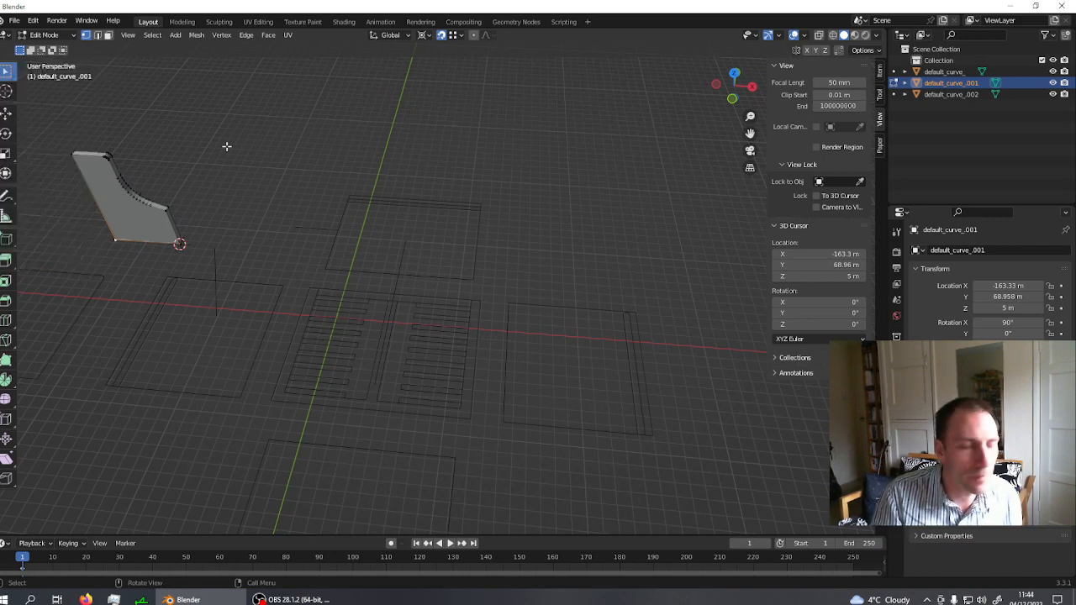
{"action": "right_click", "coordinate": [181, 156]}
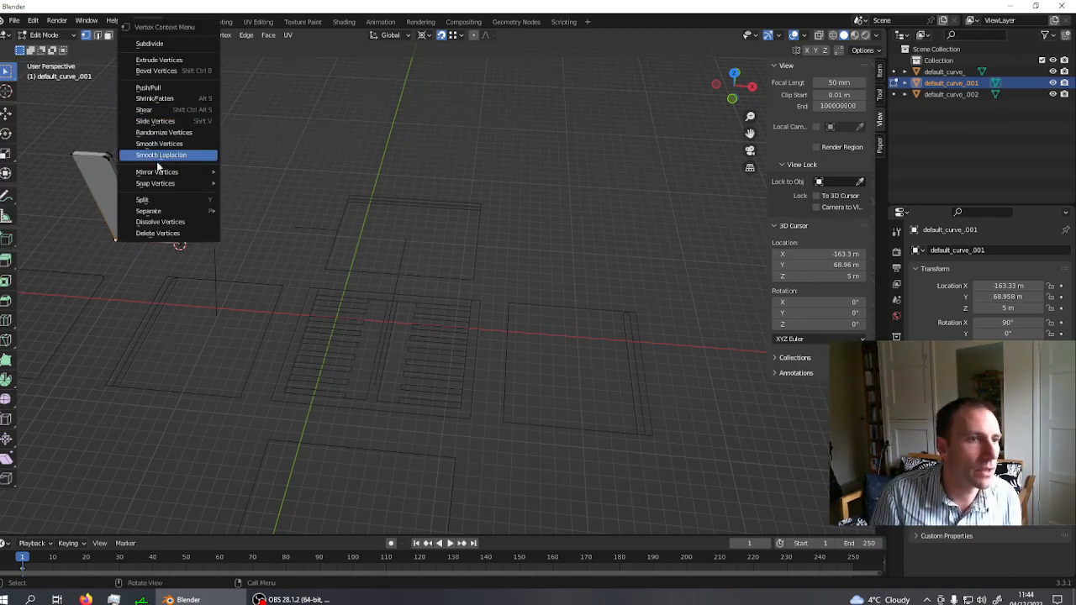
{"action": "mouse_move", "coordinate": [162, 185]}
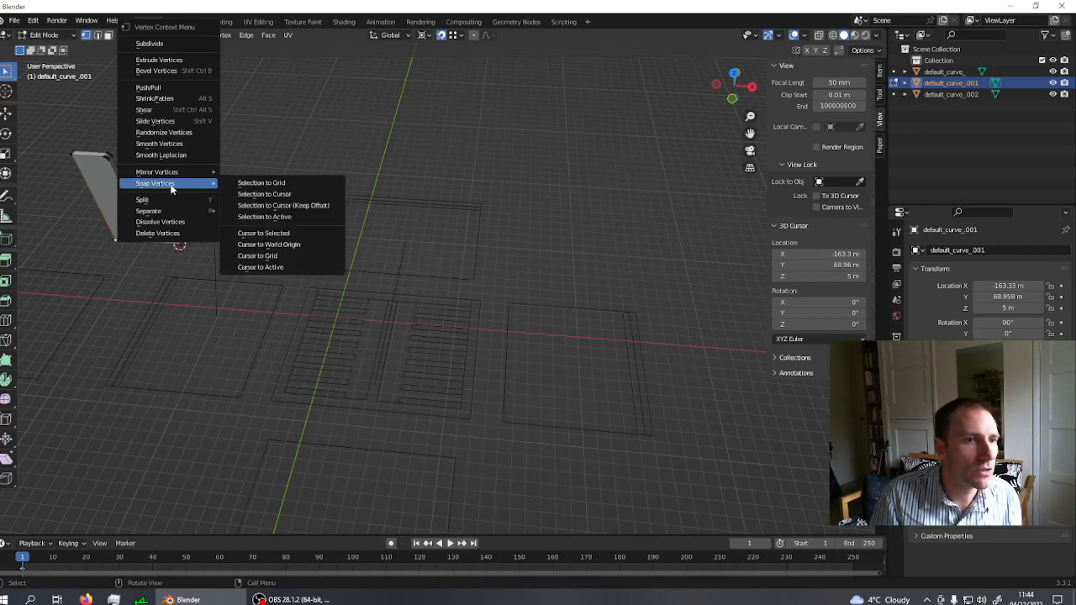
{"action": "left_click", "coordinate": [240, 233]}
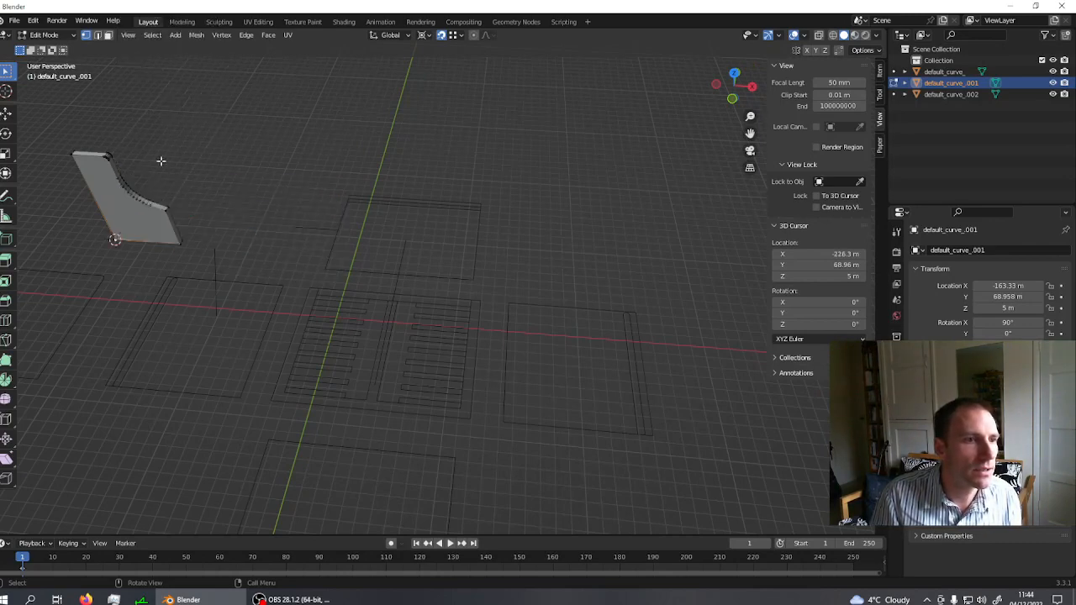
- Return to Object Mode and set the curved panel's origin to the 3D cursor
{"action": "right_click", "coordinate": [167, 149]}
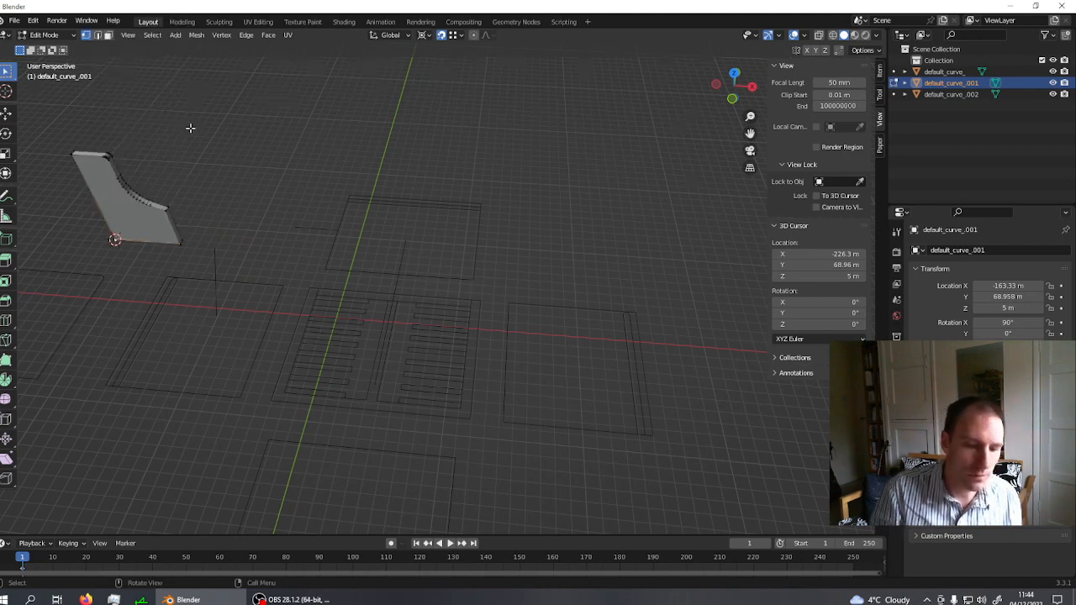
{"action": "key", "text": "Tab"}
{"action": "right_click", "coordinate": [118, 211]}
{"action": "mouse_move", "coordinate": [132, 205]}
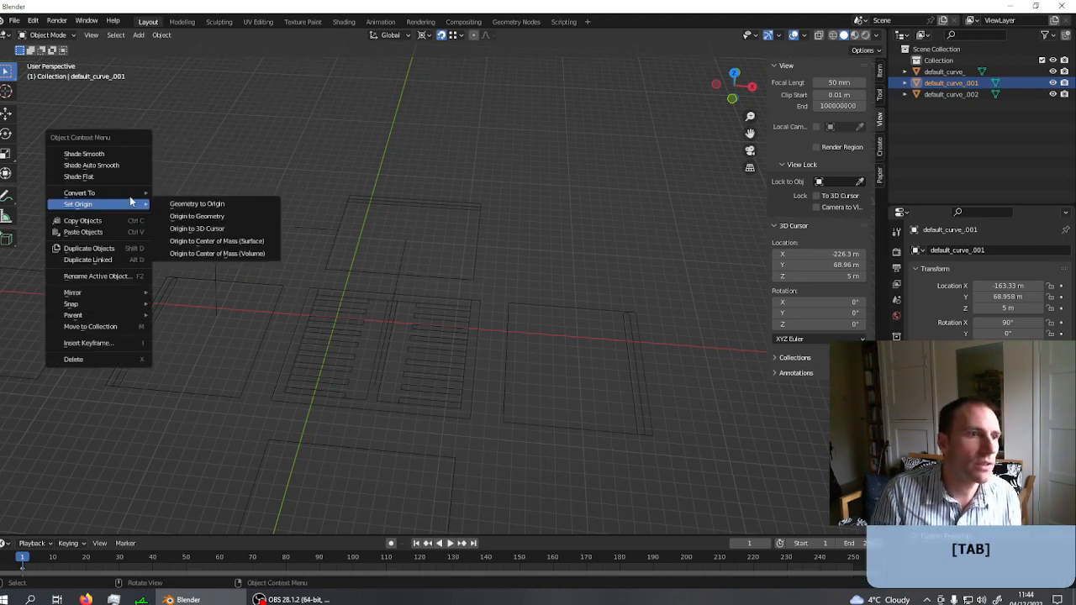
{"action": "left_click", "coordinate": [206, 227]}
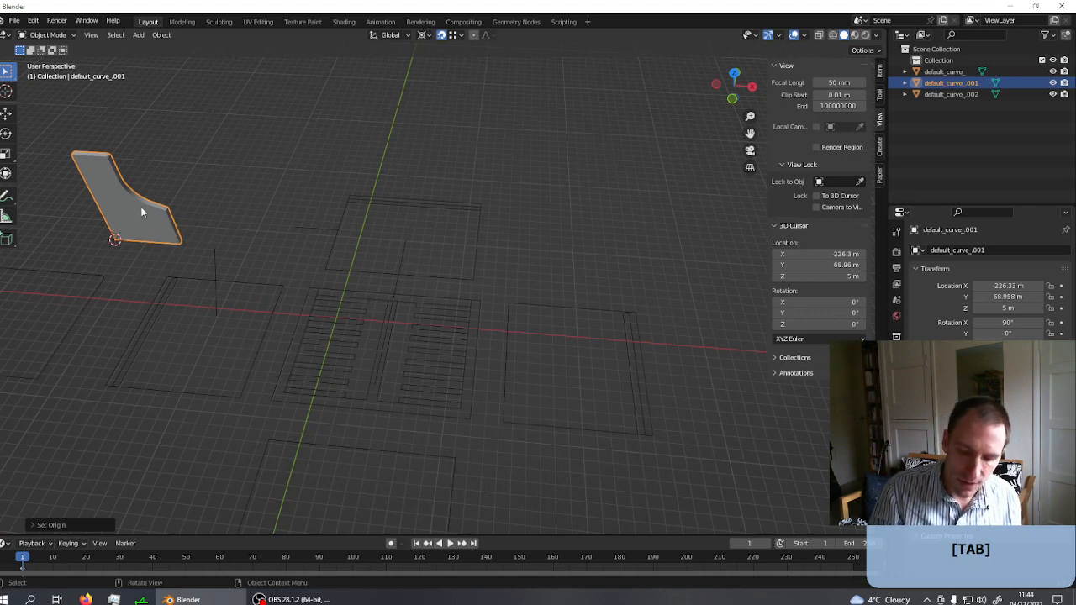
- Move the curved panel by its corner origin onto the rearmost slot line of the slotted plan nearest the Y axis
{"action": "key", "text": "shift+d"}
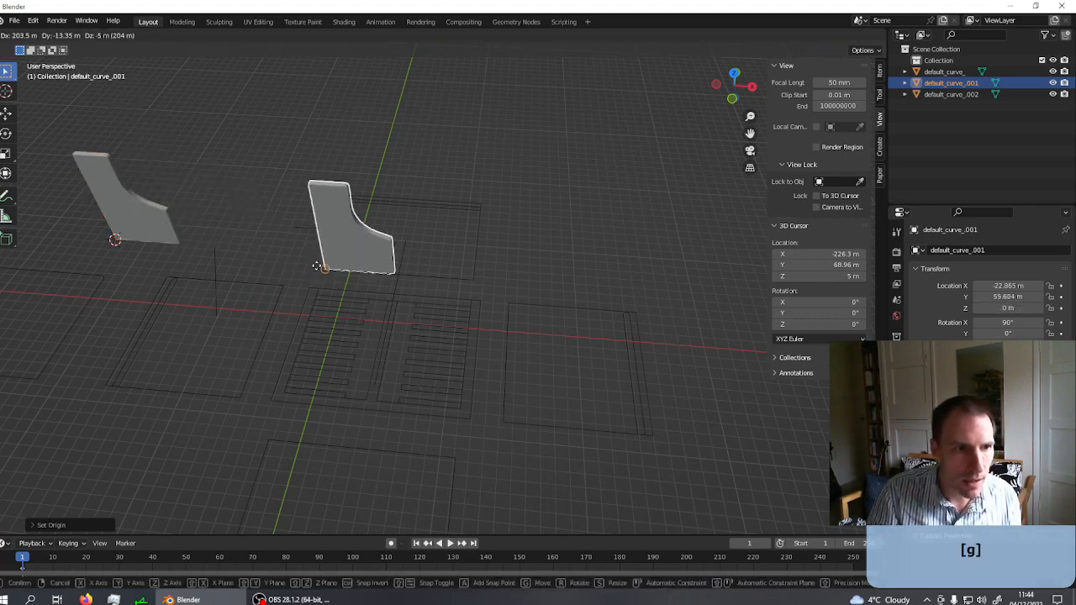
{"action": "key", "text": "g"}
{"action": "left_click", "coordinate": [311, 300]}
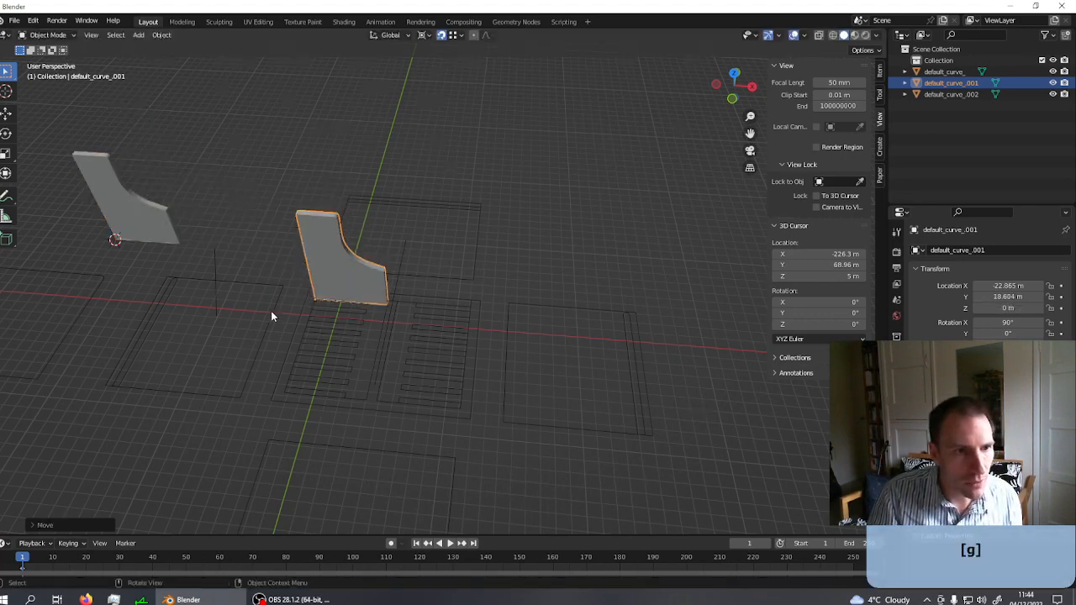
- Duplicate the curved panel three times, snapping each copy onto the next slot line, 12 m apart along negative Y
{"action": "key", "text": "shift+d"}
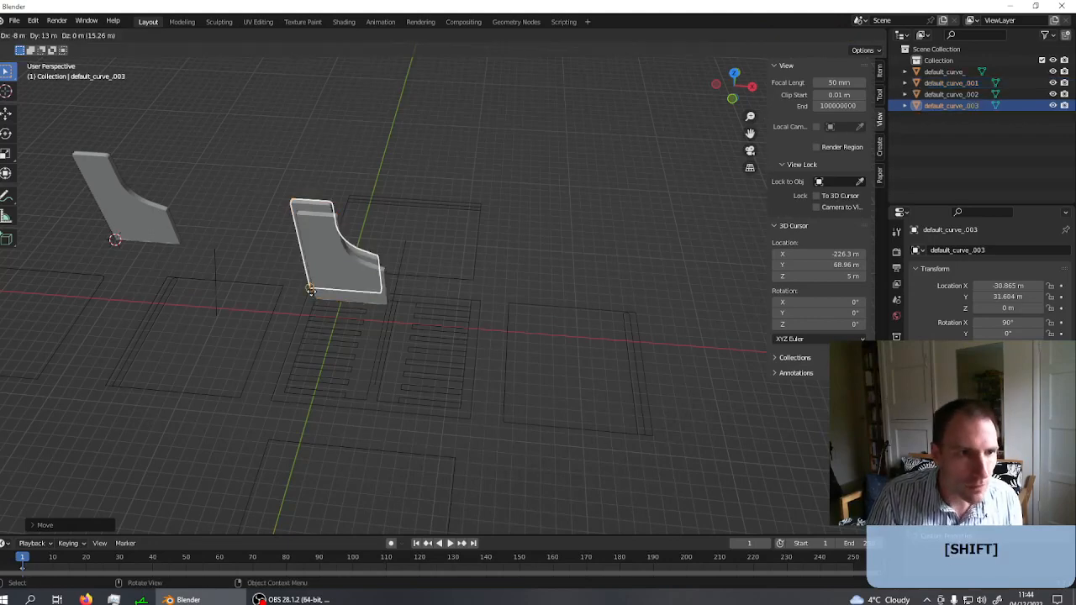
{"action": "left_click", "coordinate": [311, 308]}
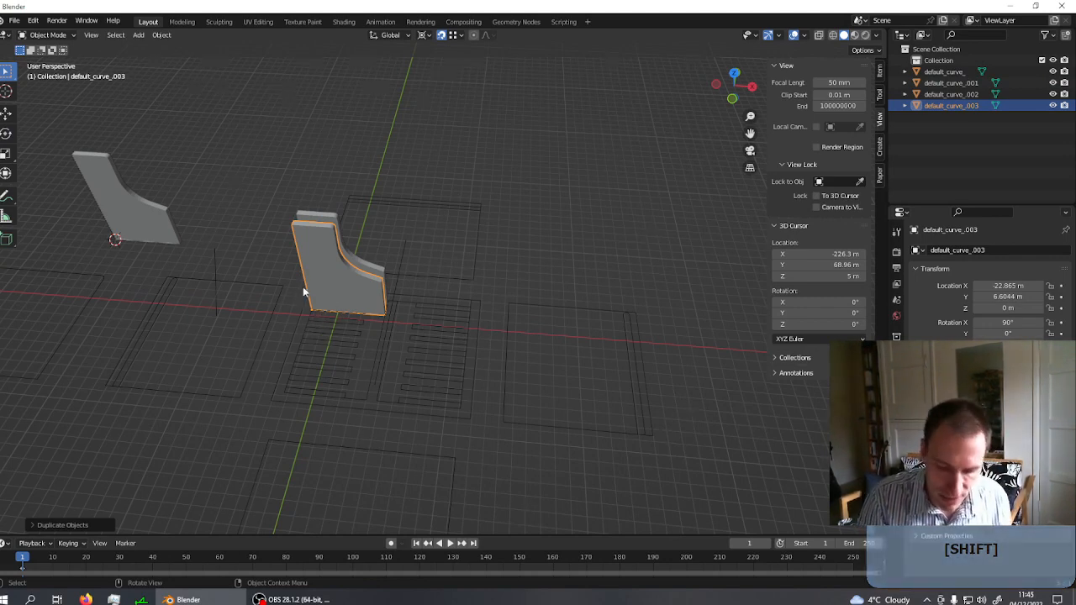
{"action": "key", "text": "shift+d"}
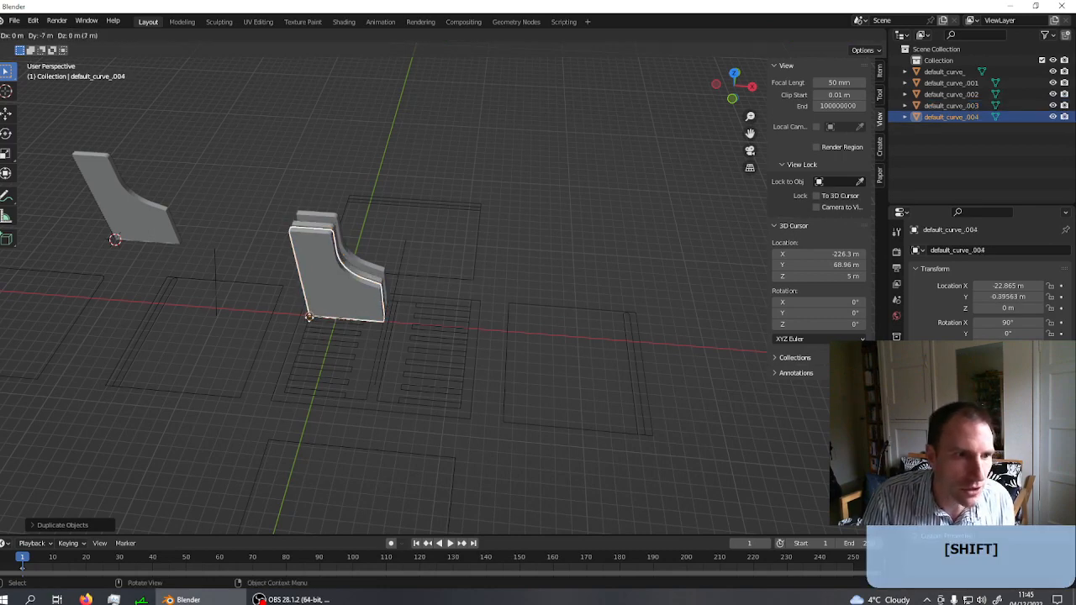
{"action": "left_click", "coordinate": [304, 333]}
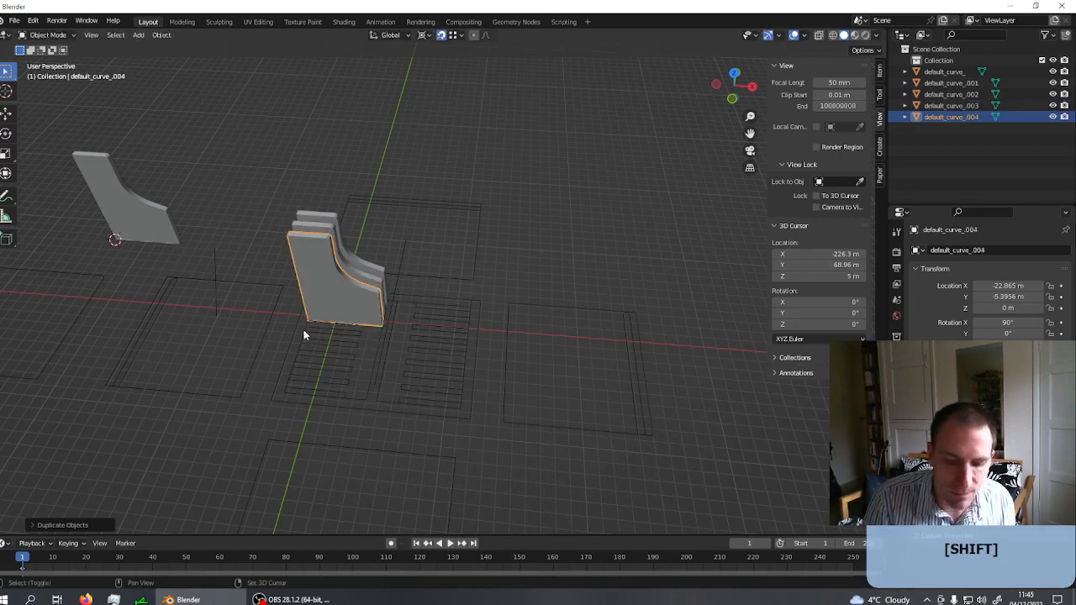
{"action": "key", "text": "shift+d"}
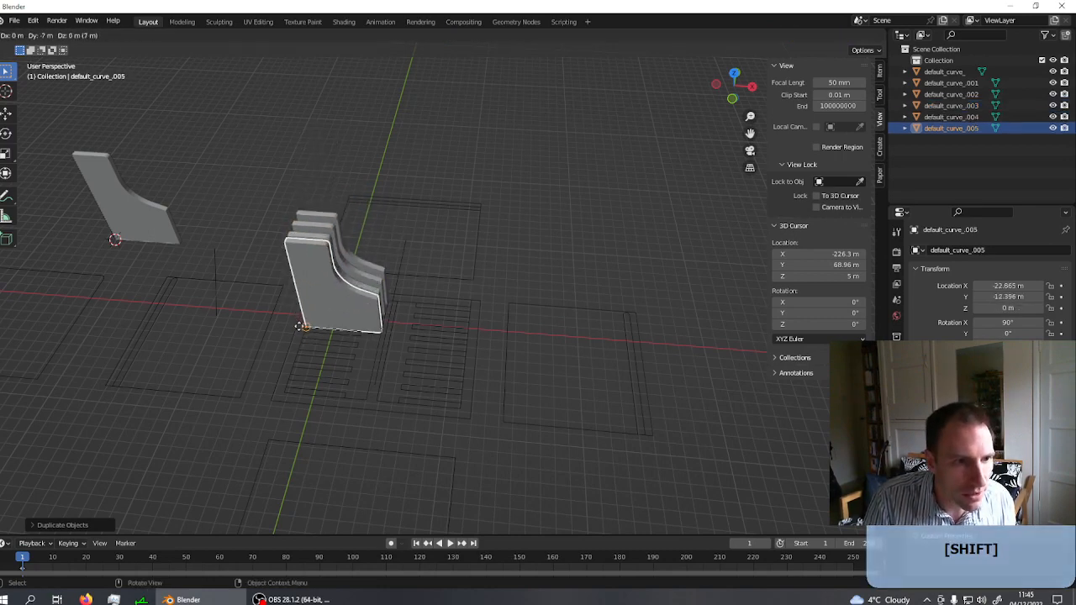
{"action": "left_click", "coordinate": [298, 332]}
{"action": "key", "text": "shift+s"}
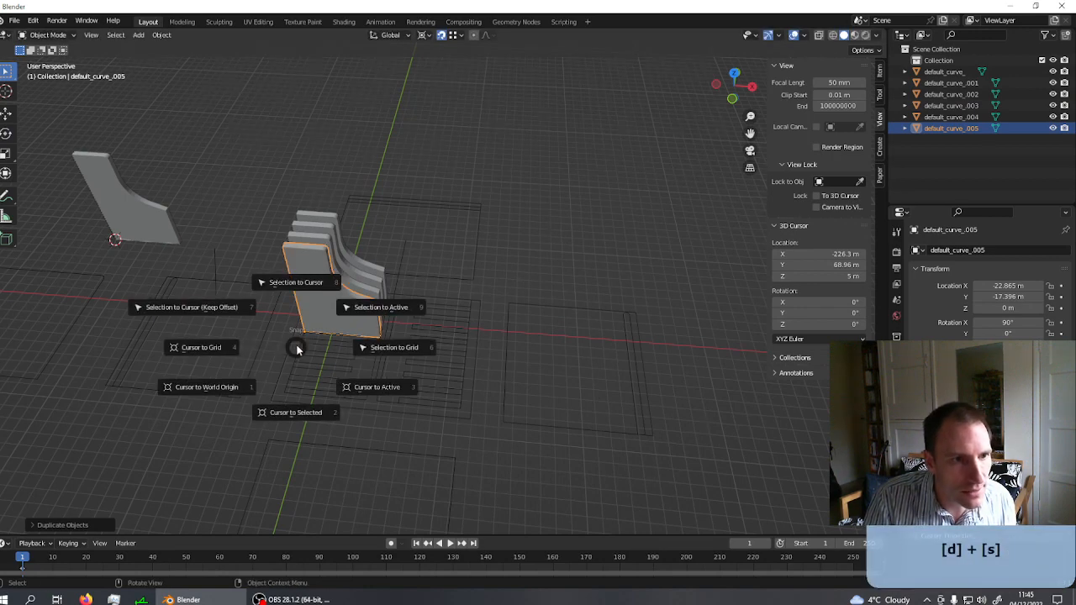
{"action": "left_click", "coordinate": [301, 319]}
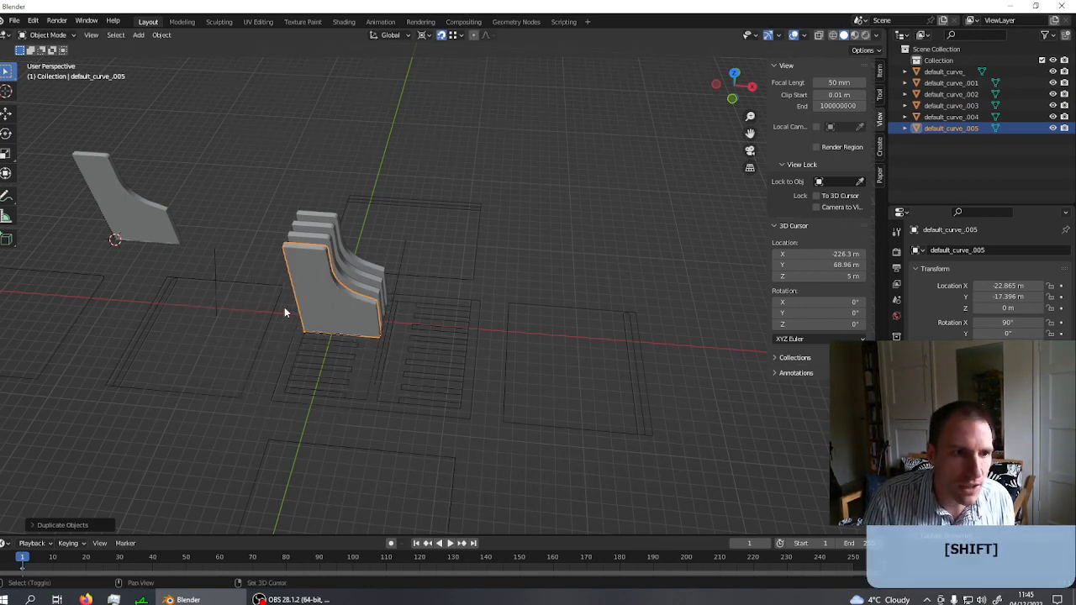
- Add five more panel copies at 12 m spacing along negative Y to fill the remaining slot lines
{"action": "key", "text": "shift+d"}
{"action": "left_click", "coordinate": [295, 345]}
{"action": "key", "text": "shift+d"}
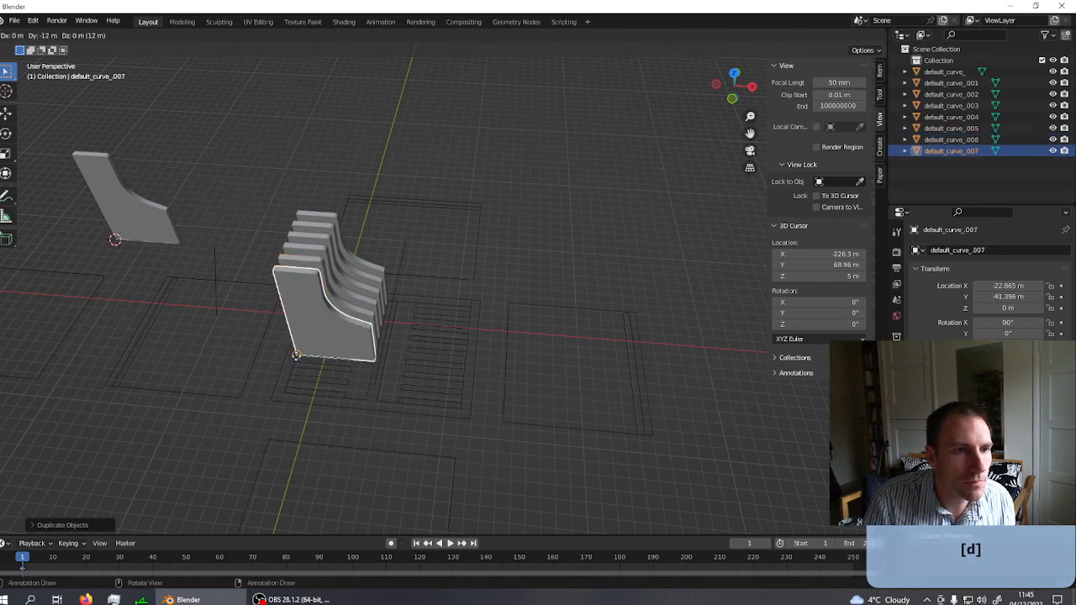
{"action": "left_click", "coordinate": [293, 355]}
{"action": "key", "text": "shift+d"}
{"action": "left_click", "coordinate": [292, 367]}
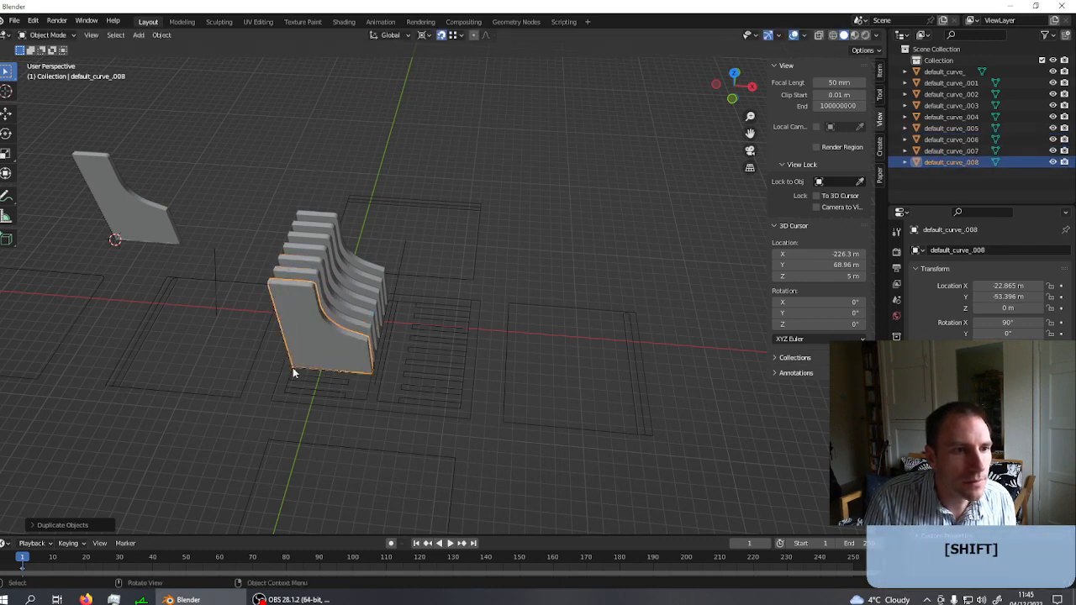
{"action": "key", "text": "shift+d"}
{"action": "left_click", "coordinate": [288, 378]}
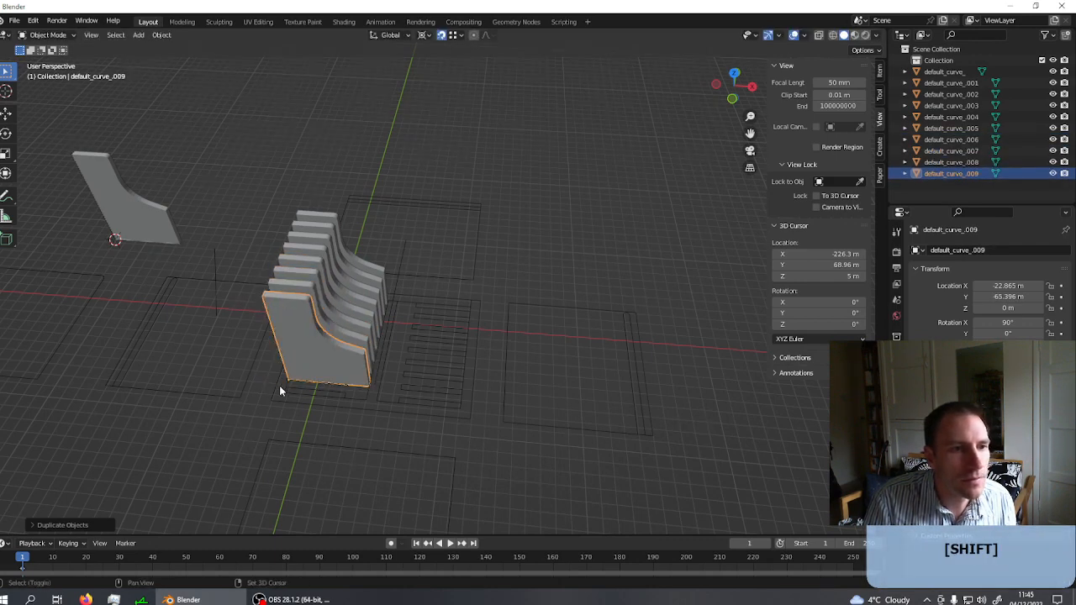
{"action": "key", "text": "shift+d"}
{"action": "left_click", "coordinate": [281, 389]}
- Select all nine panels standing on the slot lines and join them into one object
{"action": "scroll", "coordinate": [264, 323], "scroll_direction": "down", "scroll_amount": 1}
{"action": "middle_click_drag", "start_coordinate": [264, 323], "coordinate": [379, 216]}
{"action": "left_click_drag", "start_coordinate": [322, 126], "coordinate": [527, 231]}
{"action": "middle_click_drag", "start_coordinate": [427, 93], "coordinate": [358, 173]}
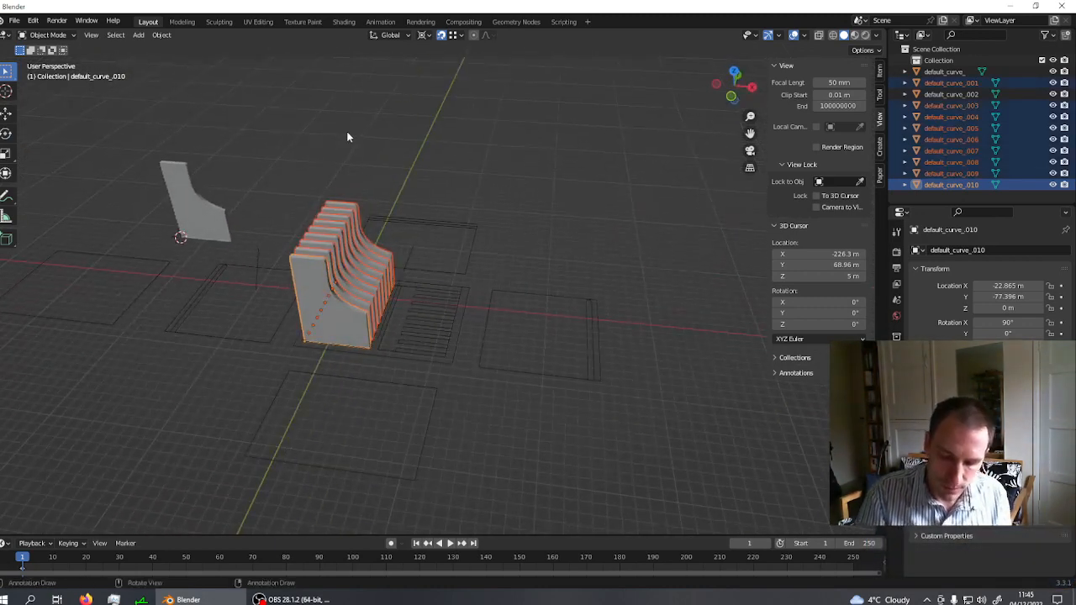
{"action": "key", "text": "ctrl+j"}
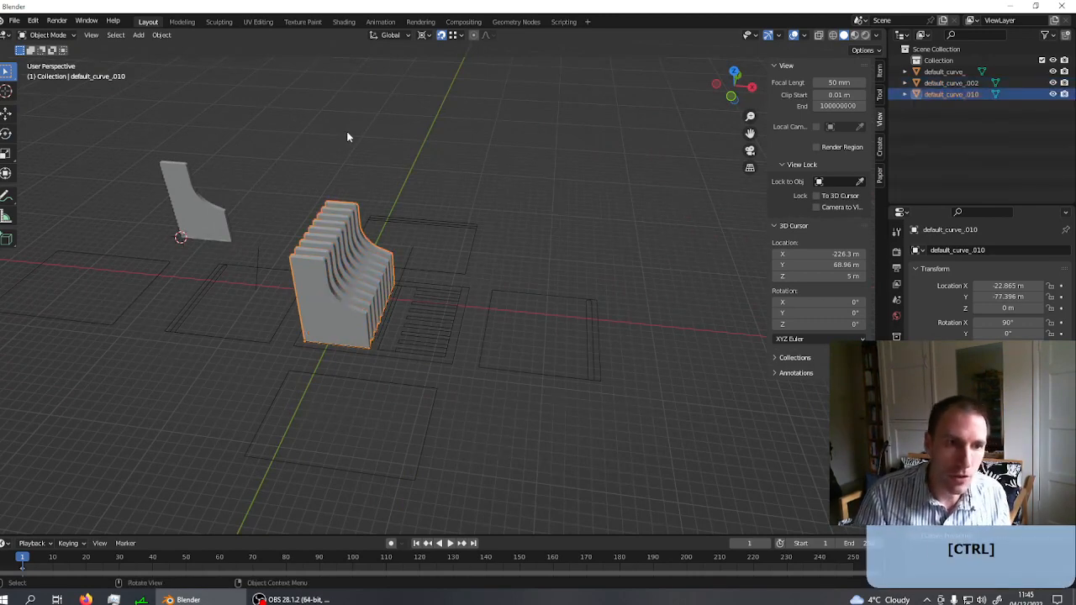
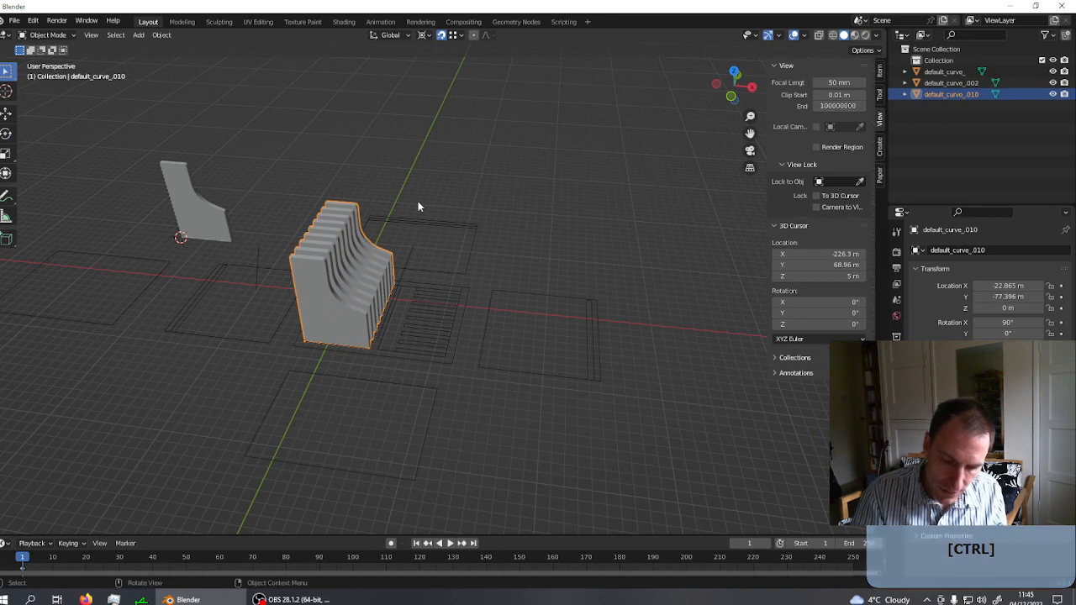
- Duplicate the joined panel row, place the copy freely beside it, and mirror the copy along global X
{"action": "key", "text": "shift+d"}
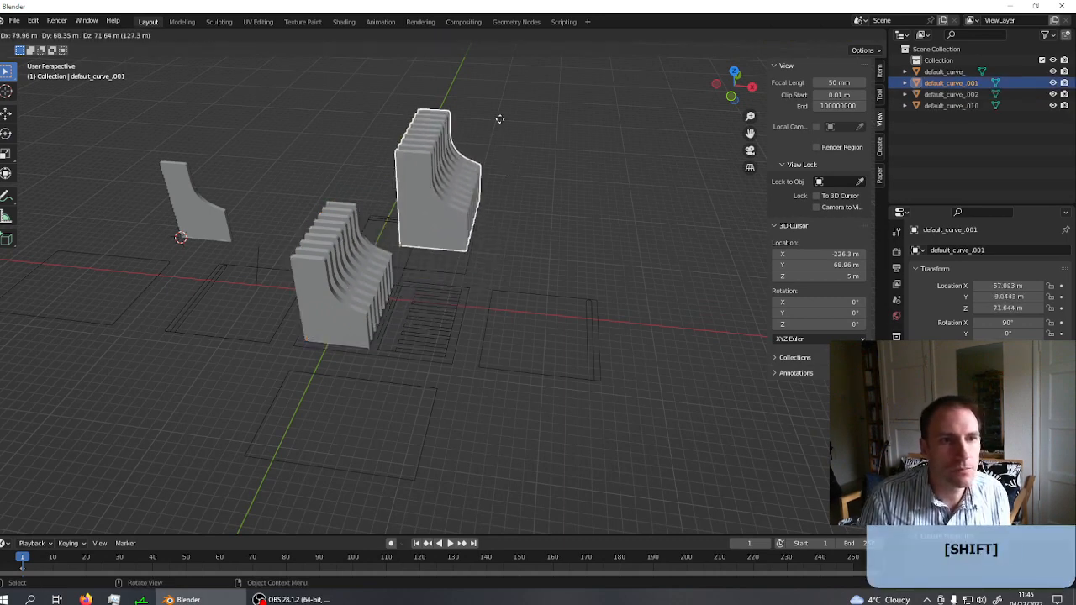
{"action": "left_click", "coordinate": [468, 239]}
{"action": "right_click", "coordinate": [468, 147]}
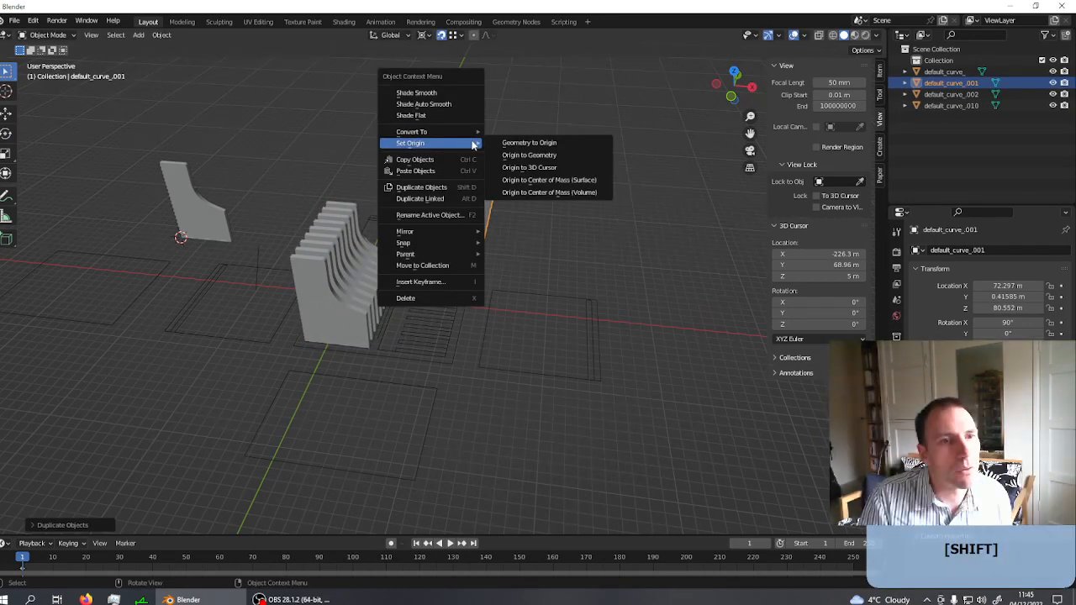
{"action": "mouse_move", "coordinate": [404, 239]}
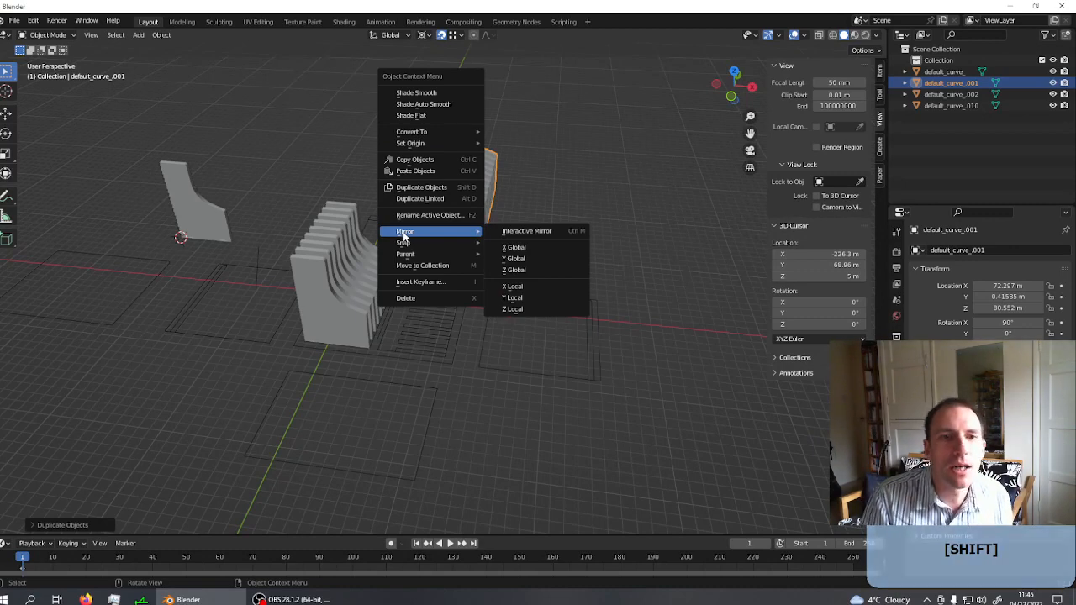
{"action": "left_click", "coordinate": [513, 247]}
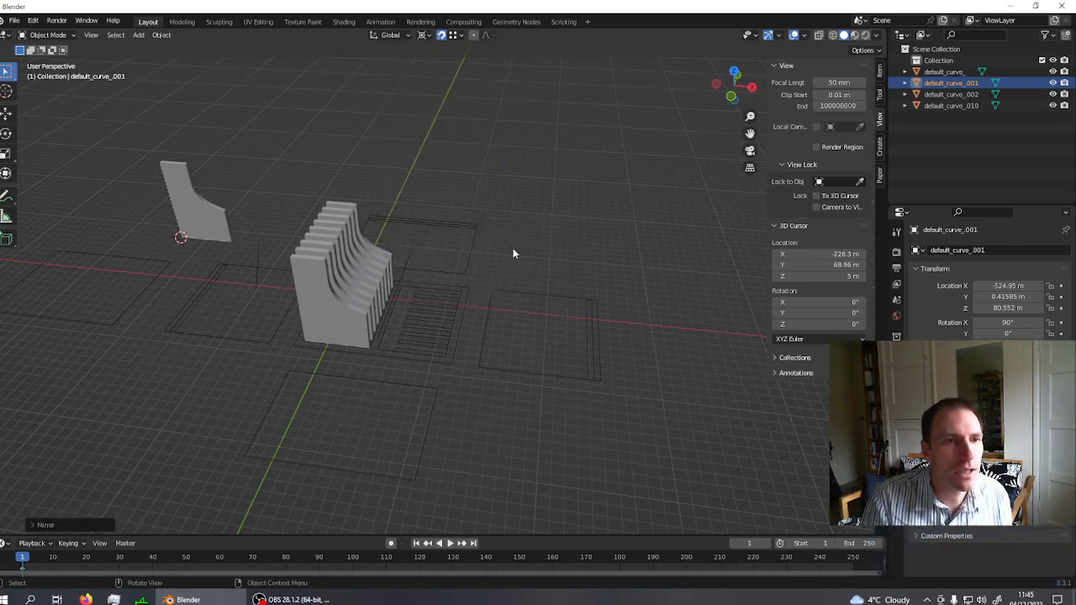
- Move the mirrored panel row onto the second slotted plan, snapping its origin to the front outer slot corner, and deselect it
{"action": "scroll", "coordinate": [339, 195], "scroll_direction": "down", "scroll_amount": 3}
{"action": "scroll", "coordinate": [505, 307], "scroll_direction": "up", "scroll_amount": 2}
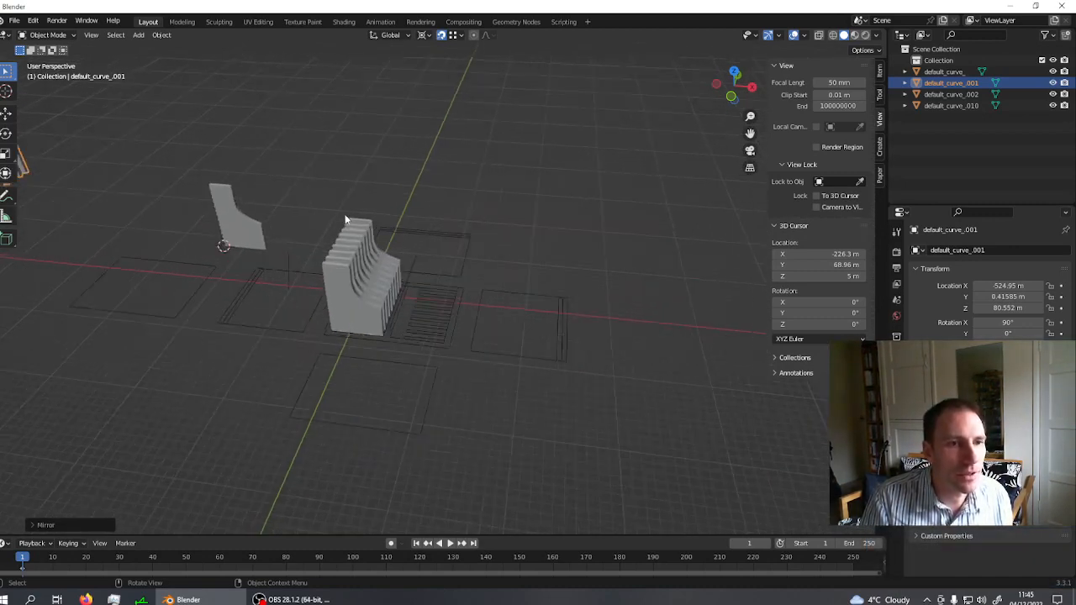
{"action": "scroll", "coordinate": [452, 290], "scroll_direction": "up", "scroll_amount": 3}
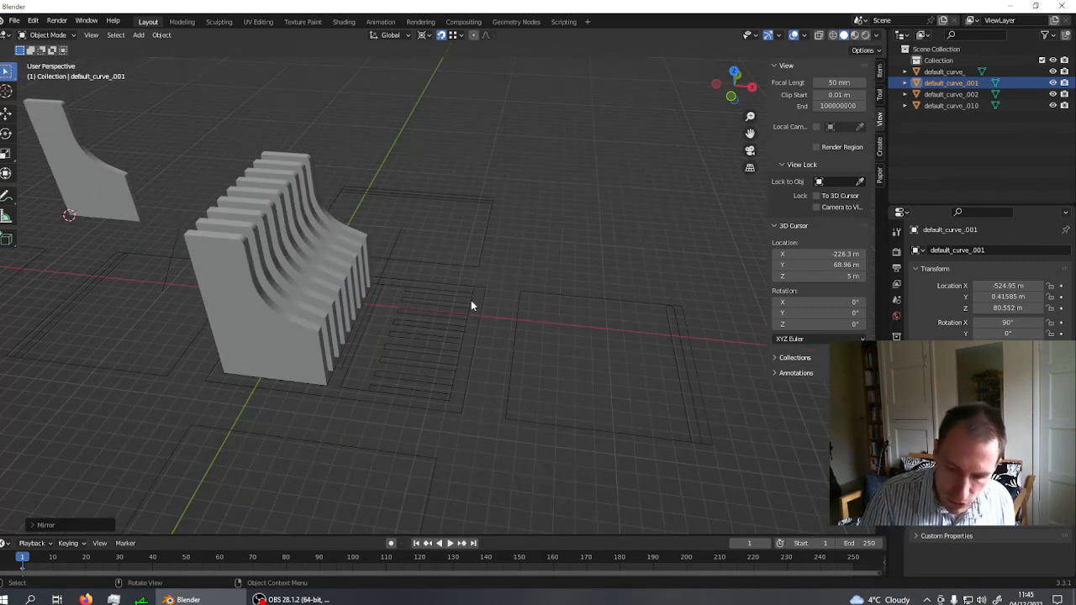
{"action": "key", "text": "g"}
{"action": "left_click", "coordinate": [442, 405]}
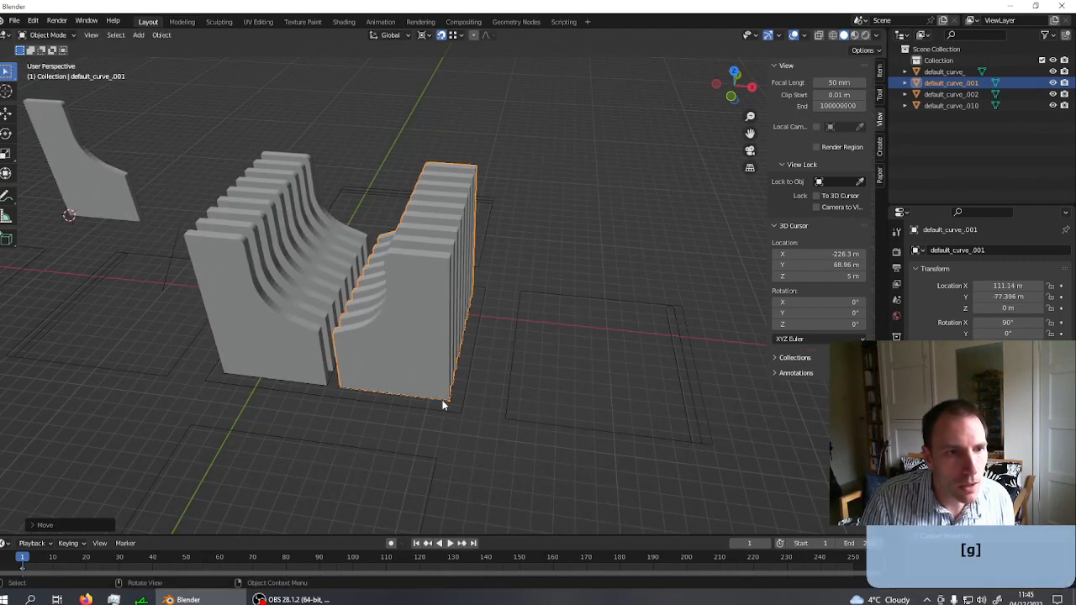
{"action": "middle_click_drag", "start_coordinate": [277, 340], "coordinate": [481, 345]}
{"action": "scroll", "coordinate": [215, 321], "scroll_direction": "down", "scroll_amount": 3}
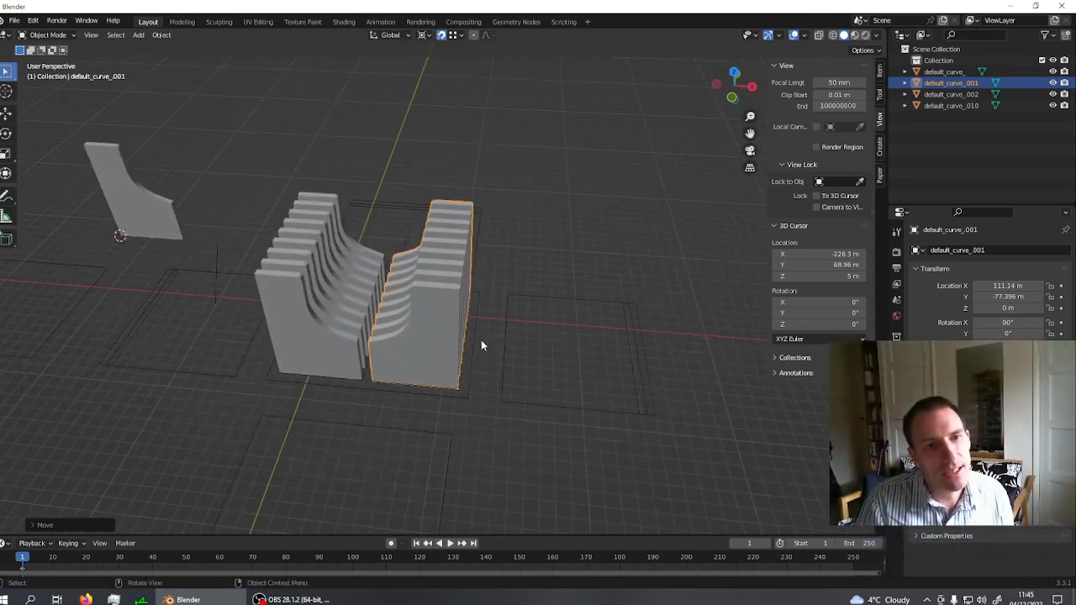
{"action": "scroll", "coordinate": [508, 277], "scroll_direction": "down", "scroll_amount": 3}
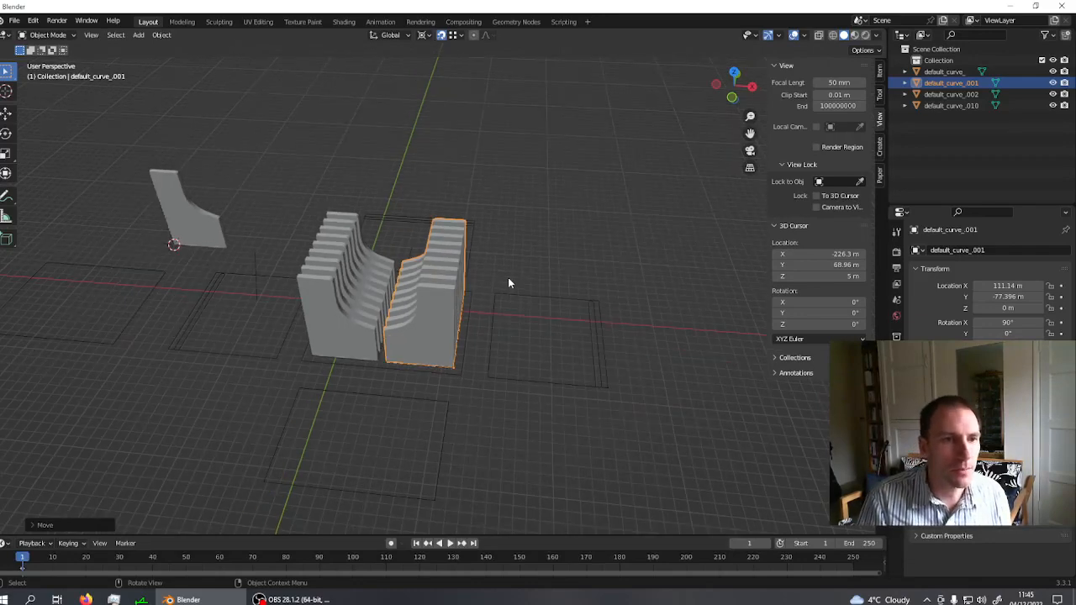
{"action": "left_click", "coordinate": [568, 437]}
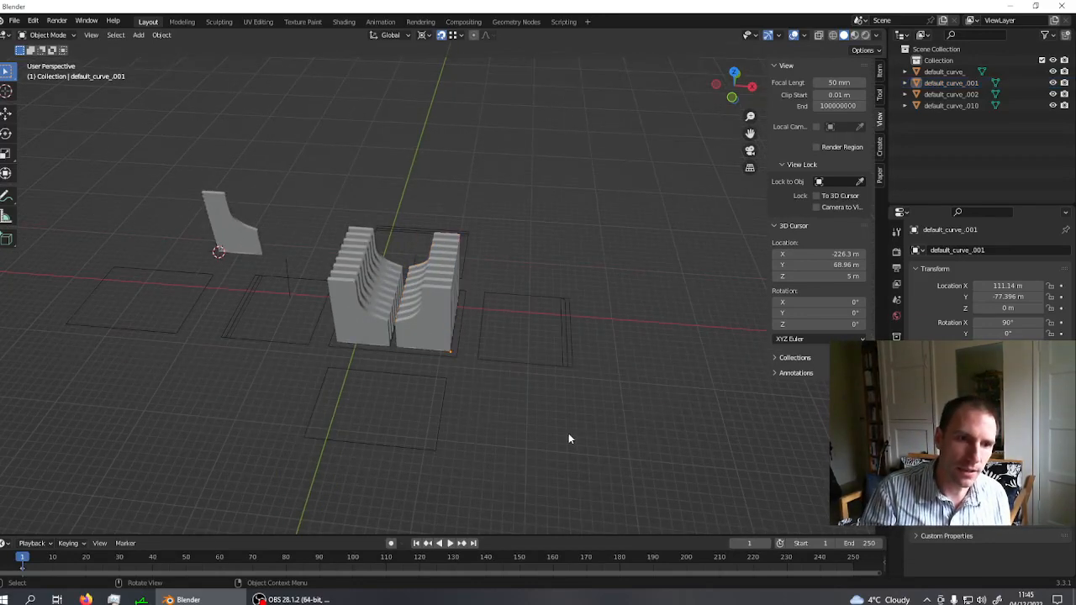
- In the line plans' mesh, select the rectangular outline beside the mirrored row, make its inner front corner active, and set the pivot to Active Element
{"action": "left_click", "coordinate": [483, 348]}
{"action": "key", "text": "Tab"}
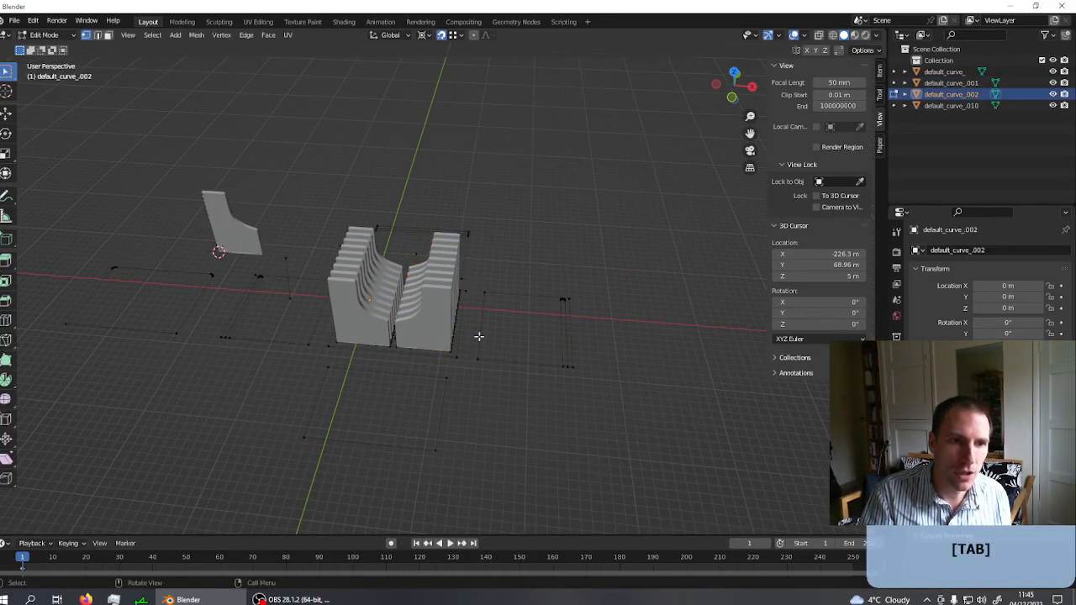
{"action": "left_click_drag", "start_coordinate": [475, 267], "coordinate": [632, 416]}
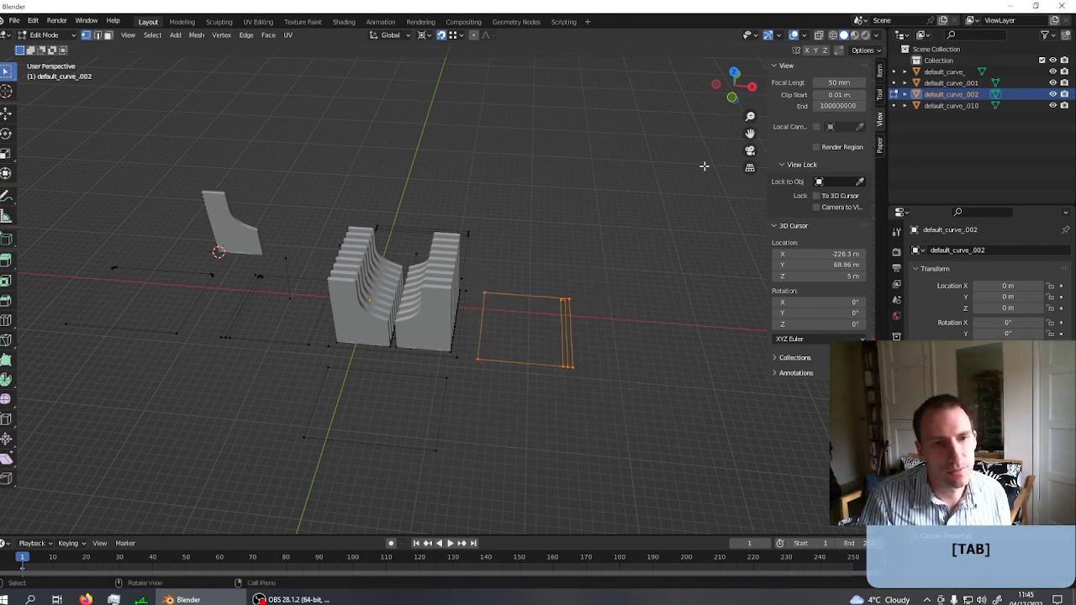
{"action": "scroll", "coordinate": [557, 340], "scroll_direction": "up", "scroll_amount": 2}
{"action": "scroll", "coordinate": [558, 340], "scroll_direction": "down", "scroll_amount": 3}
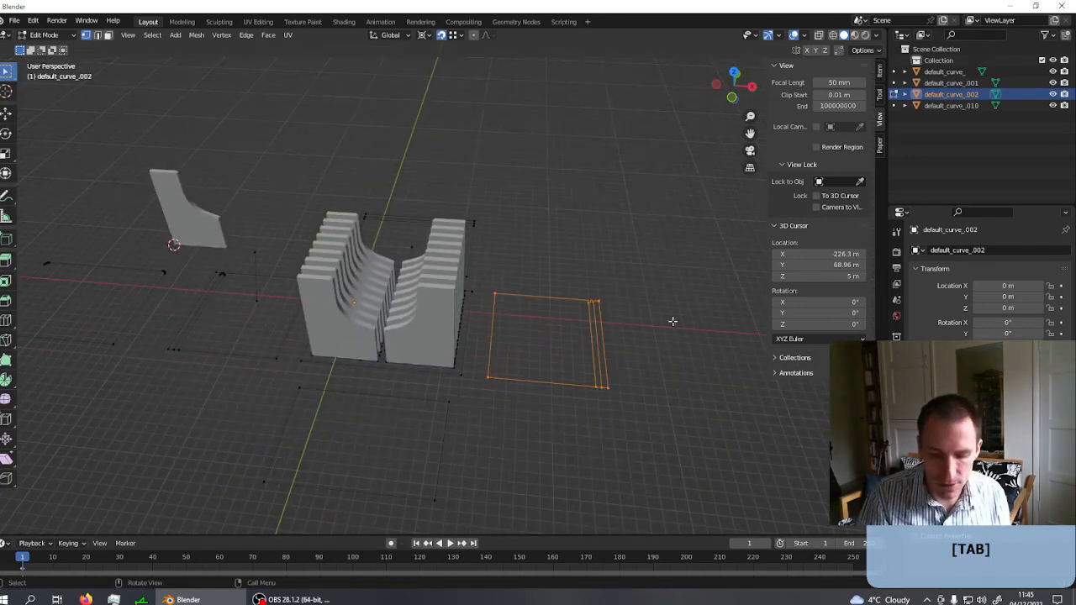
{"action": "key", "text": "shift"}
{"action": "left_click", "coordinate": [487, 378], "text": "shift"}
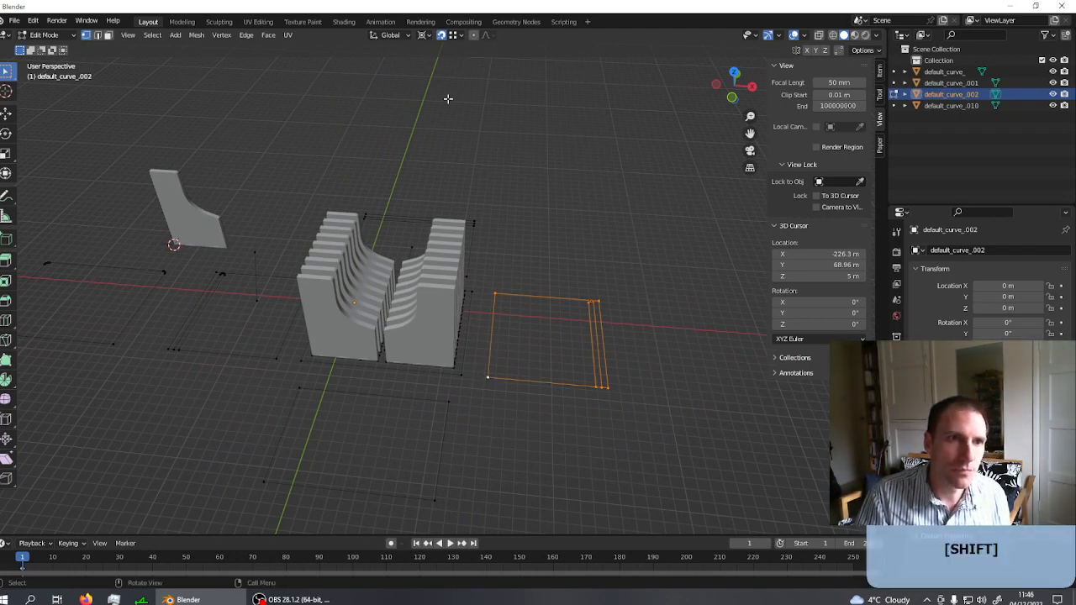
{"action": "left_click", "coordinate": [426, 37]}
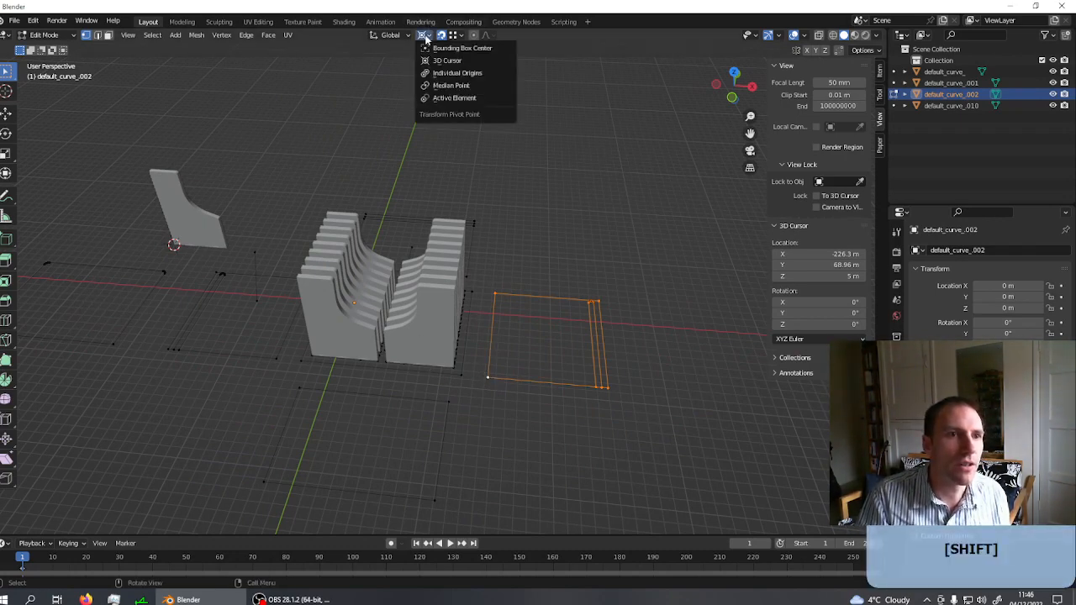
{"action": "left_click", "coordinate": [461, 106]}
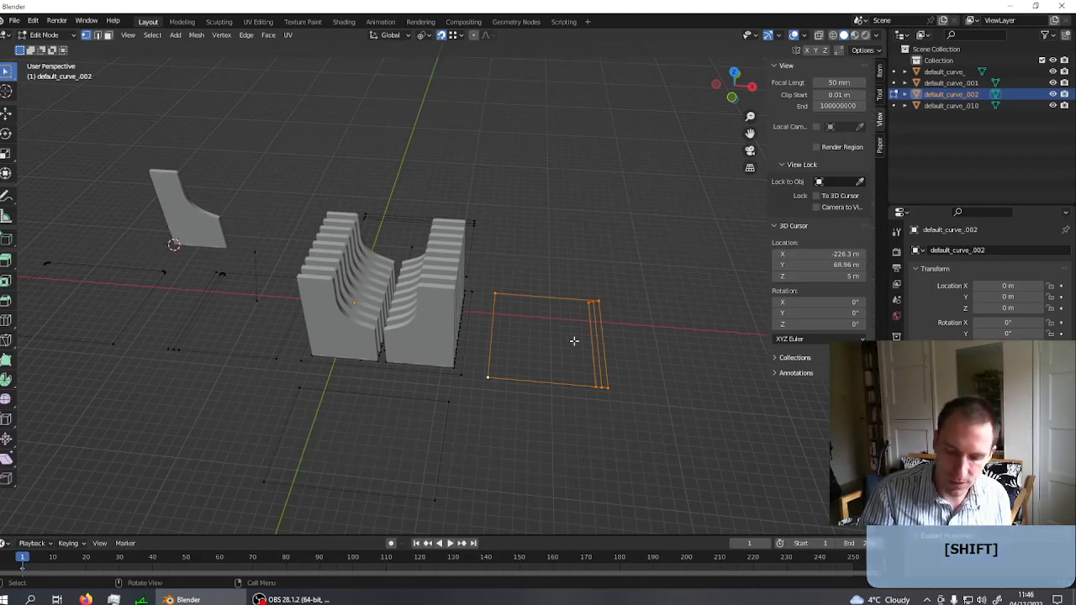
{"action": "key", "text": "r"}
{"action": "key", "text": "y"}
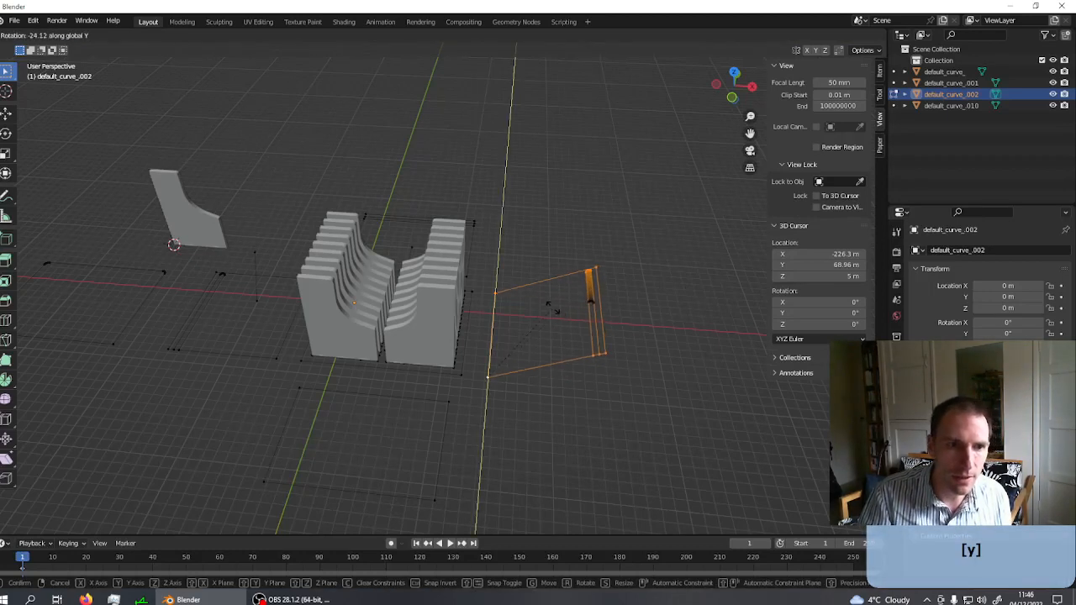
{"action": "key", "text": "Escape"}
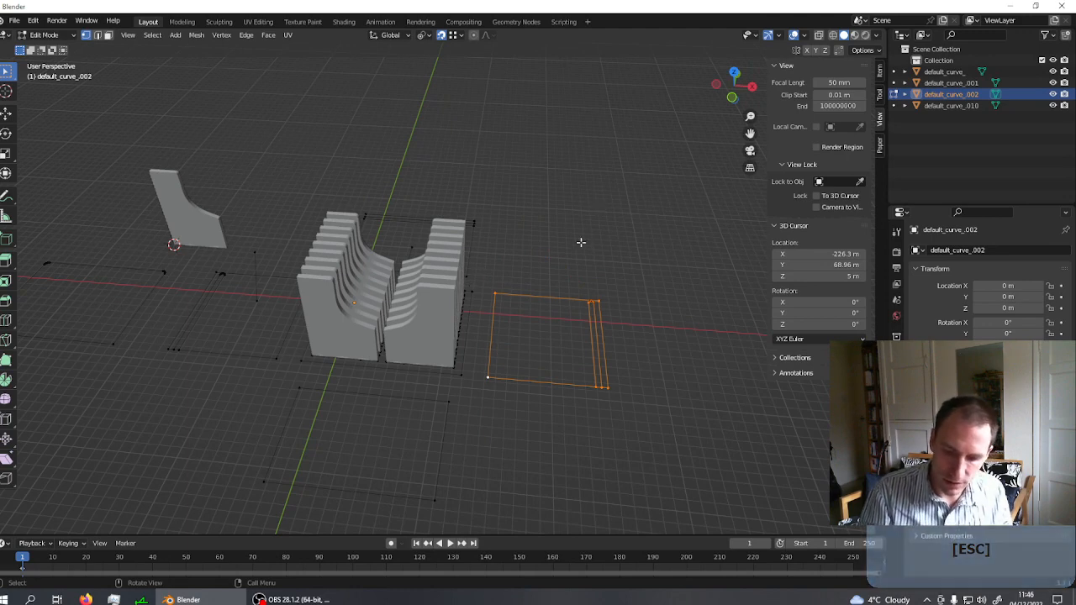
- Extend the selection to all linked geometry of the side outline and rotate it 90° about global Y around its active corner
{"action": "key", "text": "ctrl+l"}
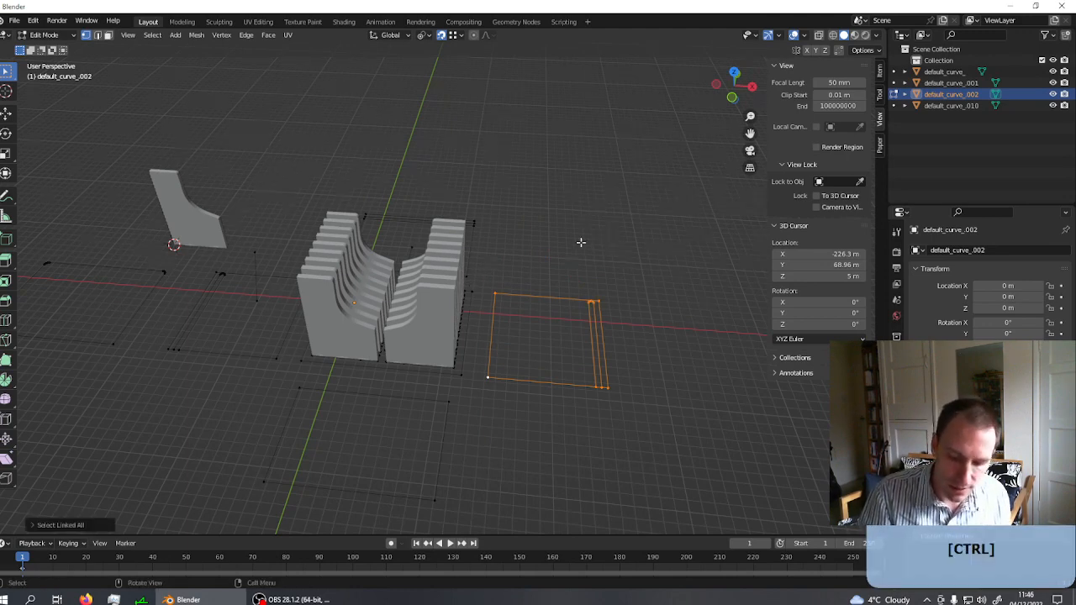
{"action": "key", "text": "r"}
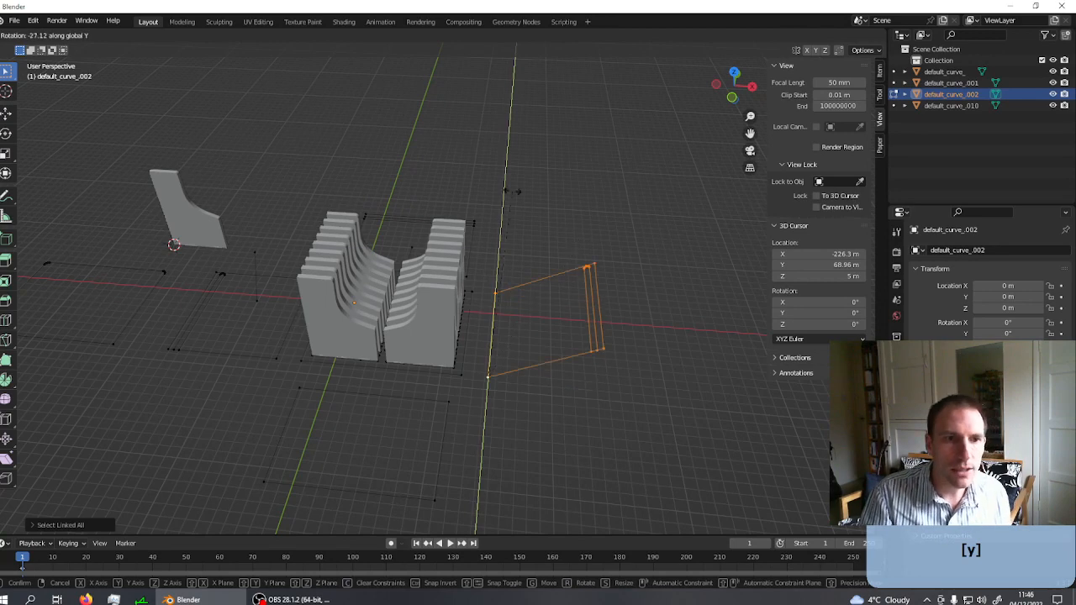
{"action": "key", "text": "9"}
{"action": "key", "text": "0"}
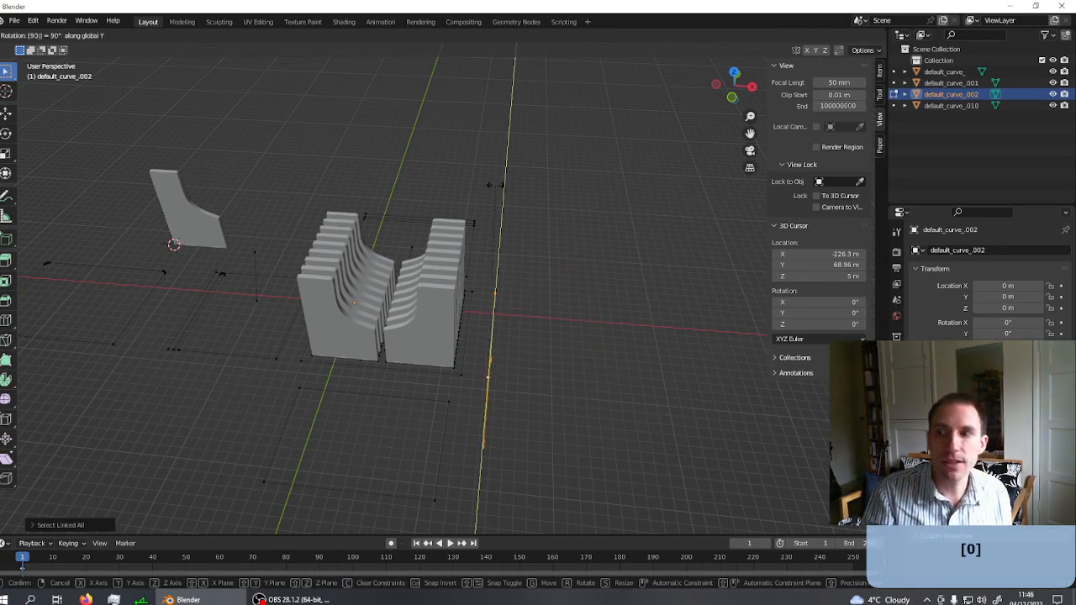
{"action": "key", "text": "Return"}
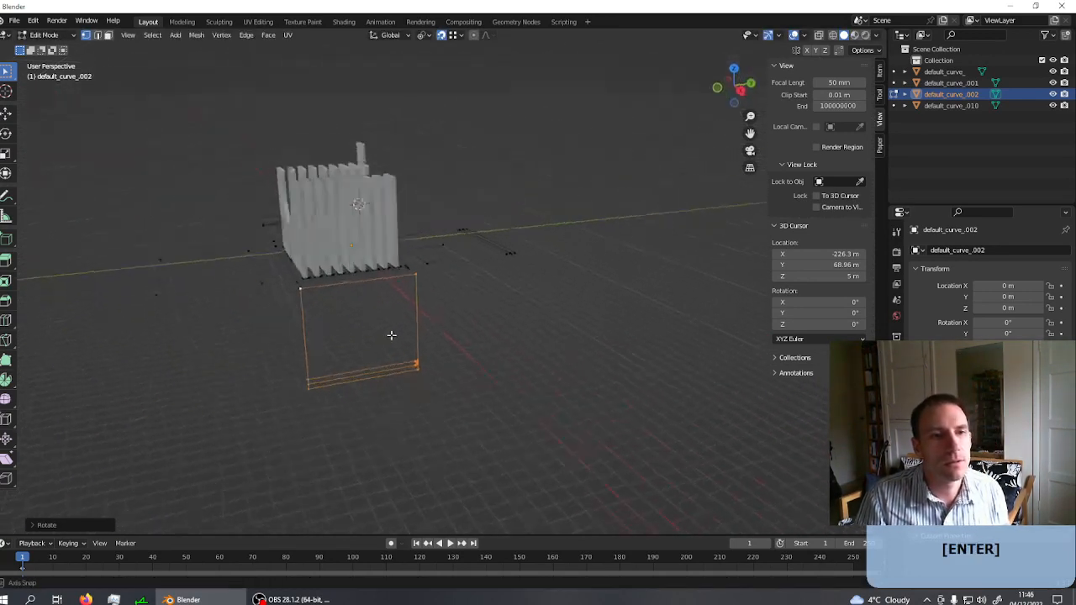
- Rotate the side outline a further 180° about global Y so it stands upward beside the mirrored panel row
{"action": "middle_click_drag", "start_coordinate": [379, 324], "coordinate": [428, 321]}
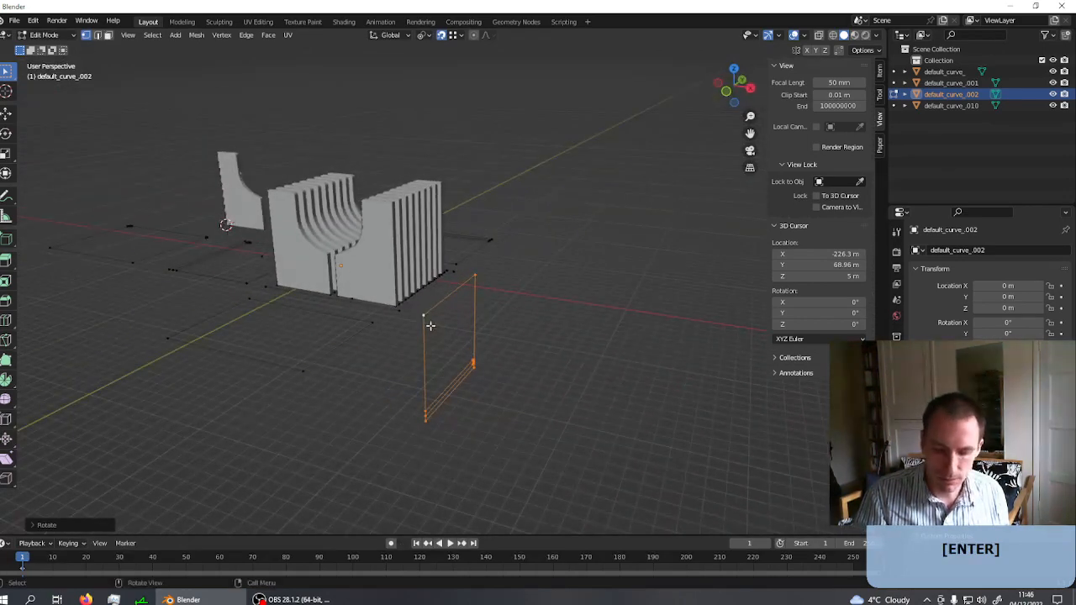
{"action": "type", "text": "r"}
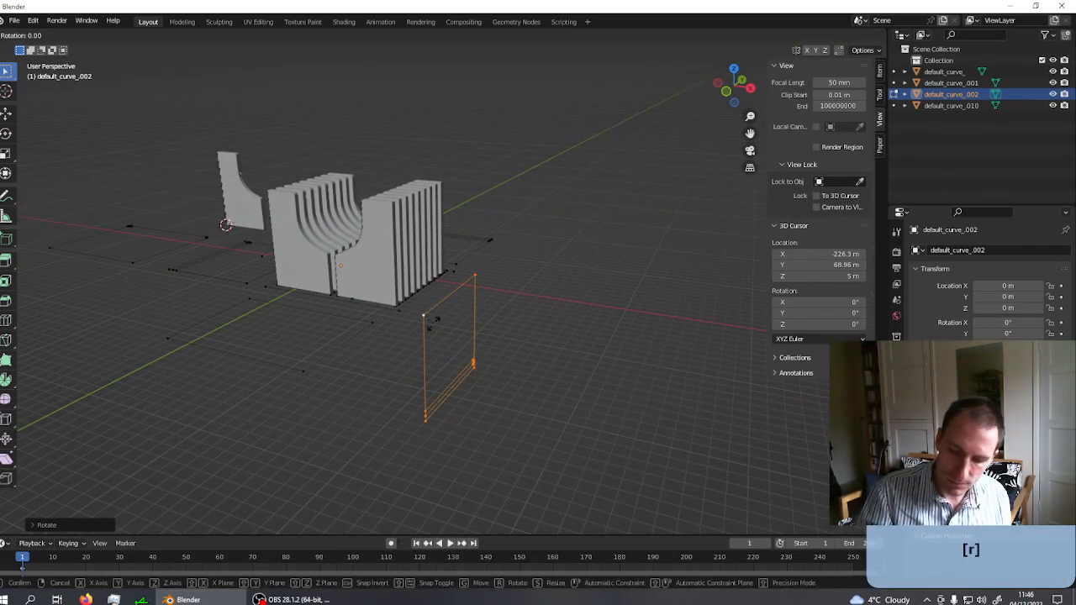
{"action": "type", "text": "y180"}
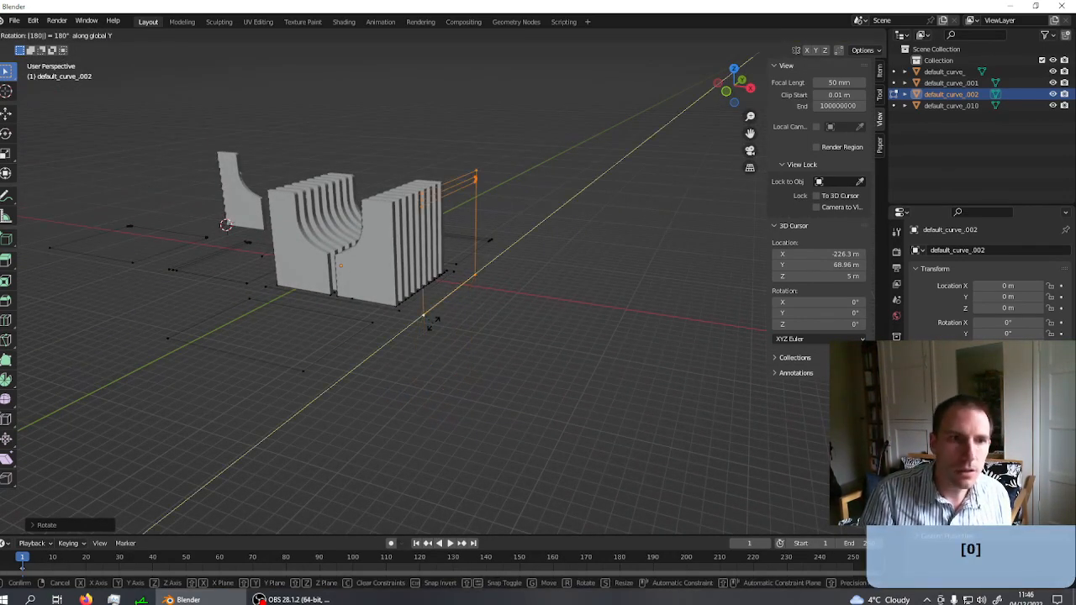
{"action": "key", "text": "Return"}
{"action": "middle_click_drag", "start_coordinate": [451, 244], "coordinate": [519, 243]}
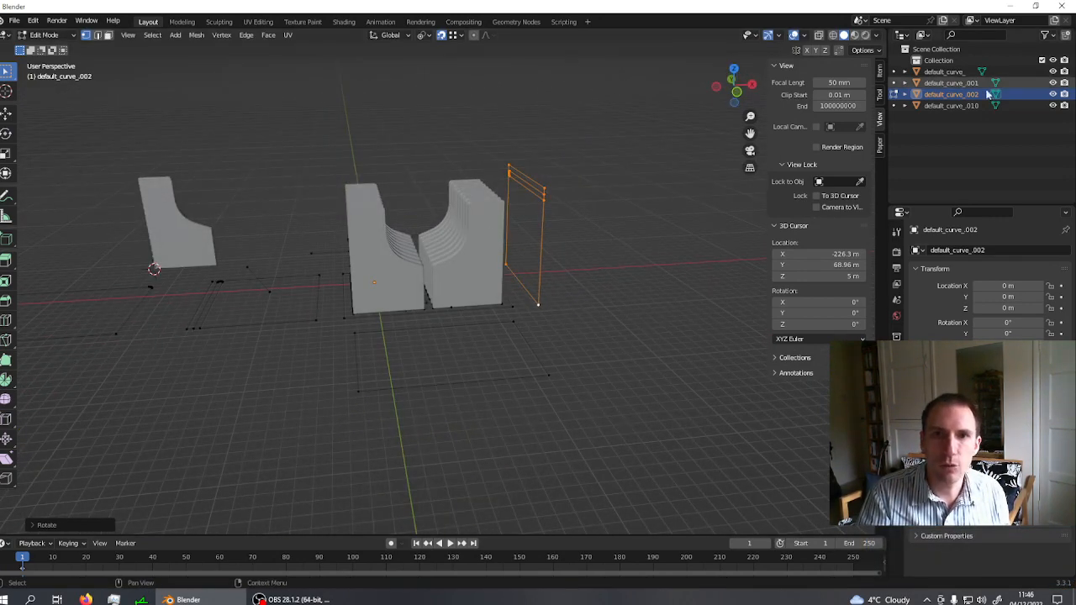
- Return to Object Mode, rename the original joined panel row "dividers", and hide it
{"action": "key", "text": "Tab"}
{"action": "left_click", "coordinate": [397, 253]}
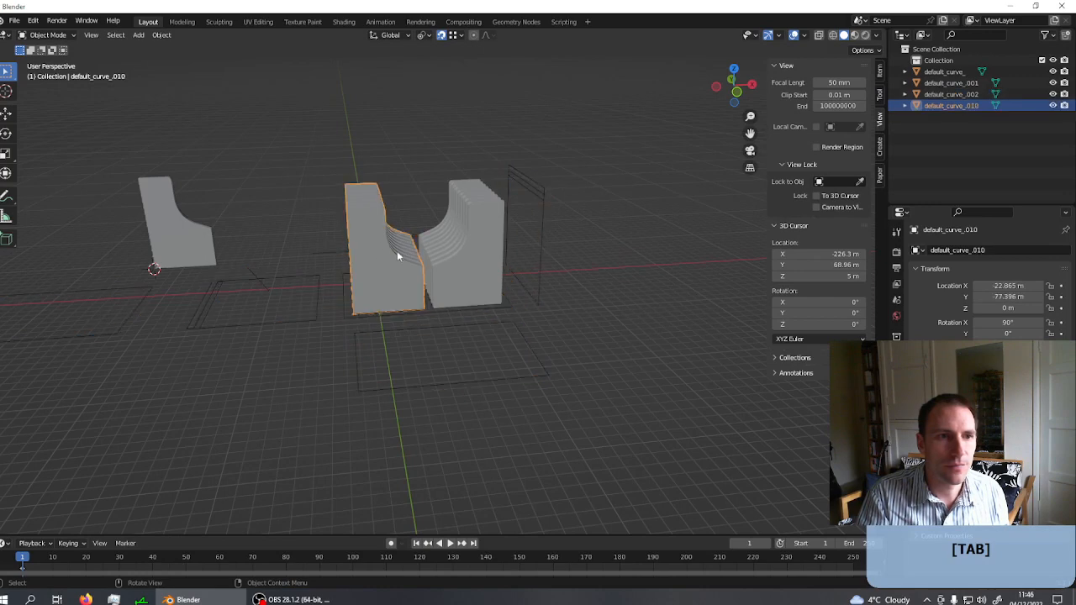
{"action": "double_click", "coordinate": [950, 105]}
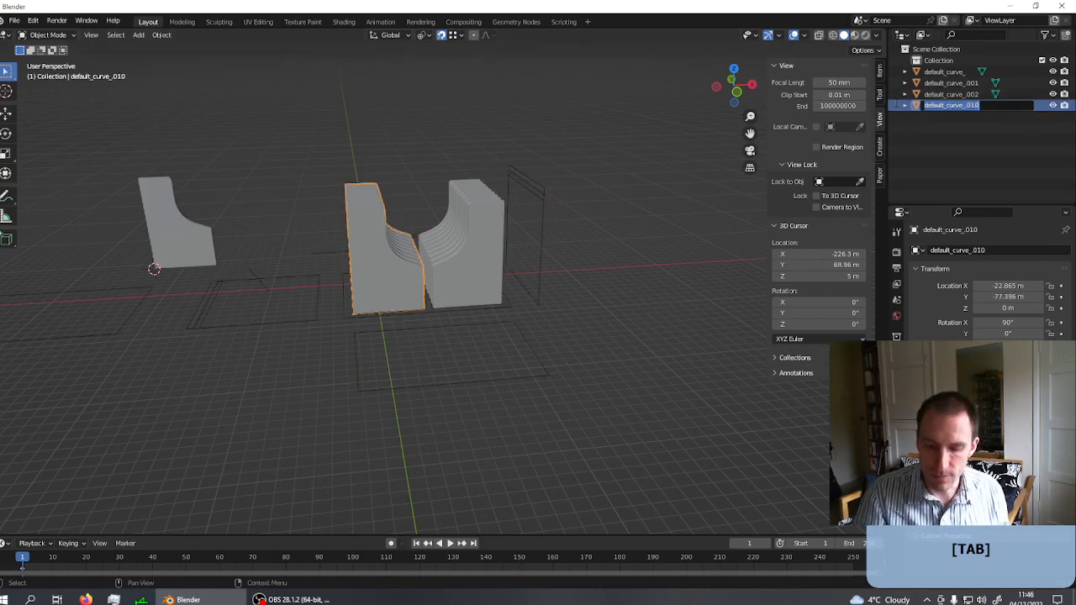
{"action": "type", "text": "div"}
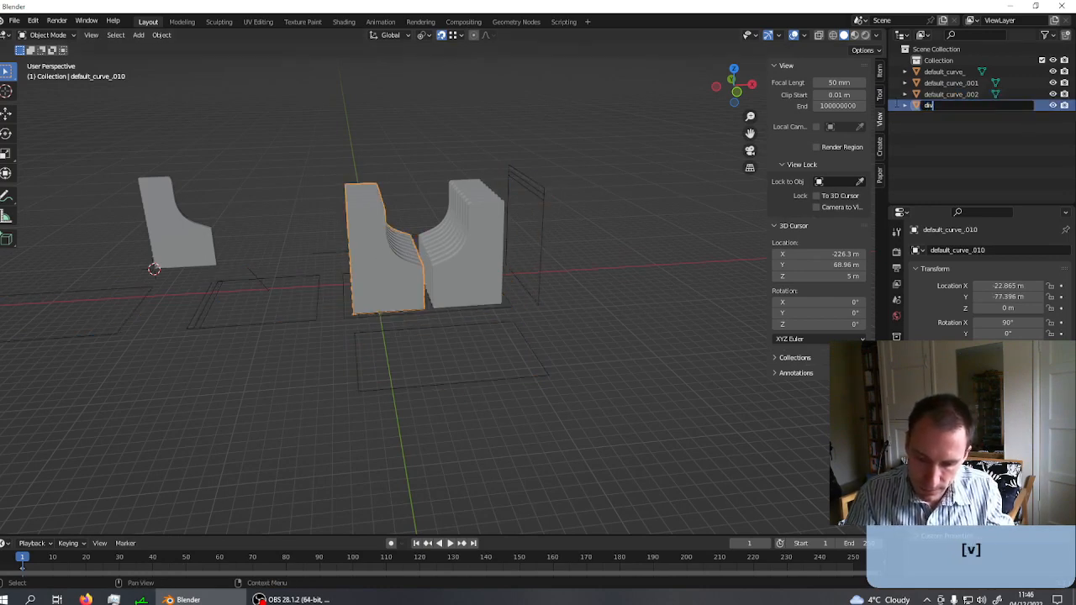
{"action": "type", "text": "iders"}
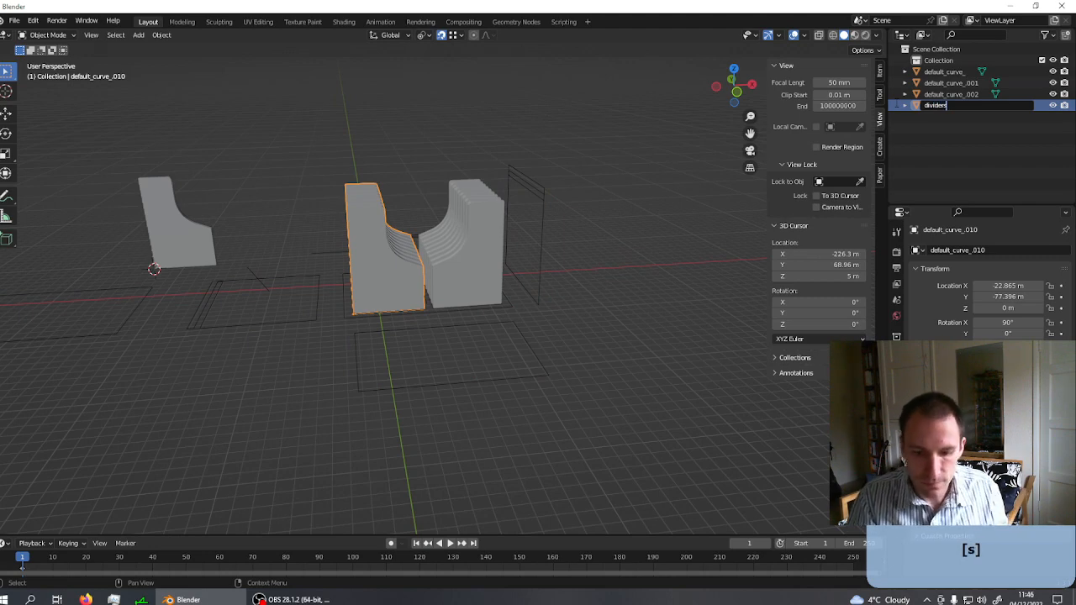
{"action": "key", "text": "Return"}
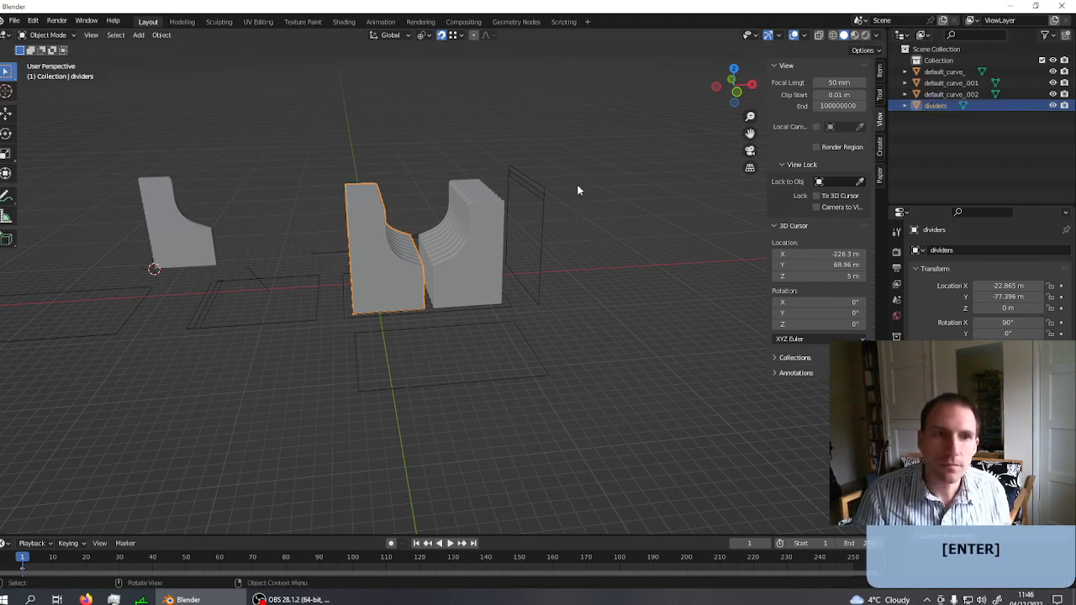
{"action": "key", "text": "h"}
- Select the mirrored panel row, rename it "dividers" as well, and hide it
{"action": "left_click", "coordinate": [453, 234]}
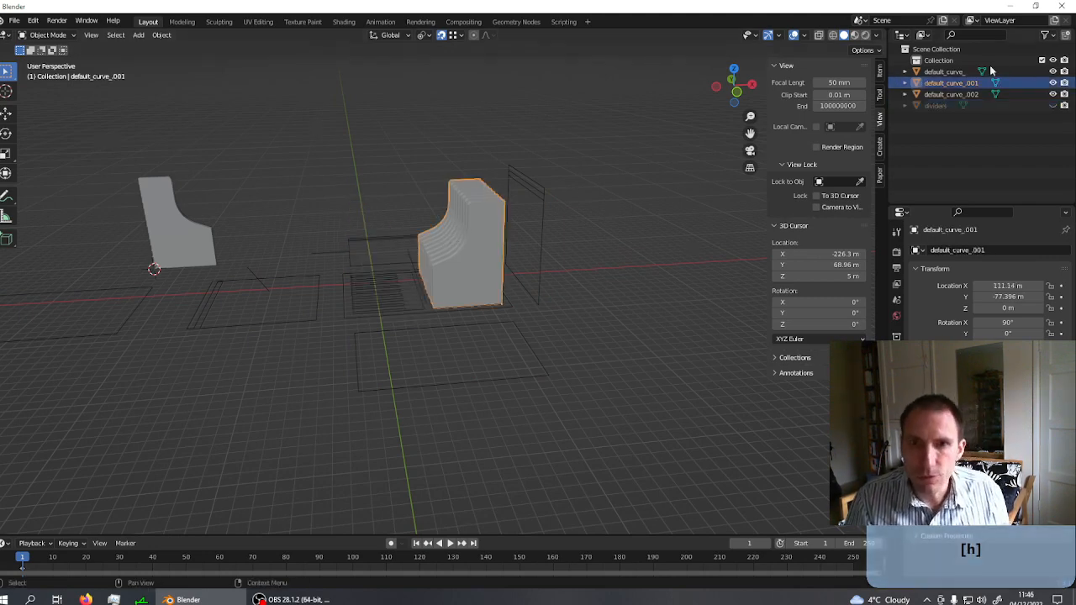
{"action": "double_click", "coordinate": [953, 84]}
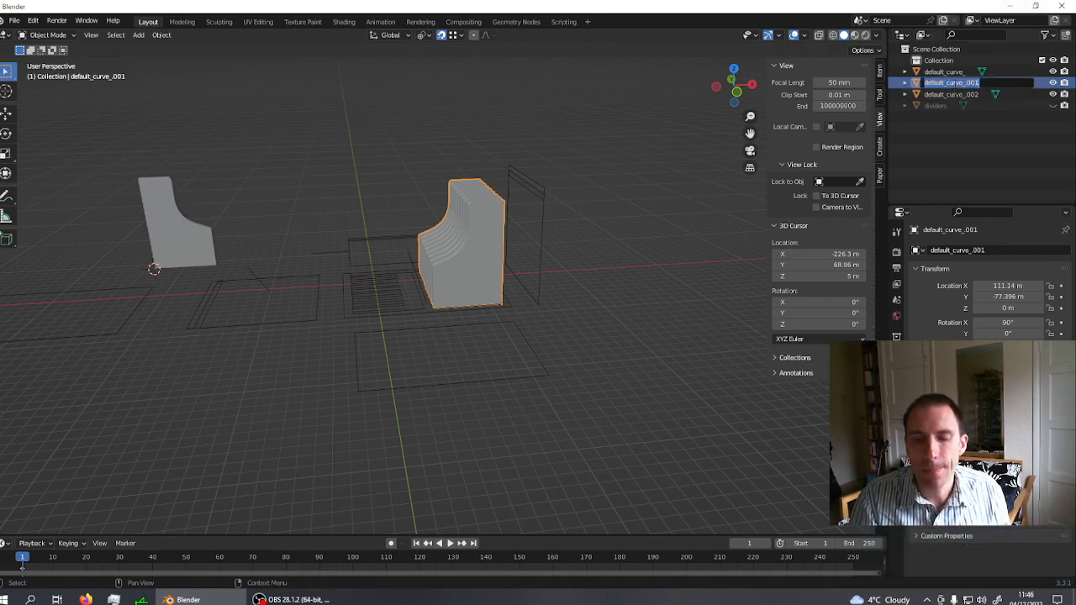
{"action": "type", "text": "divider"}
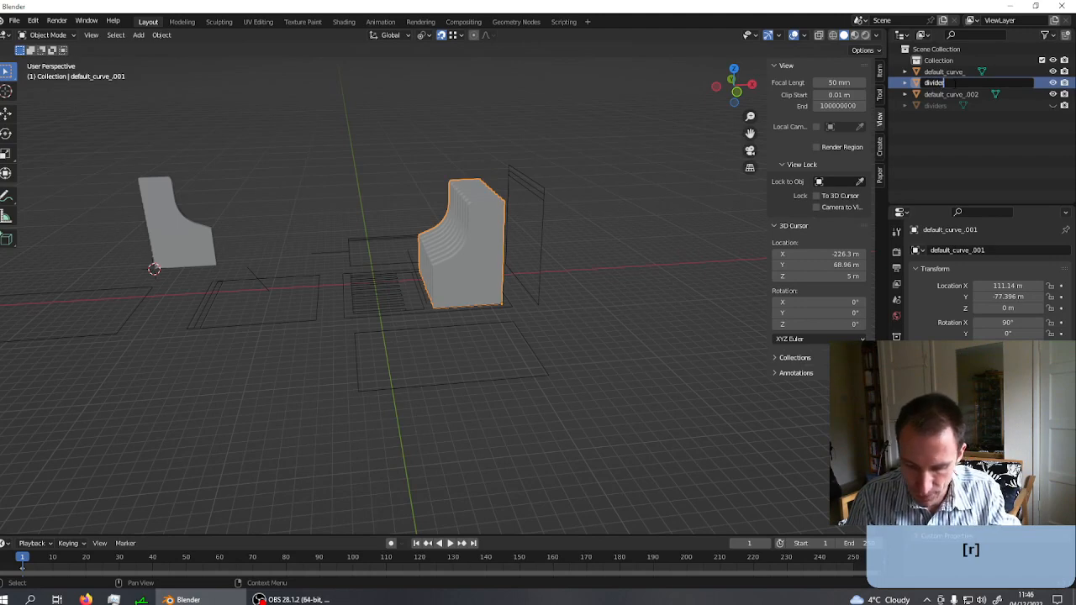
{"action": "type", "text": "s"}
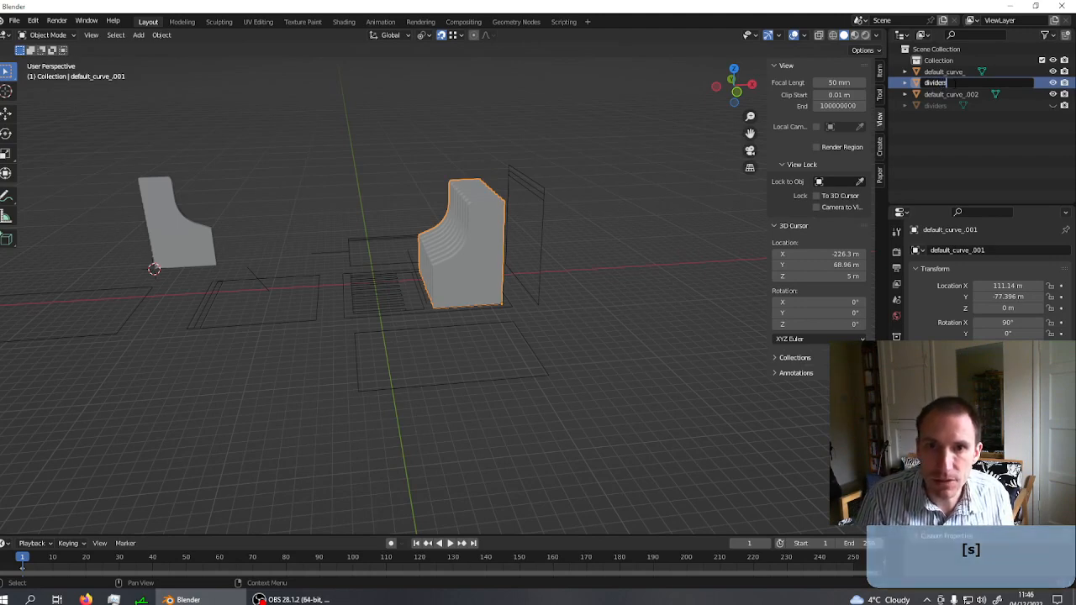
{"action": "key", "text": "Return"}
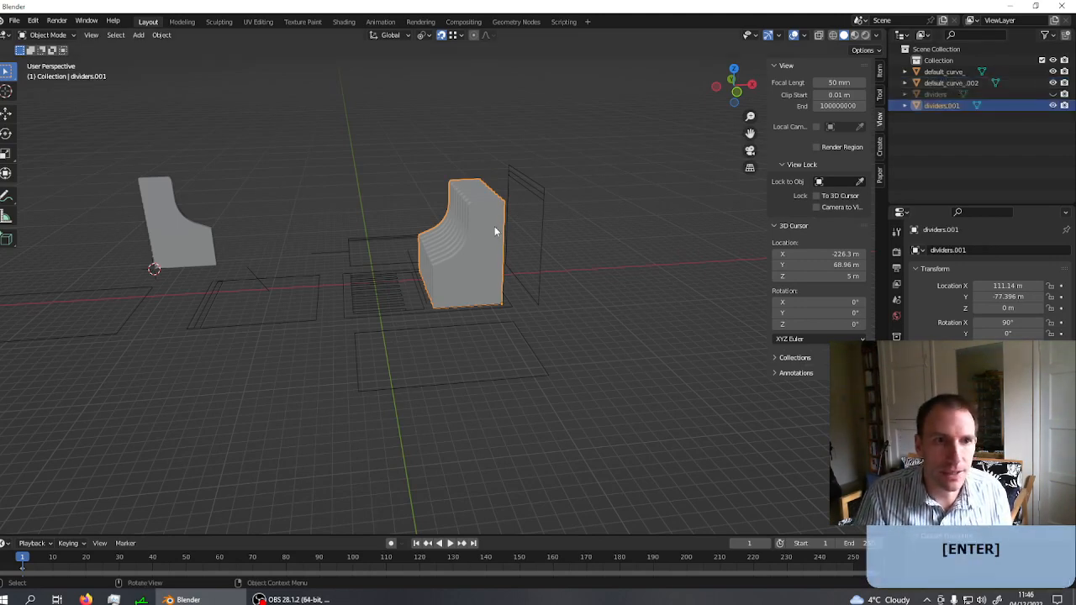
{"action": "key", "text": "h"}
- Examine the upright side outline and its rounded slot up close in the line plans' mesh
{"action": "left_click", "coordinate": [553, 185]}
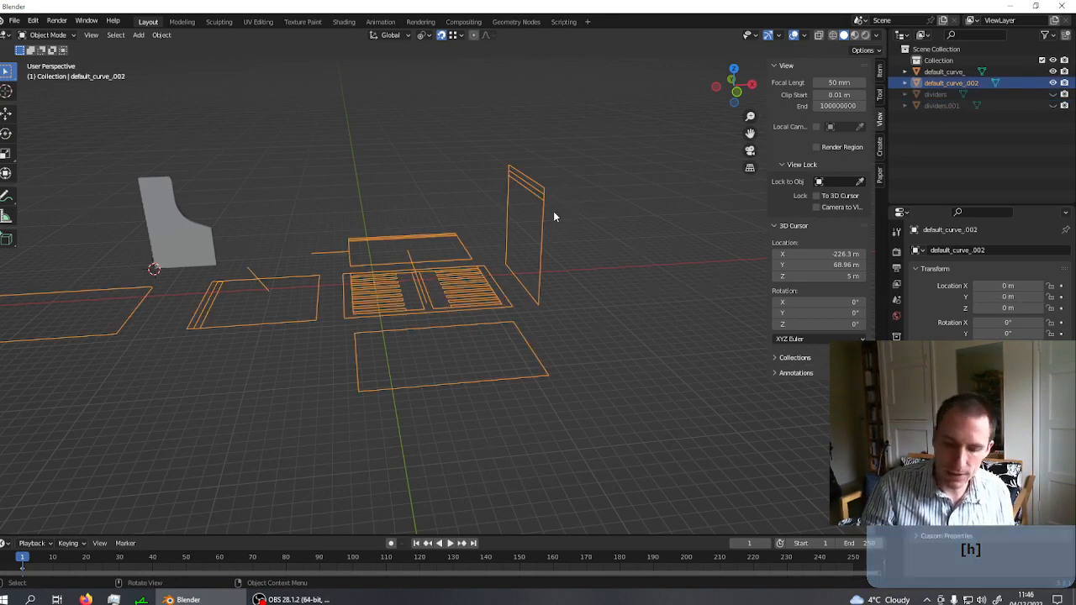
{"action": "key", "text": "Tab"}
{"action": "middle_click_drag", "start_coordinate": [519, 238], "coordinate": [611, 202]}
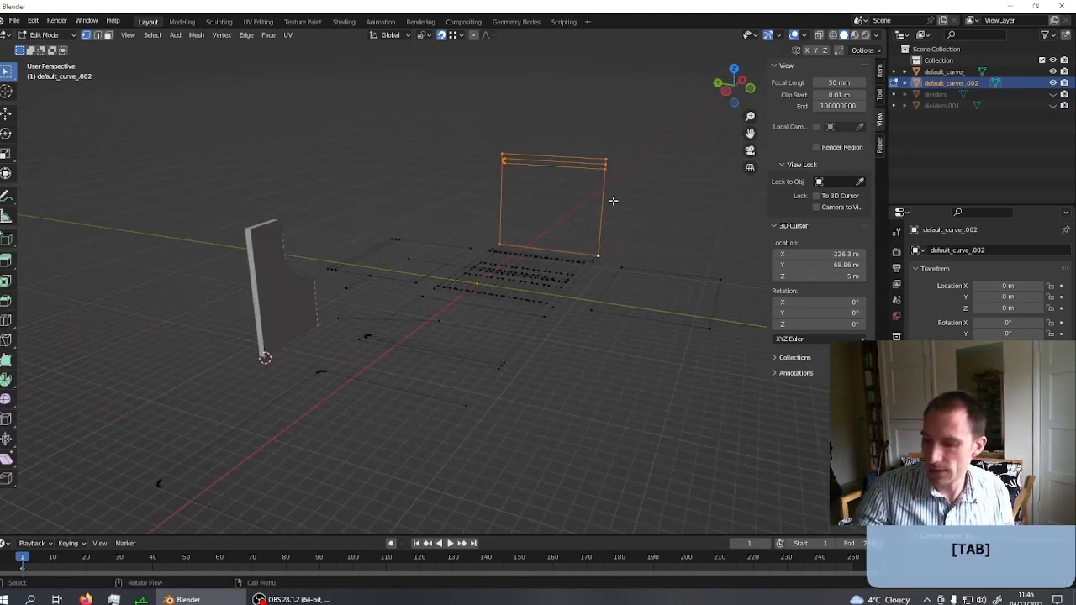
{"action": "key", "text": "KP_Decimal"}
{"action": "middle_click_drag", "start_coordinate": [579, 266], "coordinate": [447, 249]}
{"action": "middle_click_drag", "start_coordinate": [547, 243], "coordinate": [514, 228]}
{"action": "scroll", "coordinate": [520, 220], "scroll_direction": "down", "scroll_amount": 2}
{"action": "scroll", "coordinate": [520, 220], "scroll_direction": "up", "scroll_amount": 2}
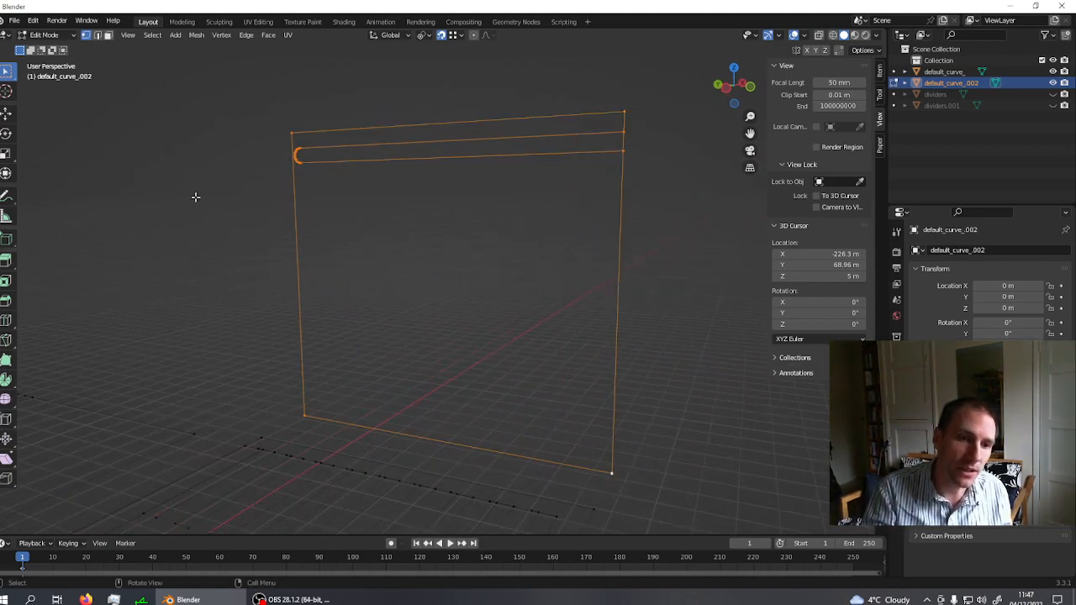
{"action": "scroll", "coordinate": [422, 231], "scroll_direction": "down", "scroll_amount": 2}
{"action": "scroll", "coordinate": [418, 230], "scroll_direction": "up", "scroll_amount": 2}
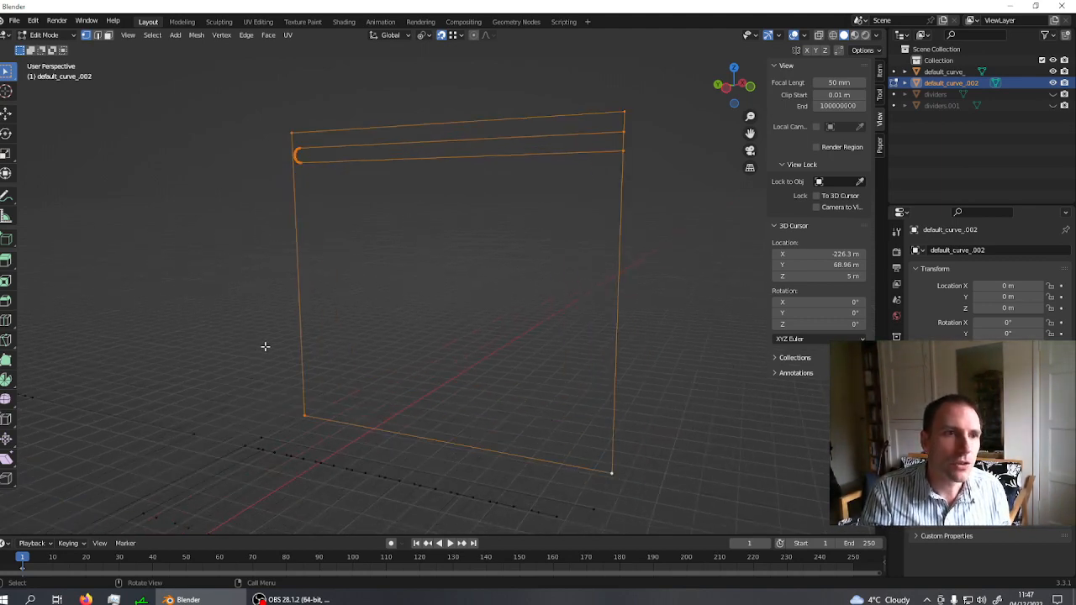
- Duplicate the whole line plans object in place, without moving the copy
{"action": "key", "text": "Tab"}
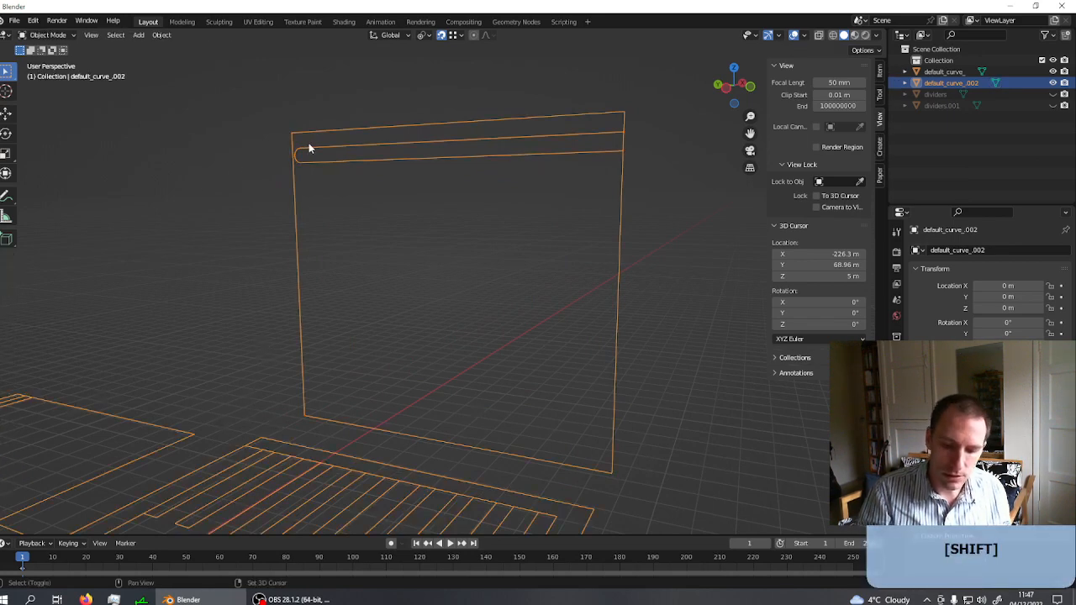
{"action": "key", "text": "shift+d"}
{"action": "key", "text": "Escape"}
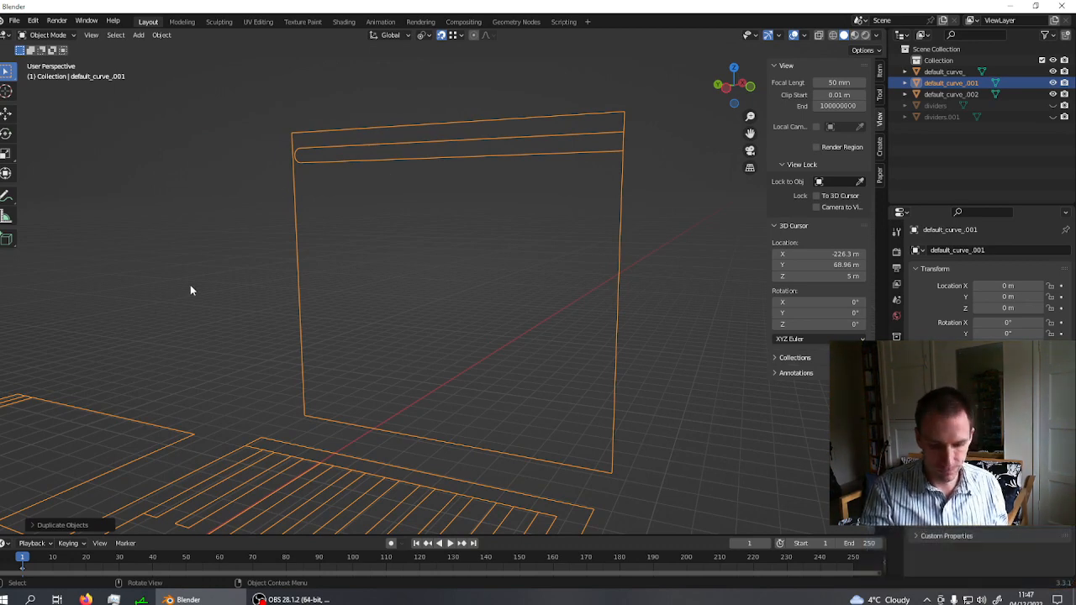
- Return to Object Mode and duplicate the line plans object in place once more, without moving the copy
{"action": "key", "text": "Tab"}
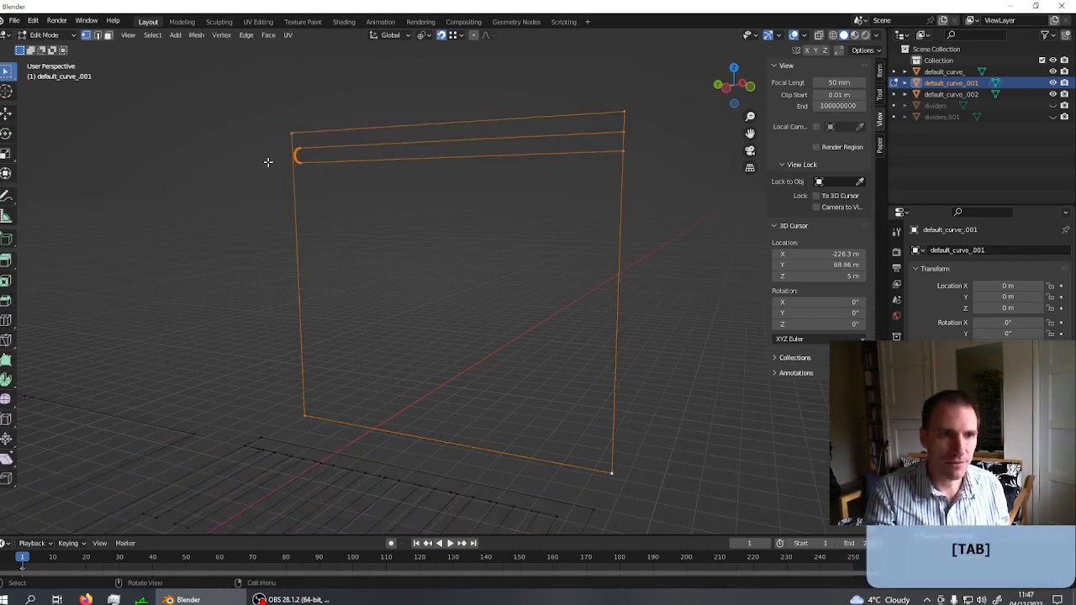
{"action": "key", "text": "Tab"}
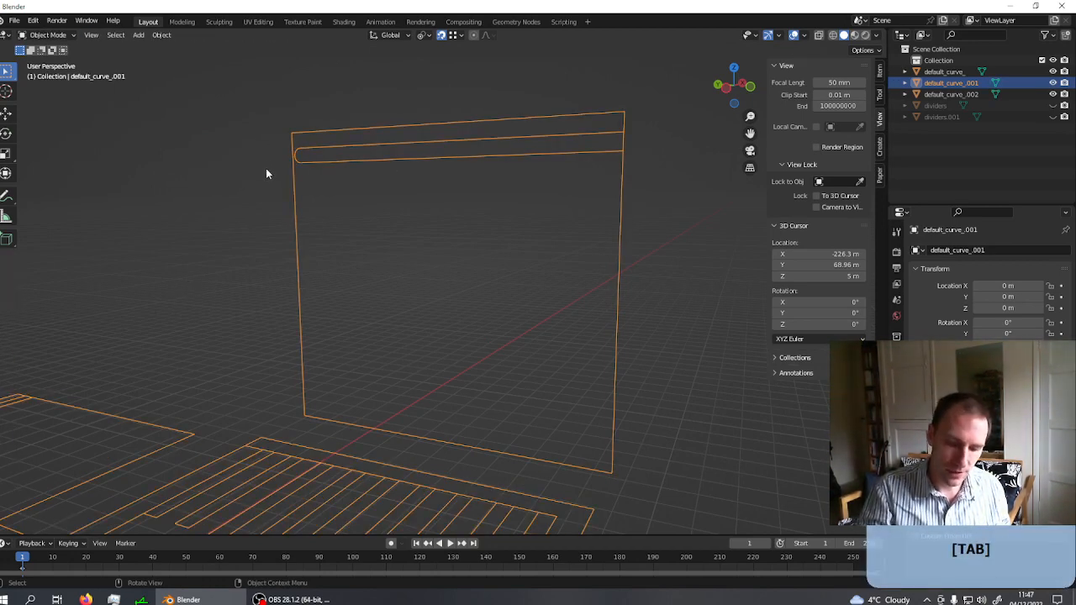
{"action": "key", "text": "shift"}
{"action": "key", "text": "shift+d"}
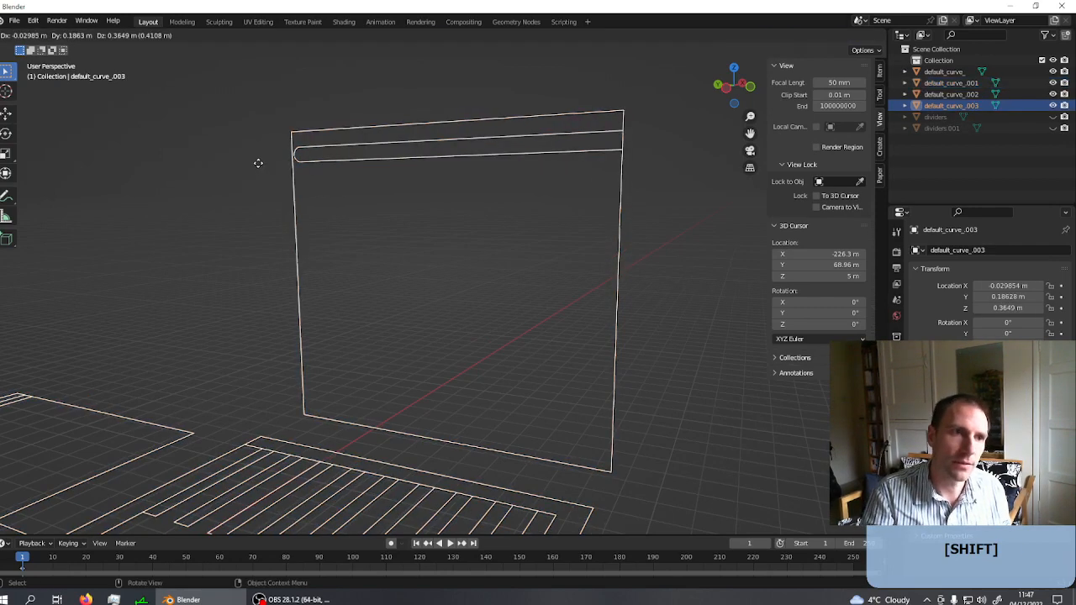
{"action": "key", "text": "Escape"}
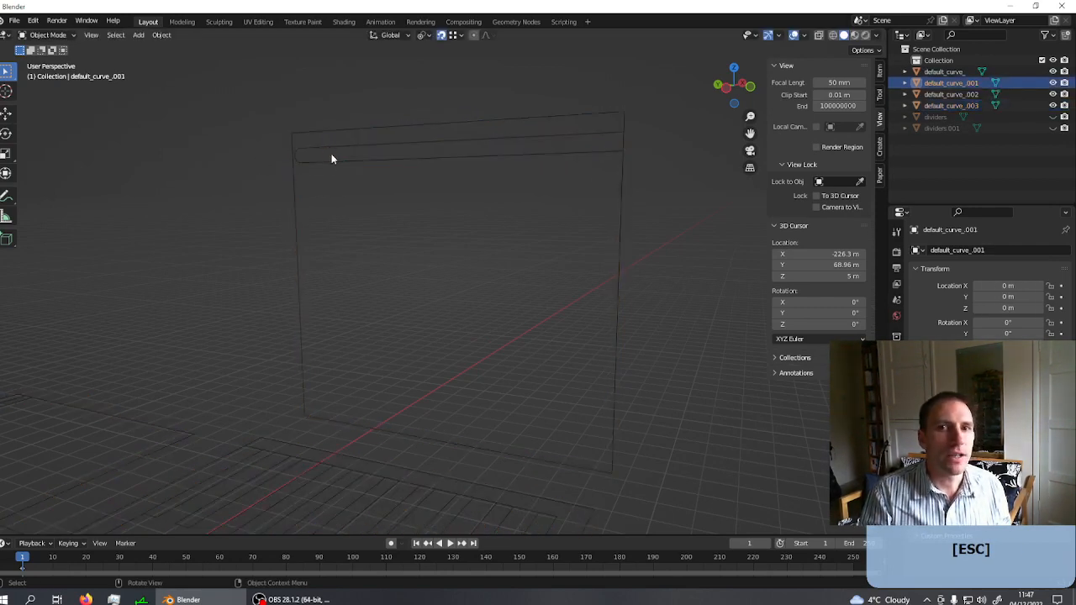
{"action": "left_click", "coordinate": [945, 94]}
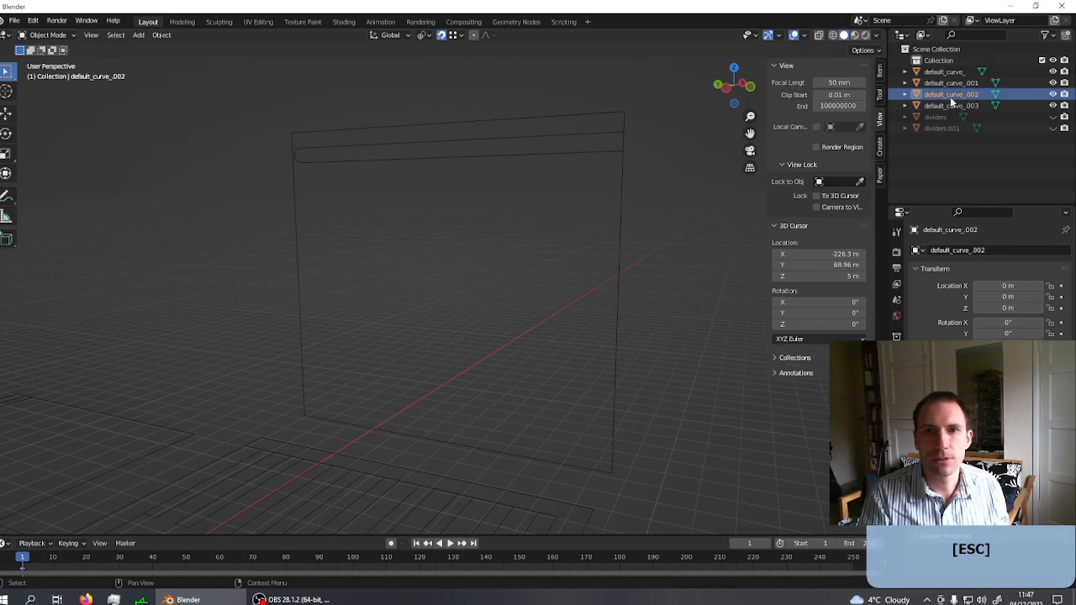
{"action": "left_click", "coordinate": [472, 156]}
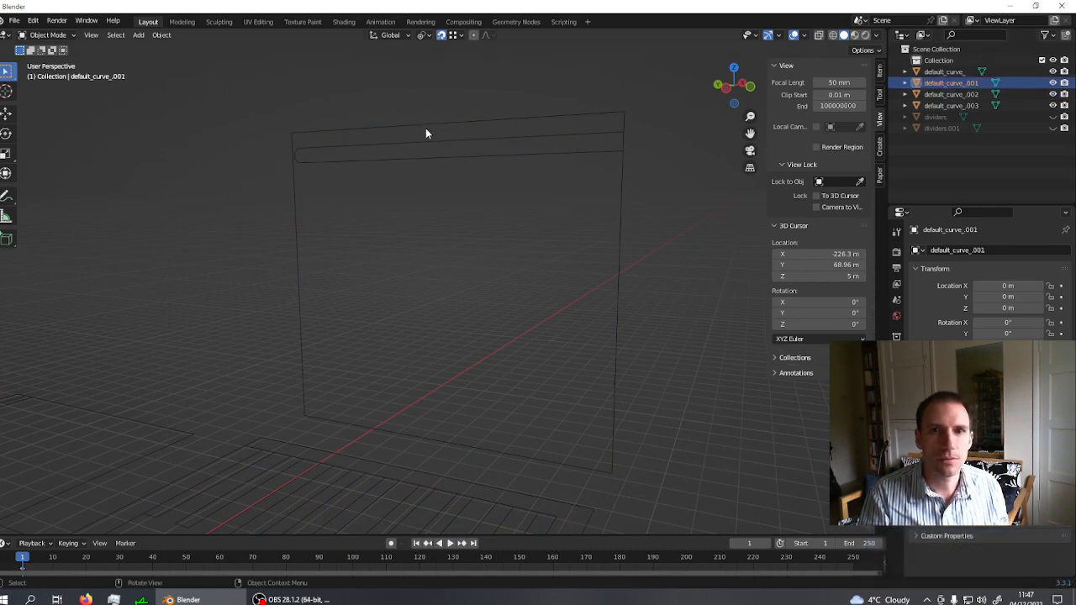
{"action": "scroll", "coordinate": [465, 136], "scroll_direction": "down", "scroll_amount": 6}
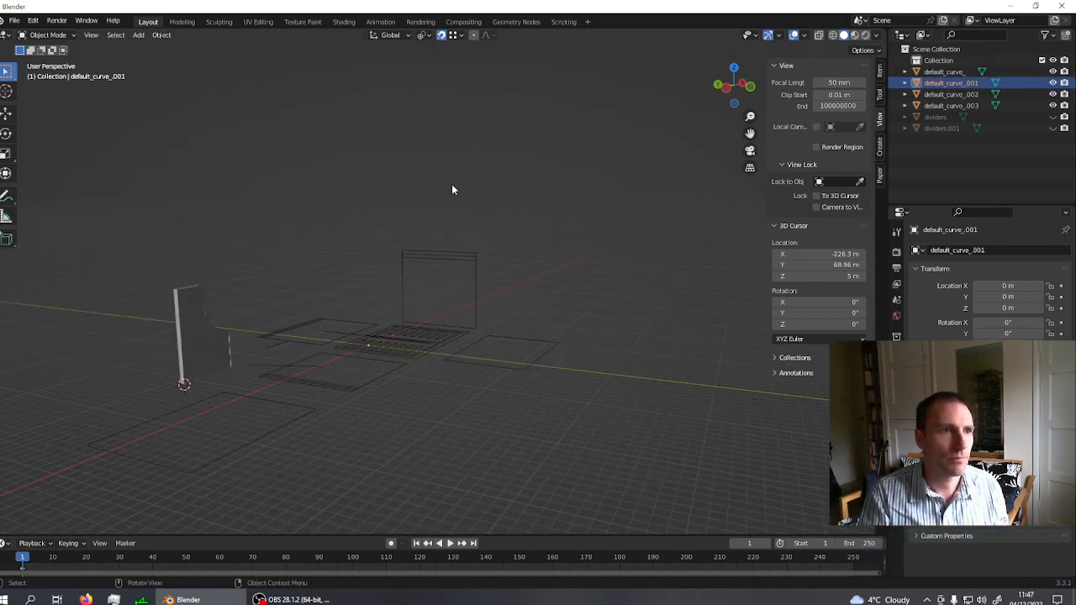
{"action": "scroll", "coordinate": [451, 189], "scroll_direction": "up", "scroll_amount": 4}
{"action": "key", "text": "a"}
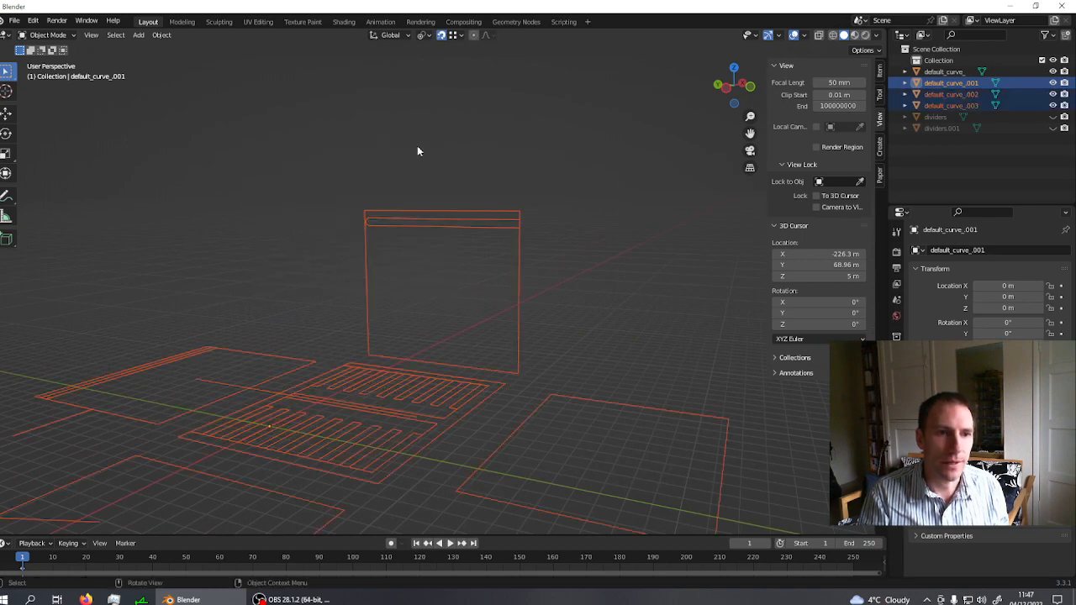
{"action": "scroll", "coordinate": [418, 147], "scroll_direction": "up", "scroll_amount": 5}
{"action": "left_click", "coordinate": [357, 162]}
{"action": "left_click", "coordinate": [354, 124]}
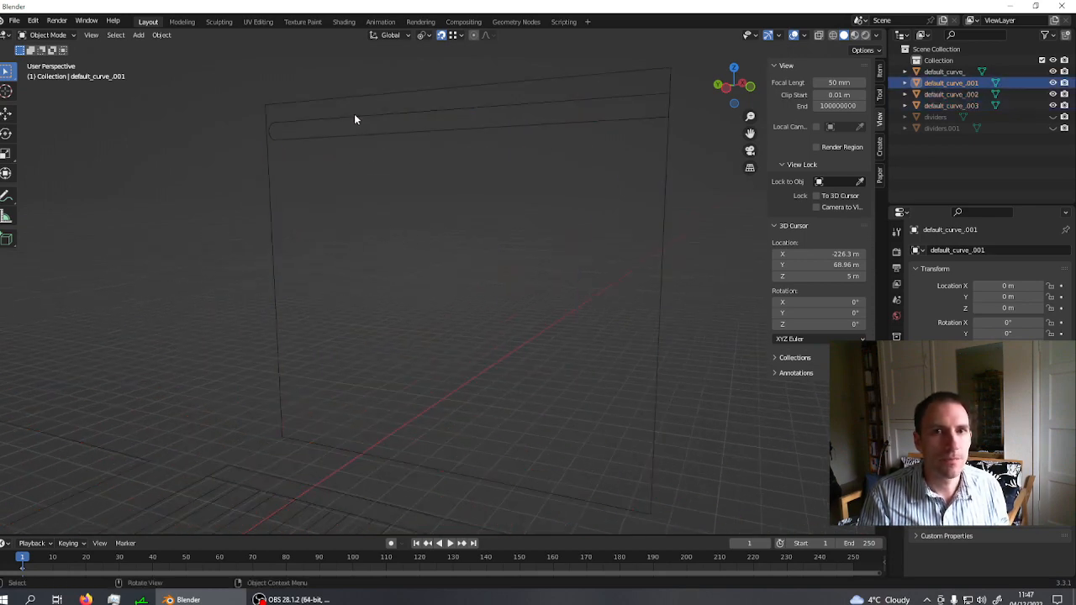
- Hide default_curve_.001 and default_curve_.003, keep default_curve_.002 visible, and select it
{"action": "middle_click_drag", "start_coordinate": [372, 149], "coordinate": [361, 251]}
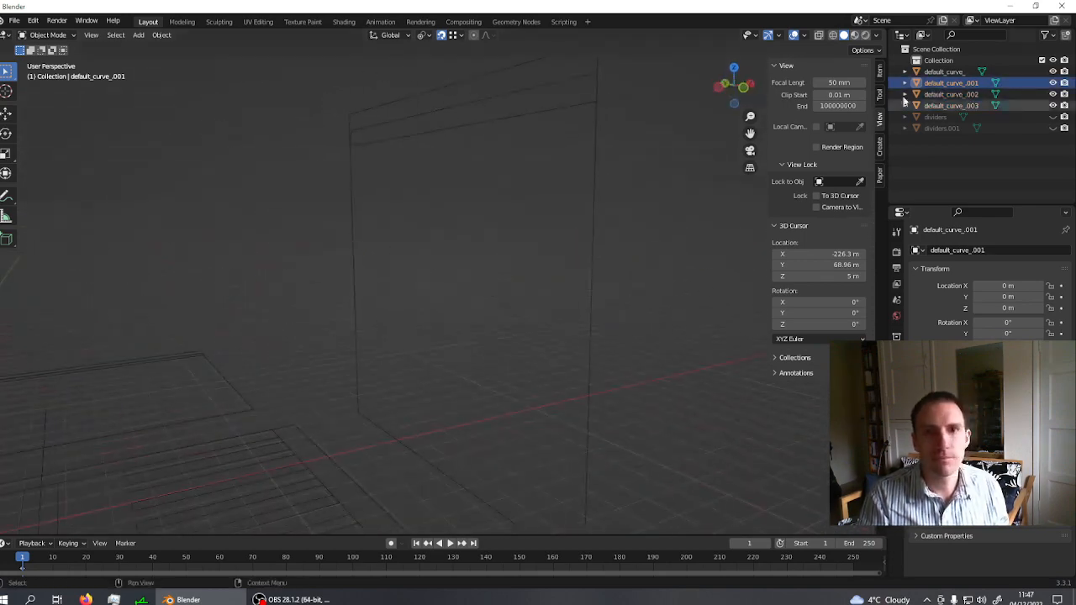
{"action": "left_click", "coordinate": [1053, 94]}
{"action": "left_click", "coordinate": [1053, 105]}
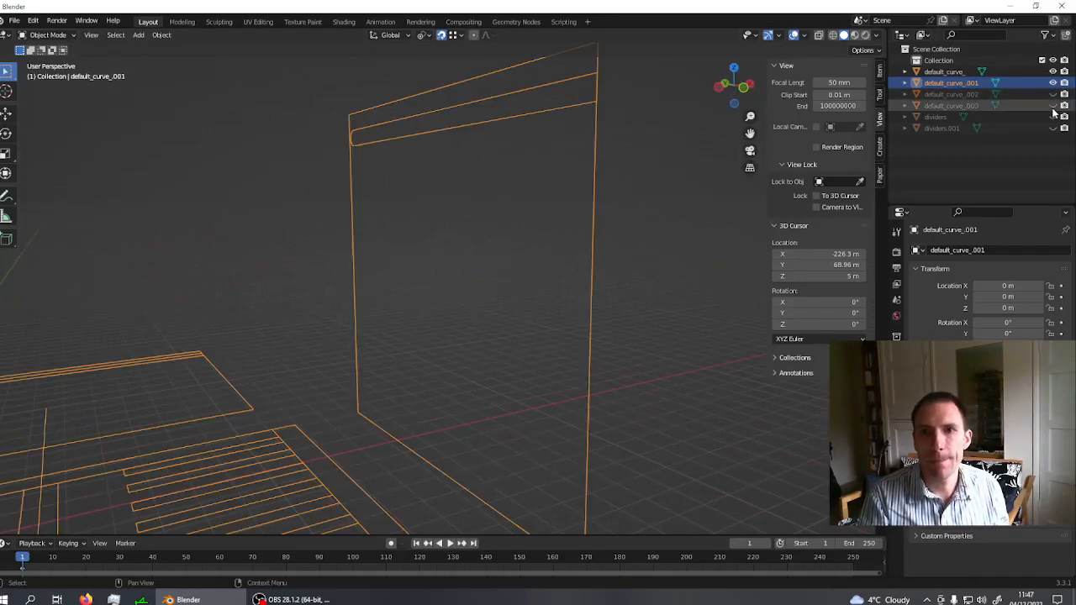
{"action": "middle_click_drag", "start_coordinate": [691, 141], "coordinate": [472, 187]}
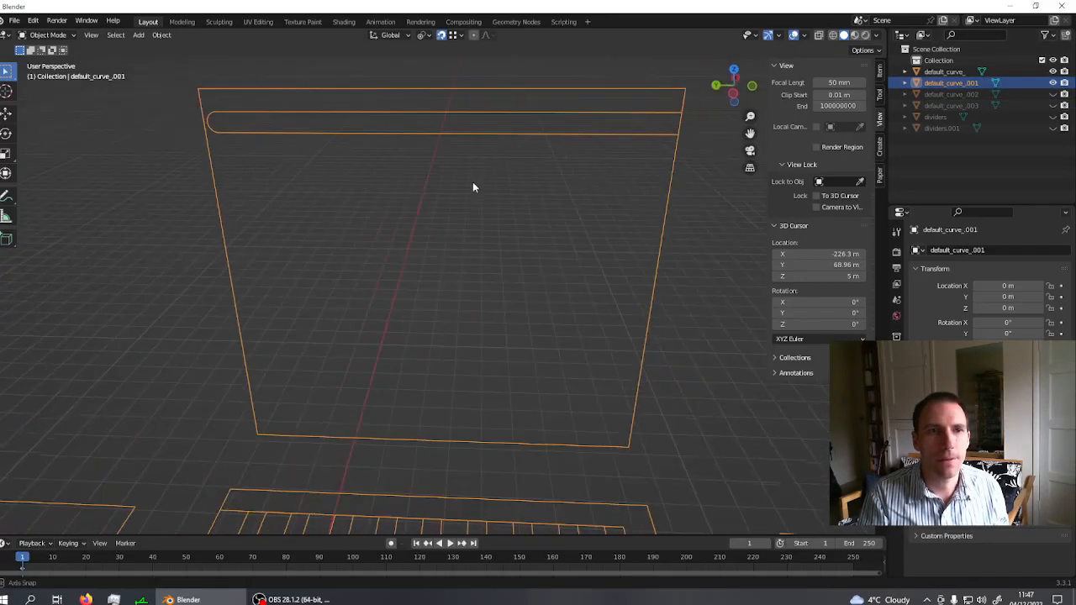
{"action": "left_click", "coordinate": [1053, 83]}
{"action": "left_click", "coordinate": [1053, 94]}
{"action": "left_click", "coordinate": [334, 81]}
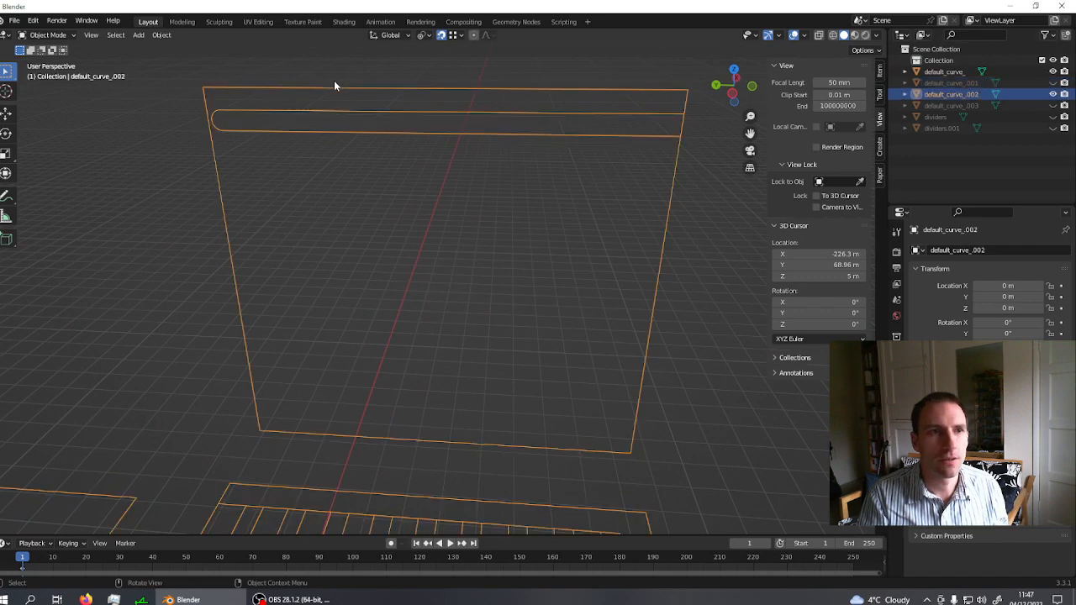
- Edit default_curve_.002's mesh and deselect the slot's rounded end and open end with Circle Select, keeping only the outer outline selected
{"action": "key", "text": "Tab"}
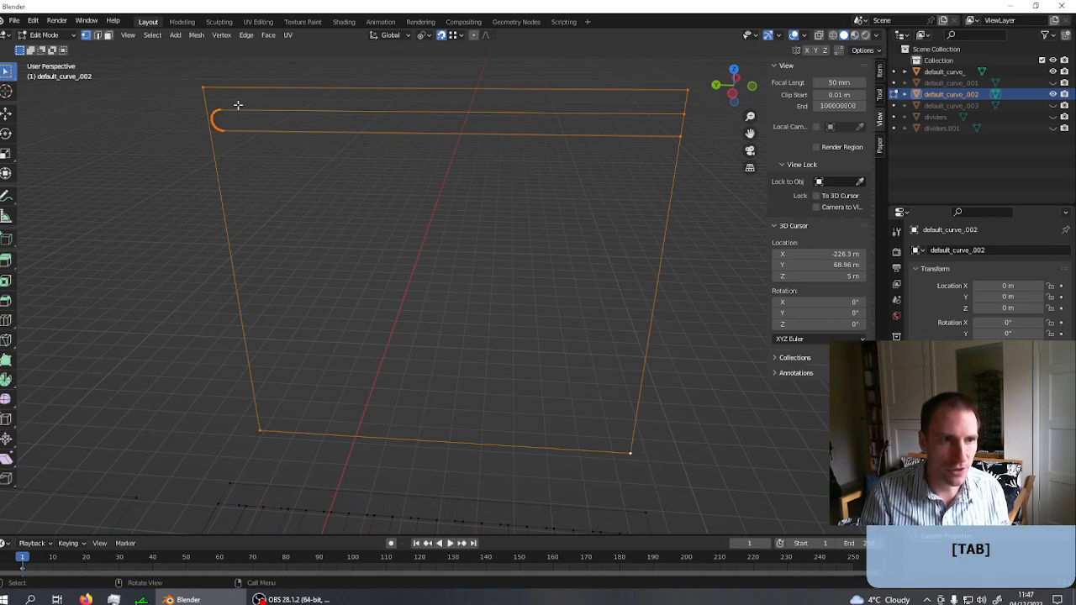
{"action": "key", "text": "c"}
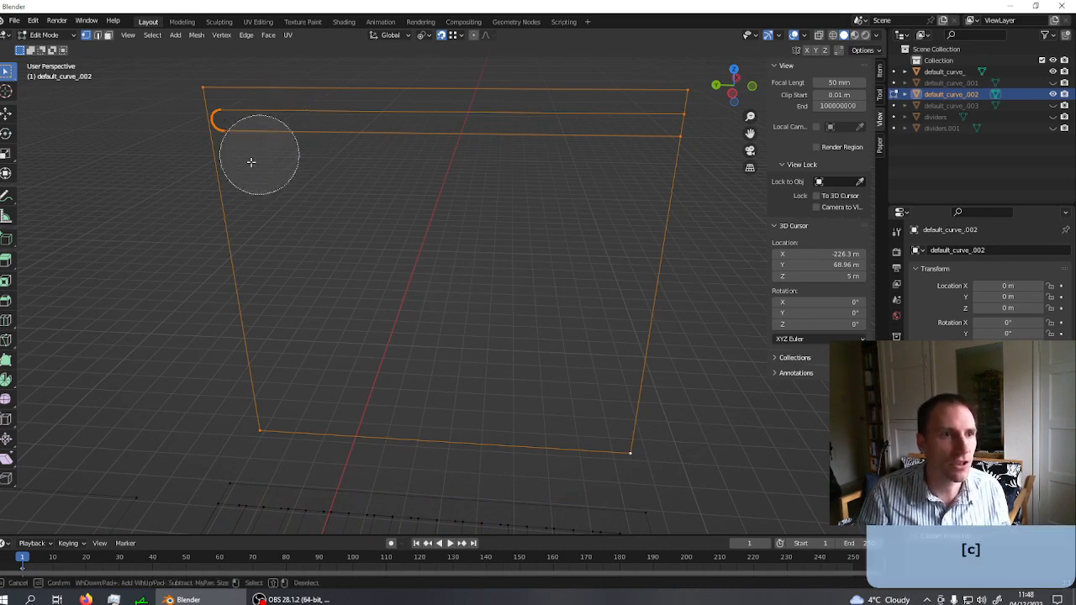
{"action": "middle_click", "coordinate": [218, 123]}
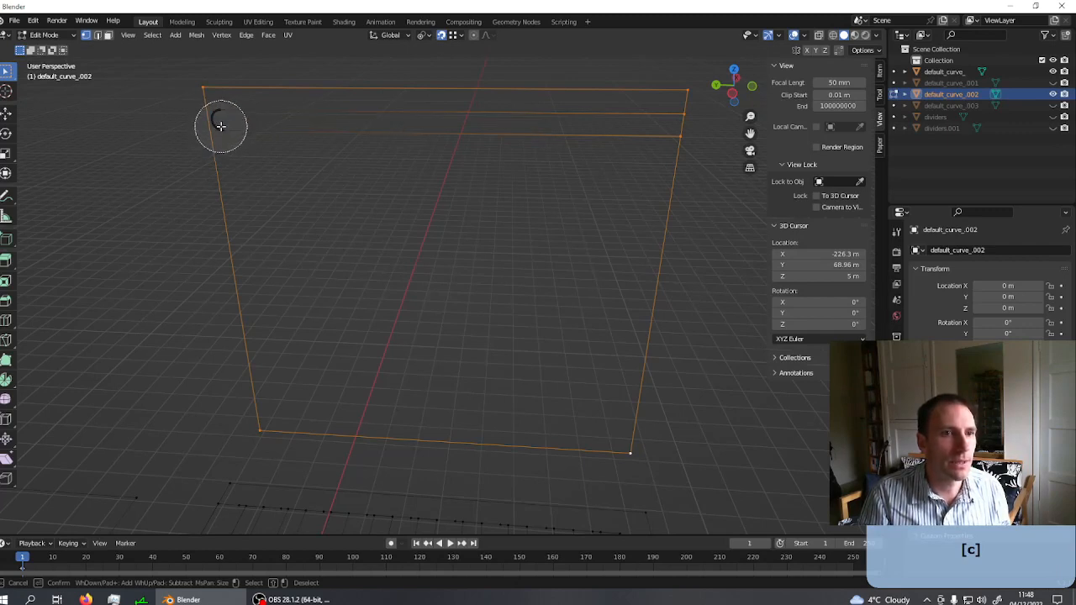
{"action": "left_click", "coordinate": [219, 122]}
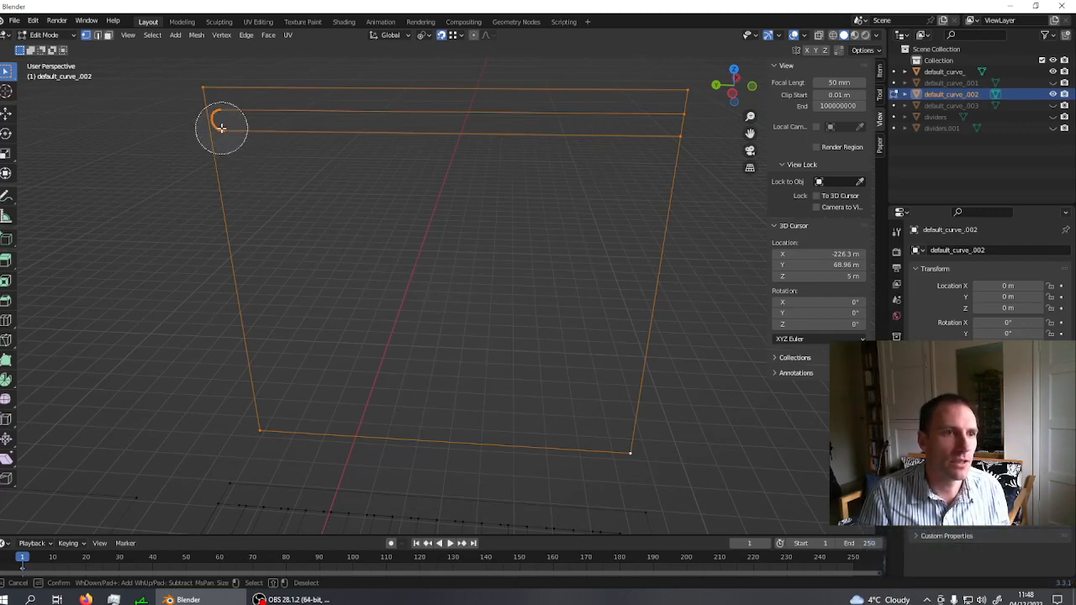
{"action": "middle_click", "coordinate": [218, 123]}
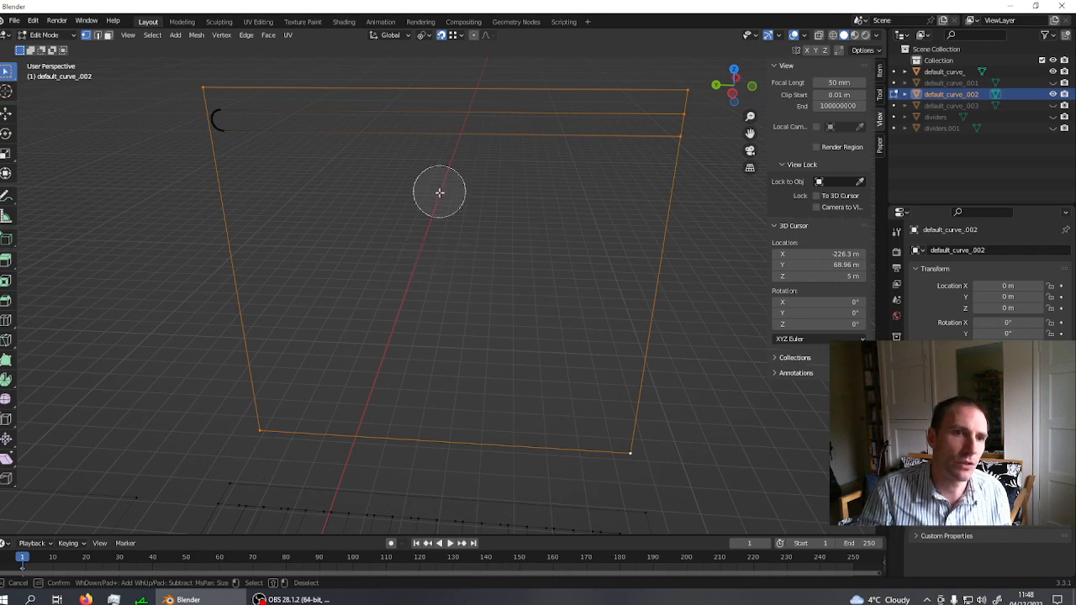
{"action": "key", "text": "Escape"}
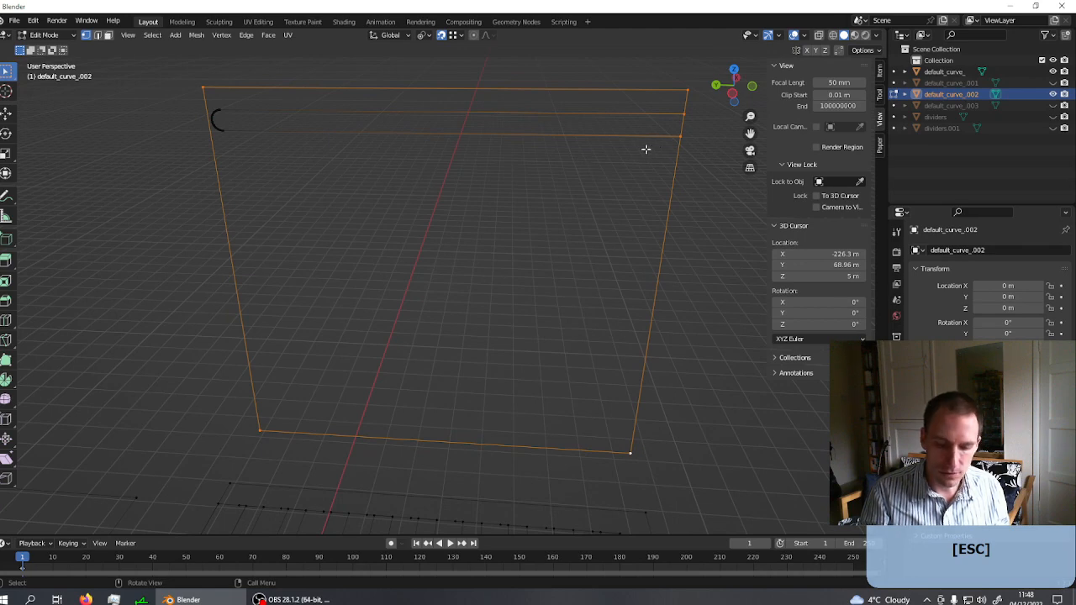
{"action": "key", "text": "c"}
{"action": "middle_click", "coordinate": [678, 126]}
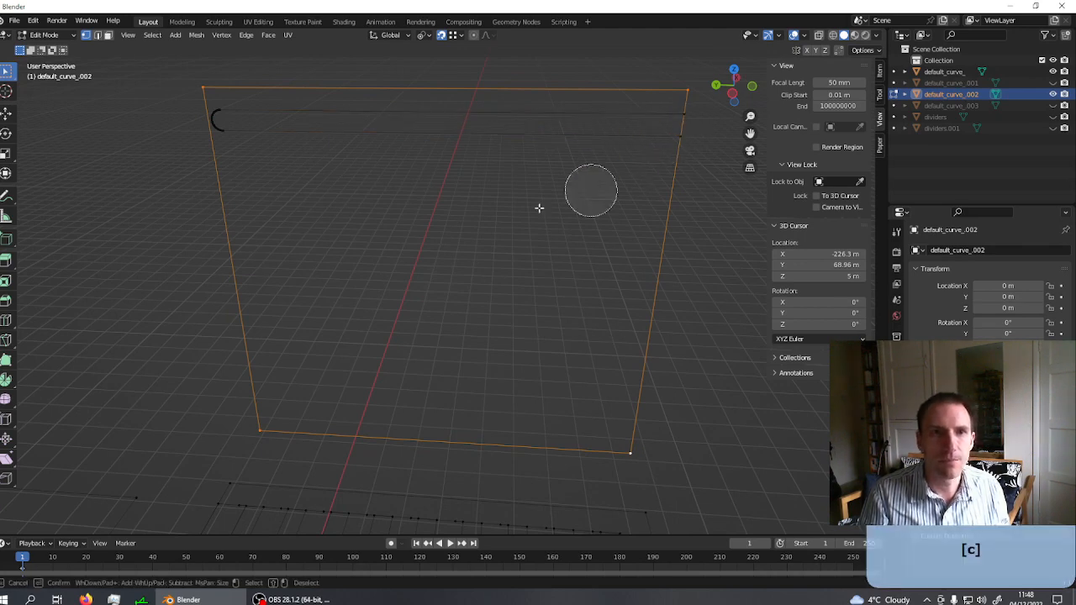
{"action": "key", "text": "Escape"}
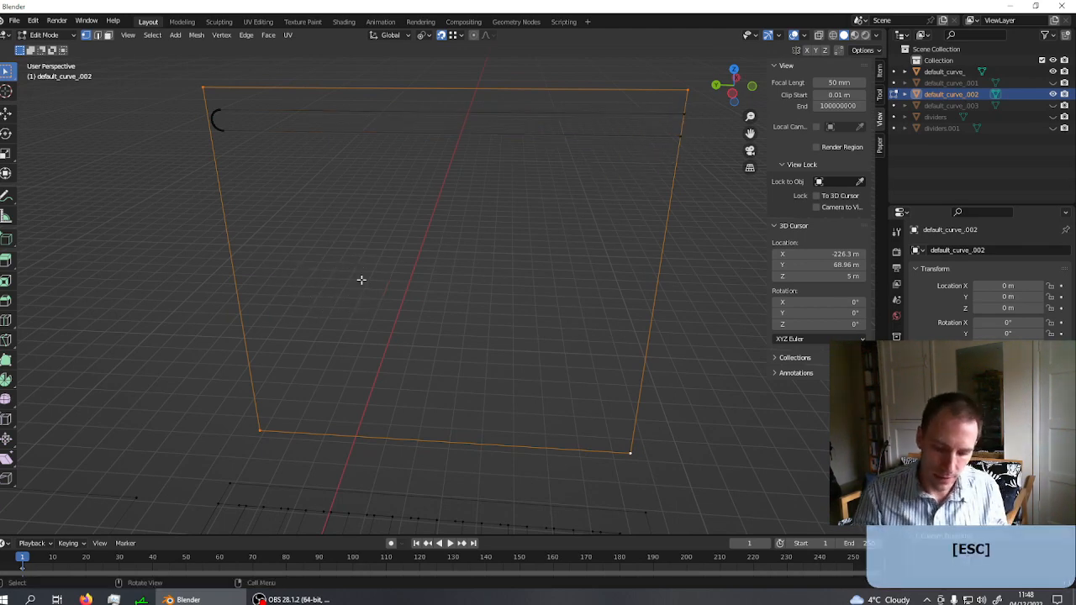
{"action": "key", "text": "ctrl"}
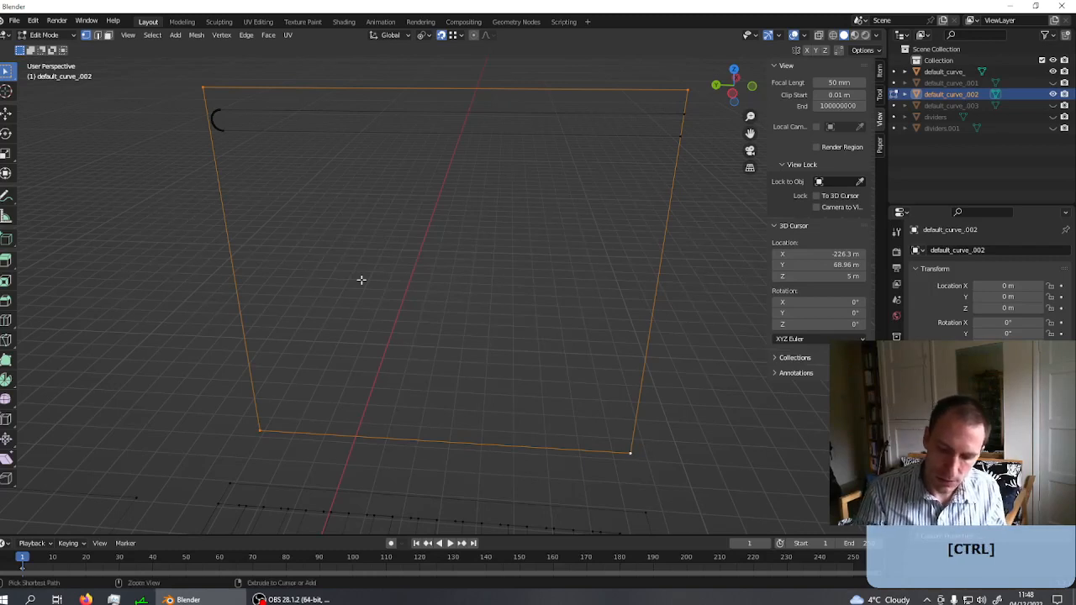
{"action": "key", "text": "ctrl+i"}
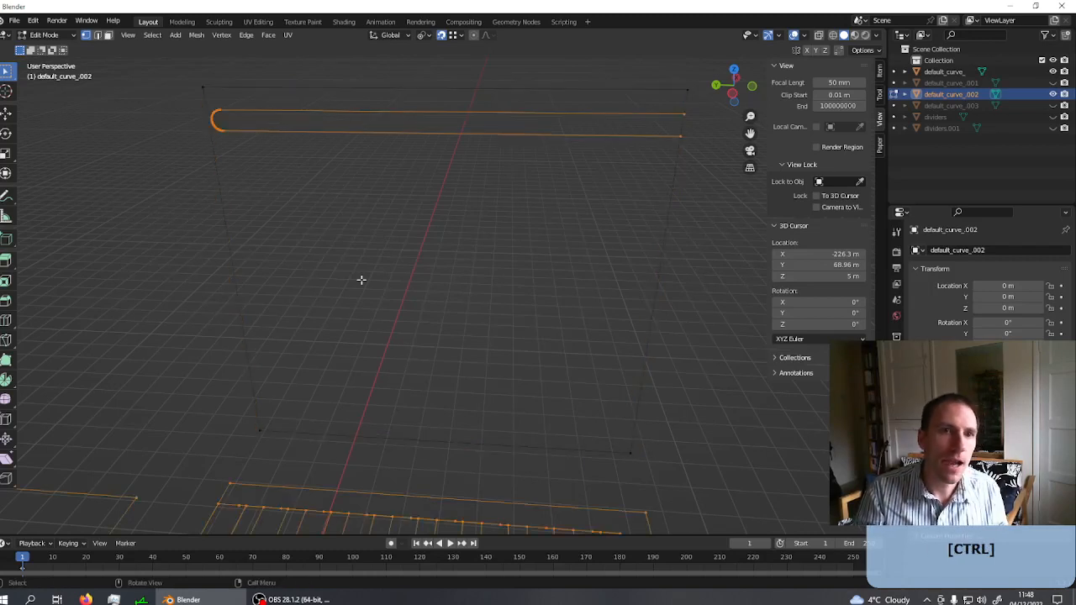
{"action": "middle_click_drag", "start_coordinate": [415, 269], "coordinate": [367, 269]}
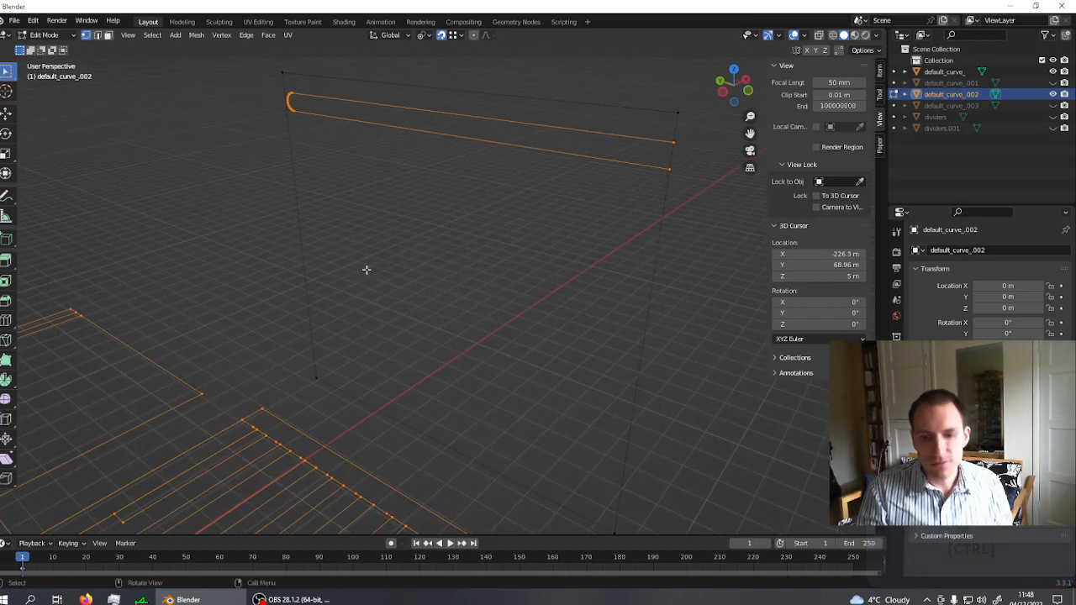
{"action": "scroll", "coordinate": [366, 269], "scroll_direction": "down", "scroll_amount": 3}
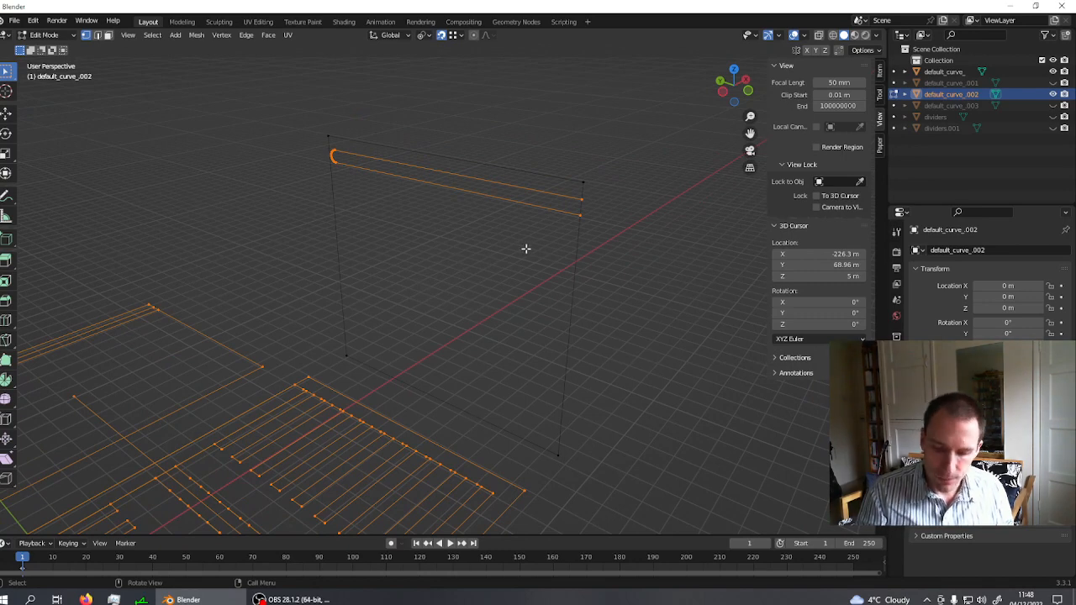
{"action": "key", "text": "g"}
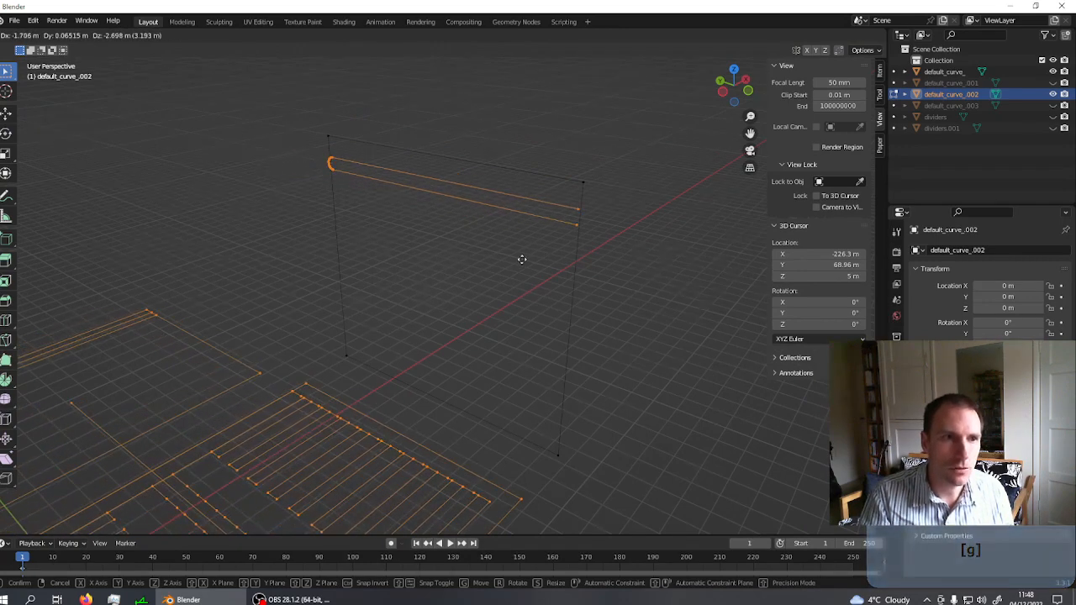
{"action": "key", "text": "Escape"}
- Select the entire rounded slot outline in the upright panel by extending one end vertex to all linked geometry
{"action": "left_click", "coordinate": [577, 213]}
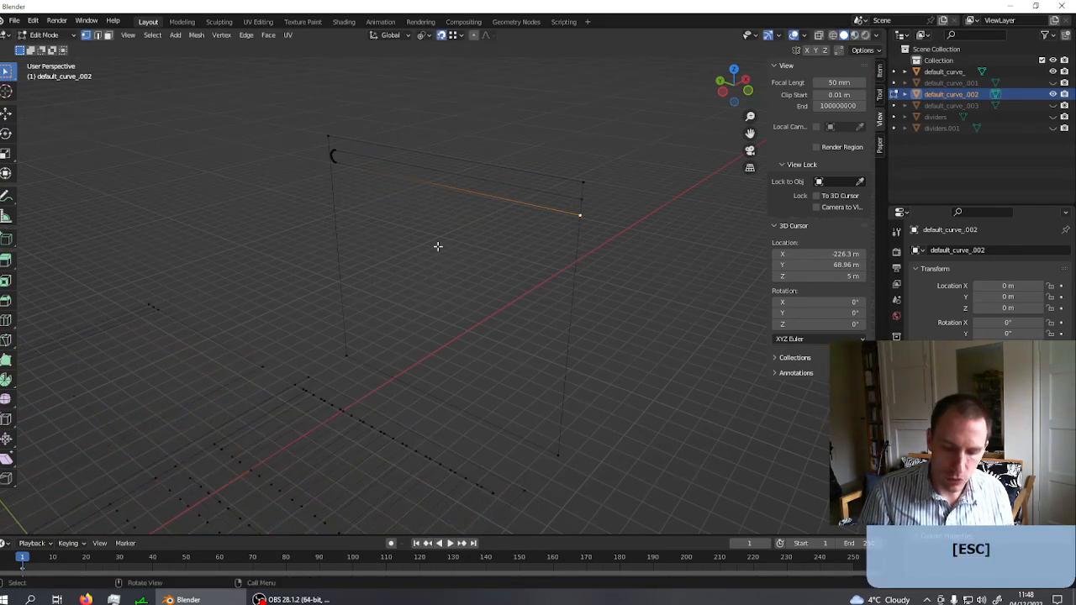
{"action": "key", "text": "ctrl"}
{"action": "key", "text": "ctrl+l"}
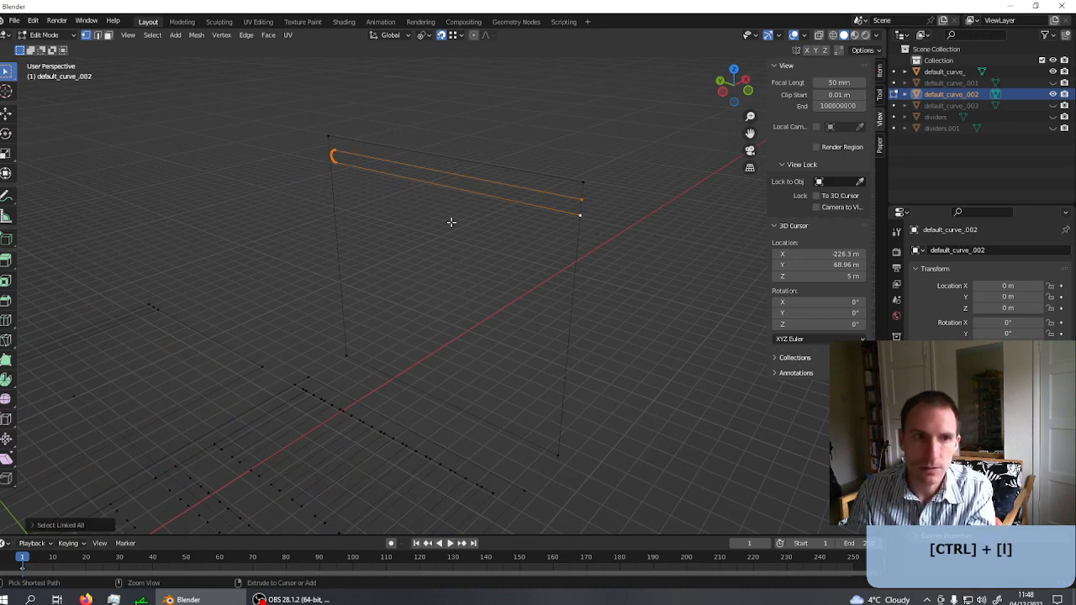
{"action": "key", "text": "g"}
{"action": "key", "text": "y"}
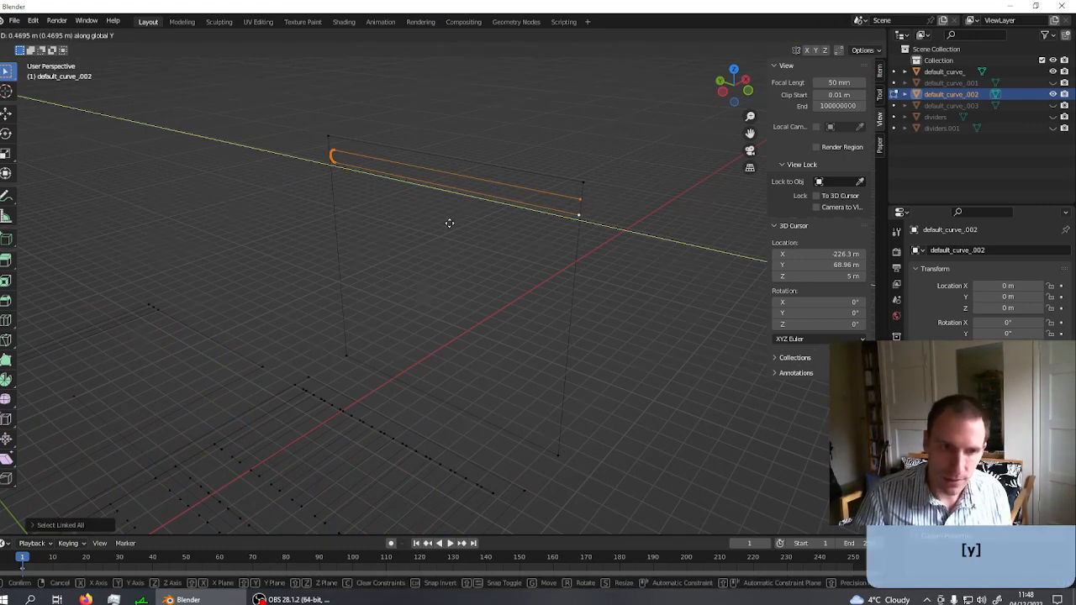
{"action": "key", "text": "x"}
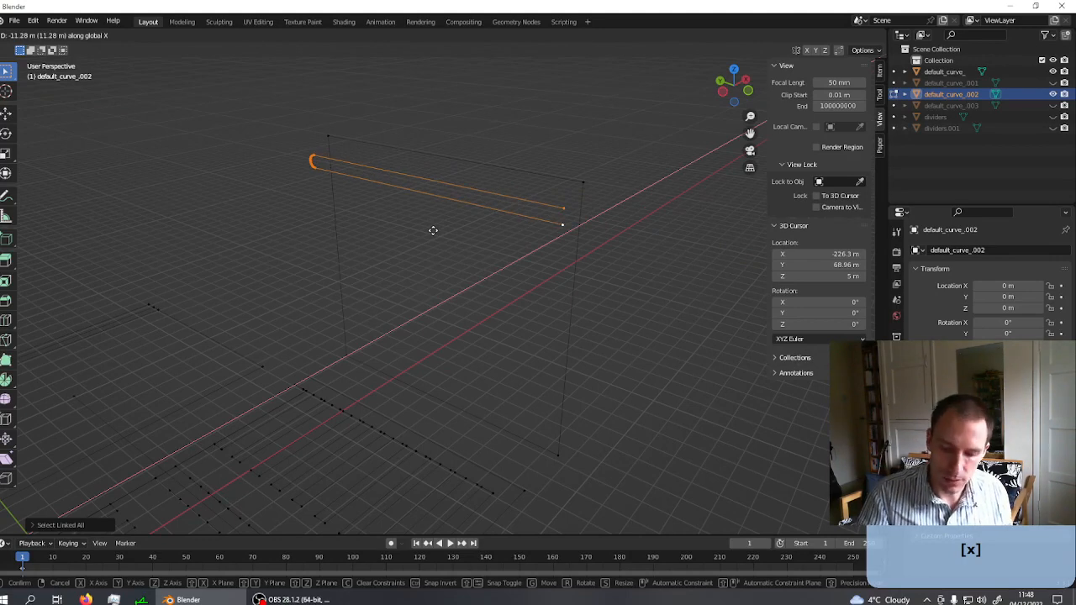
{"action": "key", "text": "6"}
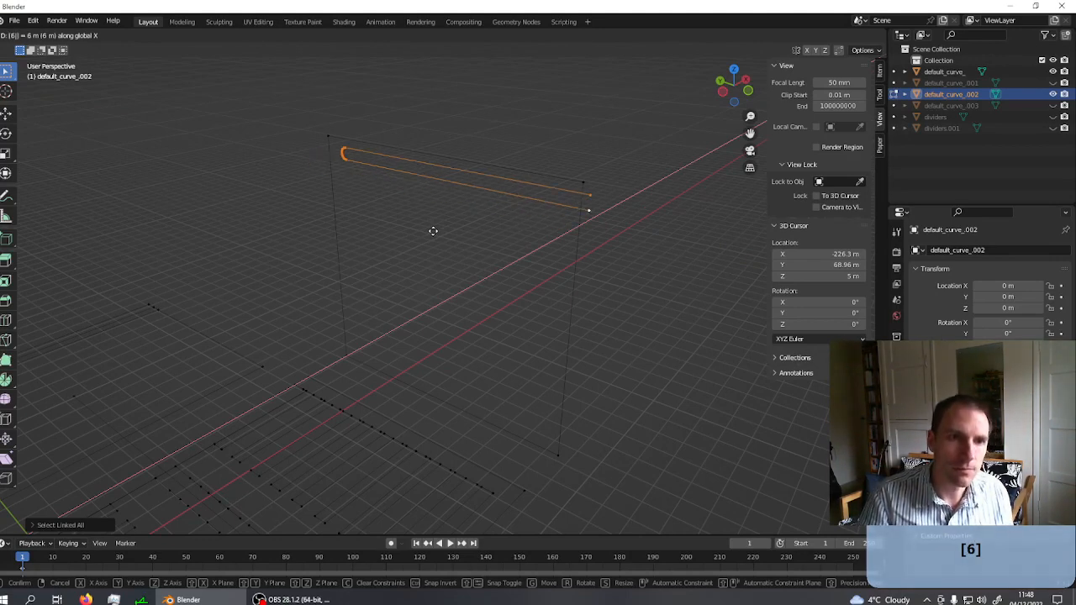
{"action": "key", "text": "Escape"}
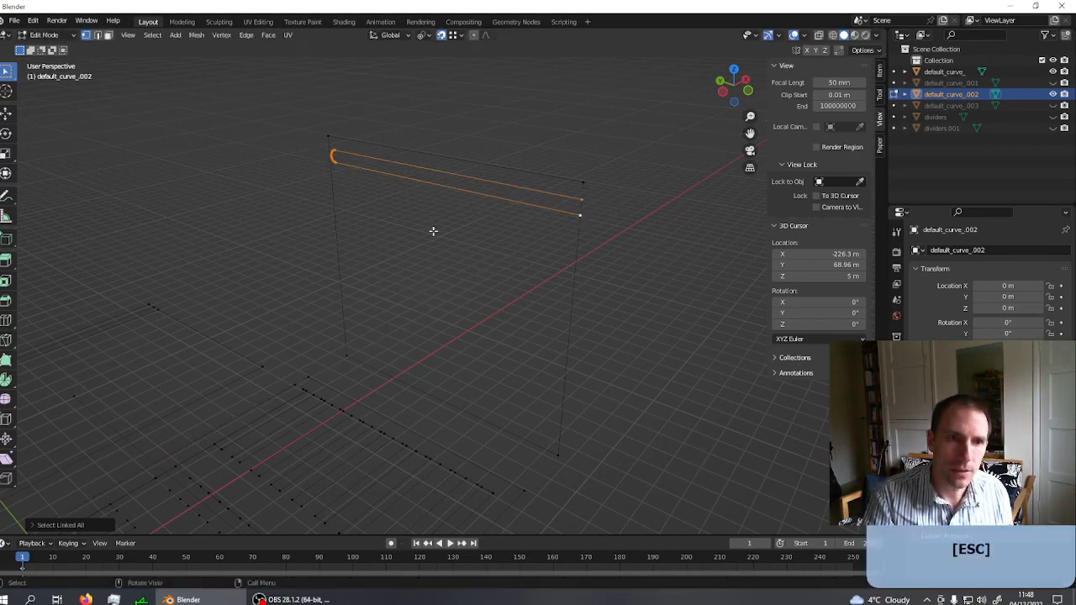
- Move the selected slot outline -6 m along the X axis, out of the upright panel's plane
{"action": "type", "text": "g"}
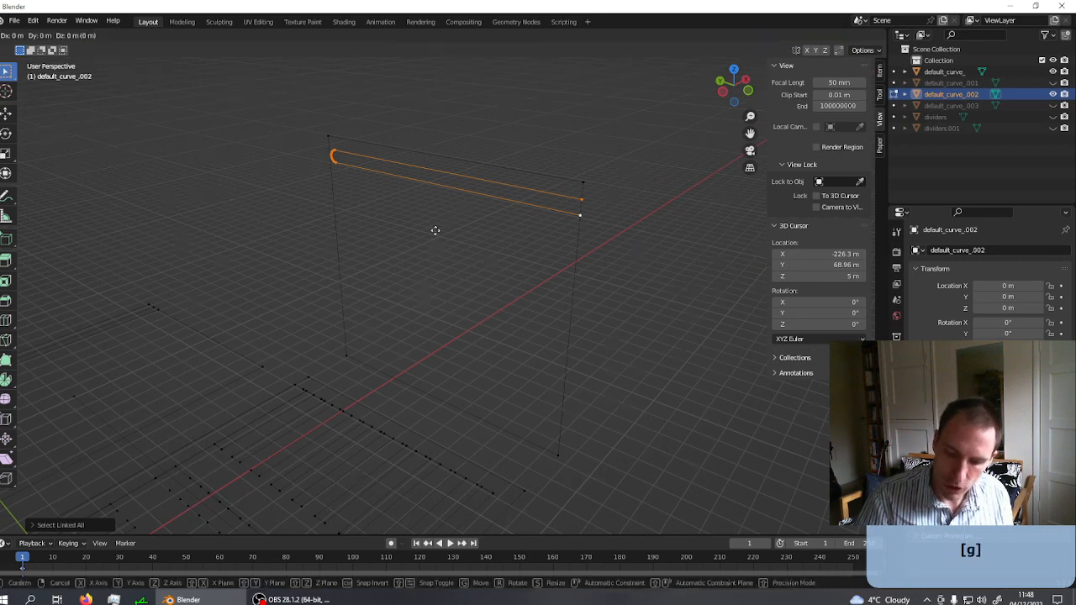
{"action": "type", "text": "-6"}
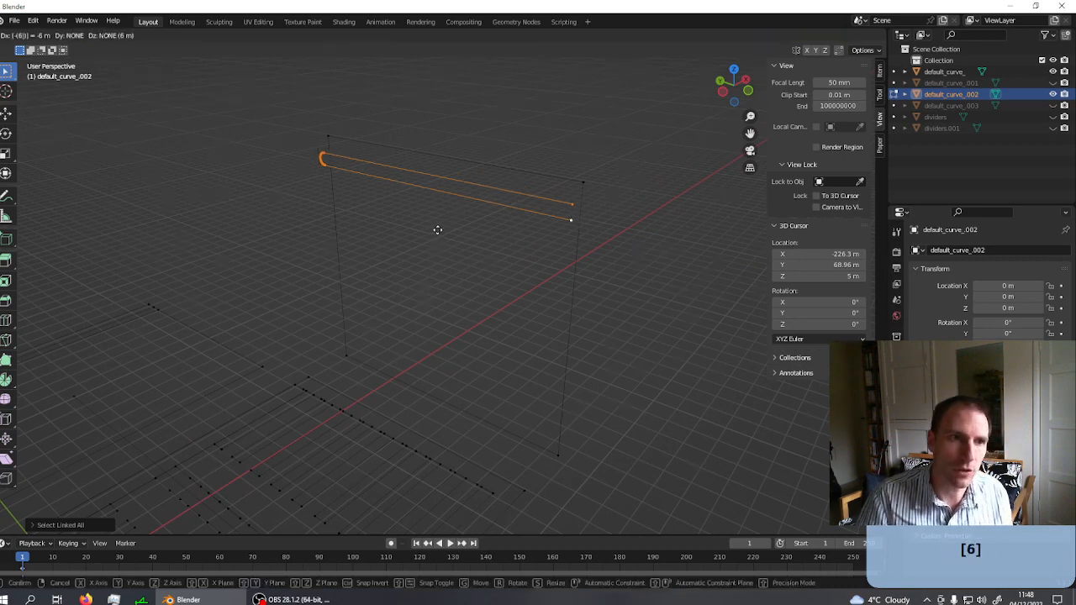
{"action": "key", "text": "Return"}
- Select the upright panel's entire outer outline from one corner vertex and fill it with a face
{"action": "middle_click_drag", "start_coordinate": [397, 268], "coordinate": [367, 340]}
{"action": "left_click", "coordinate": [425, 370]}
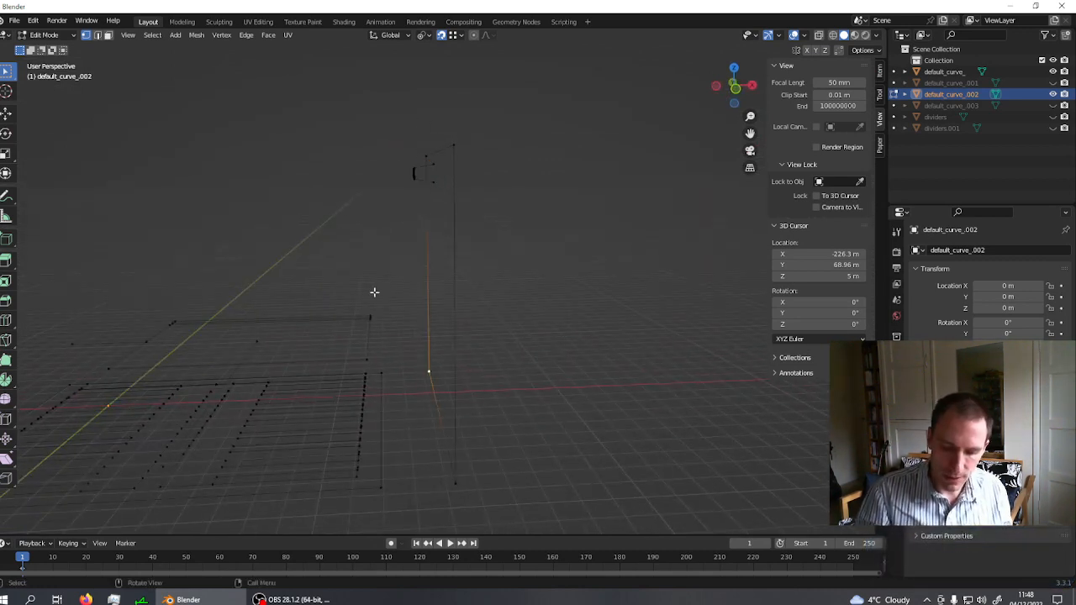
{"action": "key", "text": "ctrl+l"}
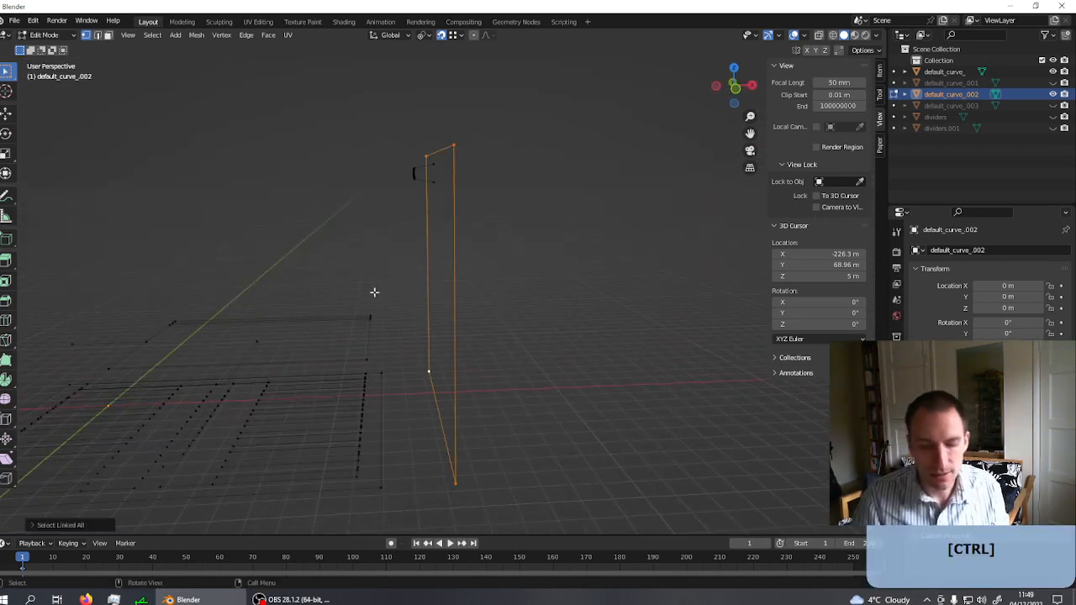
{"action": "key", "text": "f"}
{"action": "middle_click_drag", "start_coordinate": [457, 258], "coordinate": [447, 270]}
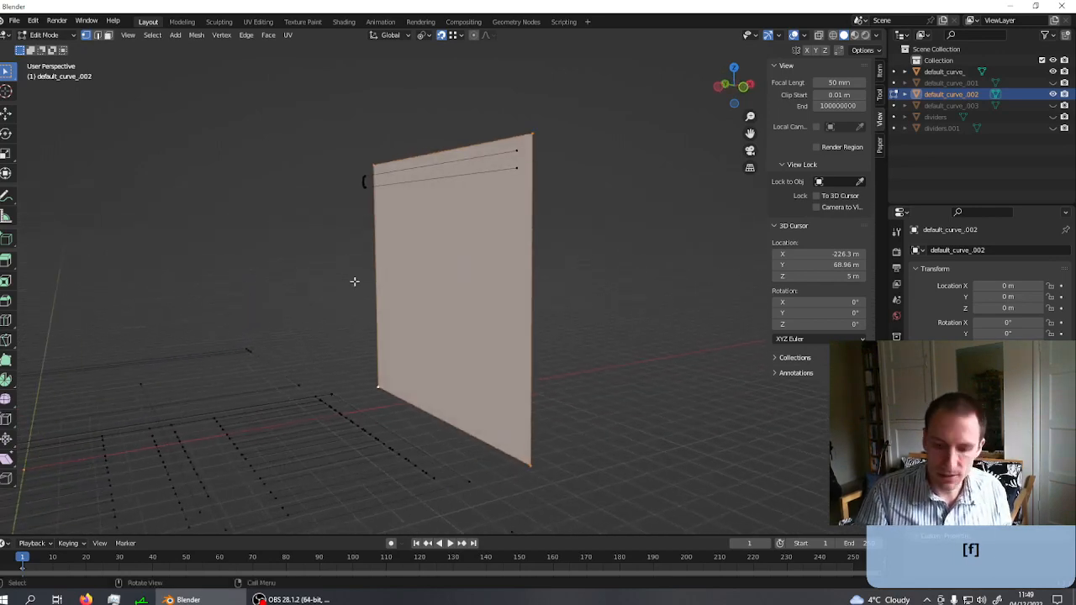
- Extrude the upright panel's face 6 m along its normal toward the slot outline
{"action": "key", "text": "e"}
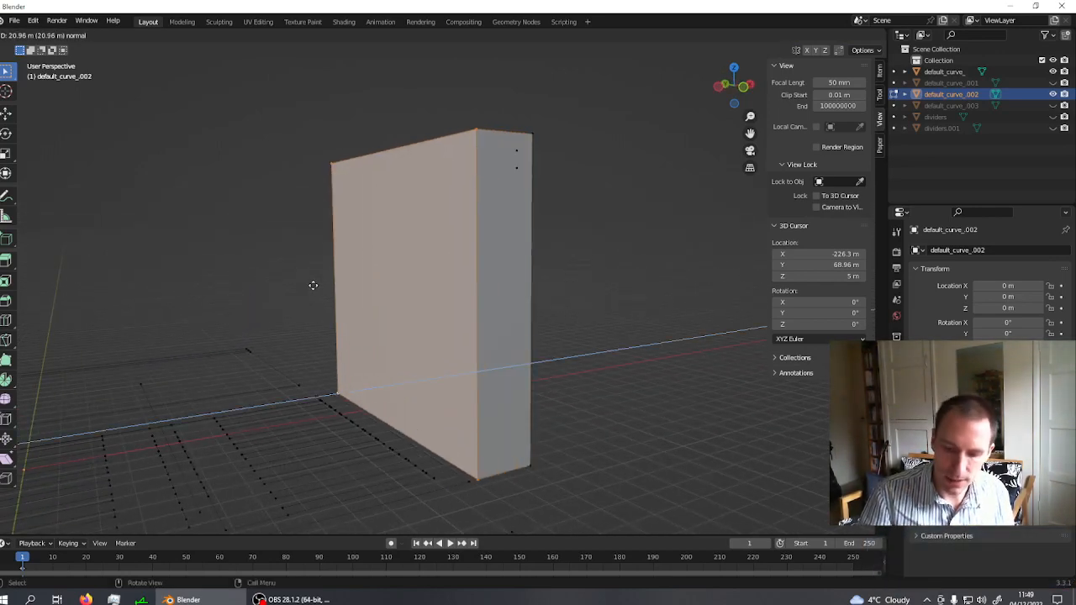
{"action": "key", "text": "6"}
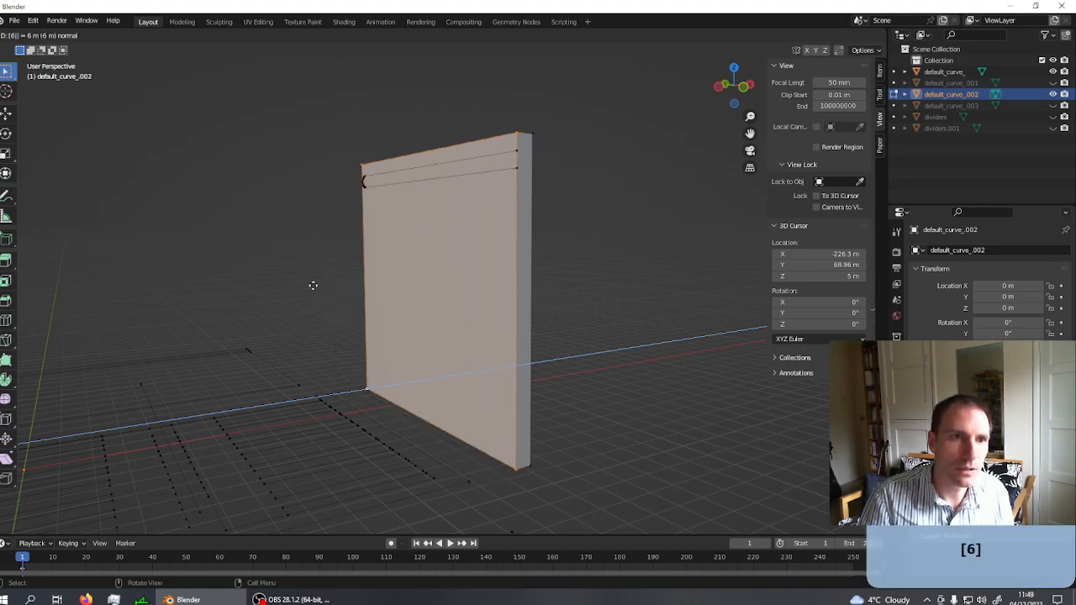
{"action": "key", "text": "Return"}
{"action": "middle_click_drag", "start_coordinate": [312, 286], "coordinate": [482, 279]}
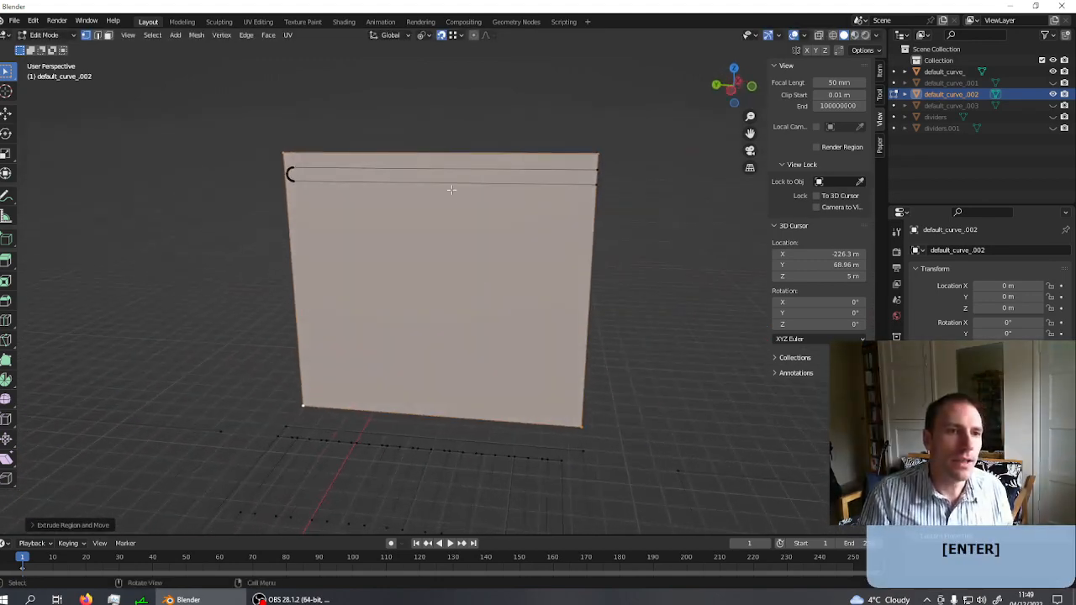
{"action": "scroll", "coordinate": [396, 241], "scroll_direction": "up", "scroll_amount": 3}
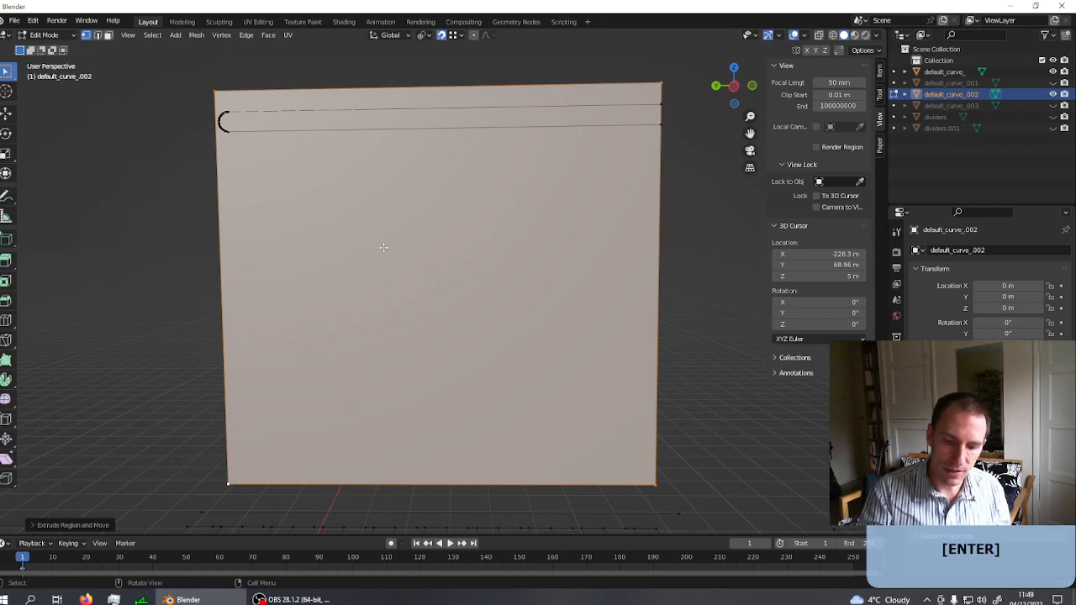
- Delete only the panel's large front face behind the slot outline, keeping its edges
{"action": "key", "text": "3"}
{"action": "key", "text": "alt+a"}
{"action": "middle_click_drag", "start_coordinate": [430, 278], "coordinate": [361, 291]}
{"action": "key", "text": "x"}
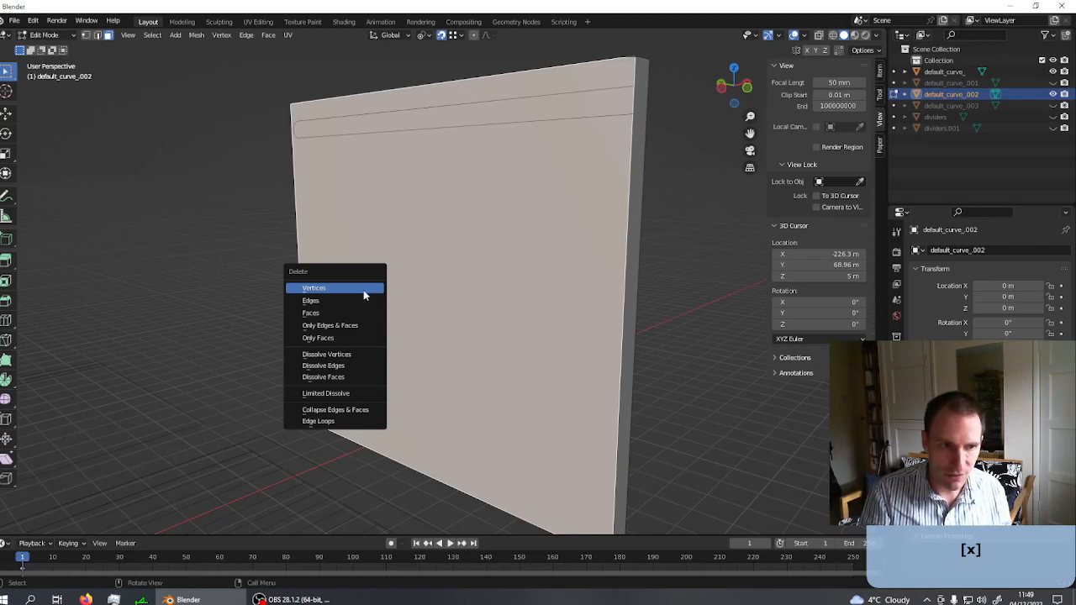
{"action": "left_click", "coordinate": [337, 337]}
{"action": "middle_click_drag", "start_coordinate": [401, 261], "coordinate": [643, 188]}
{"action": "scroll", "coordinate": [601, 165], "scroll_direction": "up", "scroll_amount": 2}
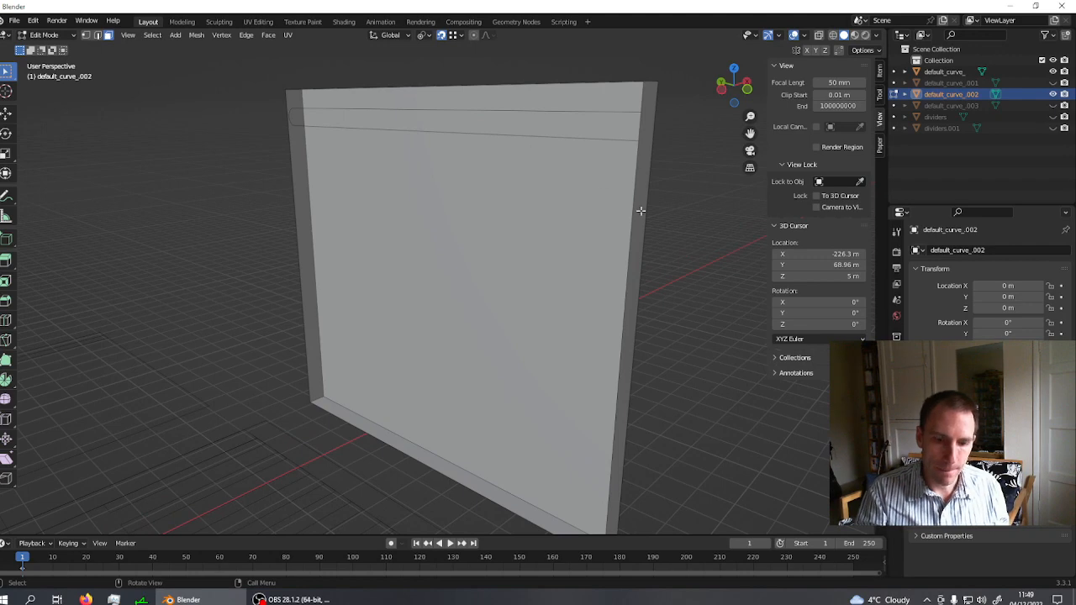
- Delete the panel's front vertical edge on the side where the slot is open
{"action": "key", "text": "2"}
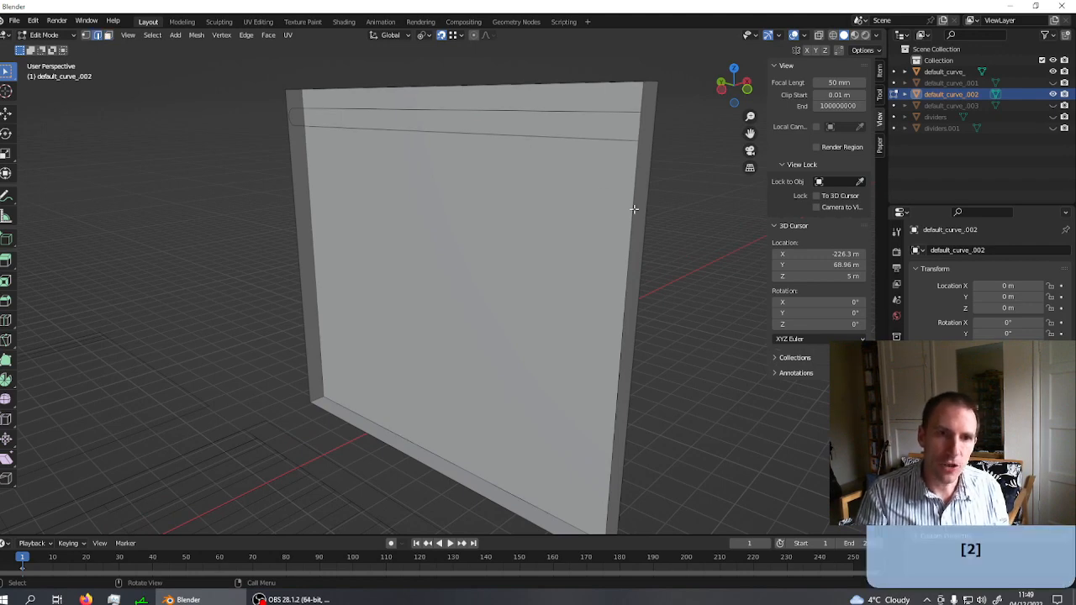
{"action": "left_click", "coordinate": [633, 209]}
{"action": "key", "text": "x"}
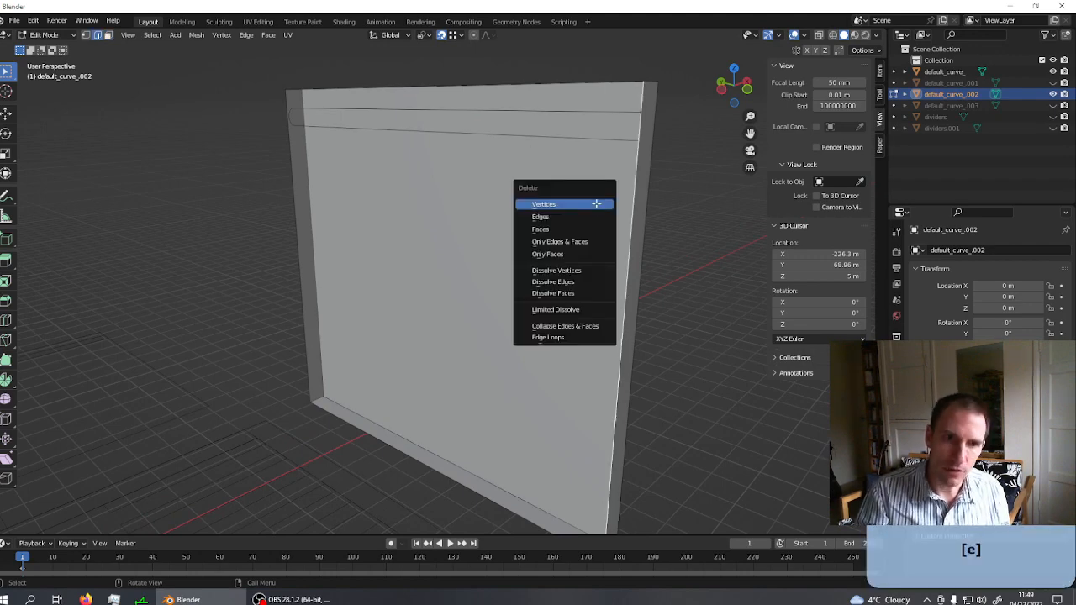
{"action": "key", "text": "e"}
{"action": "scroll", "coordinate": [599, 244], "scroll_direction": "down", "scroll_amount": 2}
{"action": "scroll", "coordinate": [531, 336], "scroll_direction": "up", "scroll_amount": 1}
{"action": "middle_click_drag", "start_coordinate": [531, 336], "coordinate": [502, 246]}
{"action": "middle_click_drag", "start_coordinate": [492, 249], "coordinate": [509, 152]}
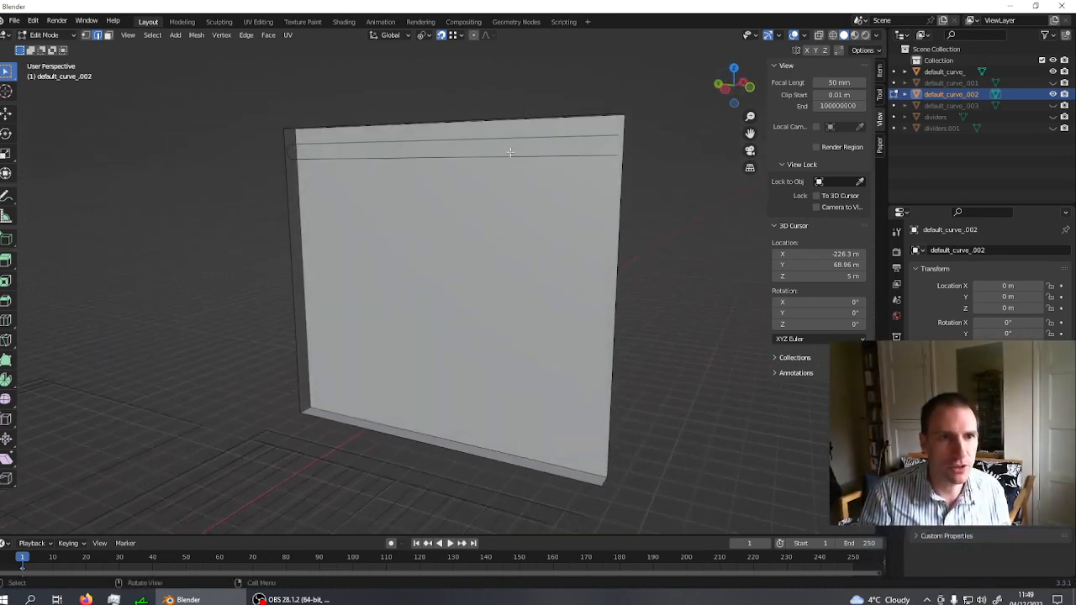
- Select all geometry linked to the slot's lower open-end vertex and fill the slot outline with a face
{"action": "key", "text": "1"}
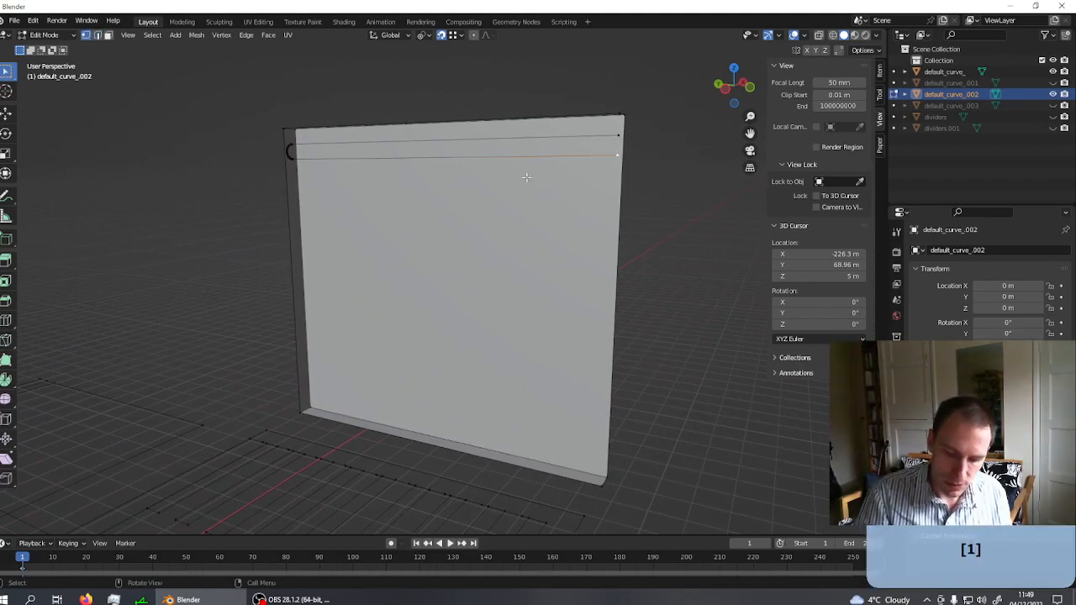
{"action": "key", "text": "ctrl"}
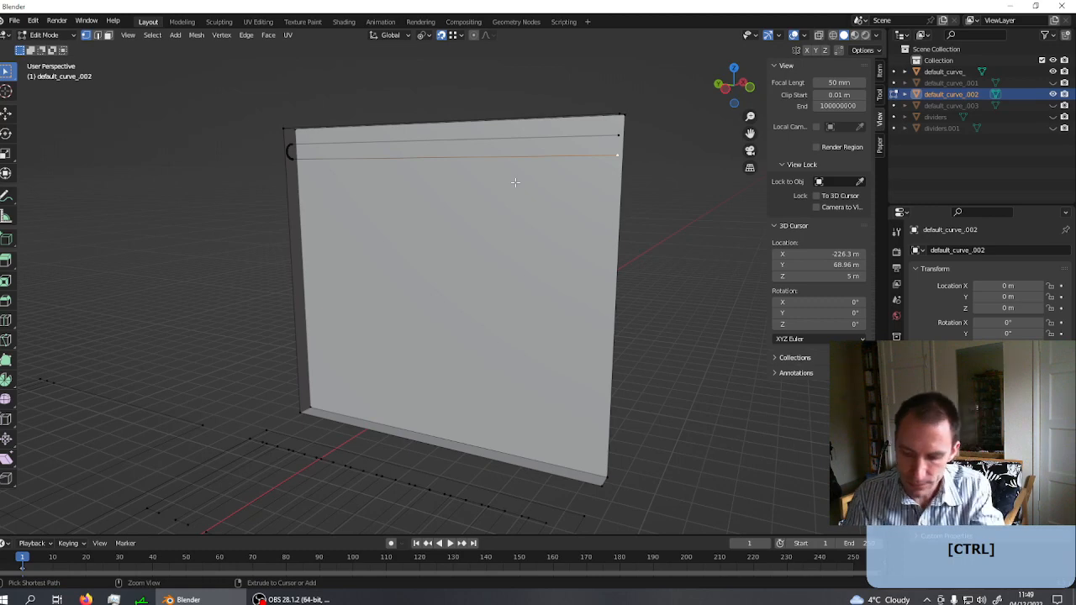
{"action": "key", "text": "ctrl+l"}
{"action": "middle_click_drag", "start_coordinate": [408, 211], "coordinate": [352, 208]}
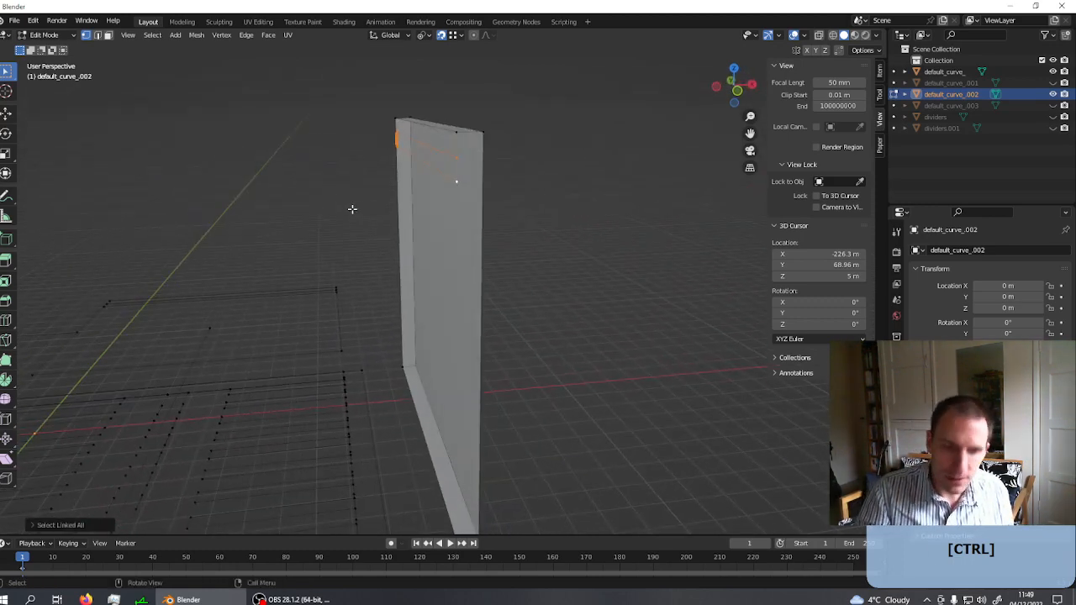
{"action": "key", "text": "f"}
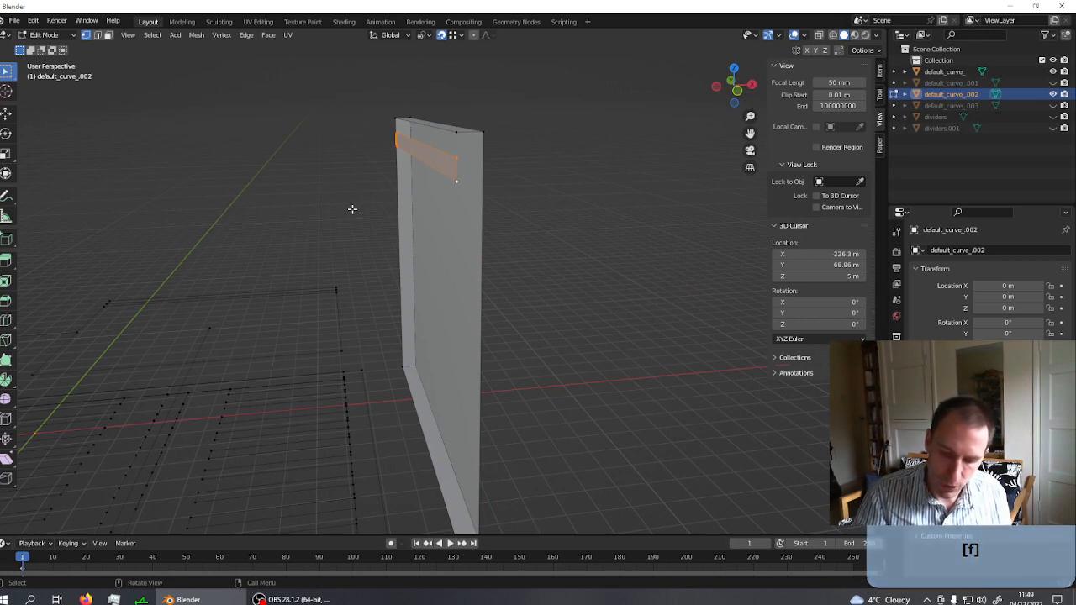
- Move the filled slot face 4 m along the X axis into the panel's thickness
{"action": "key", "text": "g"}
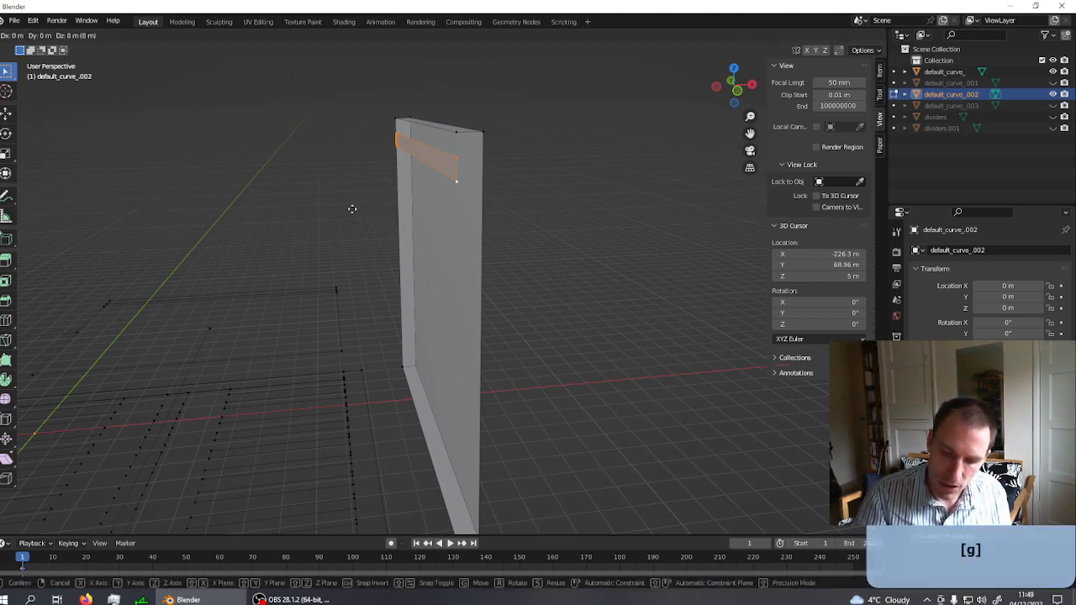
{"action": "key", "text": "y"}
{"action": "key", "text": "z"}
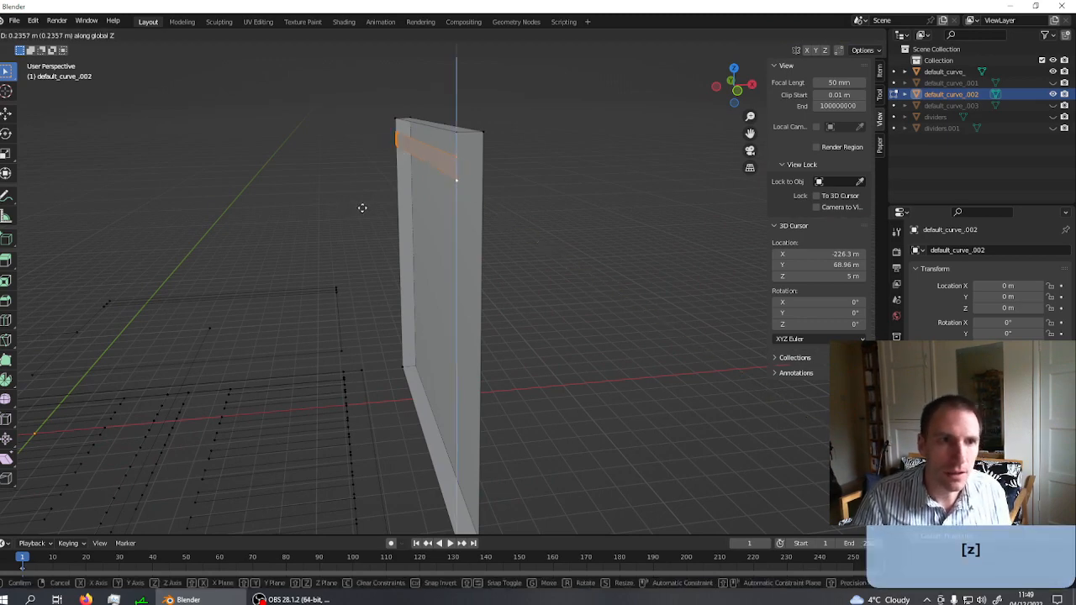
{"action": "key", "text": "x"}
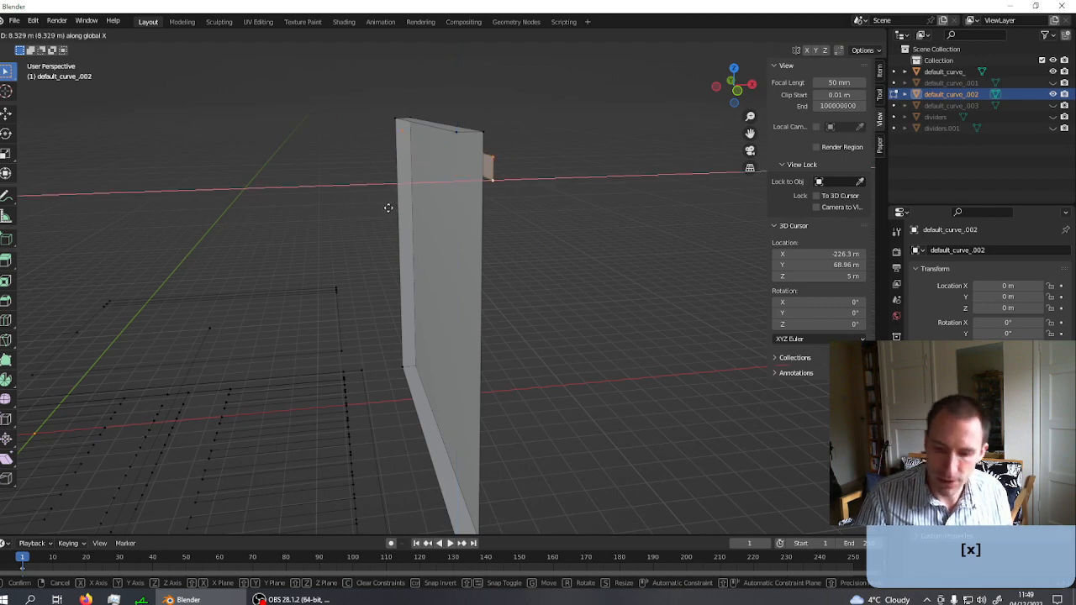
{"action": "key", "text": "4"}
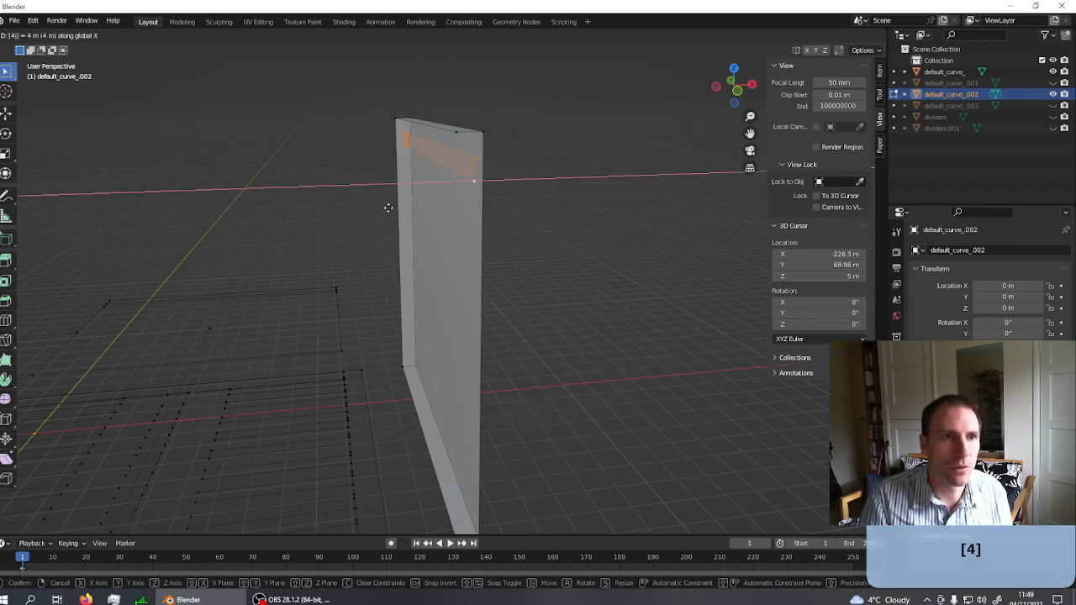
{"action": "key", "text": "Return"}
{"action": "middle_click_drag", "start_coordinate": [384, 228], "coordinate": [572, 180]}
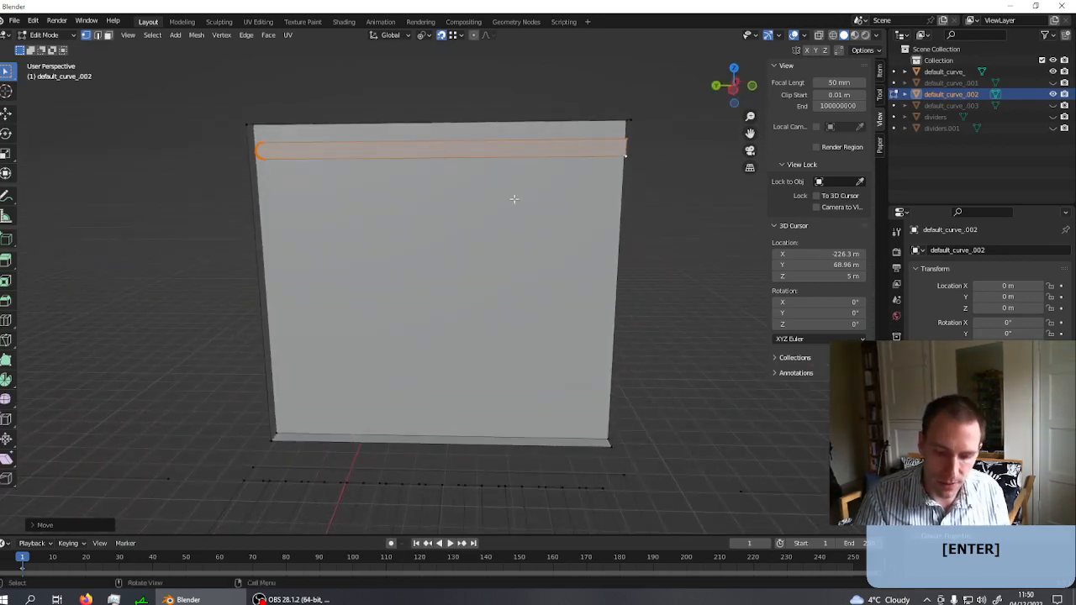
- Deselect the short vertical edge at the slot's open end in edge mode, keeping the rest of its outline selected
{"action": "key", "text": "2"}
{"action": "middle_click_drag", "start_coordinate": [602, 170], "coordinate": [508, 178]}
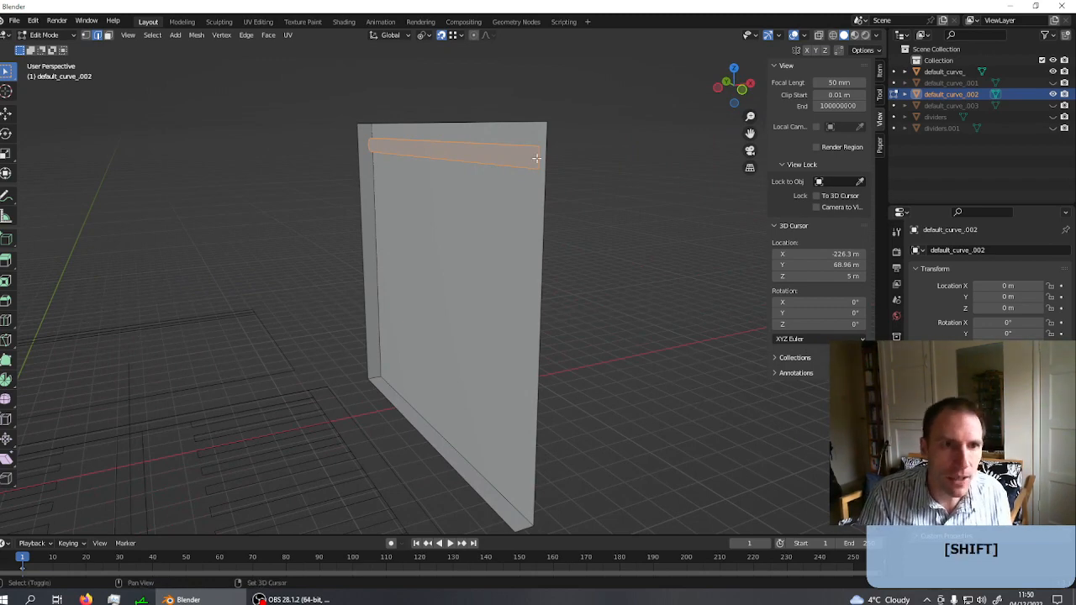
{"action": "middle_click_drag", "start_coordinate": [444, 170], "coordinate": [457, 210]}
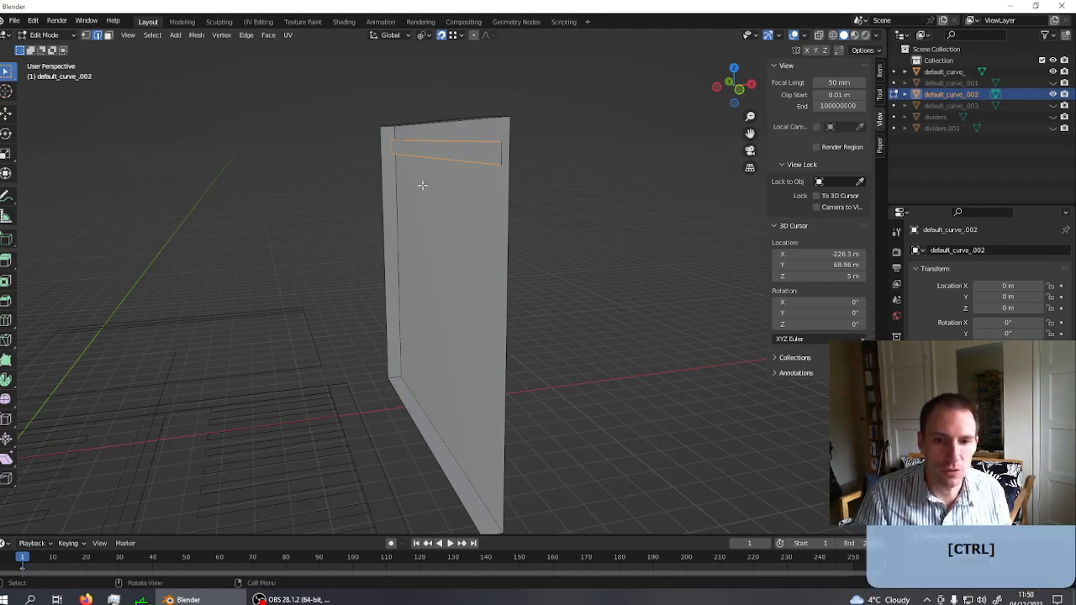
{"action": "key", "text": "space"}
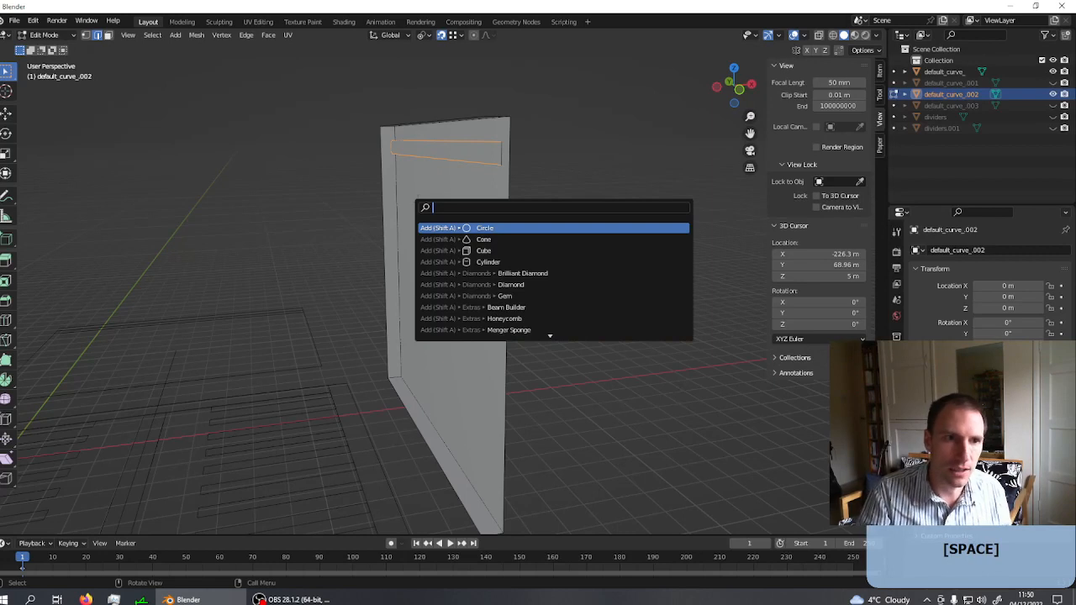
{"action": "key", "text": "Escape"}
- Extrude the selected slot edges -4 m along the X axis to form the slot's walls
{"action": "key", "text": "g"}
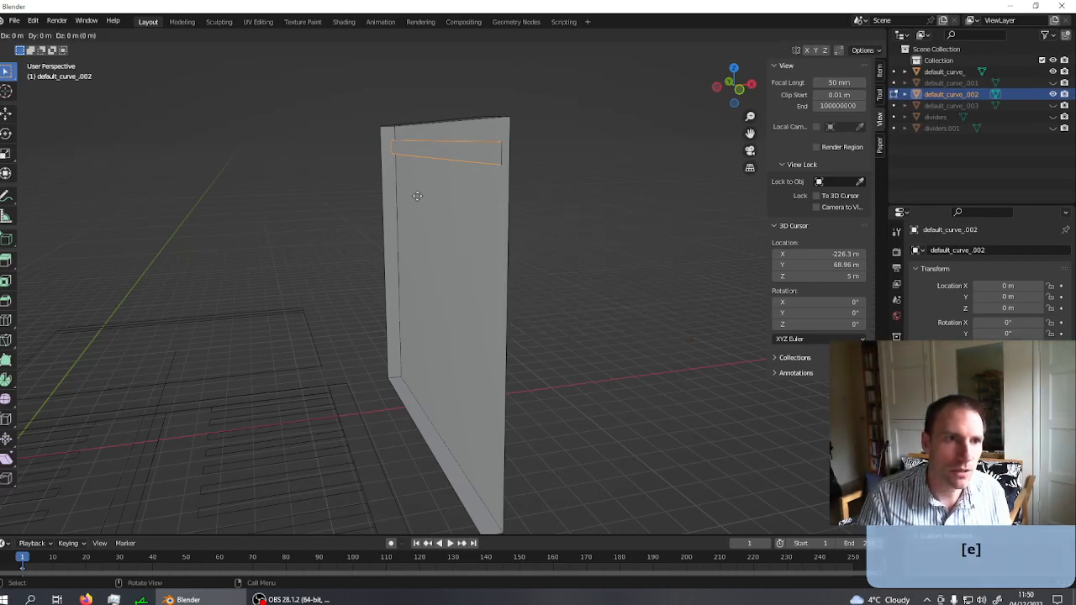
{"action": "key", "text": "x"}
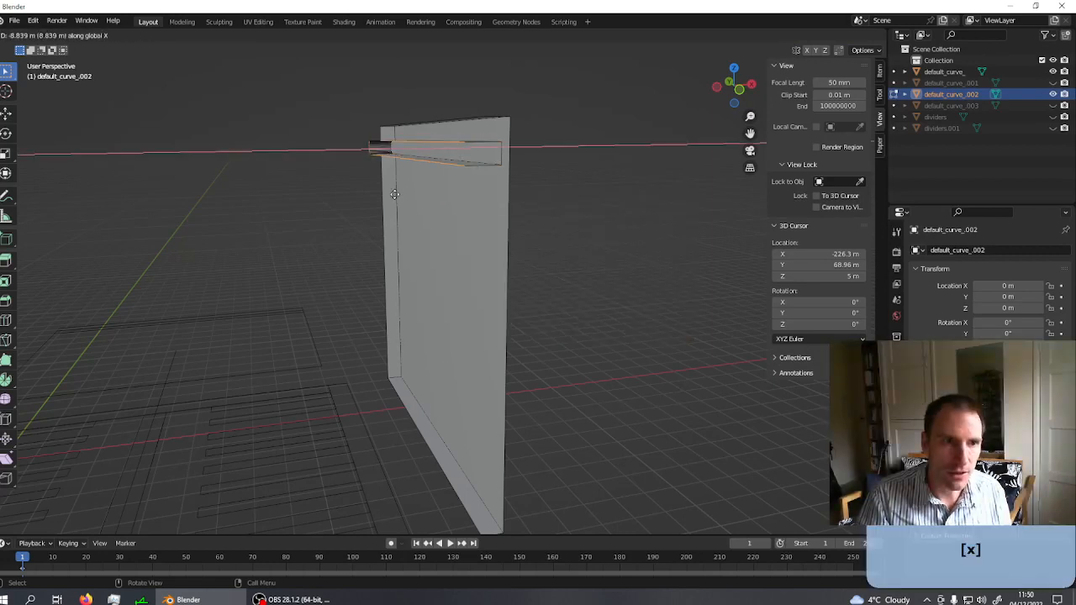
{"action": "key", "text": "4"}
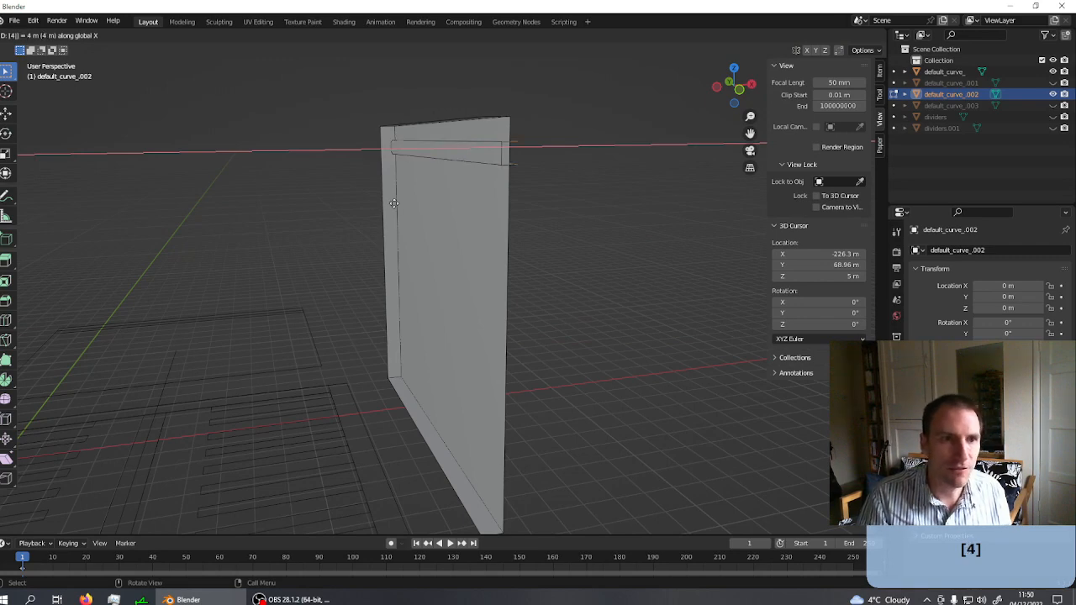
{"action": "key", "text": "BackSpace"}
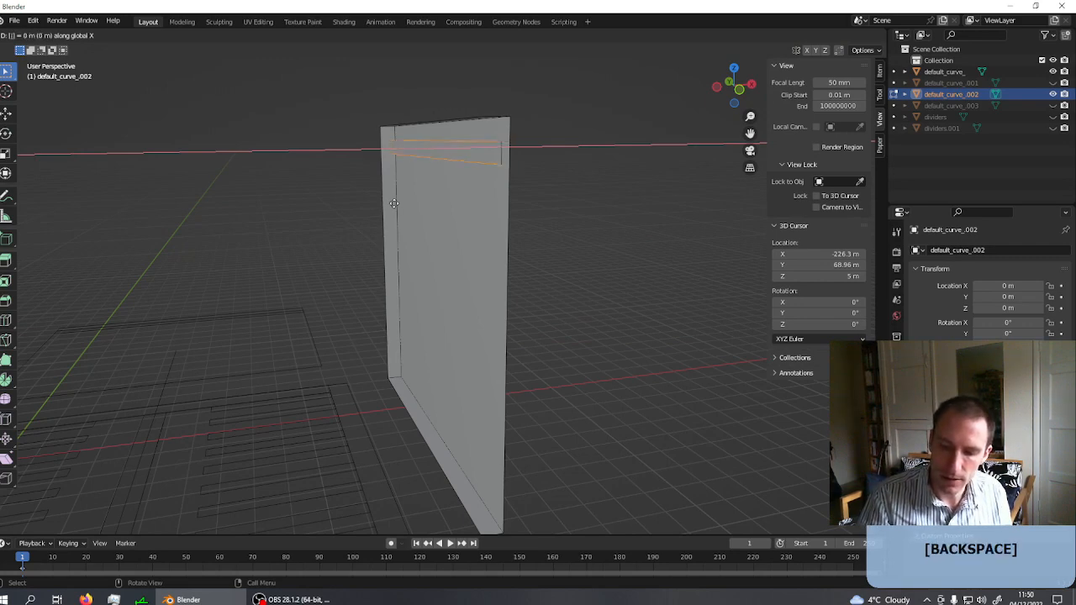
{"action": "key", "text": "minus"}
{"action": "key", "text": "4"}
{"action": "key", "text": "Return"}
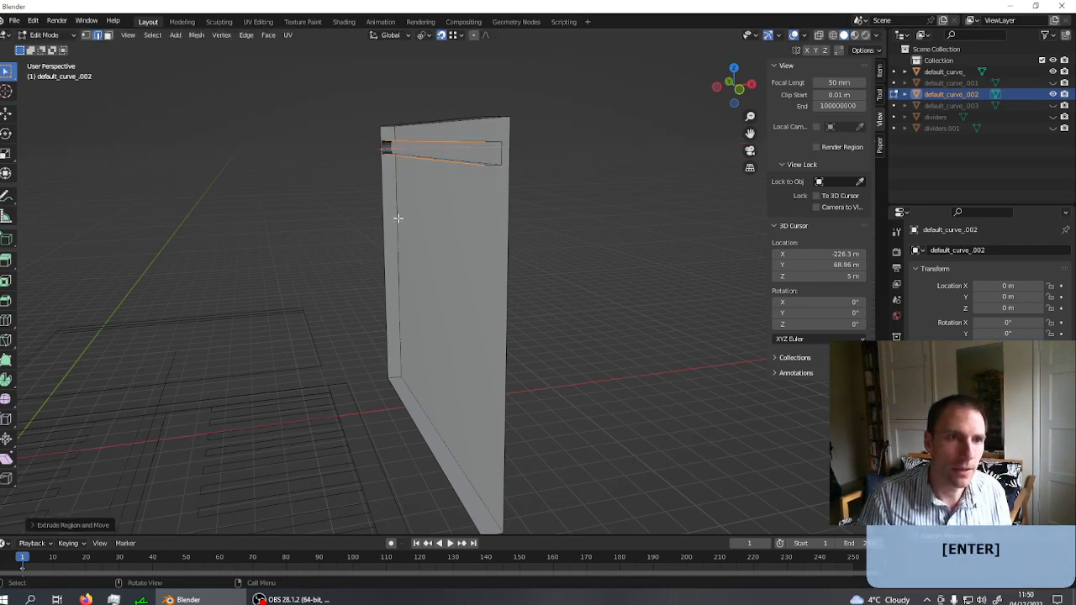
{"action": "middle_click_drag", "start_coordinate": [396, 221], "coordinate": [462, 273]}
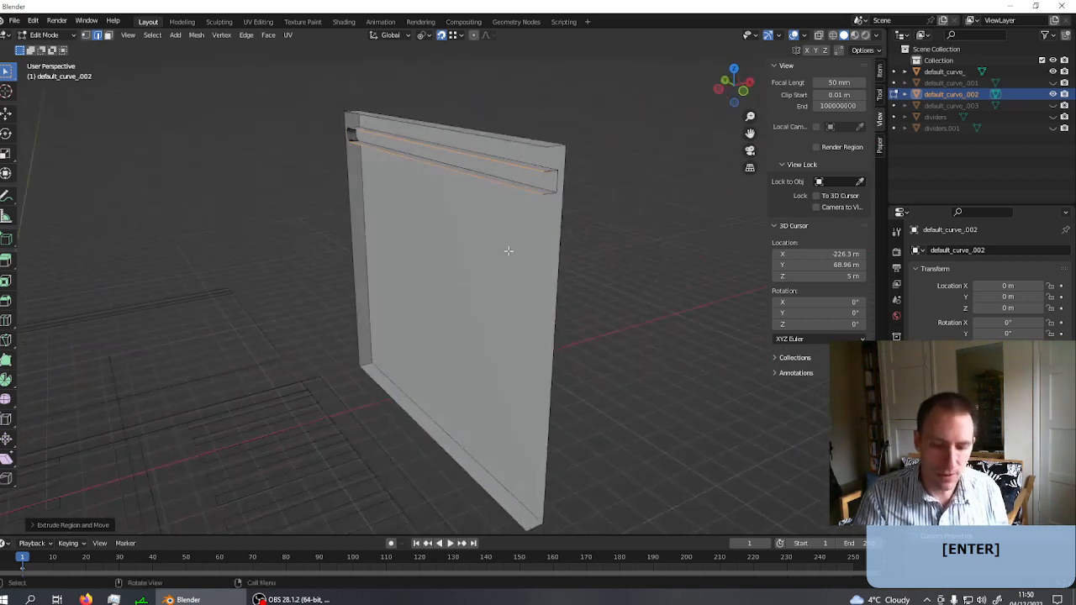
- Create vertical edges joining the panel's open-side front corners to the slot's upper and lower front end vertices
{"action": "key", "text": "1"}
{"action": "left_click", "coordinate": [542, 170]}
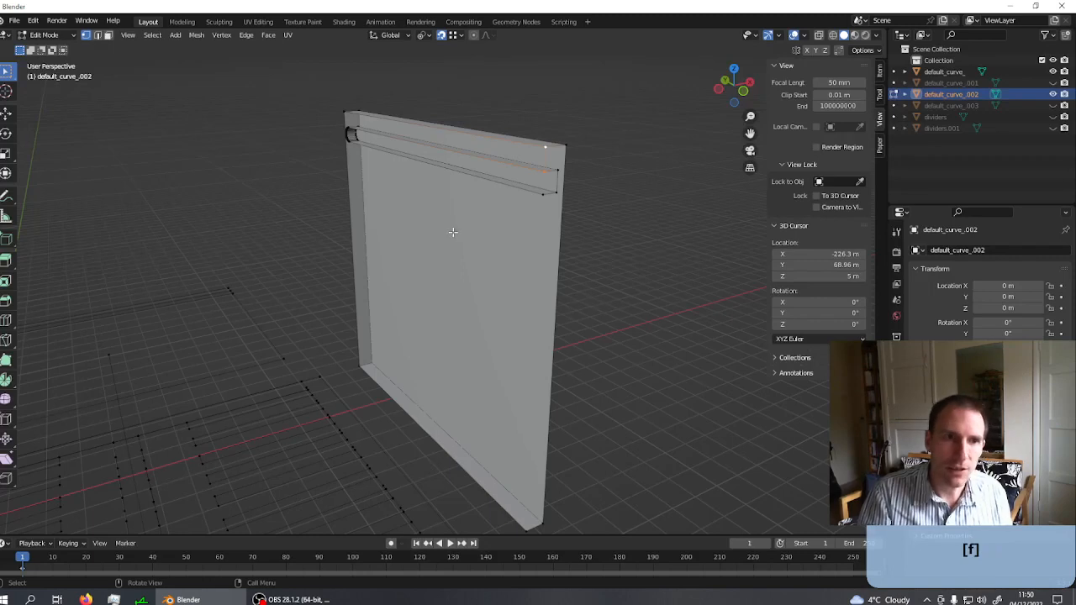
{"action": "left_click", "coordinate": [527, 528]}
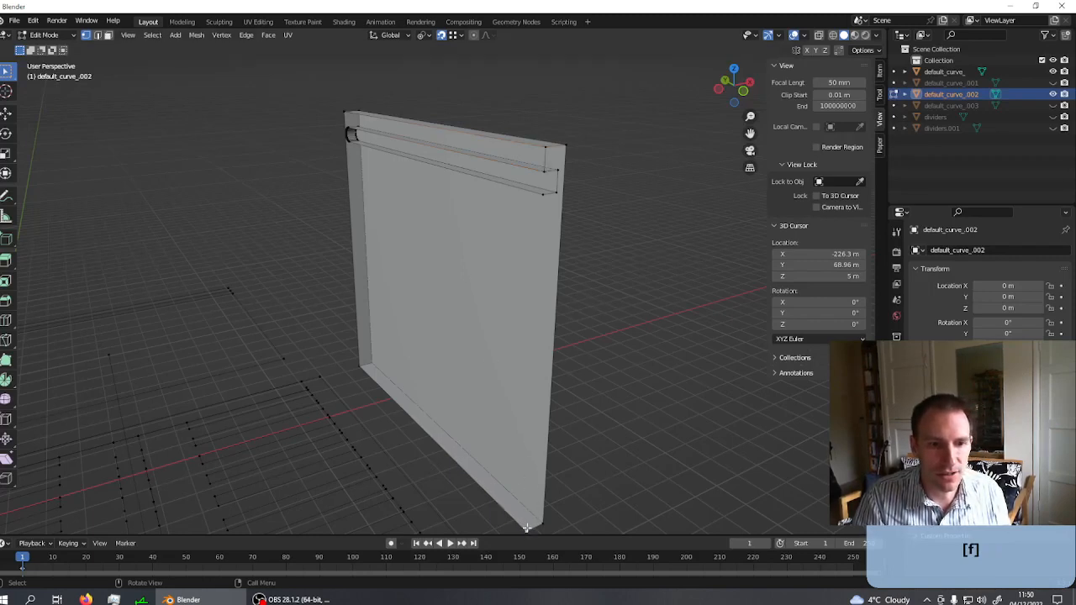
{"action": "left_click", "coordinate": [542, 194], "text": "shift"}
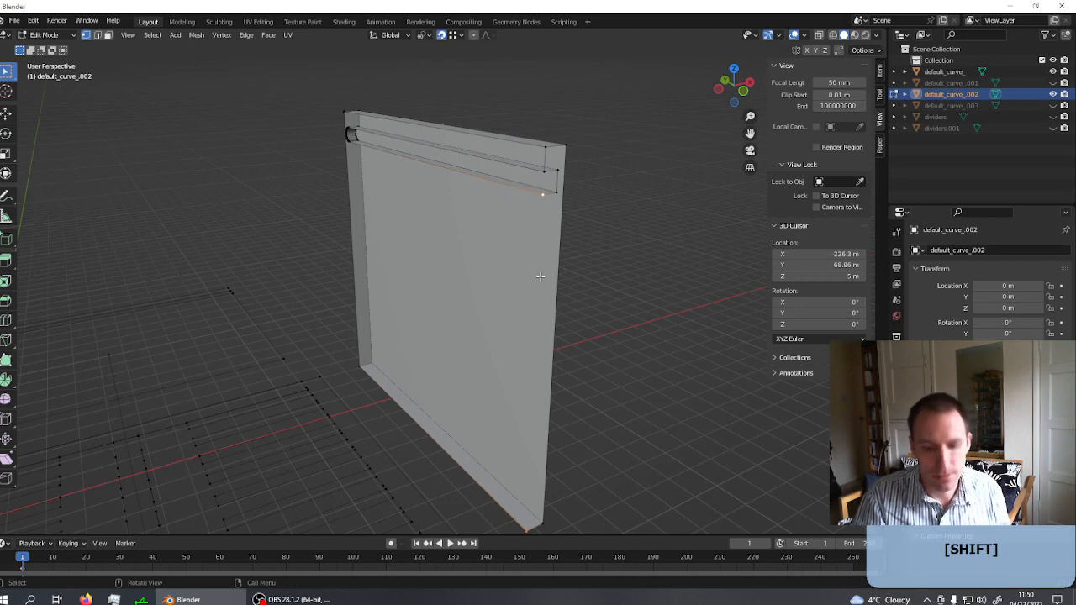
{"action": "key", "text": "f"}
- Select the outline of the panel's open end around the slot cut-out and fill it with a face
{"action": "middle_click_drag", "start_coordinate": [526, 190], "coordinate": [504, 184]}
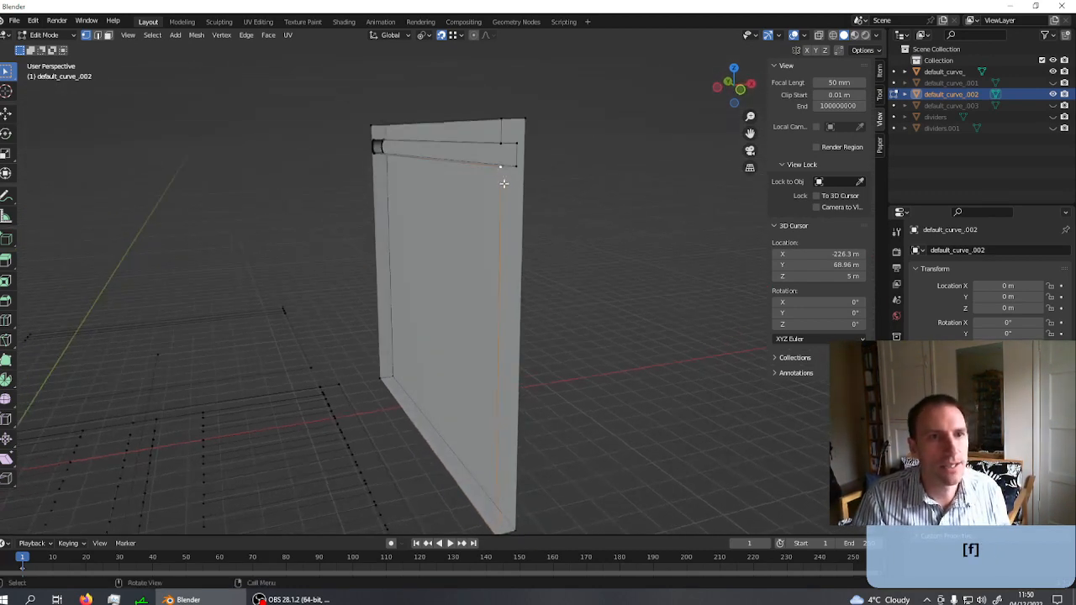
{"action": "left_click", "coordinate": [496, 118], "text": "ctrl"}
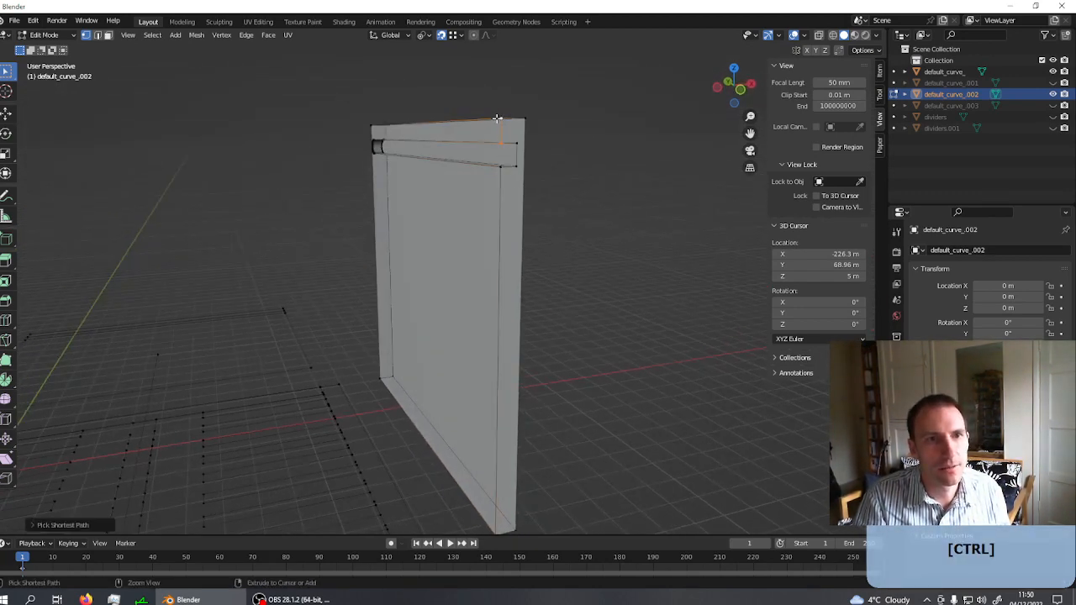
{"action": "left_click", "coordinate": [512, 522], "text": "ctrl"}
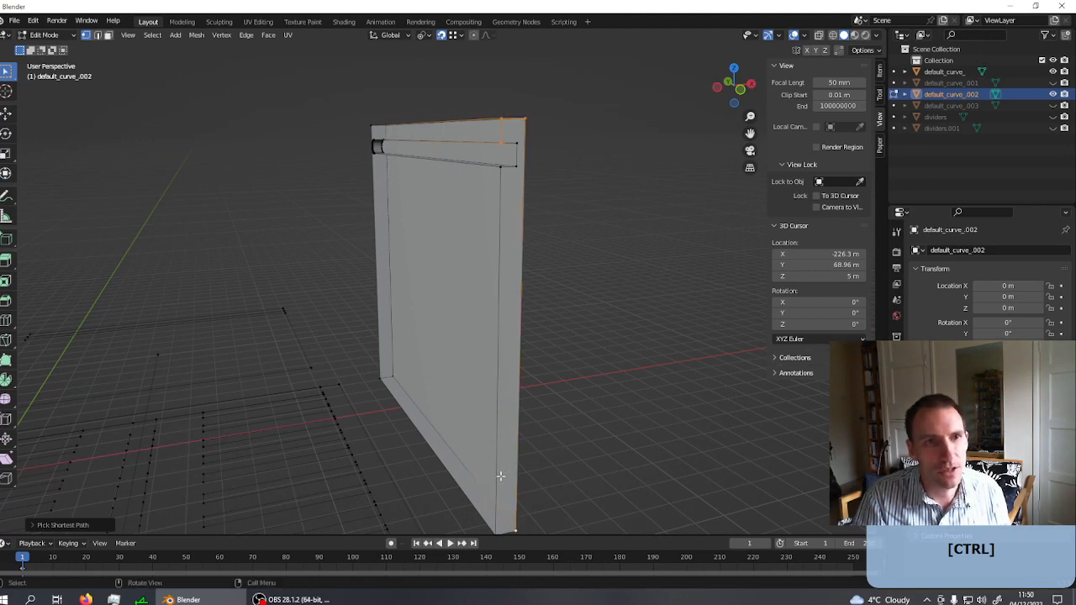
{"action": "middle_click_drag", "start_coordinate": [513, 522], "coordinate": [472, 483]}
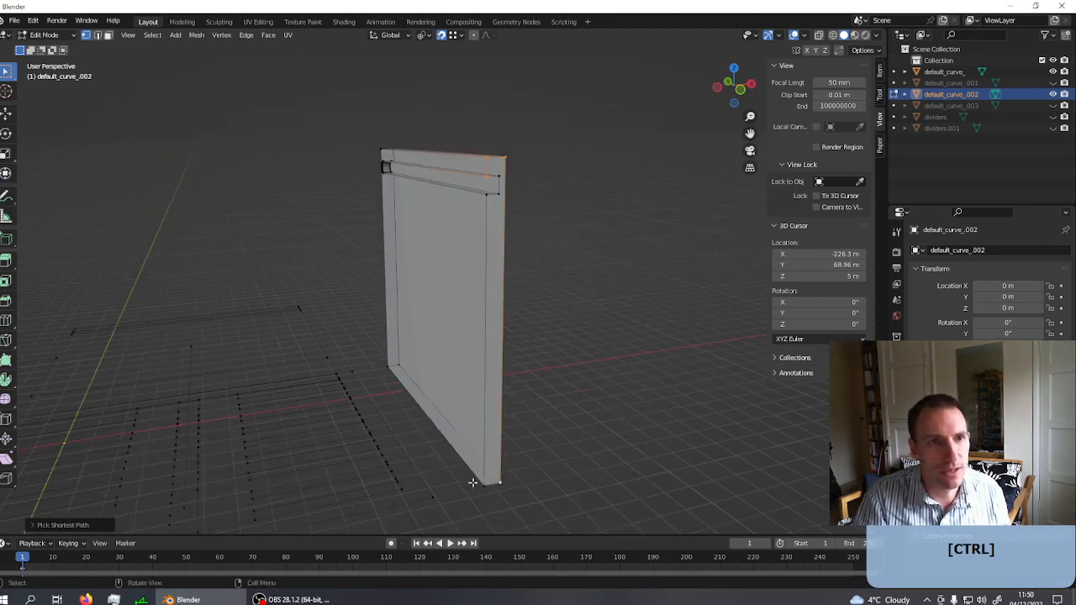
{"action": "left_click", "coordinate": [496, 186], "text": "ctrl"}
{"action": "left_click", "coordinate": [497, 175], "text": "ctrl"}
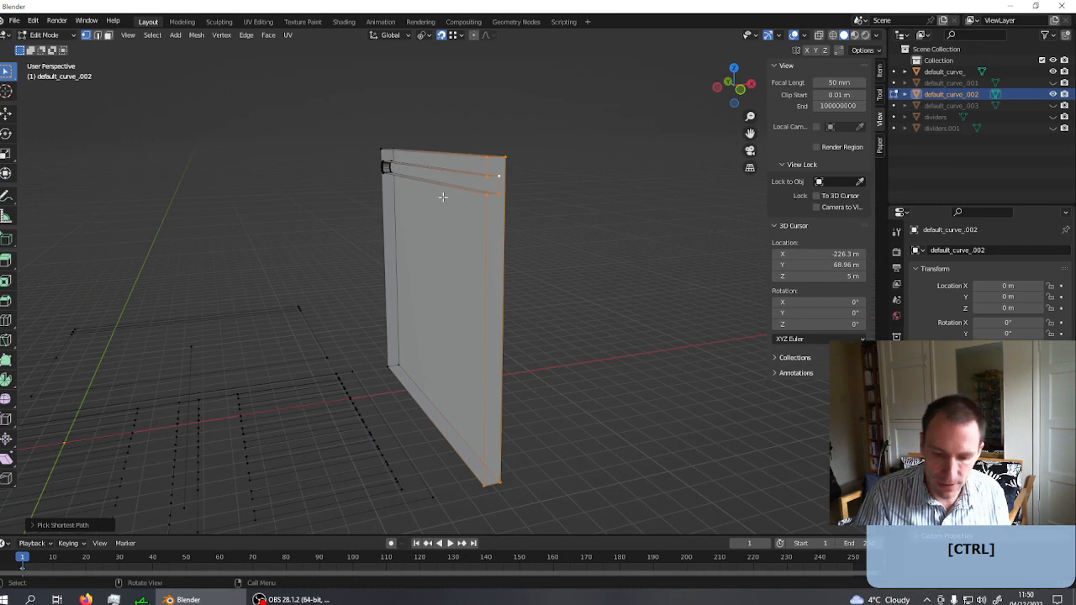
{"action": "key", "text": "f"}
- Select the panel's large front outline, following the slot's edges and rounded end, and fill it with a face
{"action": "middle_click_drag", "start_coordinate": [437, 207], "coordinate": [523, 184]}
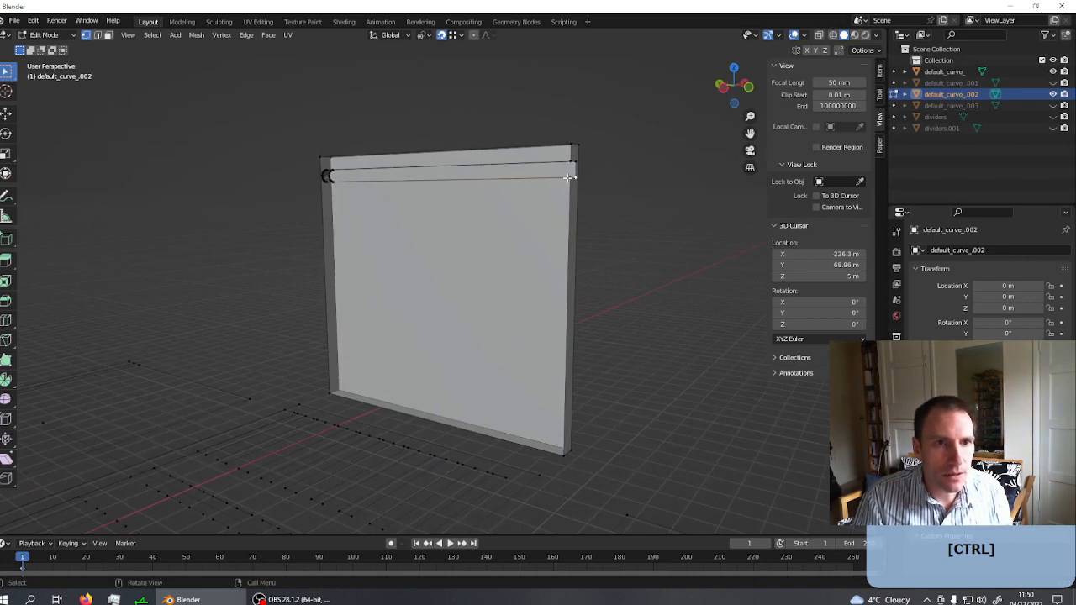
{"action": "left_click", "coordinate": [325, 176], "text": "ctrl"}
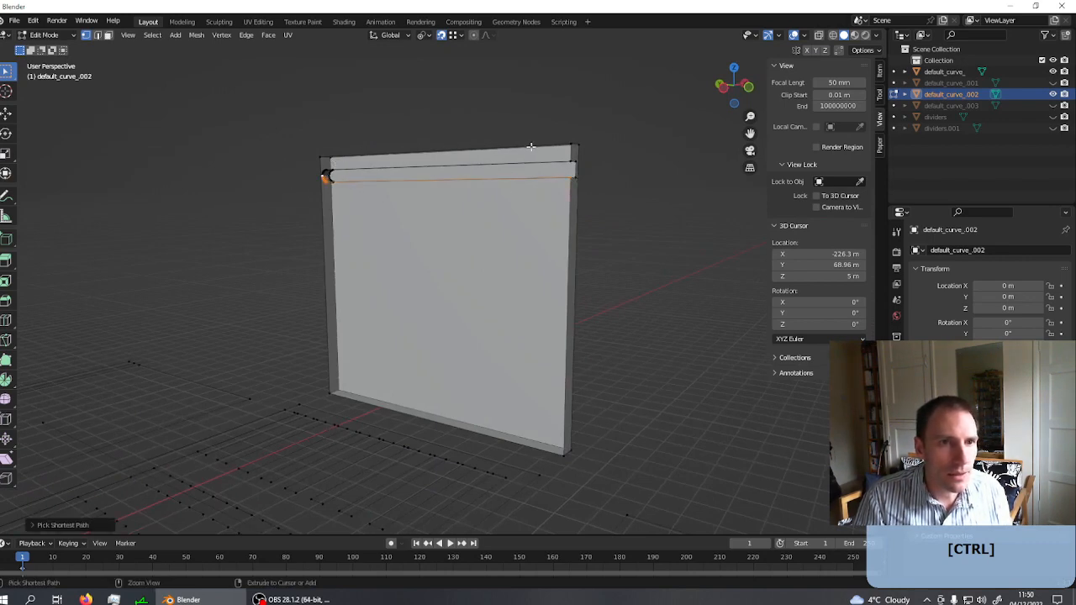
{"action": "left_click", "coordinate": [561, 139], "text": "ctrl"}
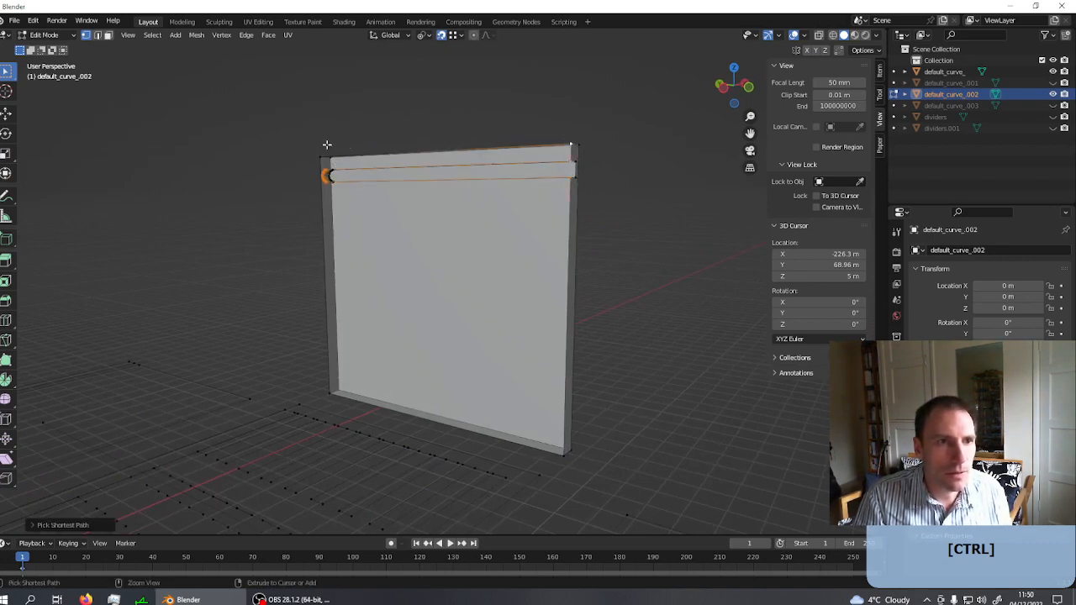
{"action": "left_click", "coordinate": [329, 391], "text": "ctrl"}
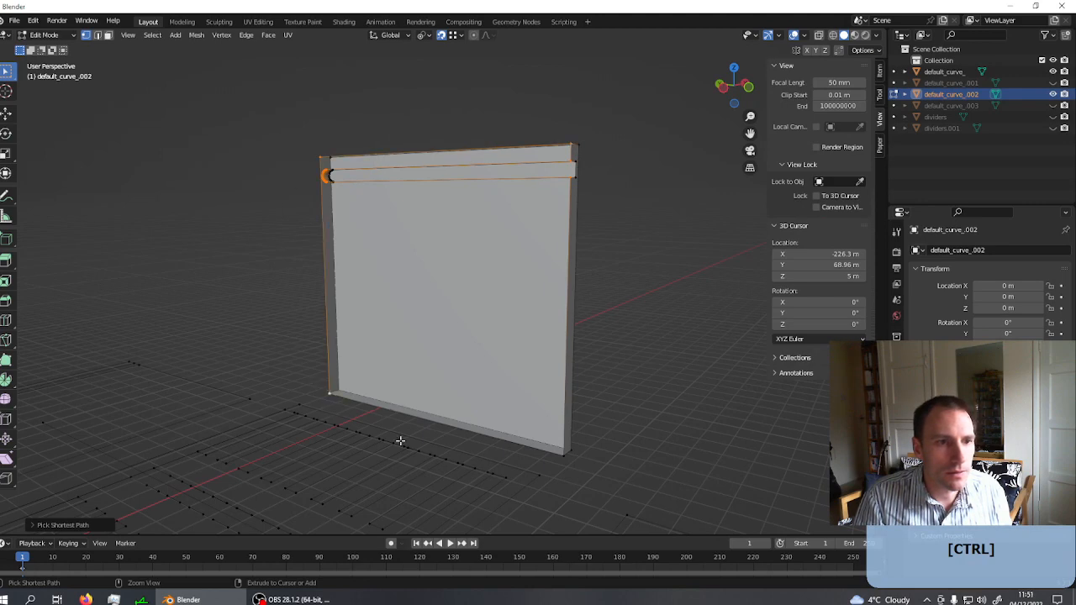
{"action": "left_click", "coordinate": [562, 451], "text": "ctrl"}
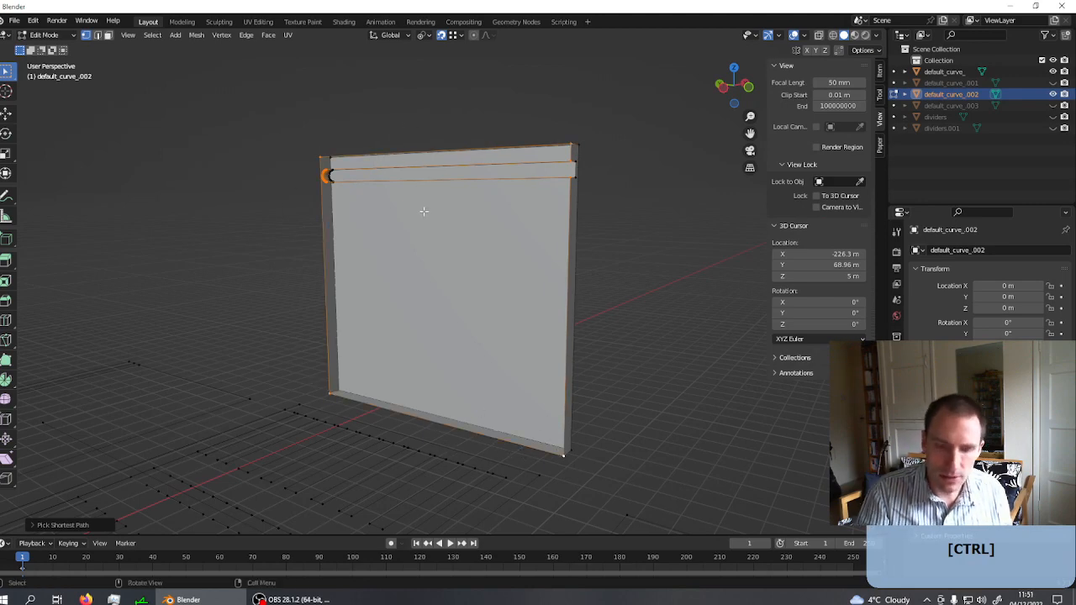
{"action": "key", "text": "f"}
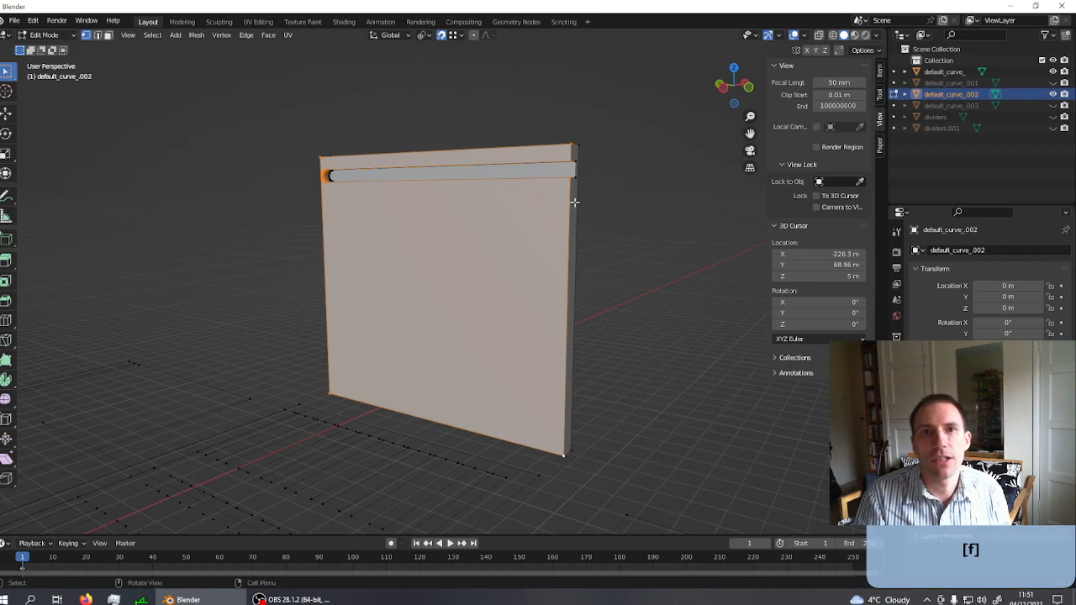
- Switch the viewport's solid shading to MatCap lighting with the multicoloured normal-check sphere
{"action": "middle_click_drag", "start_coordinate": [574, 202], "coordinate": [424, 248]}
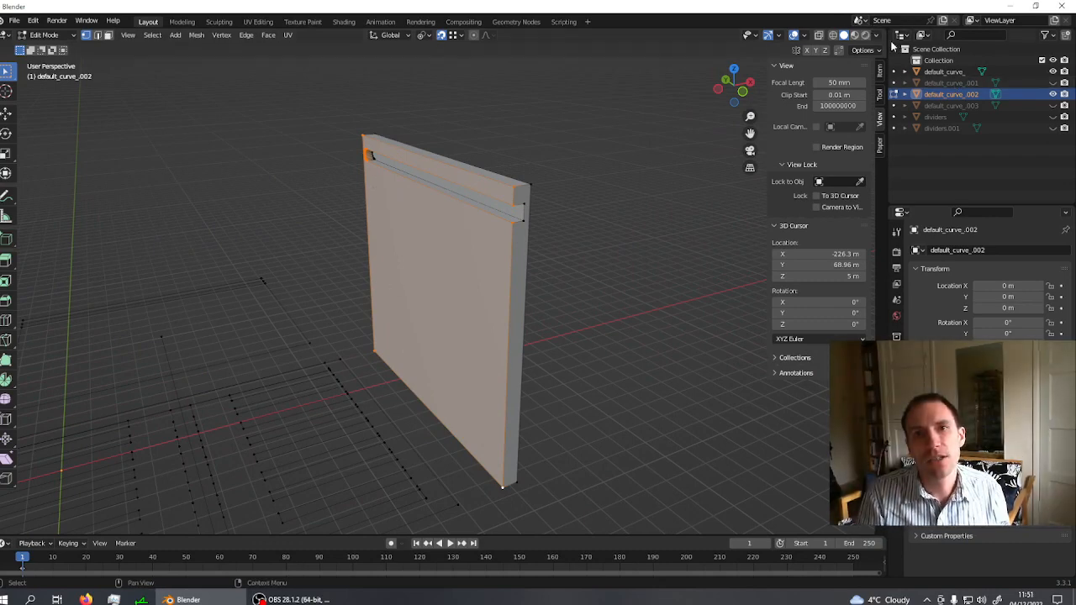
{"action": "left_click", "coordinate": [876, 35]}
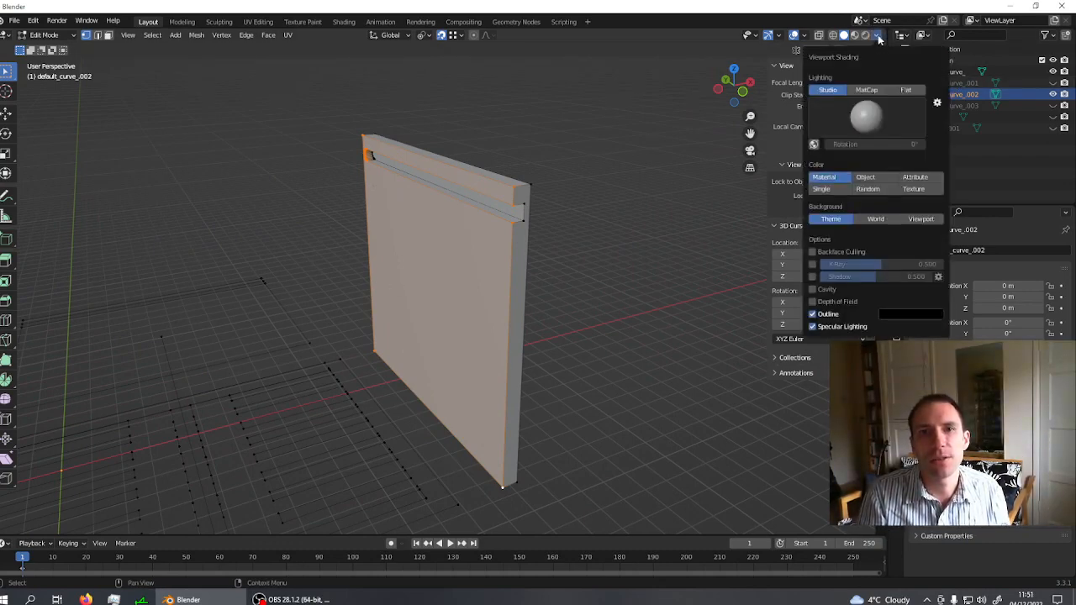
{"action": "left_click", "coordinate": [804, 37]}
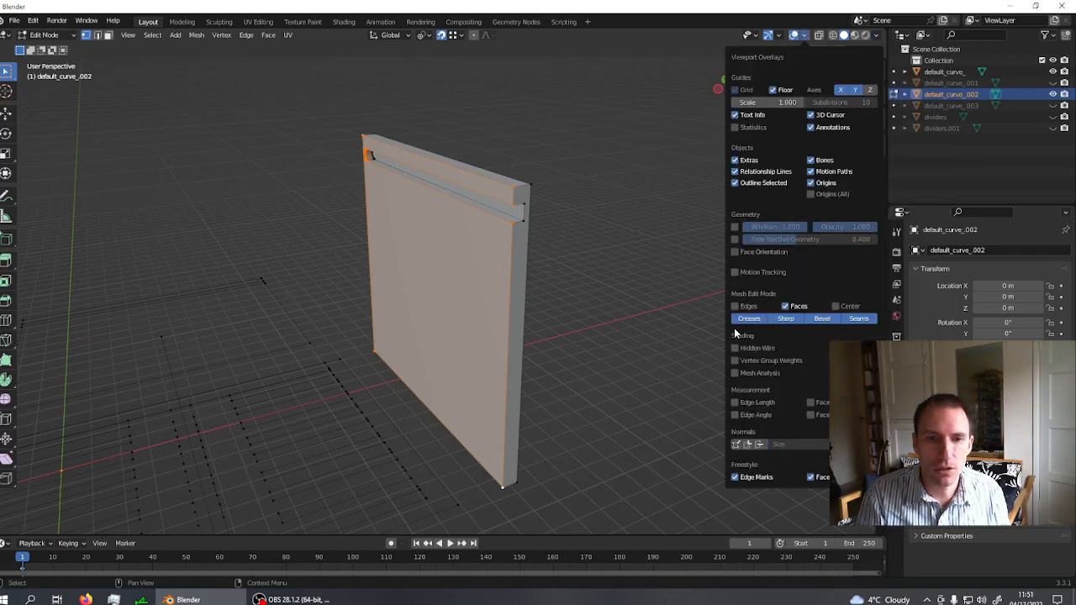
{"action": "left_click", "coordinate": [877, 35]}
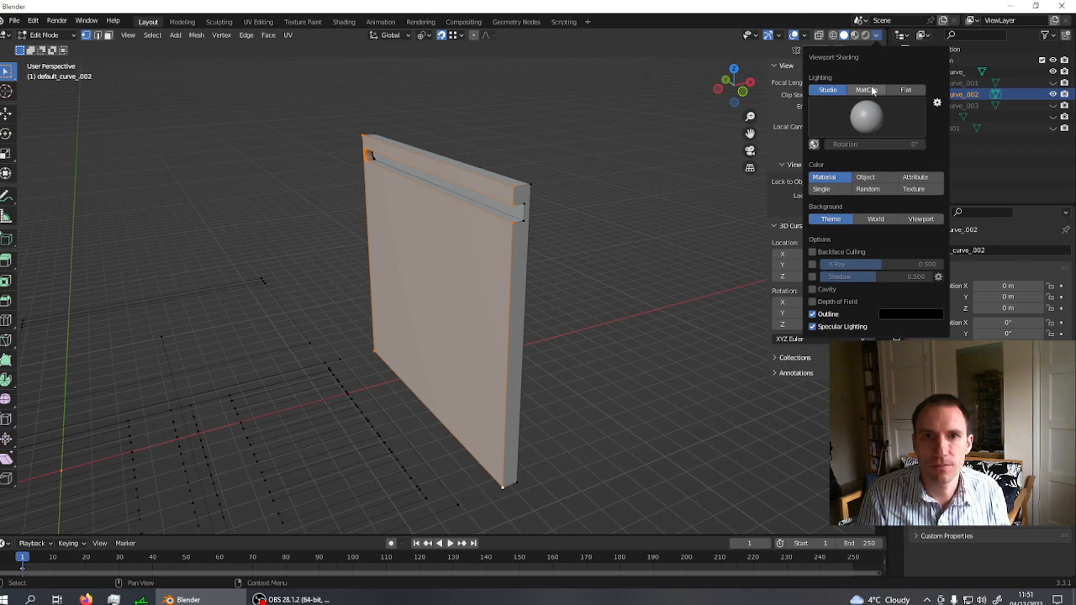
{"action": "left_click", "coordinate": [866, 89]}
{"action": "left_click", "coordinate": [868, 115]}
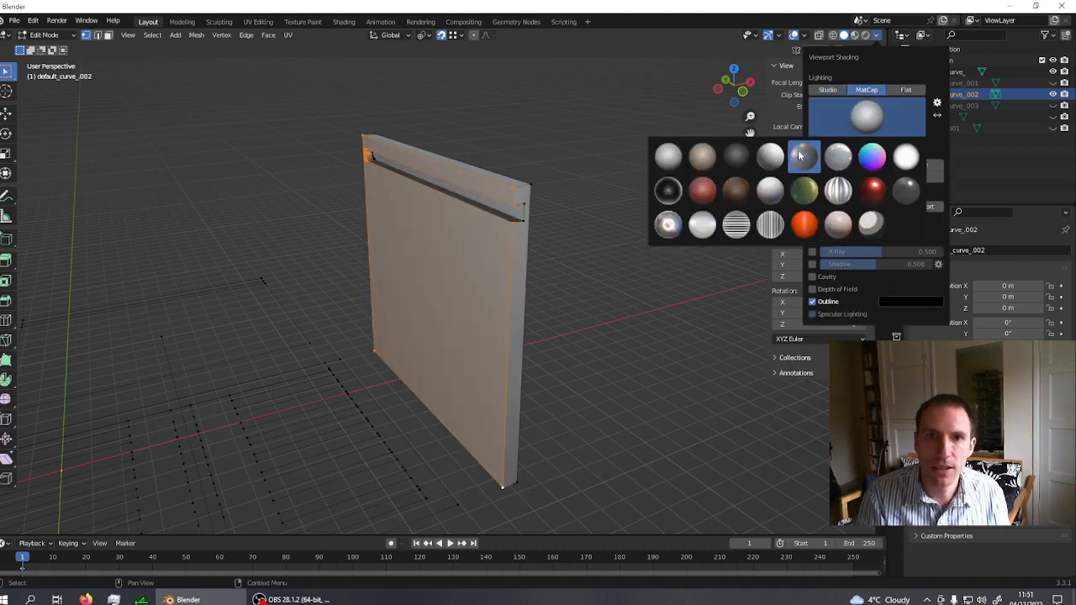
{"action": "left_click", "coordinate": [858, 116]}
{"action": "left_click", "coordinate": [868, 116]}
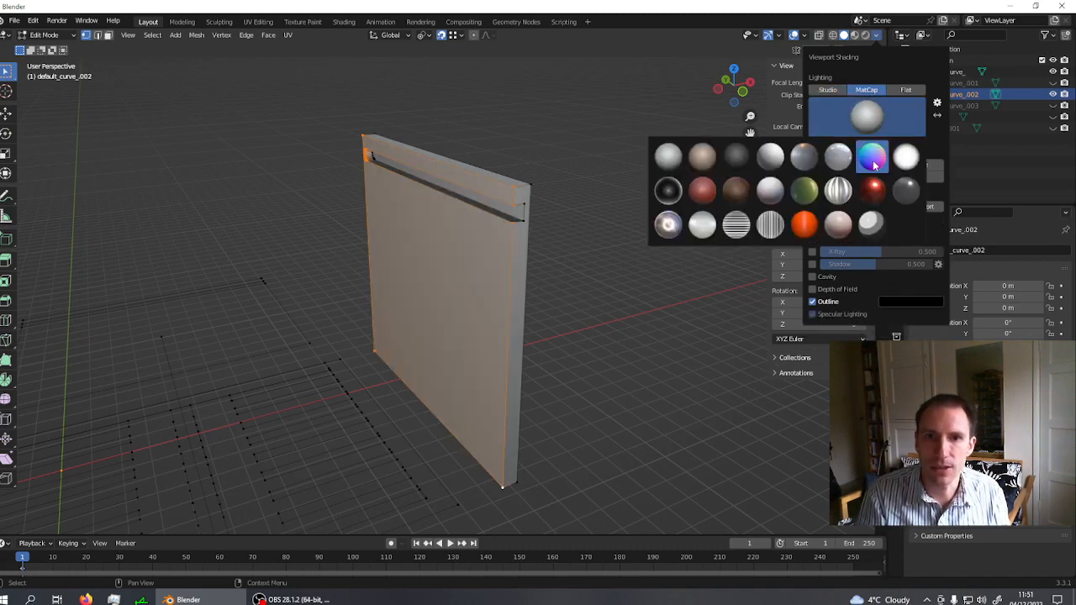
{"action": "left_click", "coordinate": [871, 157]}
{"action": "middle_click_drag", "start_coordinate": [475, 335], "coordinate": [516, 343]}
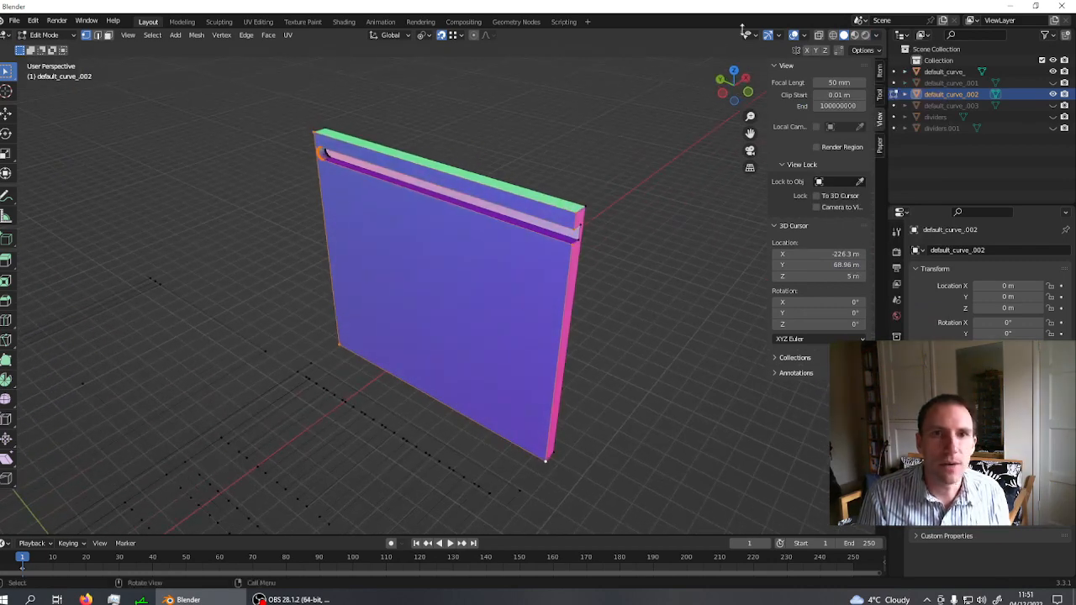
- Enable the Face Orientation overlay in the viewport
{"action": "left_click", "coordinate": [803, 35]}
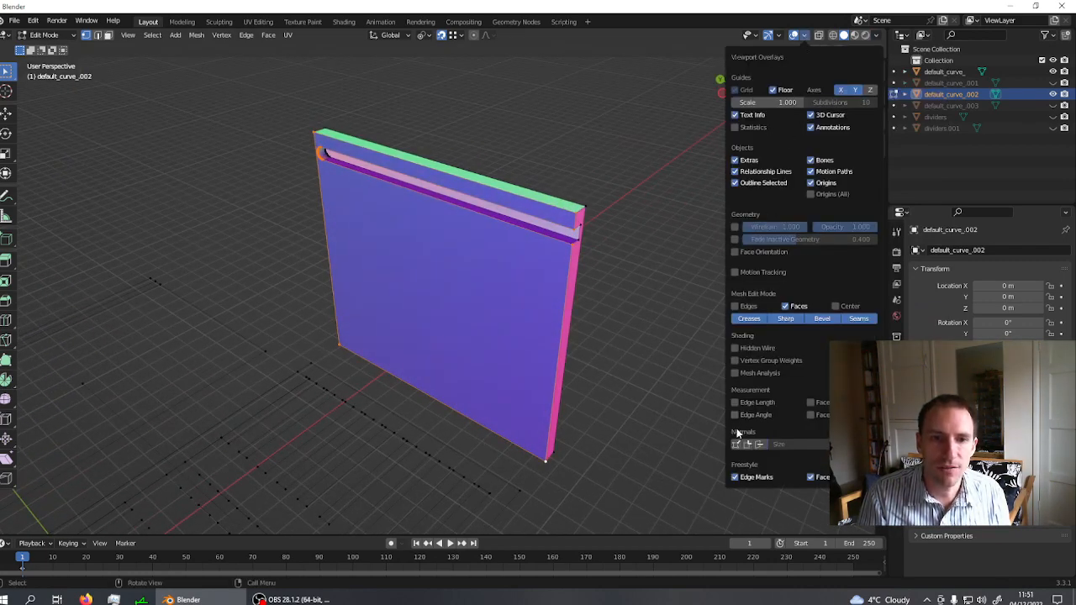
{"action": "left_click", "coordinate": [734, 251]}
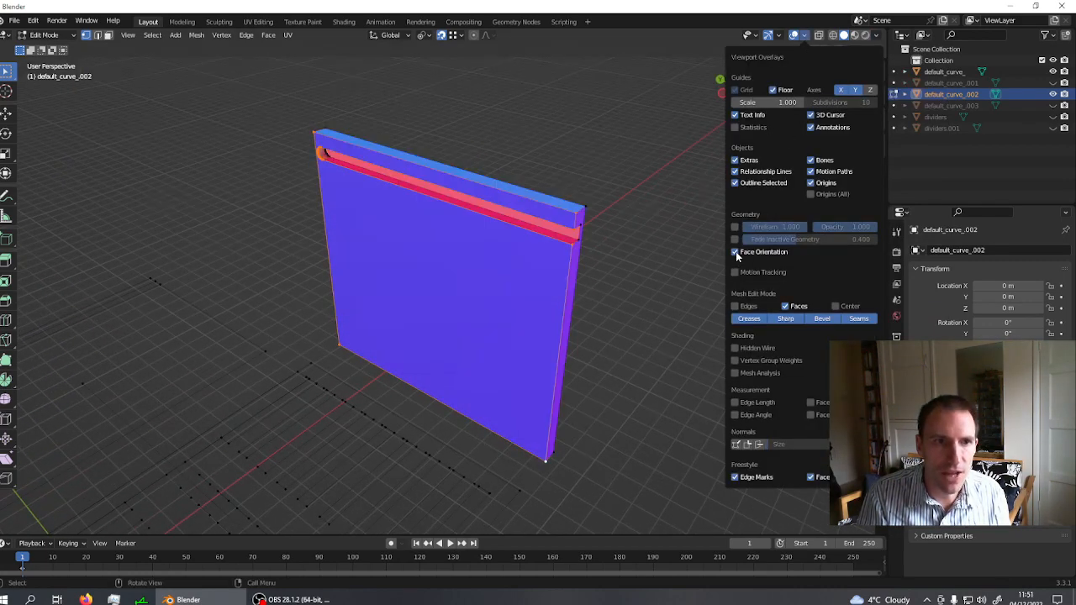
{"action": "key", "text": "n"}
- Examine the face orientation of the panel's outer sides and slot walls, from outside and inside the mesh
{"action": "middle_click_drag", "start_coordinate": [458, 293], "coordinate": [392, 112]}
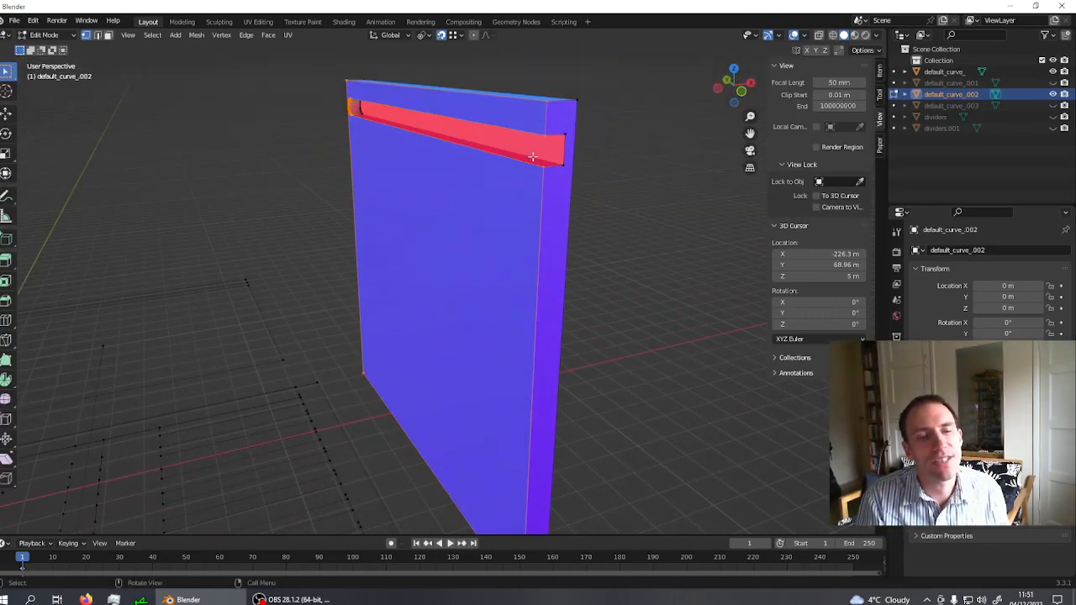
{"action": "middle_click_drag", "start_coordinate": [504, 219], "coordinate": [385, 267]}
{"action": "scroll", "coordinate": [539, 161], "scroll_direction": "up", "scroll_amount": 3}
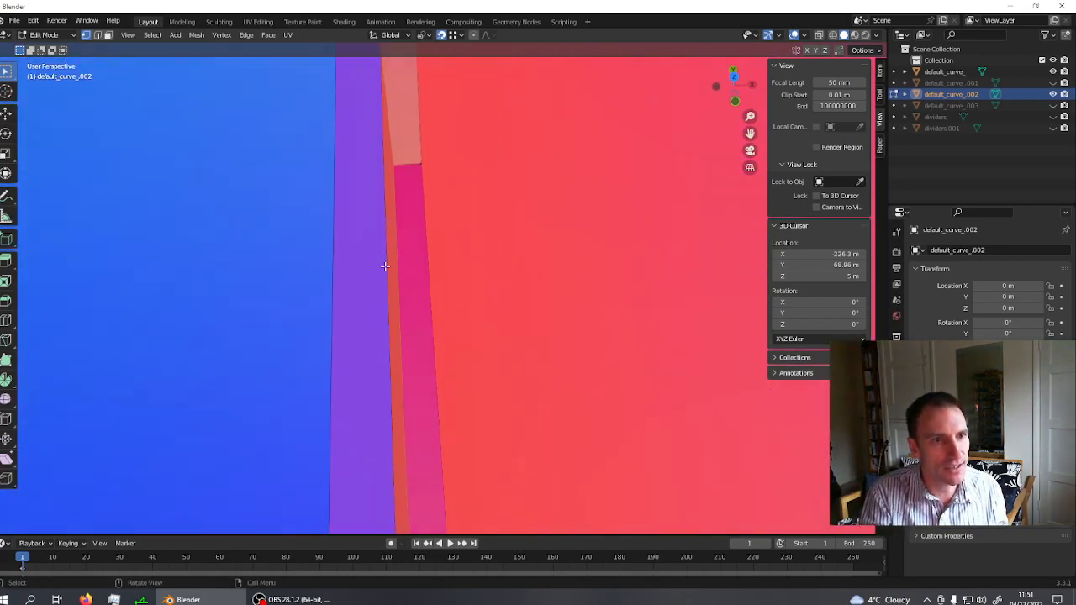
{"action": "scroll", "coordinate": [384, 261], "scroll_direction": "down", "scroll_amount": 3}
{"action": "scroll", "coordinate": [384, 260], "scroll_direction": "up", "scroll_amount": 3}
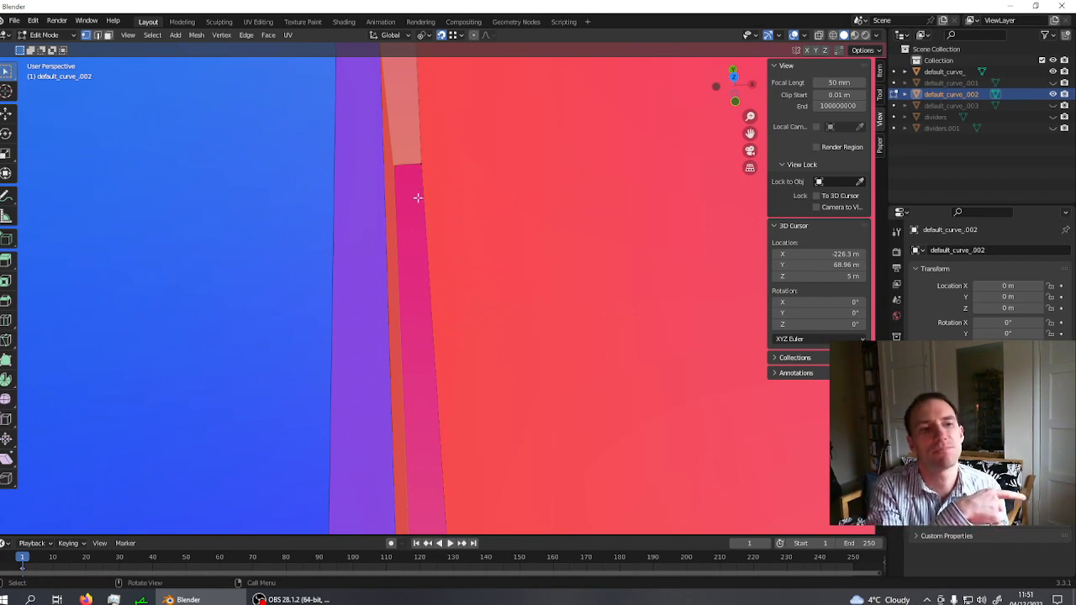
{"action": "scroll", "coordinate": [631, 218], "scroll_direction": "down", "scroll_amount": 6}
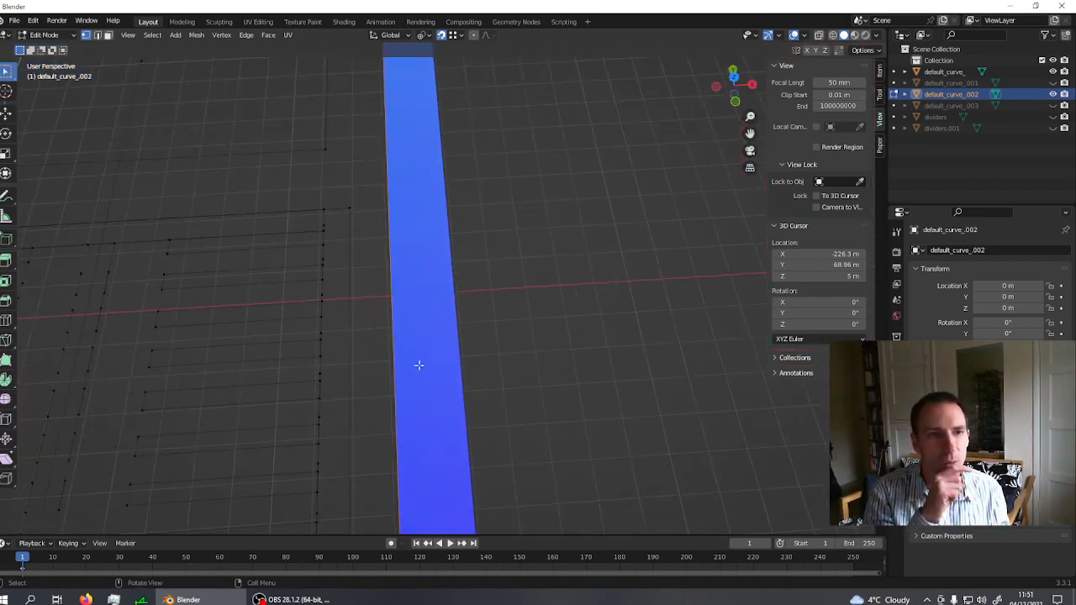
{"action": "middle_click_drag", "start_coordinate": [417, 365], "coordinate": [438, 256]}
{"action": "scroll", "coordinate": [486, 333], "scroll_direction": "down", "scroll_amount": 5}
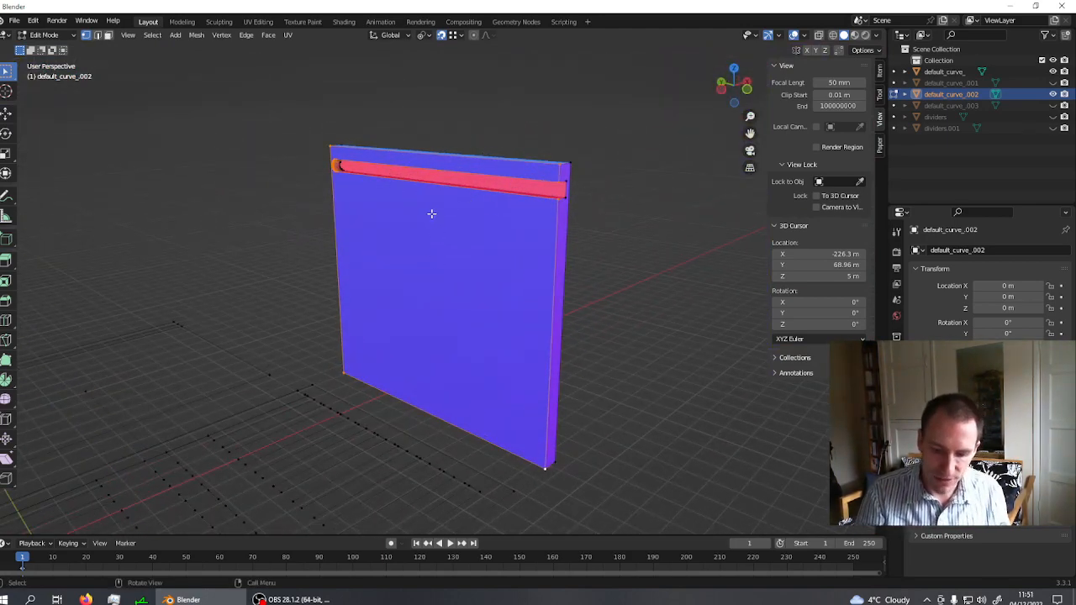
- Select all geometry linked to the upright panel and merge its vertices by distance
{"action": "key", "text": "a"}
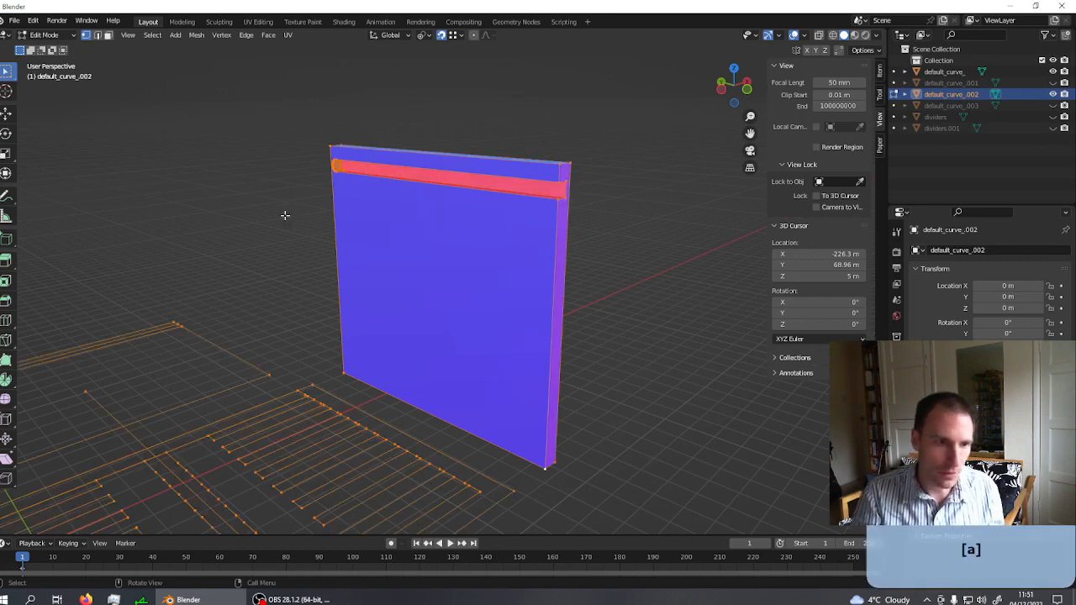
{"action": "left_click", "coordinate": [168, 420]}
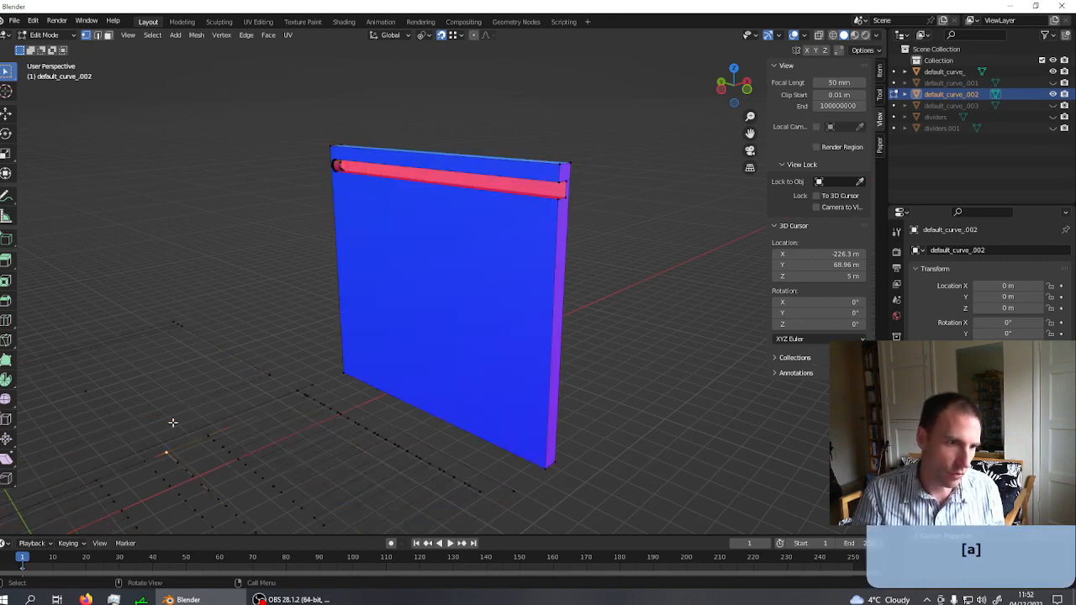
{"action": "left_click", "coordinate": [328, 147]}
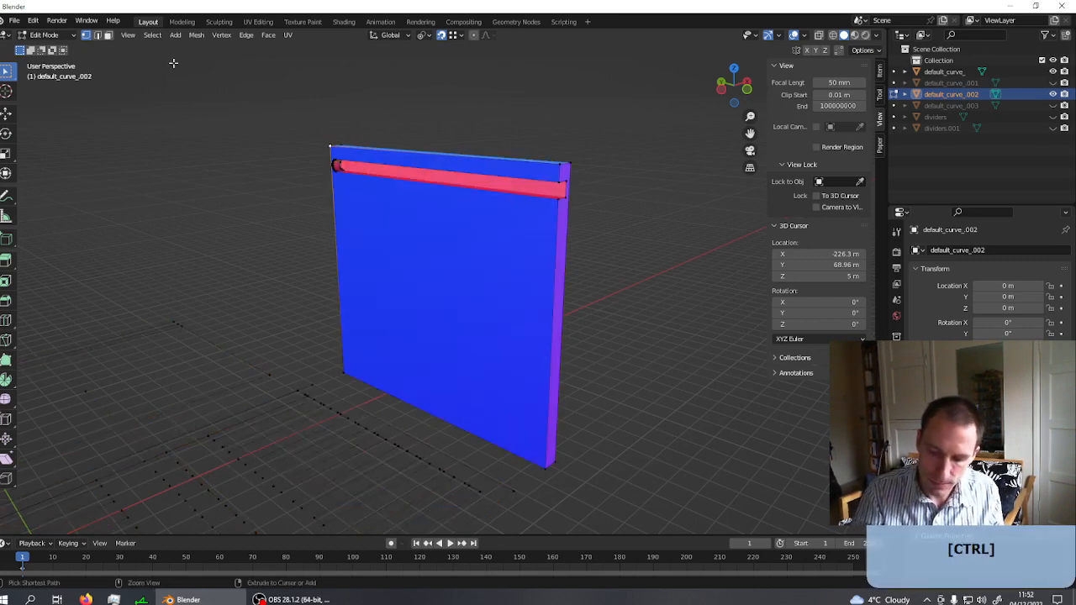
{"action": "key", "text": "ctrl+l"}
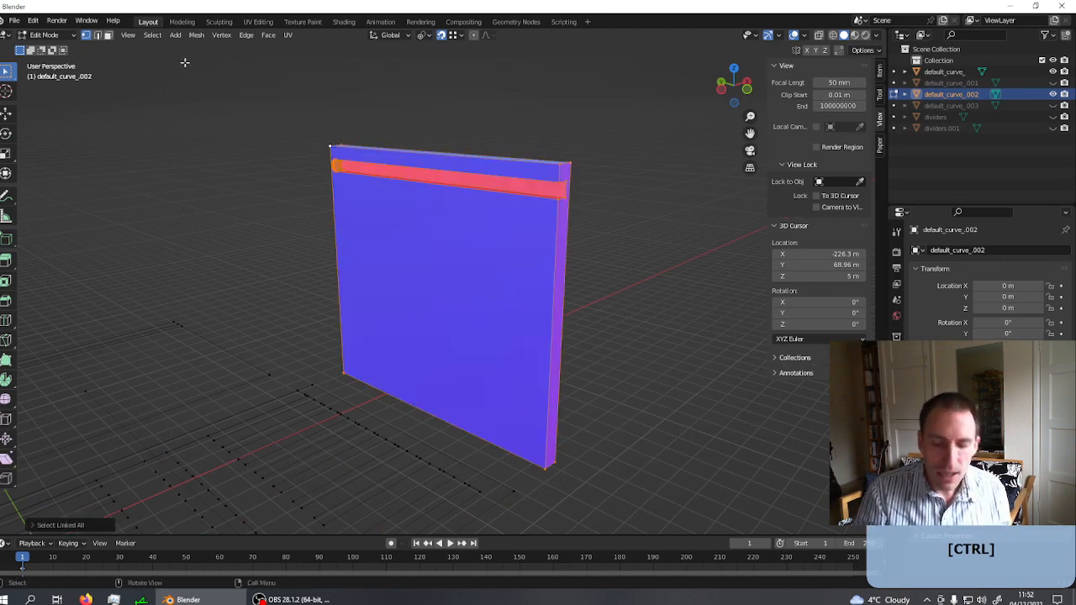
{"action": "key", "text": "m"}
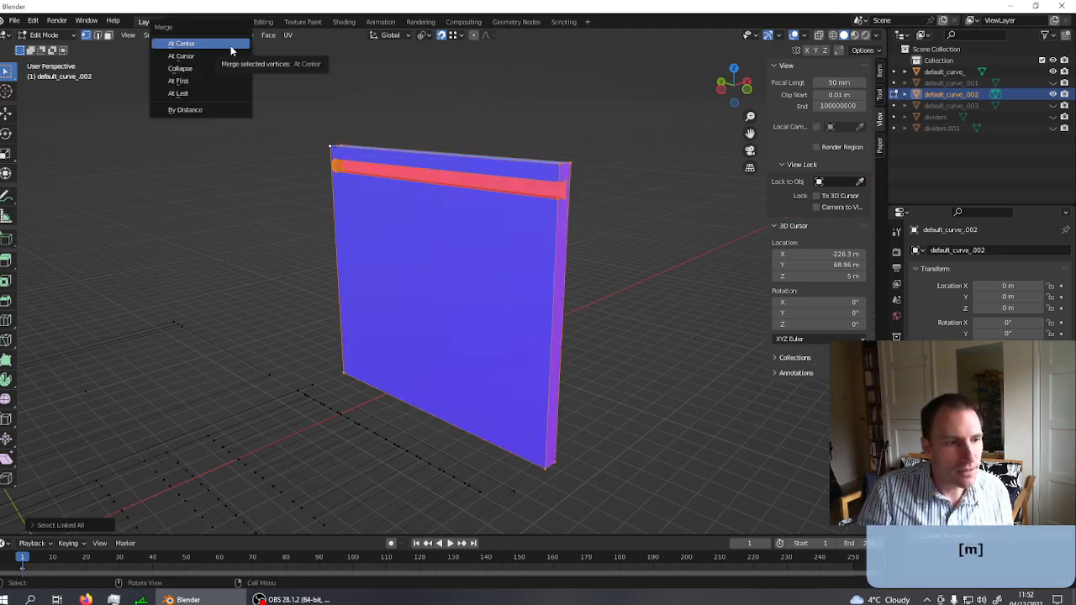
{"action": "key", "text": "b"}
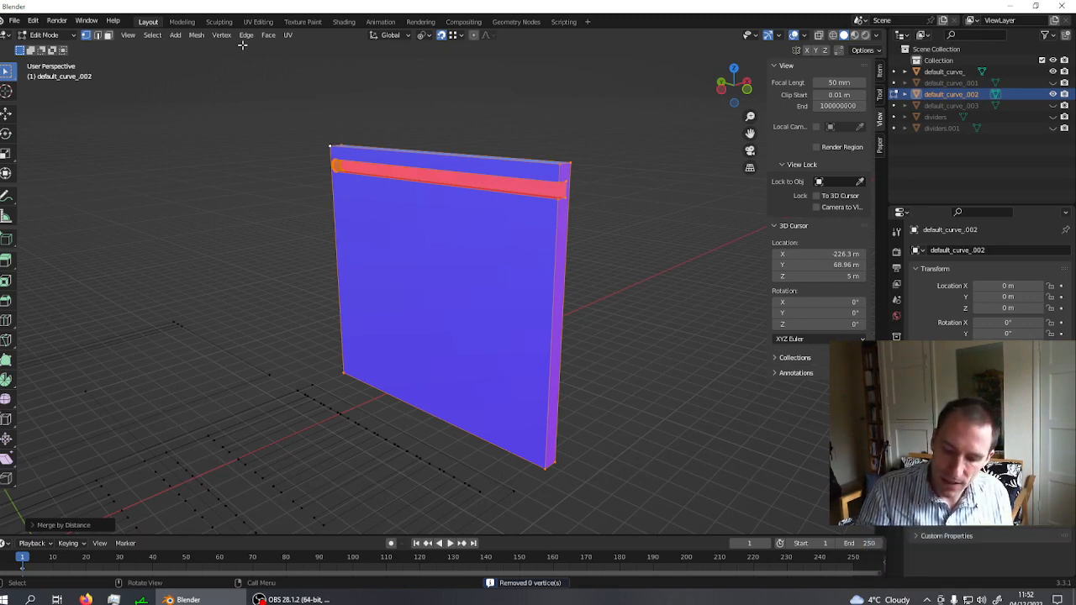
- Recalculate the selected panel's normals to face outside and return to Object Mode
{"action": "key", "text": "alt+n"}
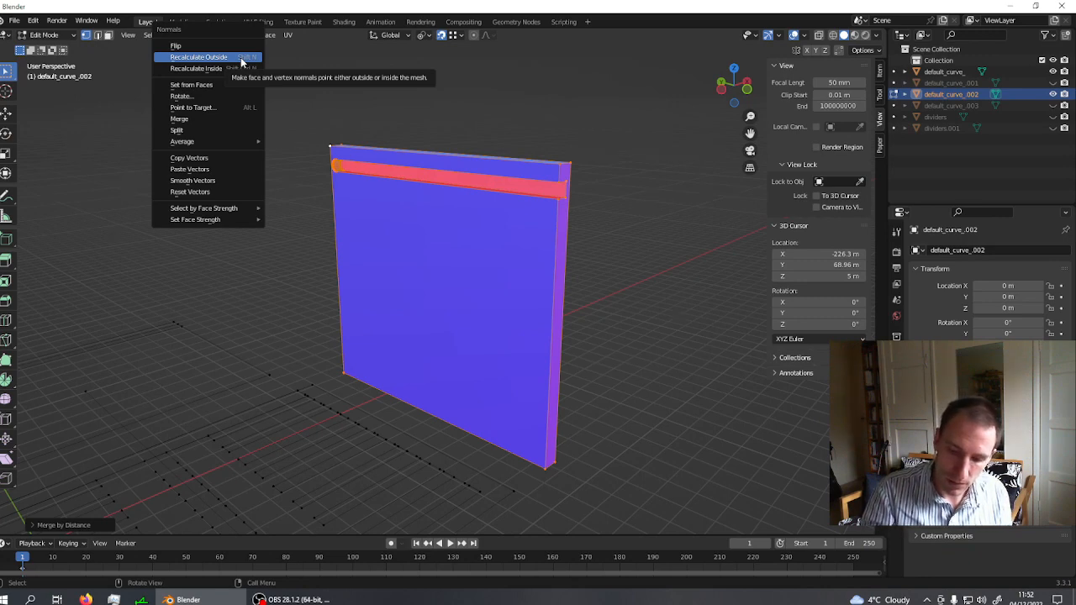
{"action": "left_click", "coordinate": [240, 57]}
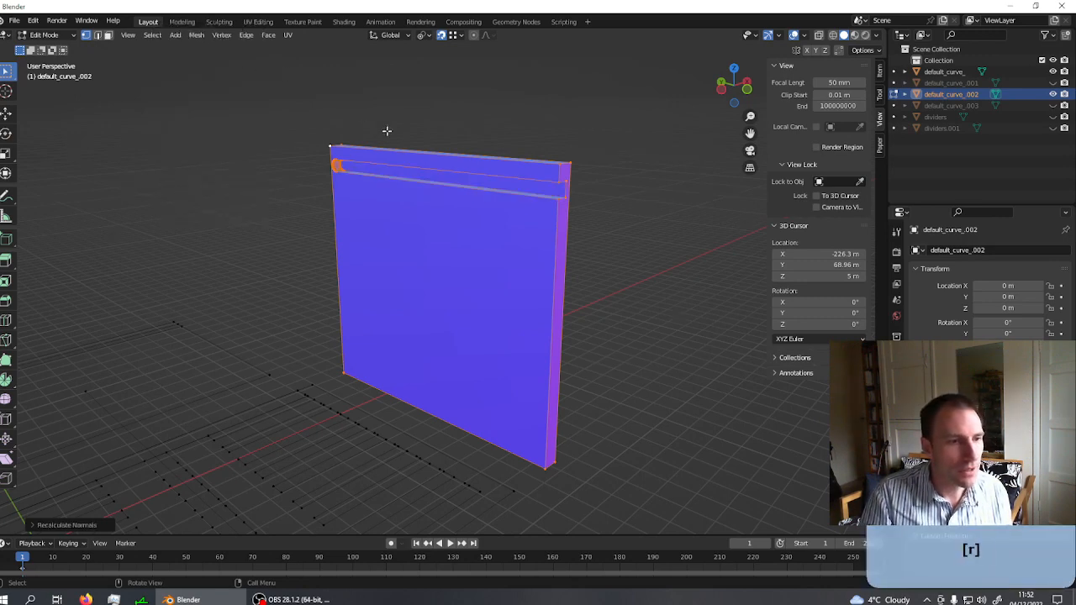
{"action": "middle_click_drag", "start_coordinate": [387, 127], "coordinate": [304, 258]}
{"action": "key", "text": "Tab"}
- Open the curved upright part for mesh editing, select its whole mesh and merge the vertices by distance
{"action": "scroll", "coordinate": [512, 143], "scroll_direction": "down", "scroll_amount": 4}
{"action": "scroll", "coordinate": [304, 258], "scroll_direction": "down", "scroll_amount": 4}
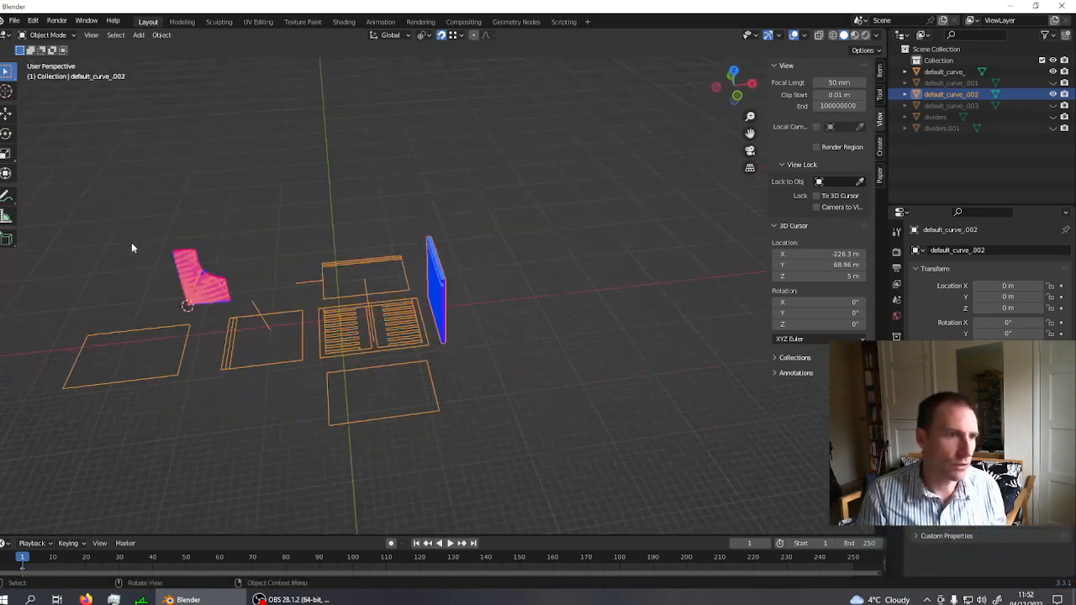
{"action": "left_click", "coordinate": [172, 260]}
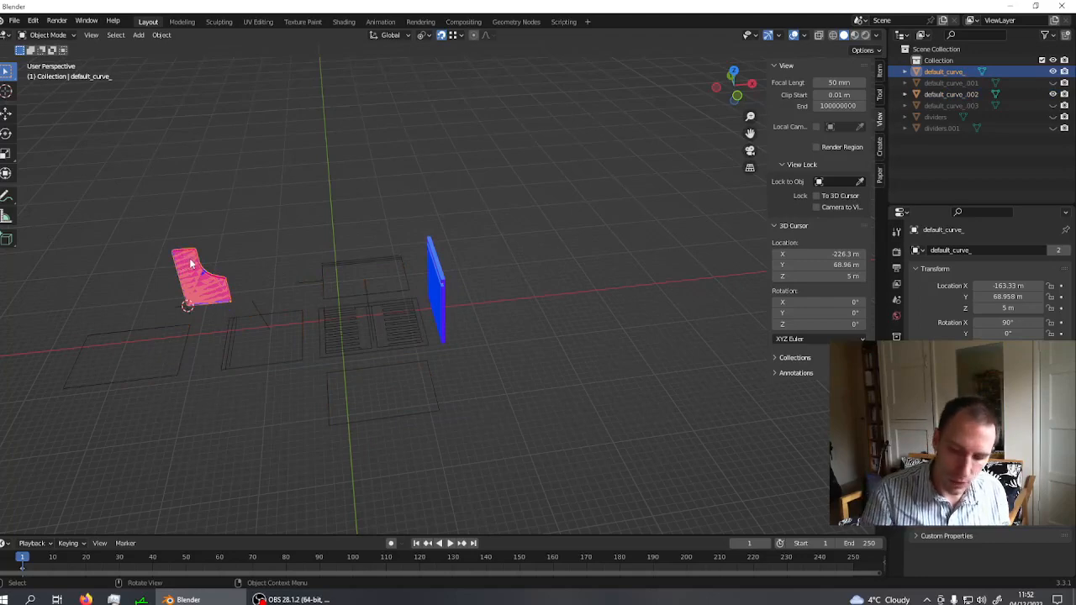
{"action": "key", "text": "KP_Decimal"}
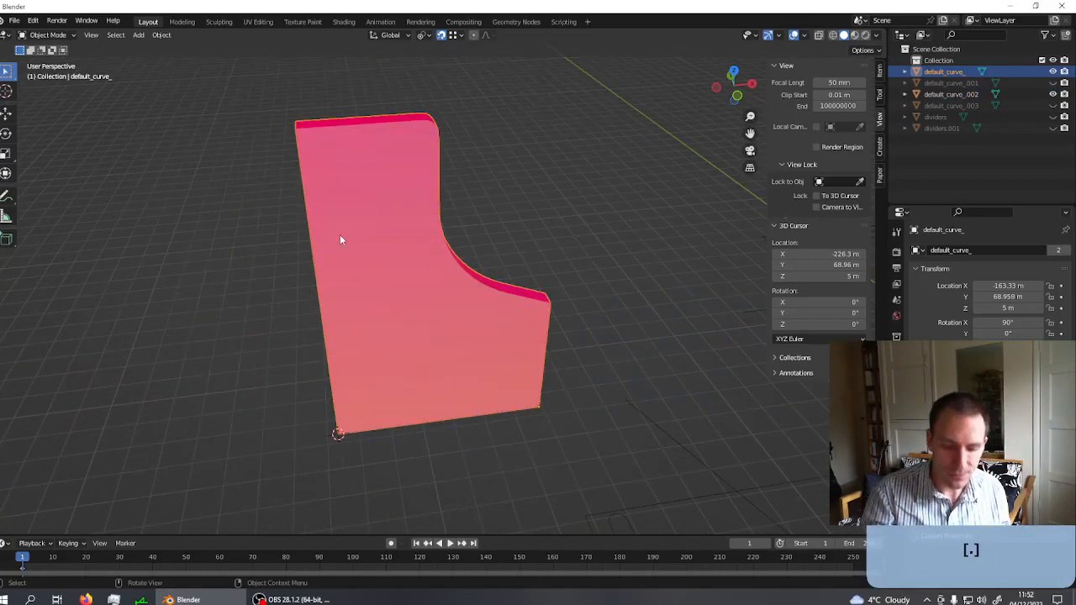
{"action": "key", "text": "Tab"}
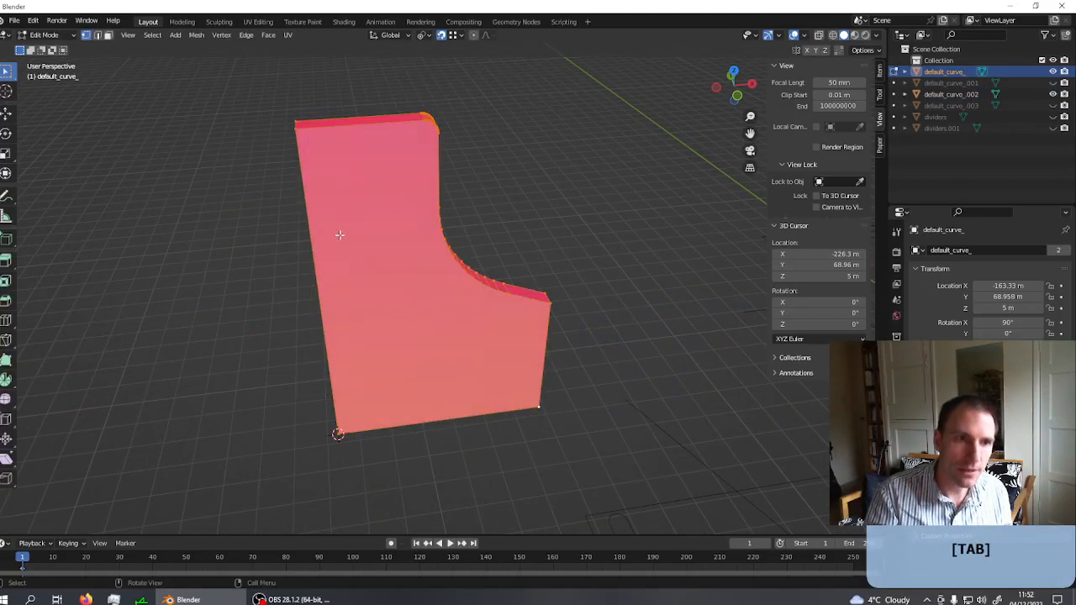
{"action": "left_click", "coordinate": [297, 123]}
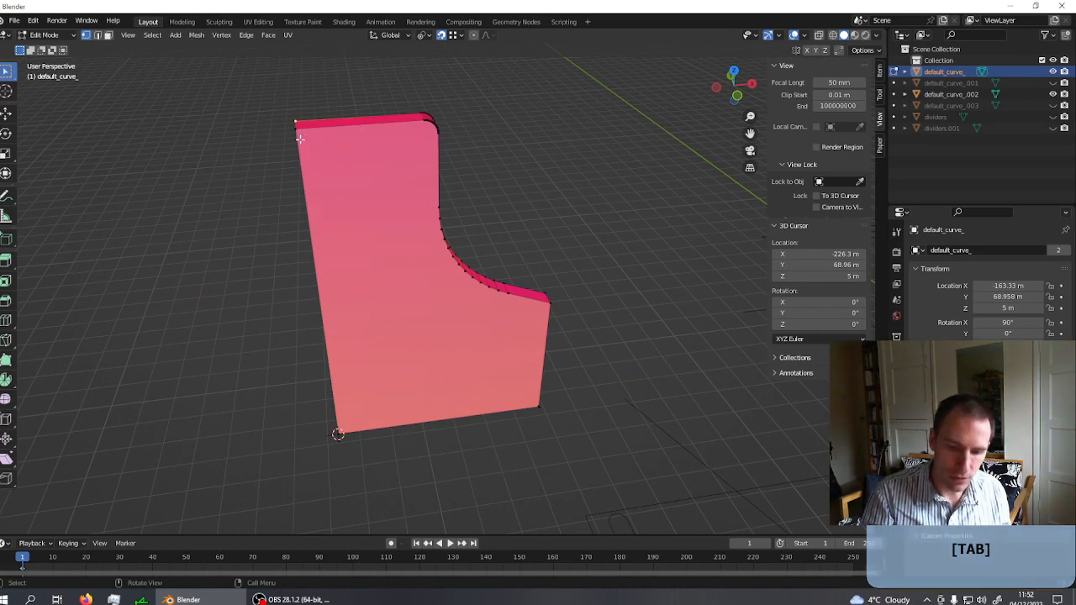
{"action": "key", "text": "a"}
{"action": "key", "text": "m"}
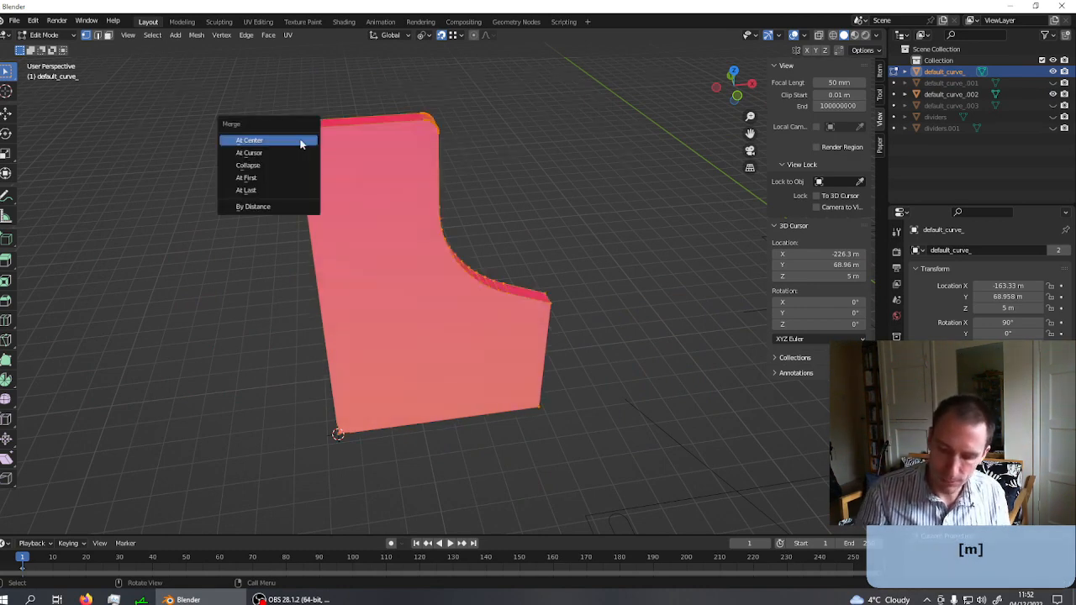
{"action": "key", "text": "b"}
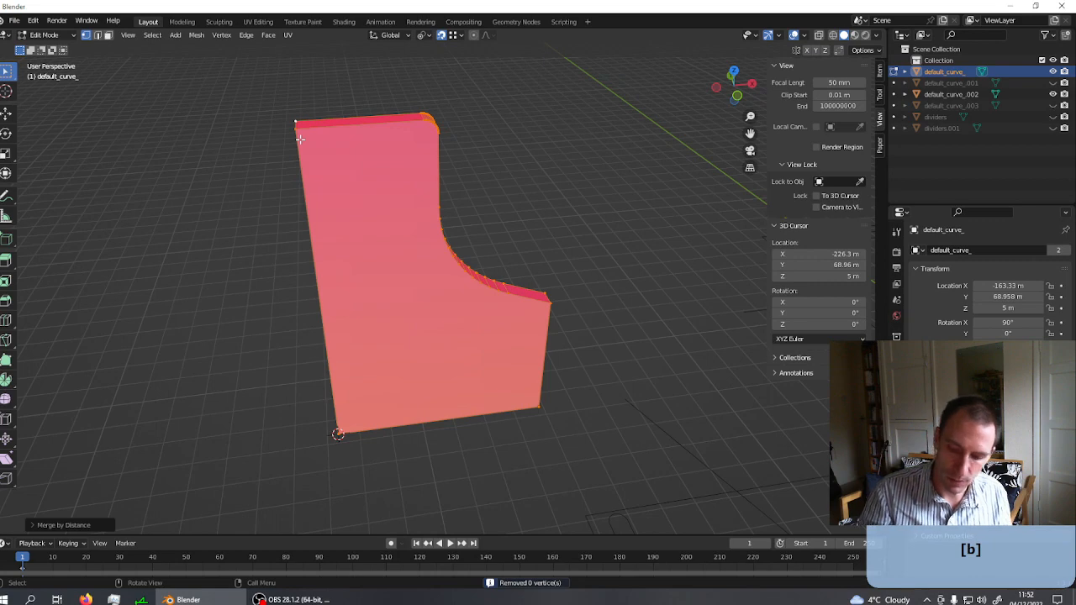
- Recalculate the curved part's normals to face outside and return to Object Mode
{"action": "key", "text": "alt+n"}
{"action": "key", "text": "r"}
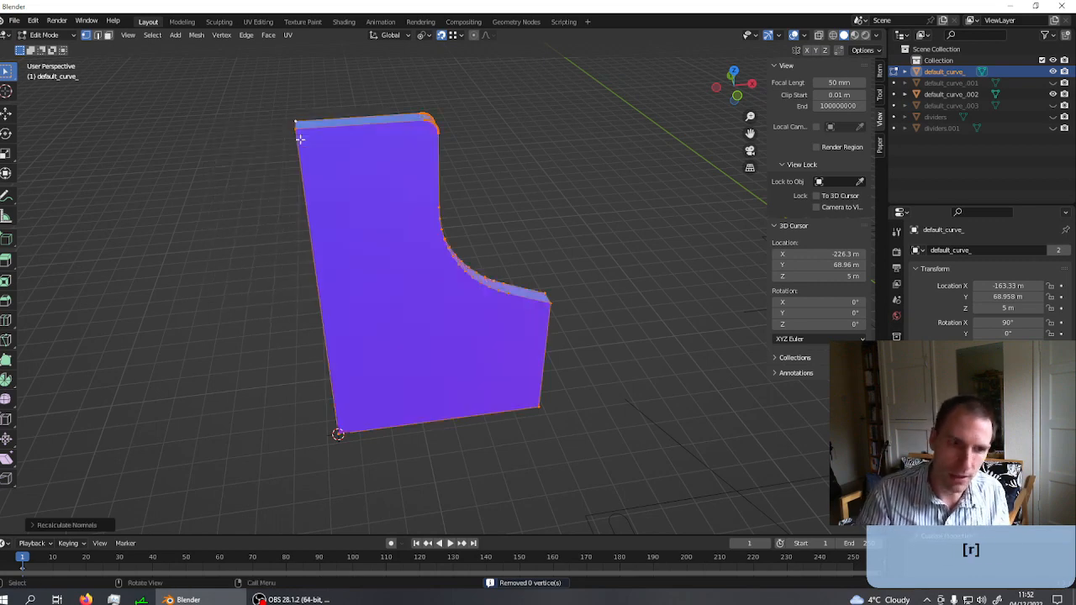
{"action": "key", "text": "Tab"}
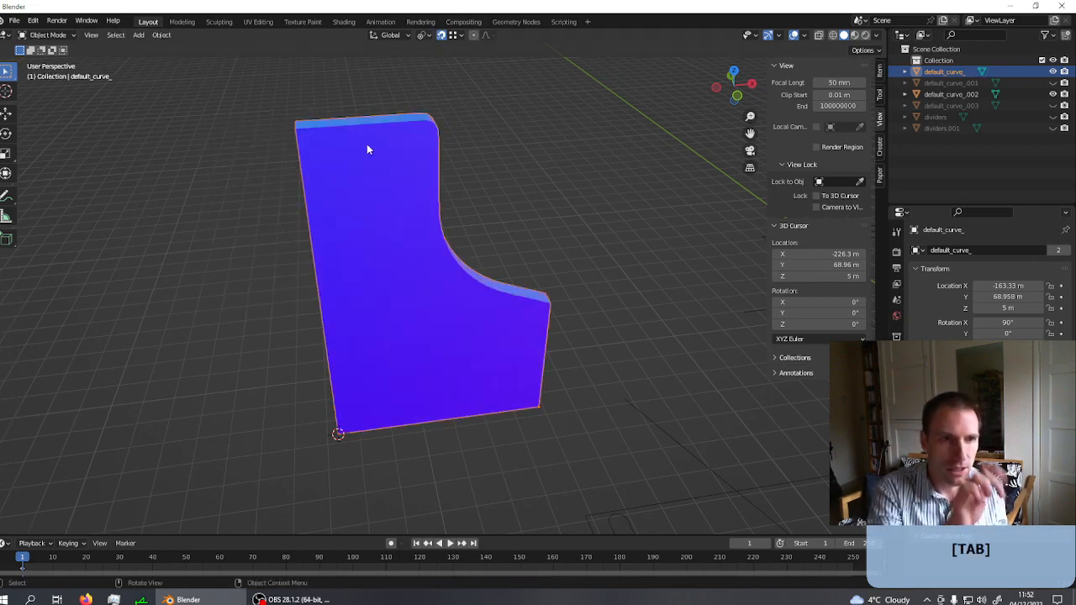
- Unhide default_curve_.001, dividers and dividers.001, leaving default_curve_.003 hidden
{"action": "scroll", "coordinate": [420, 189], "scroll_direction": "down", "scroll_amount": 6}
{"action": "scroll", "coordinate": [538, 269], "scroll_direction": "down", "scroll_amount": 4}
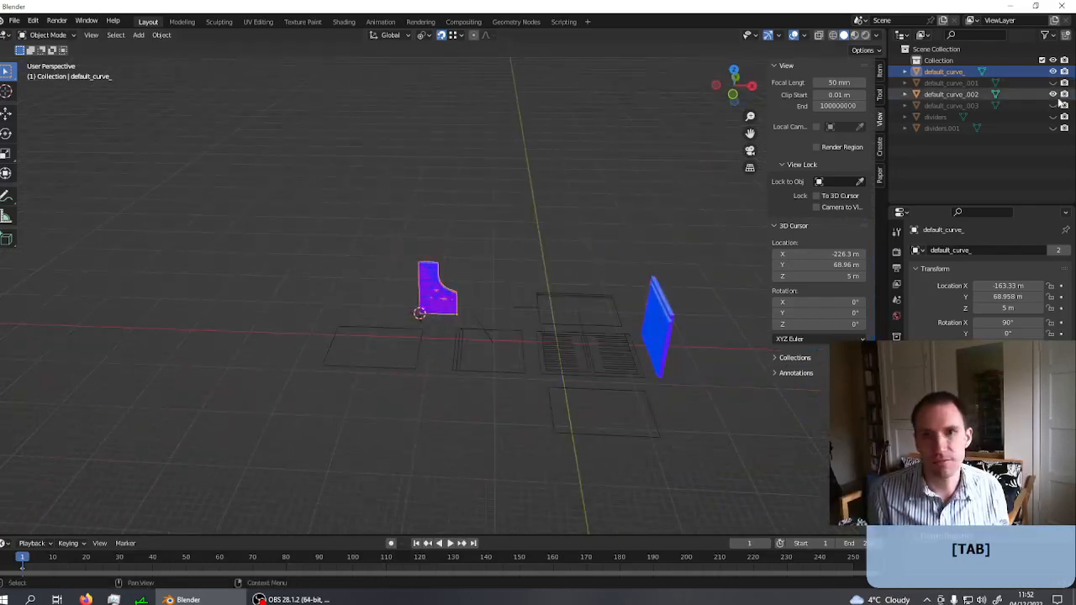
{"action": "left_click", "coordinate": [1052, 83]}
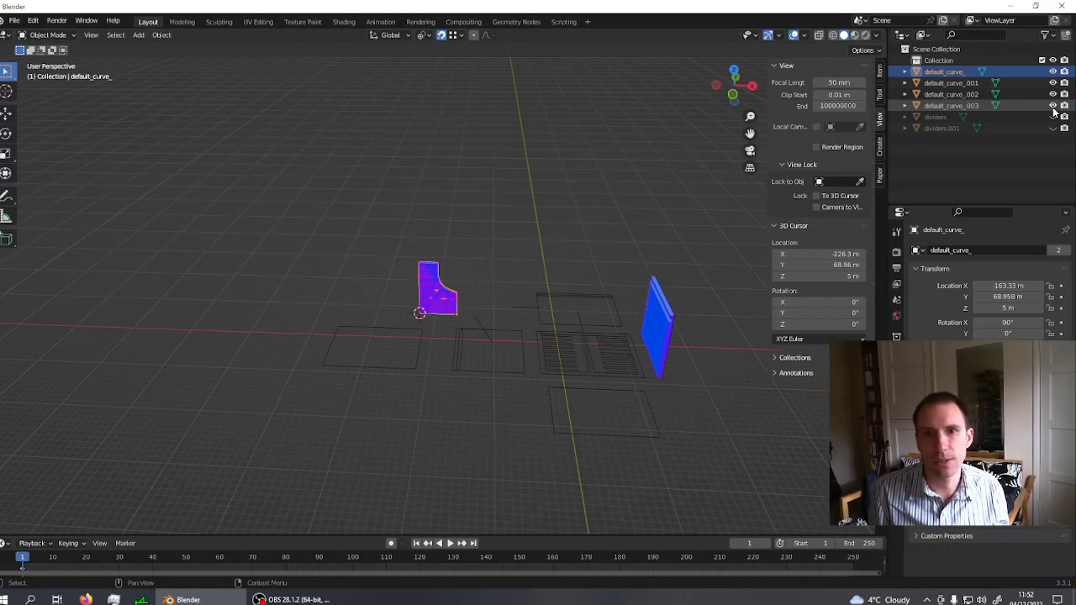
{"action": "left_click", "coordinate": [1053, 117]}
{"action": "left_click", "coordinate": [1053, 128]}
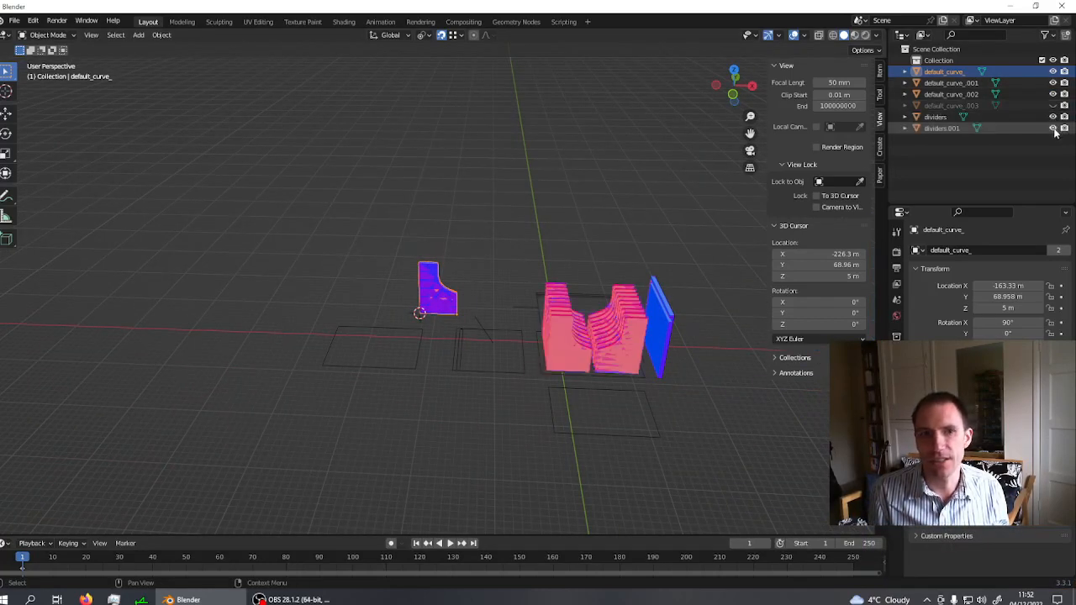
- Edit both divider objects together, select all their geometry and merge the vertices by distance
{"action": "left_click", "coordinate": [583, 314]}
{"action": "key", "text": "Caps_Lock"}
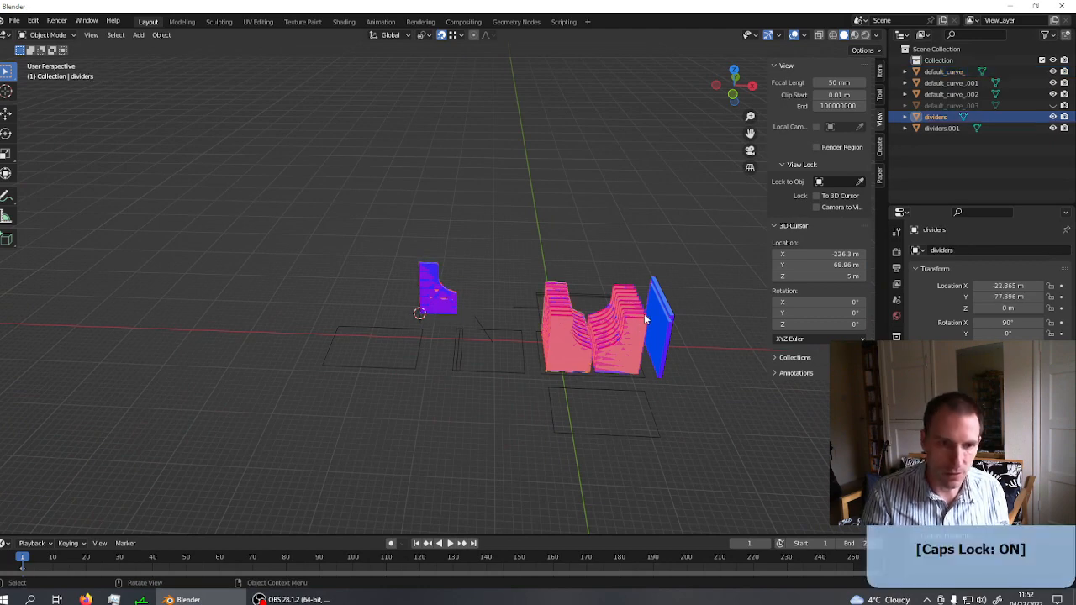
{"action": "left_click", "coordinate": [571, 309]}
{"action": "key", "text": "Tab"}
{"action": "key", "text": "Tab"}
{"action": "left_click", "coordinate": [565, 308]}
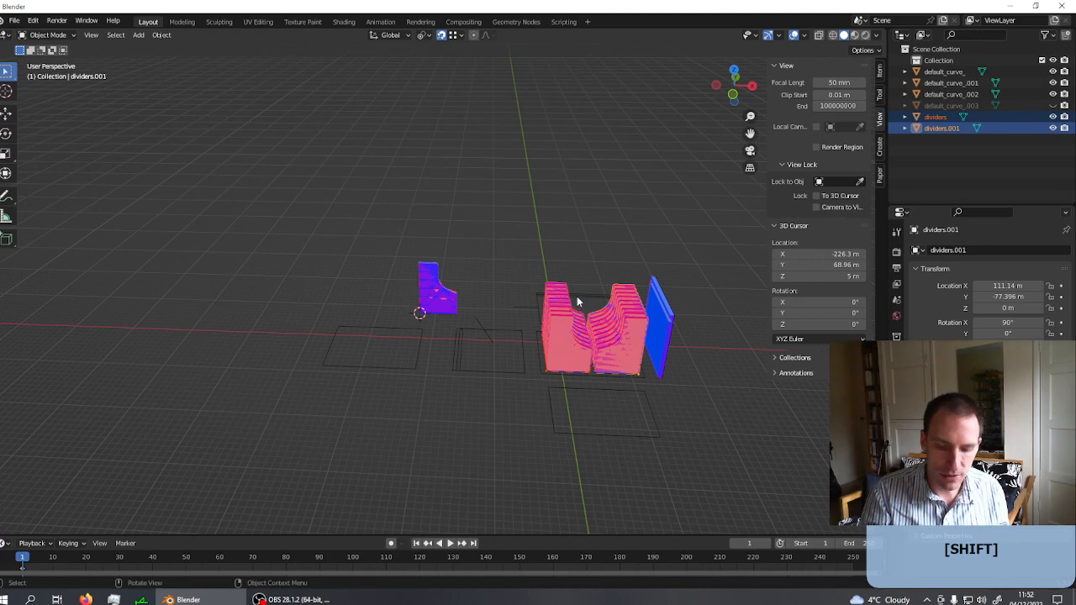
{"action": "key", "text": "Tab"}
{"action": "key", "text": "a"}
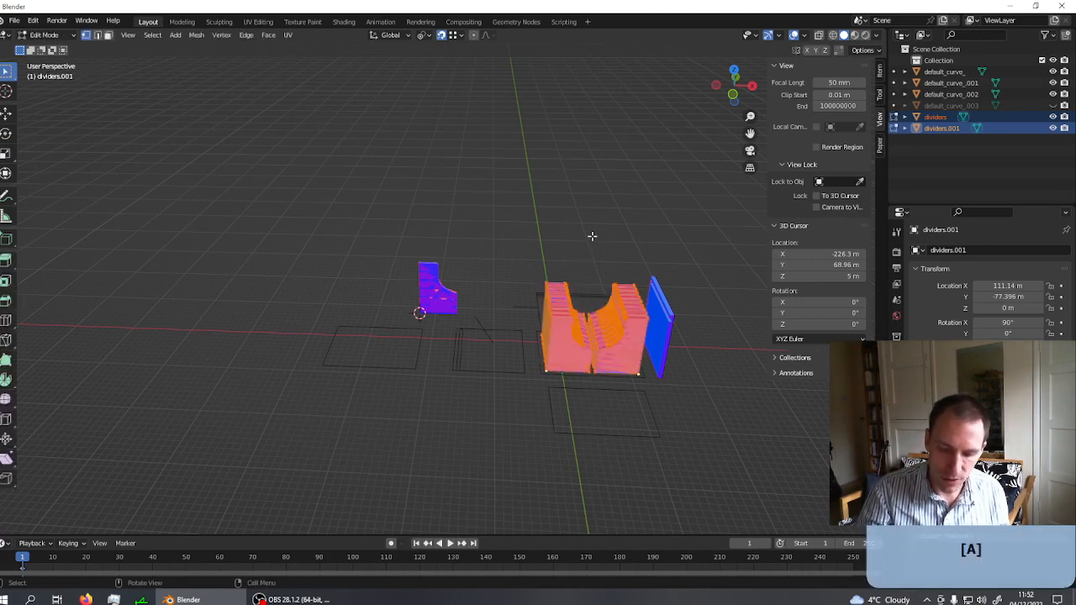
{"action": "key", "text": "m"}
{"action": "key", "text": "b"}
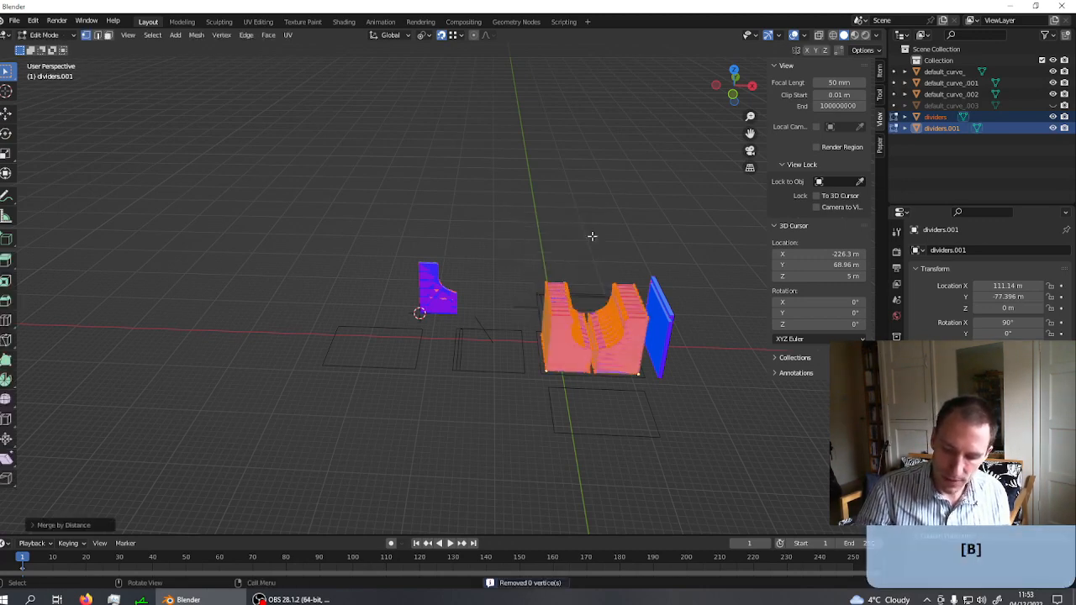
- Recalculate the normals of both divider sets to face outside and return to Object Mode
{"action": "key", "text": "alt+m"}
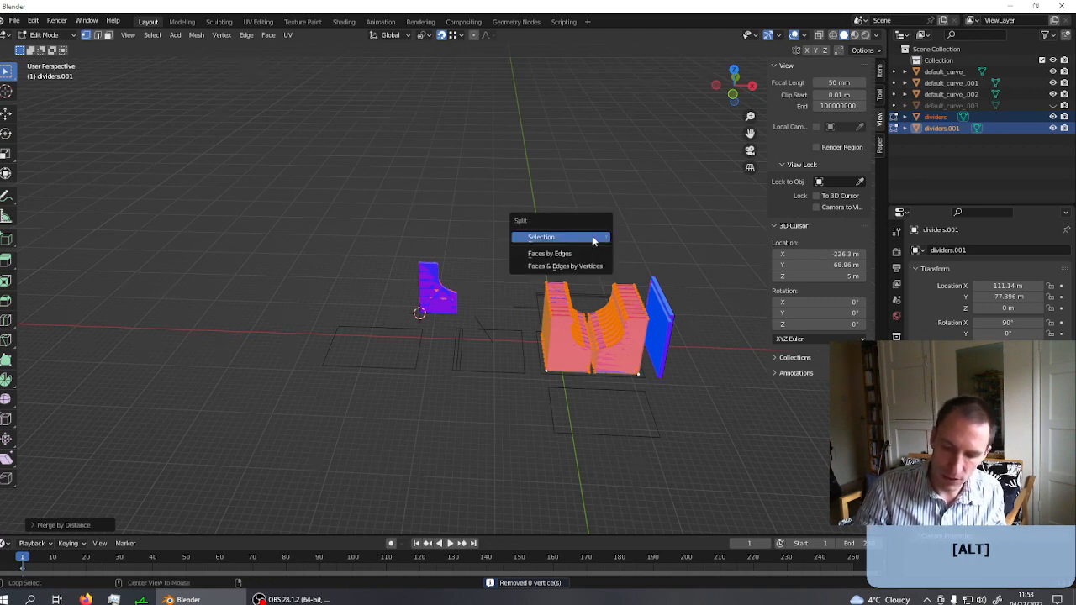
{"action": "key", "text": "Escape"}
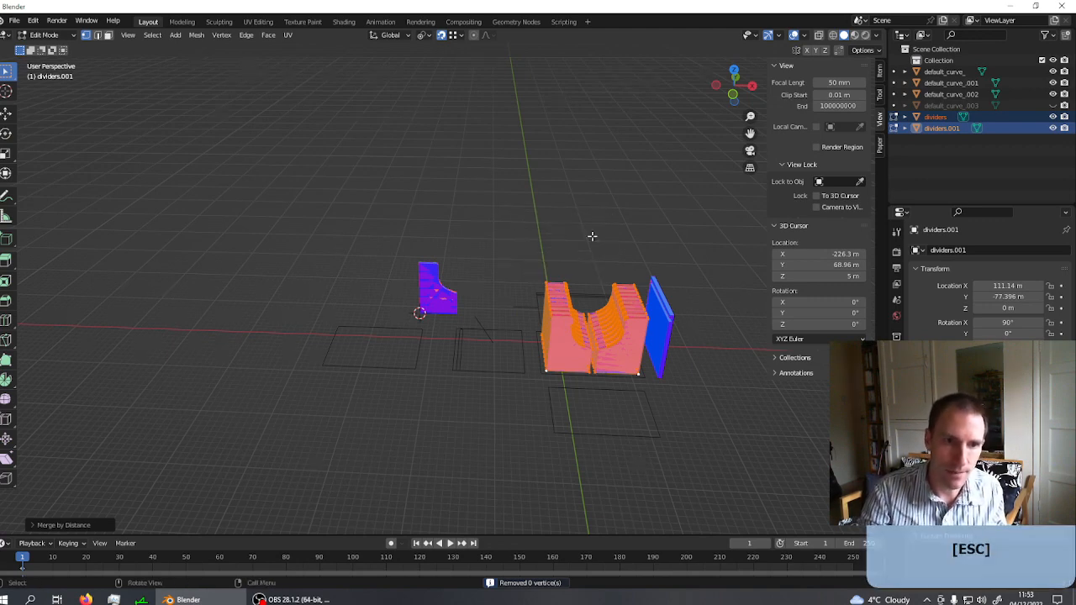
{"action": "key", "text": "alt+n"}
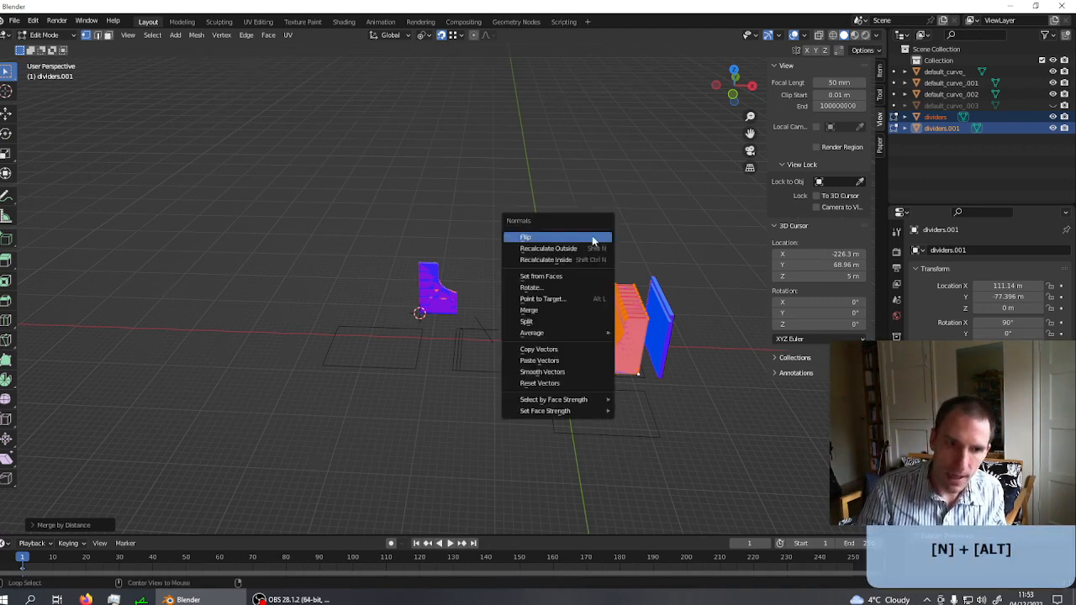
{"action": "key", "text": "r"}
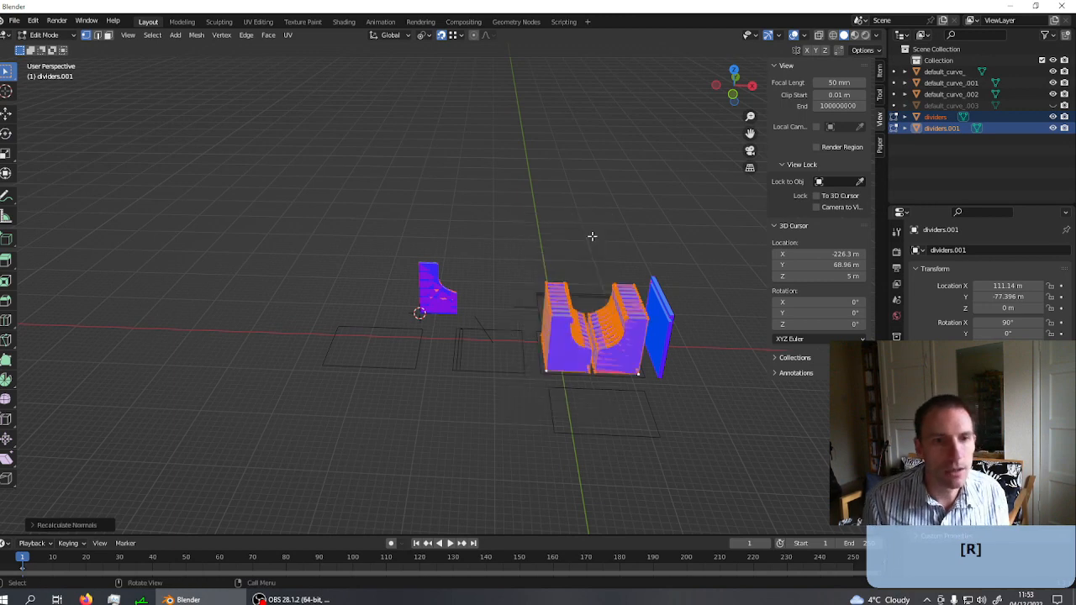
{"action": "middle_click_drag", "start_coordinate": [569, 290], "coordinate": [546, 296]}
{"action": "key", "text": "Tab"}
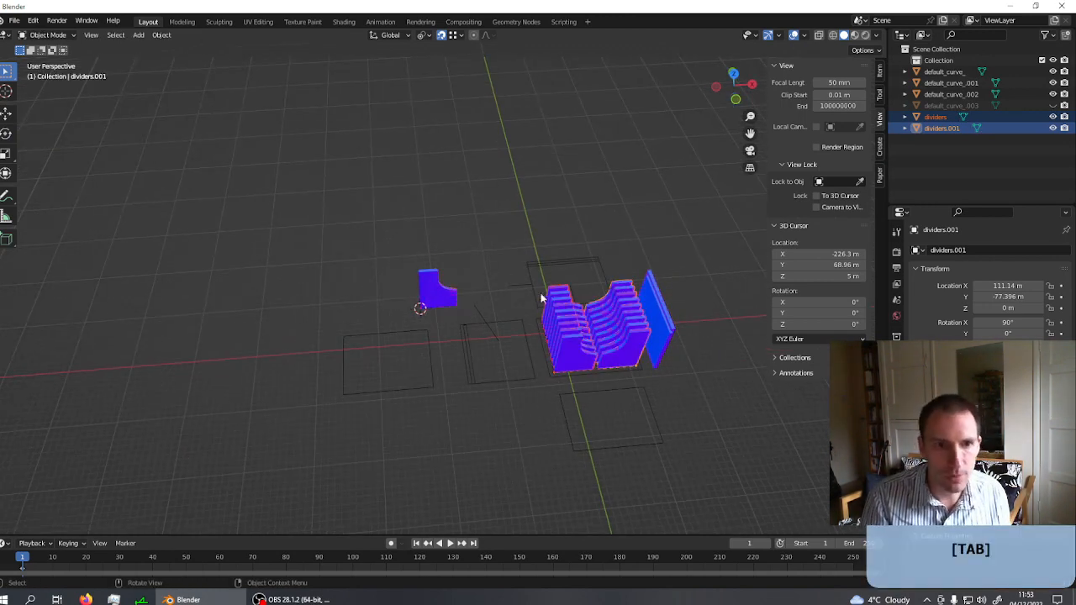
- Select only the dividers.001 object and set up an STL export with Selection Only enabled
{"action": "left_click", "coordinate": [565, 315]}
{"action": "left_click", "coordinate": [612, 318]}
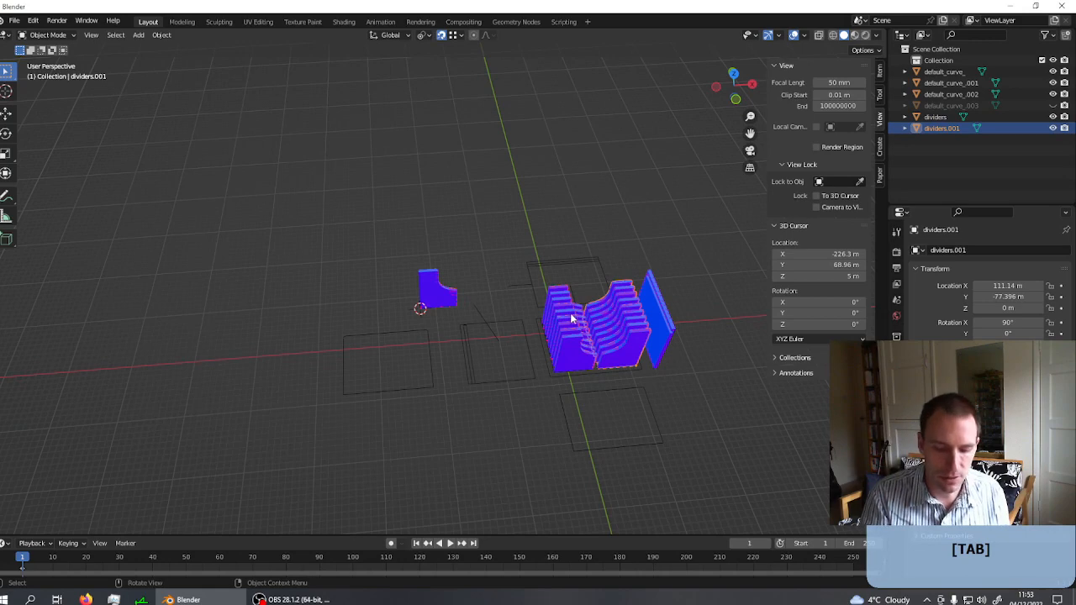
{"action": "scroll", "coordinate": [615, 331], "scroll_direction": "up", "scroll_amount": 3}
{"action": "middle_click_drag", "start_coordinate": [607, 334], "coordinate": [550, 304]}
{"action": "middle_click_drag", "start_coordinate": [690, 389], "coordinate": [585, 326], "text": "shift"}
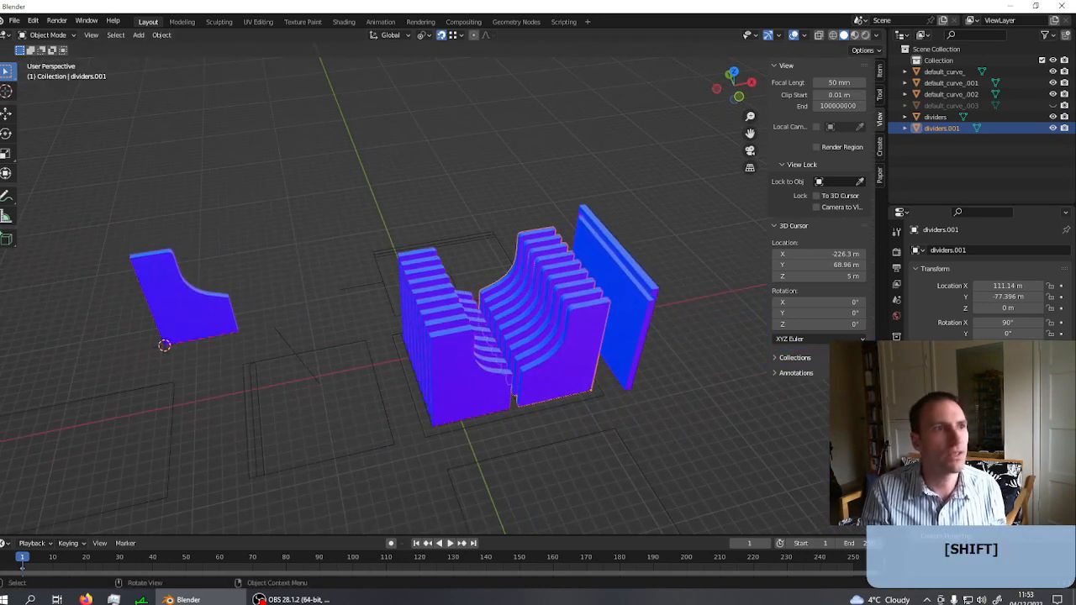
{"action": "left_click", "coordinate": [17, 21]}
{"action": "mouse_move", "coordinate": [44, 183]}
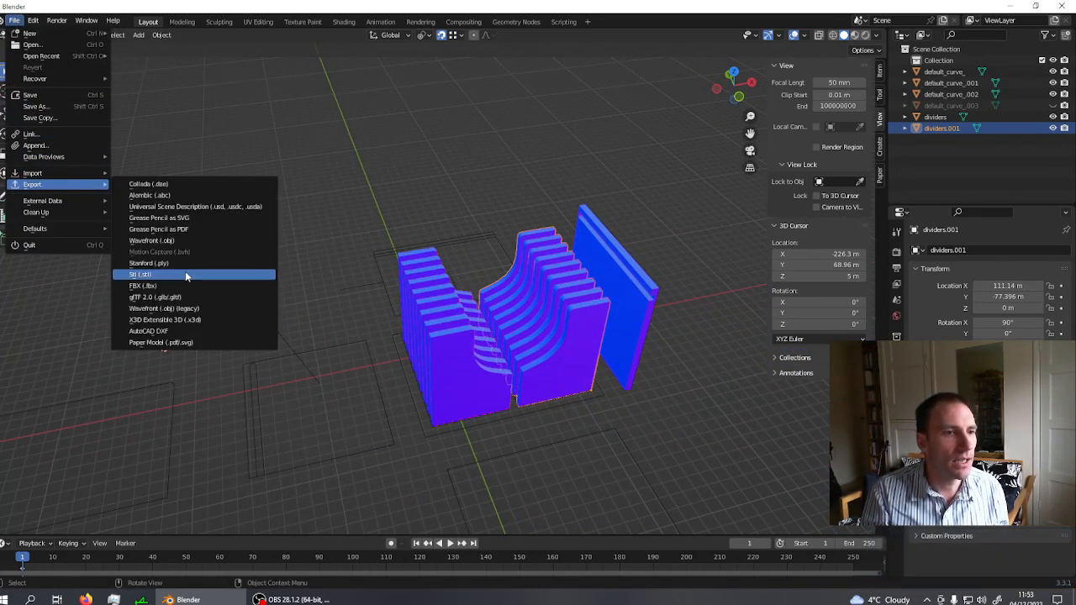
{"action": "left_click", "coordinate": [187, 274]}
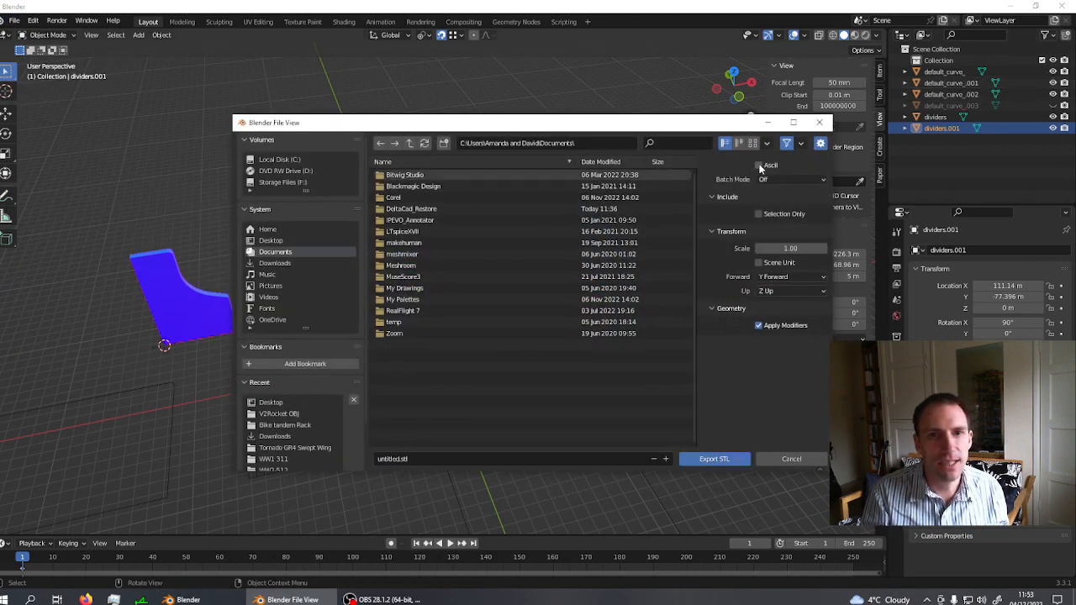
{"action": "left_click", "coordinate": [758, 214]}
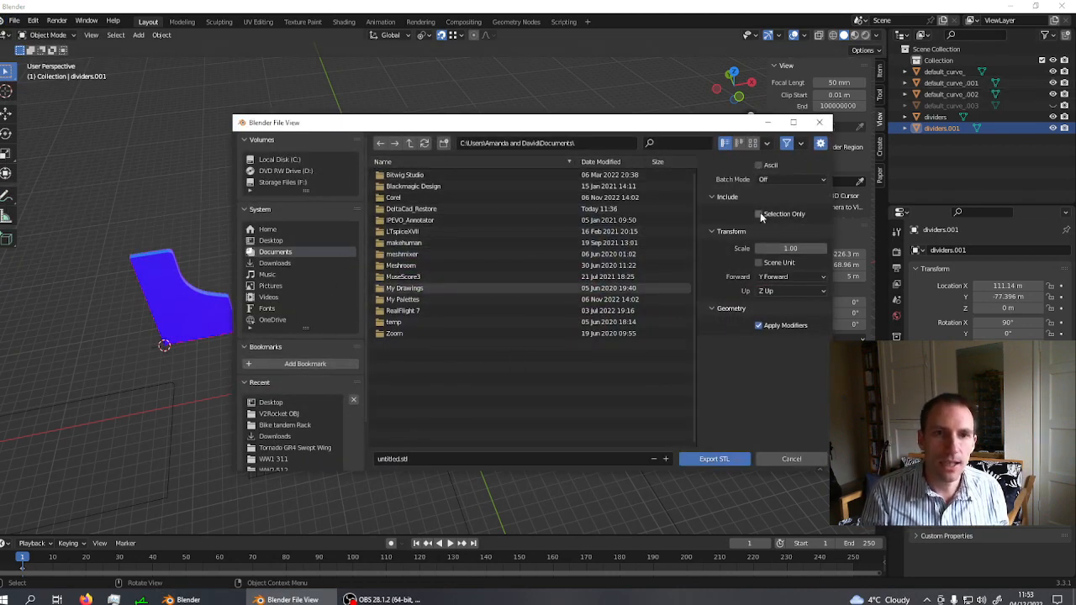
- Export the selected dividers to the Desktop as an STL file named delete
{"action": "left_click", "coordinate": [271, 240]}
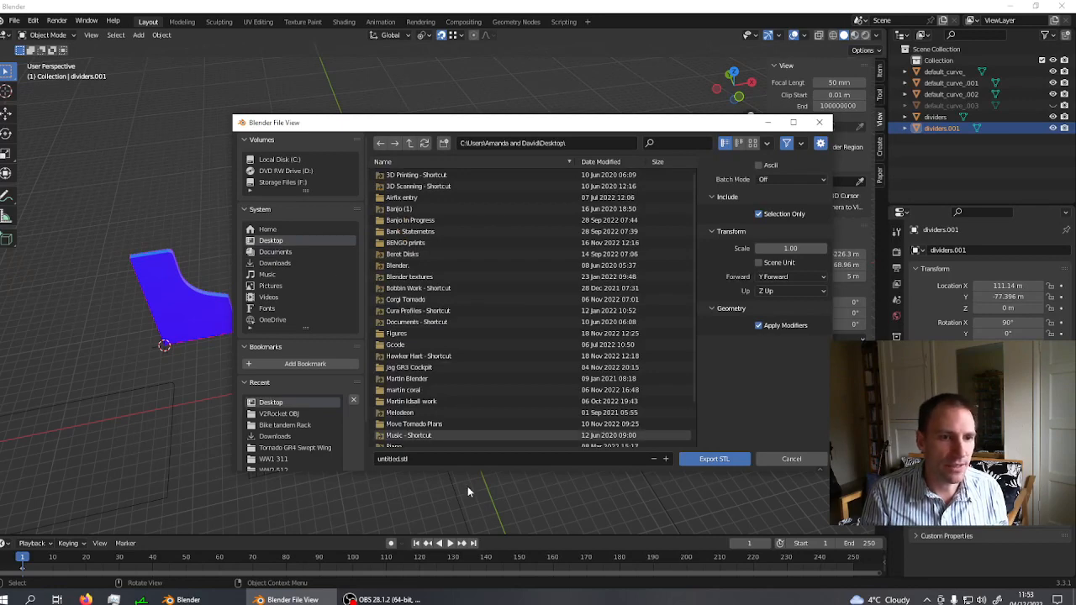
{"action": "left_click", "coordinate": [438, 459]}
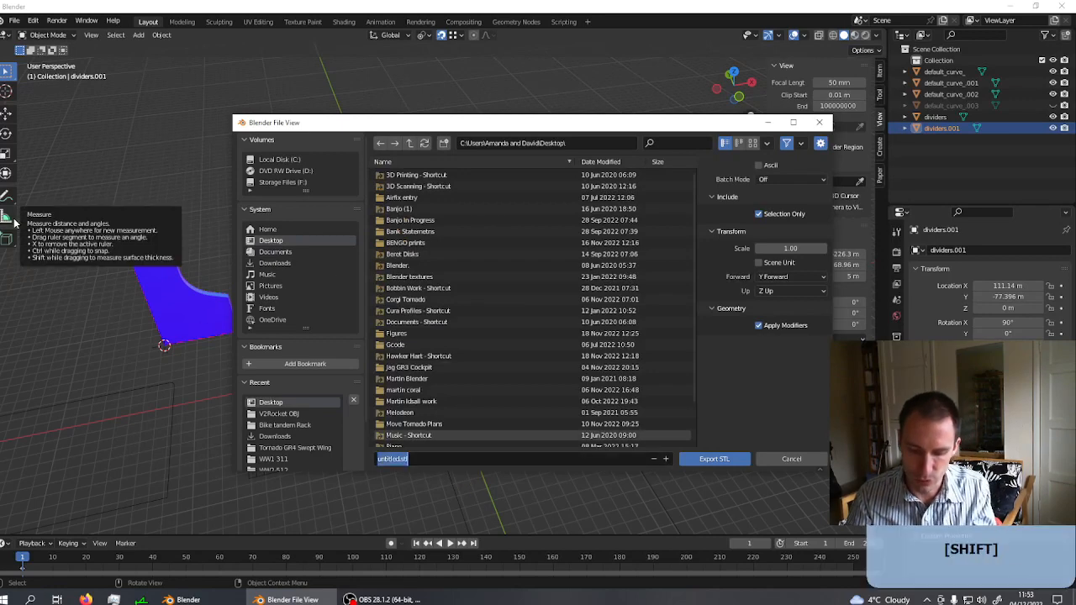
{"action": "type", "text": "delete"}
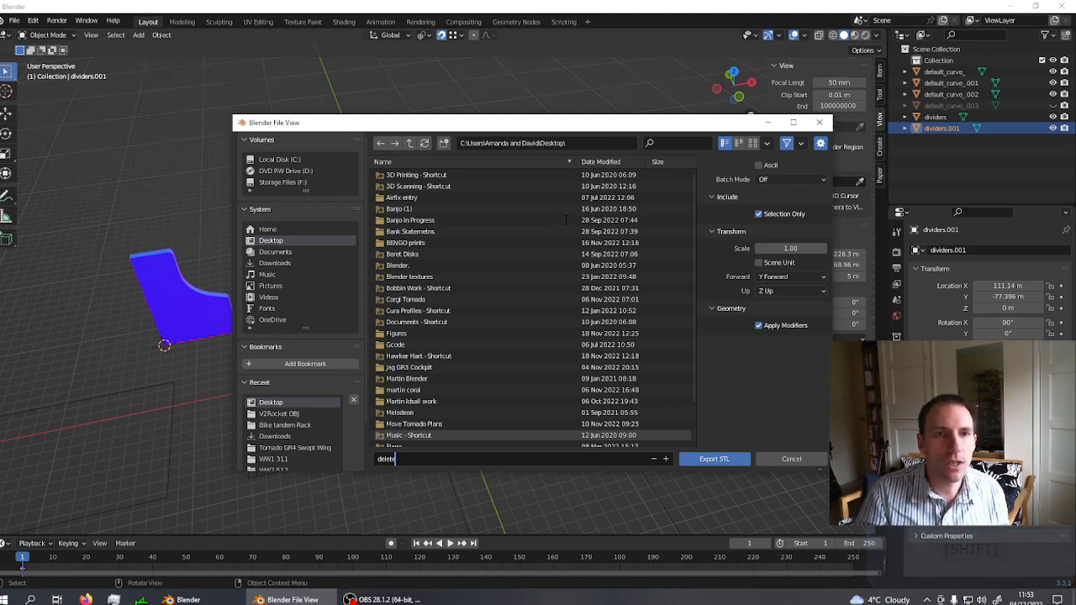
{"action": "key", "text": "Return"}
{"action": "key", "text": "Return"}
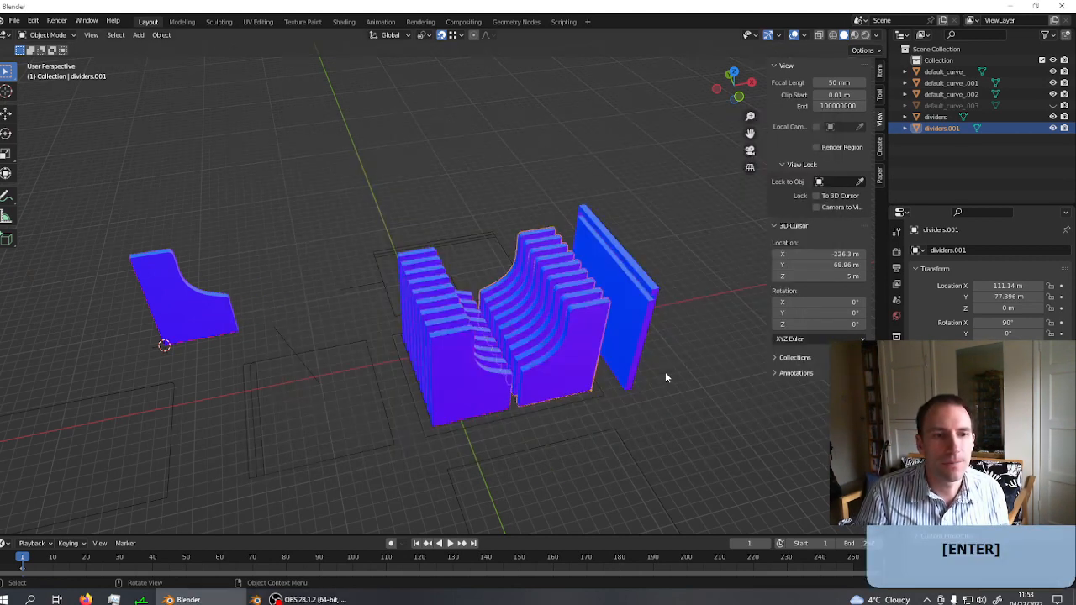
- Load the exported delete STL file from the desktop into Ultimaker Cura
{"action": "left_click", "coordinate": [1016, 10]}
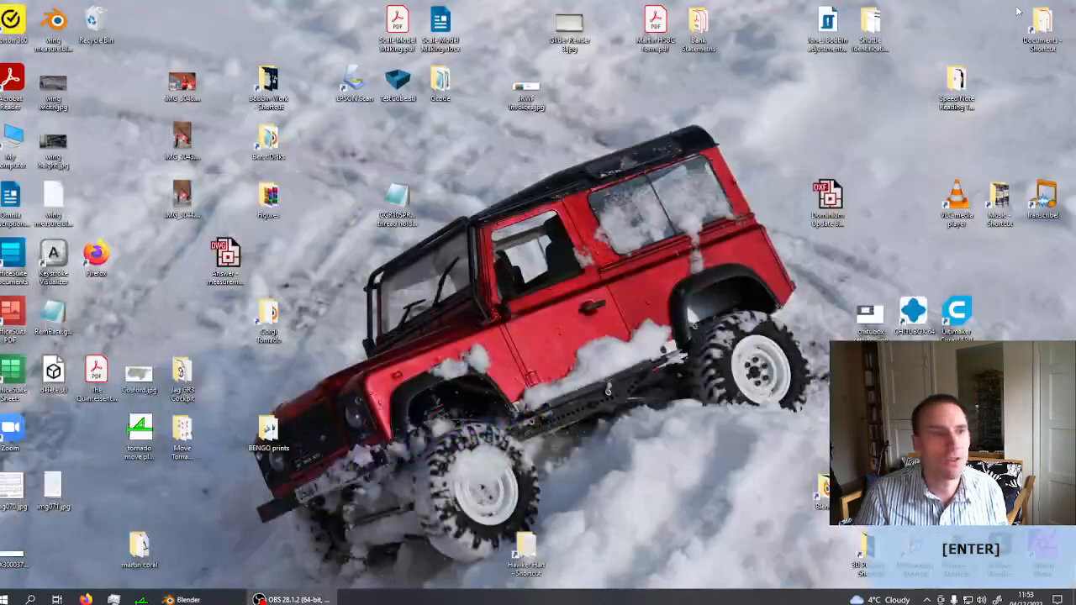
{"action": "left_click_drag", "start_coordinate": [53, 374], "coordinate": [950, 332]}
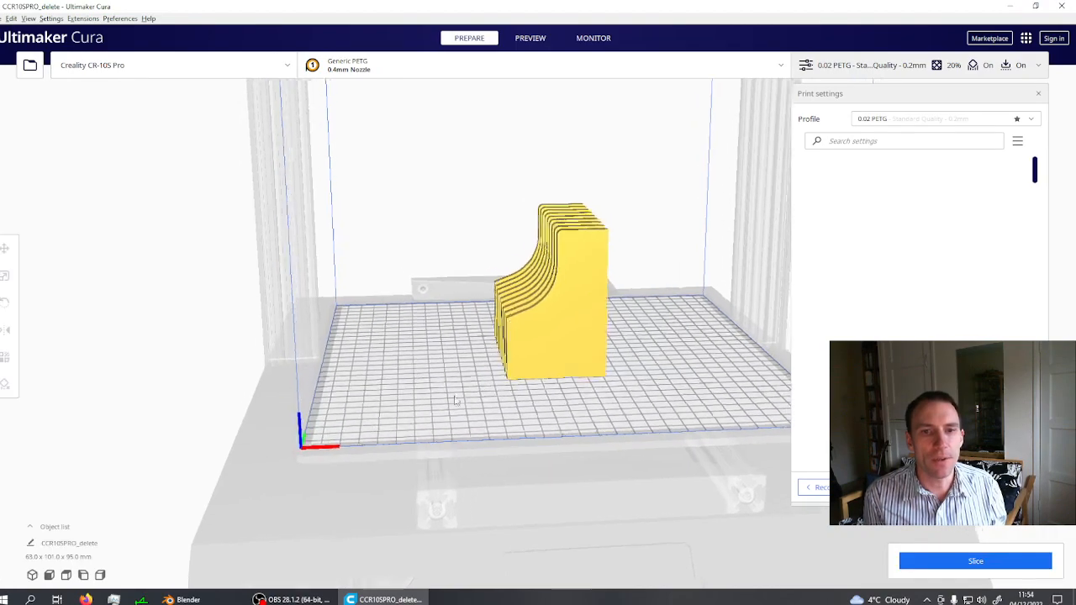
- Slice the imported dividers and show the print's layer preview from above
{"action": "right_click_drag", "start_coordinate": [618, 340], "coordinate": [572, 391]}
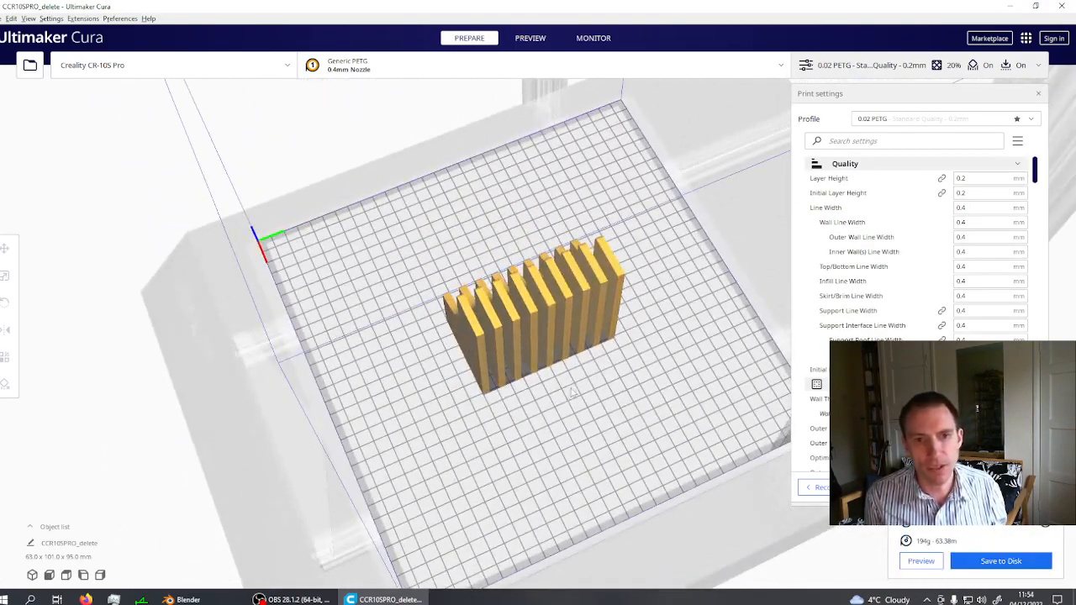
{"action": "scroll", "coordinate": [688, 376], "scroll_direction": "up", "scroll_amount": 3}
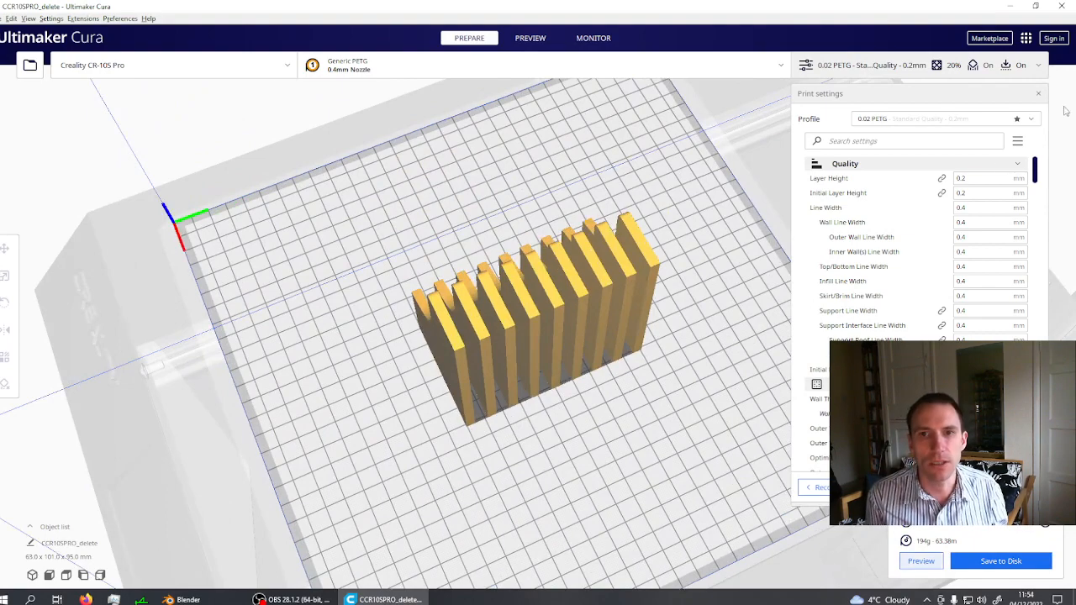
{"action": "scroll", "coordinate": [672, 243], "scroll_direction": "up", "scroll_amount": 2}
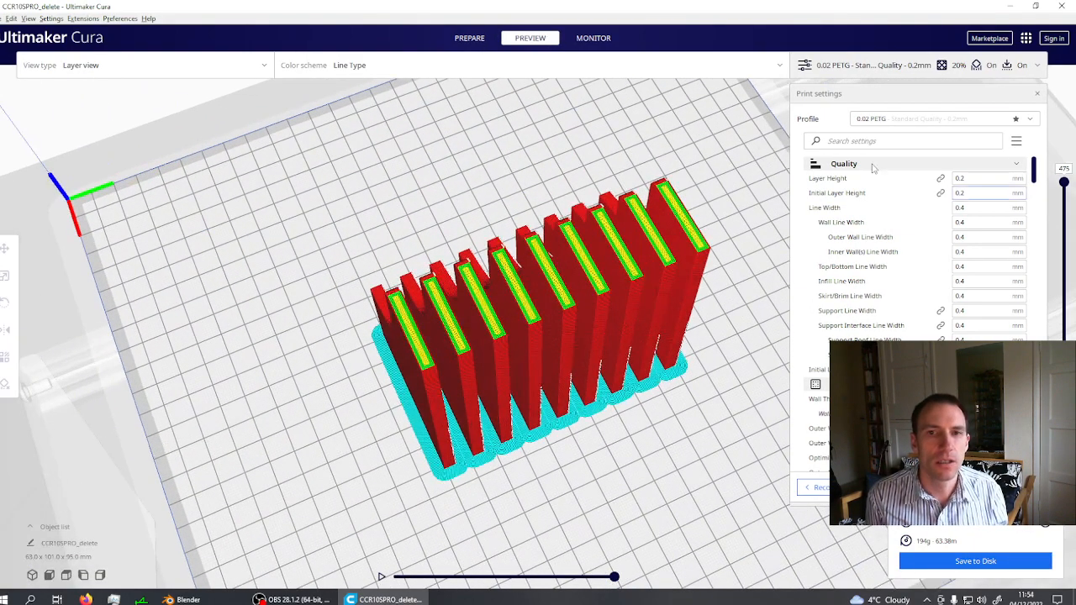
- Inspect the sliced dividers' full layer preview from a lower angle and close Ultimaker Cura
{"action": "mouse_move", "coordinate": [1064, 183]}
{"action": "left_mouse_down"}
{"action": "mouse_move", "coordinate": [1063, 504]}
{"action": "mouse_move", "coordinate": [1063, 182]}
{"action": "left_mouse_up"}
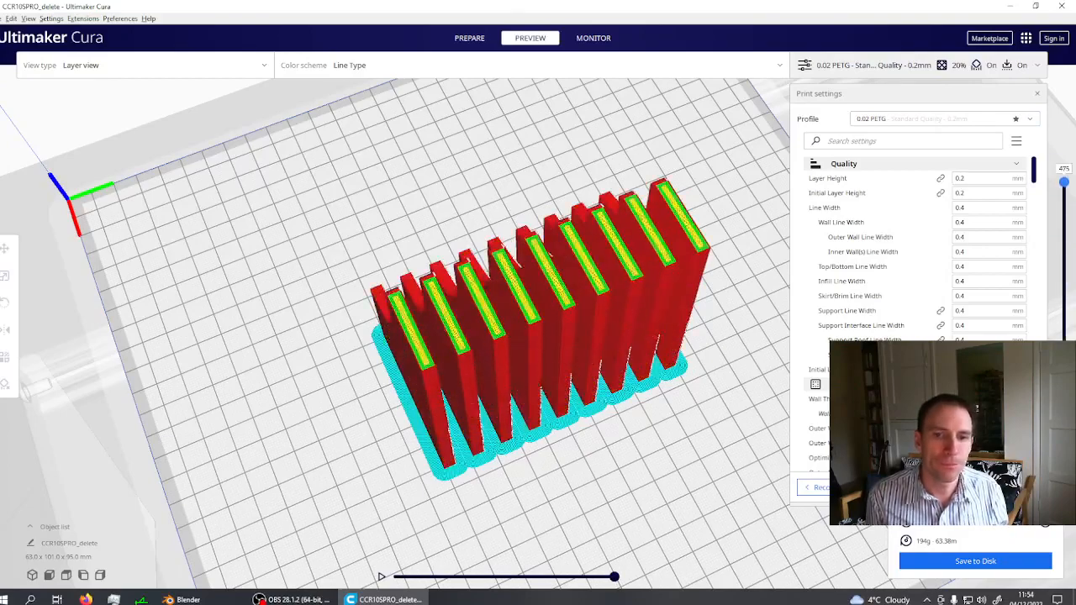
{"action": "right_click_drag", "start_coordinate": [607, 464], "coordinate": [567, 452]}
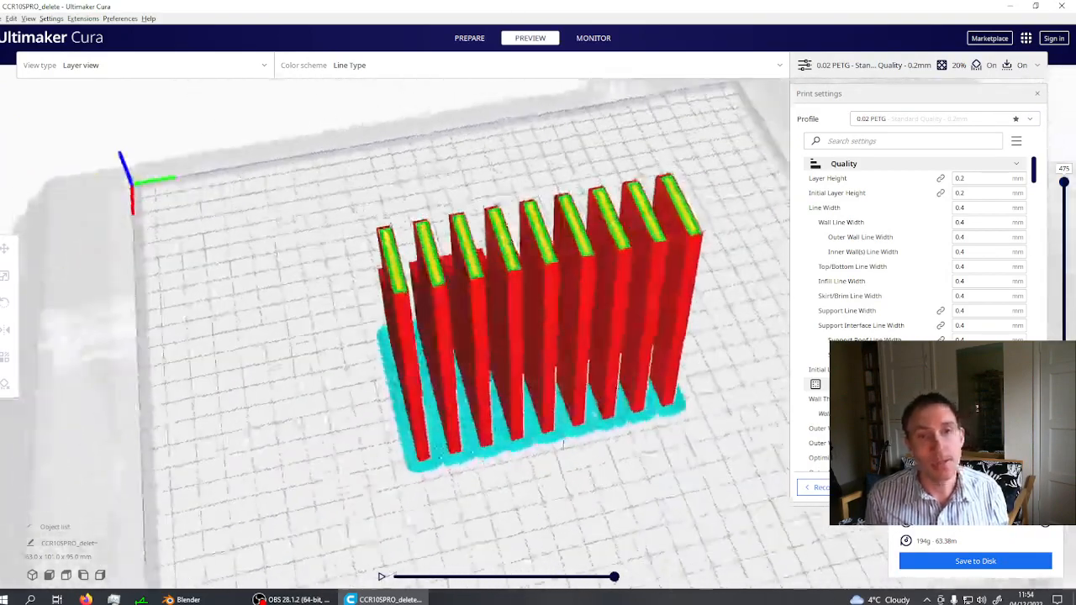
{"action": "left_click", "coordinate": [1060, 6]}
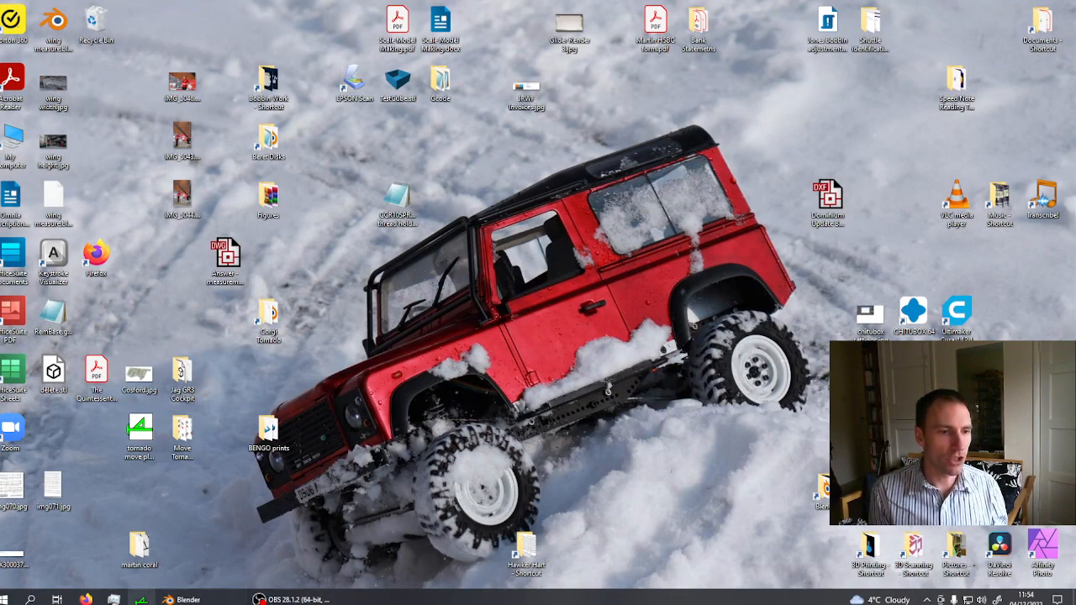
- Switch back to Blender and examine the divider assembly from a lower side angle
{"action": "left_click", "coordinate": [141, 599]}
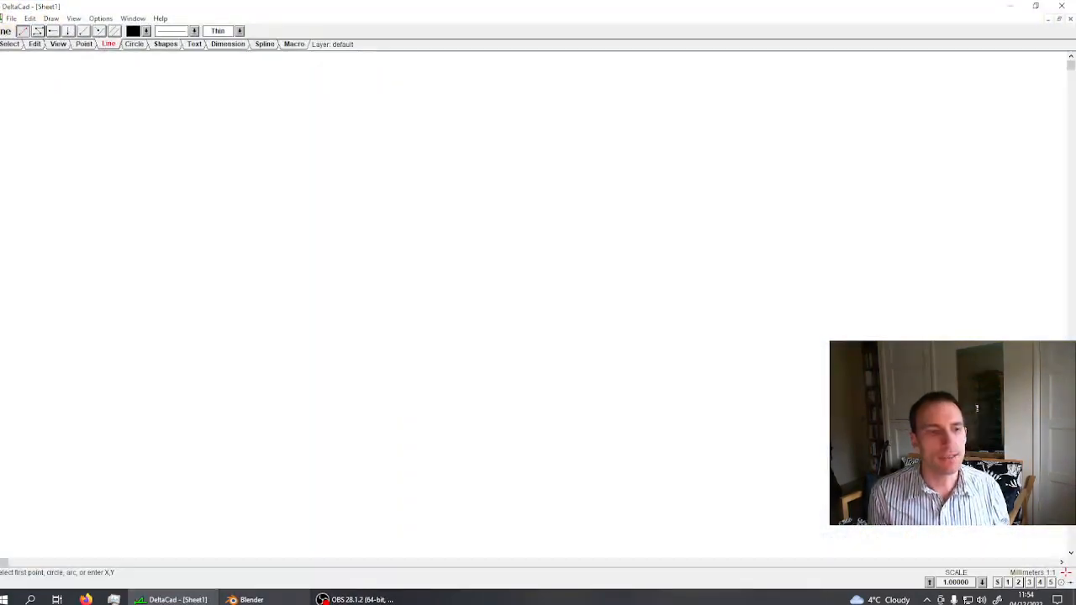
{"action": "left_click", "coordinate": [252, 599]}
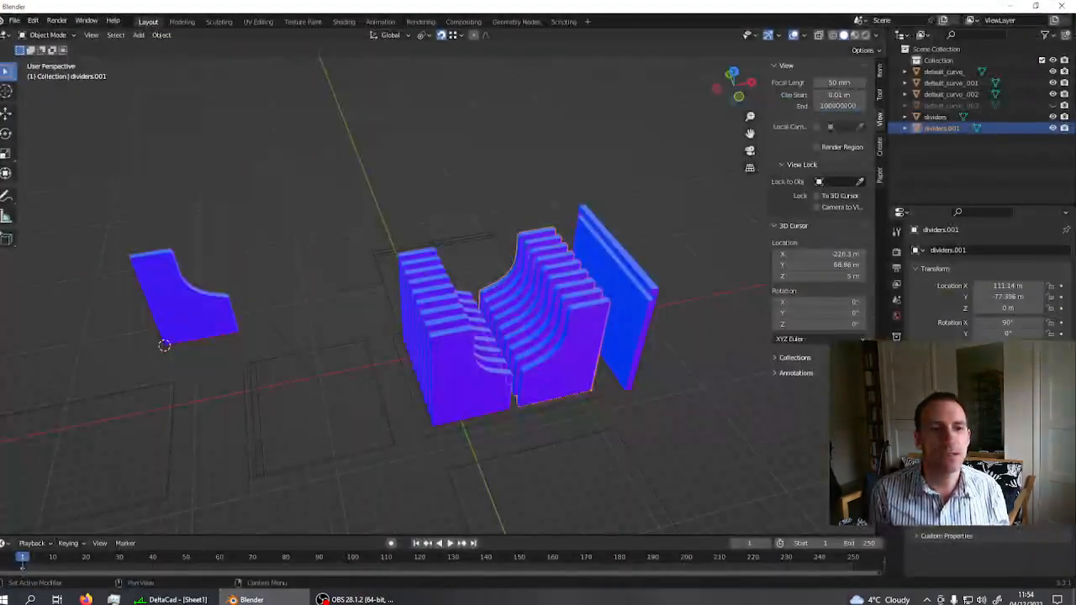
{"action": "middle_click_drag", "start_coordinate": [793, 245], "coordinate": [718, 314]}
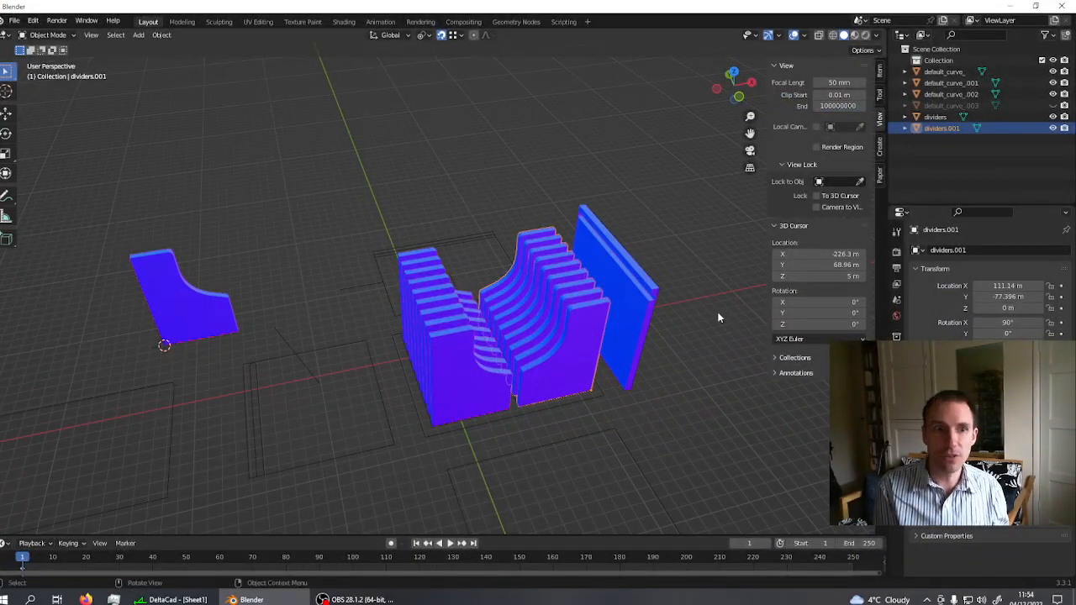
{"action": "middle_click_drag", "start_coordinate": [492, 432], "coordinate": [318, 342]}
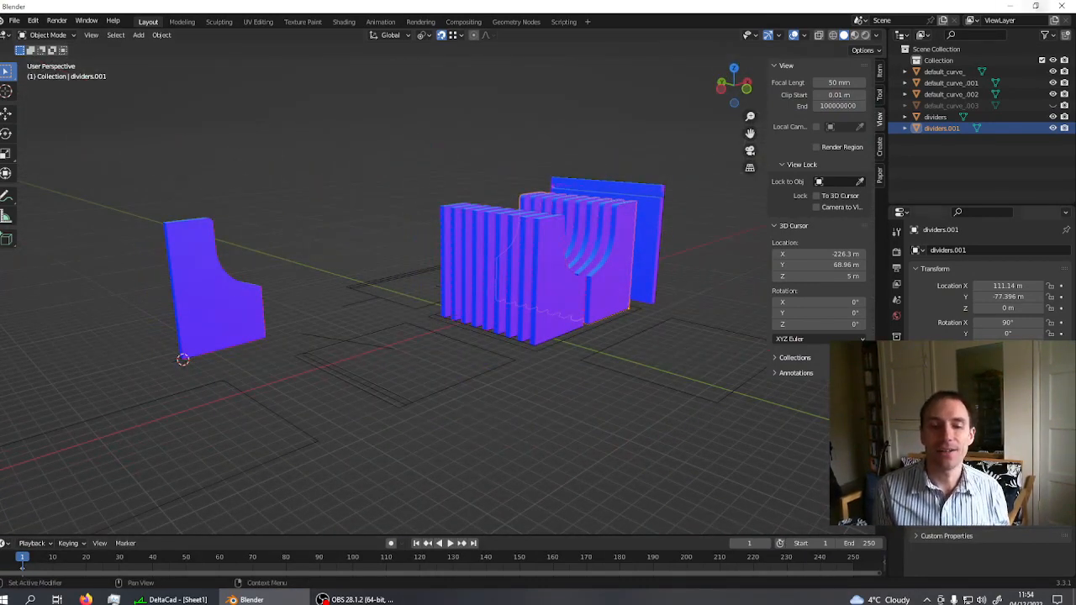